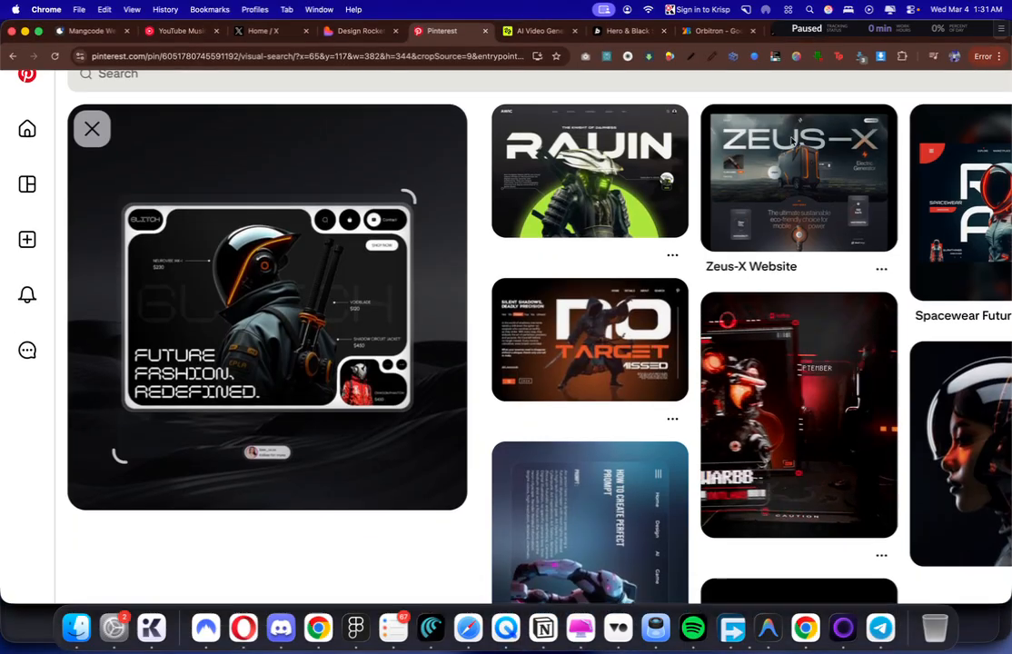
Step: Enlarge the Glitch hero design on Pinterest and capture two region screenshots of the helmeted character
click(309, 274)
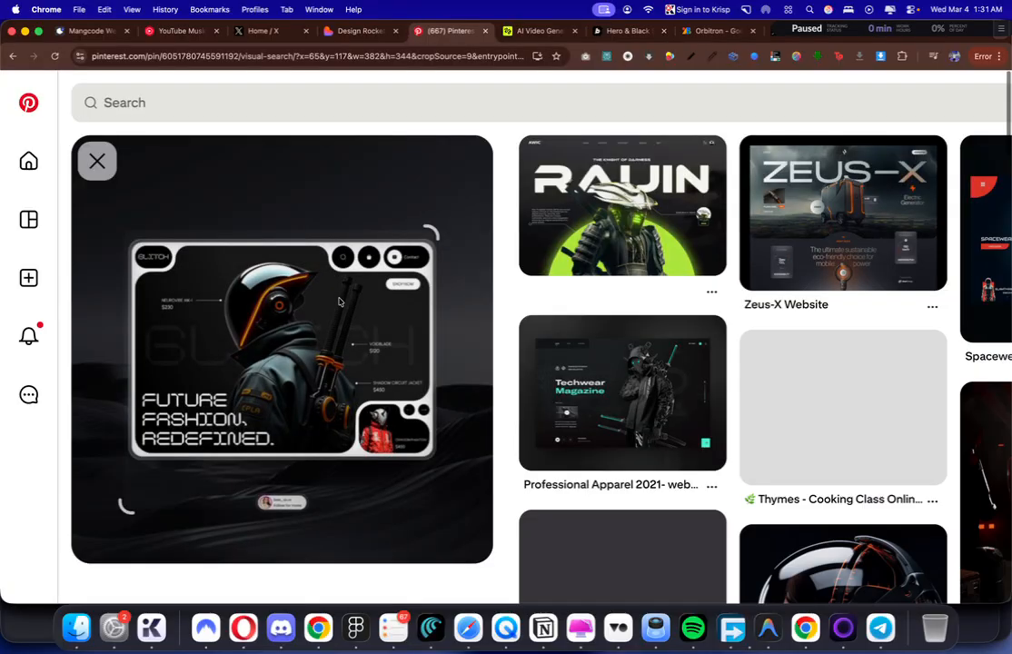
click(346, 296)
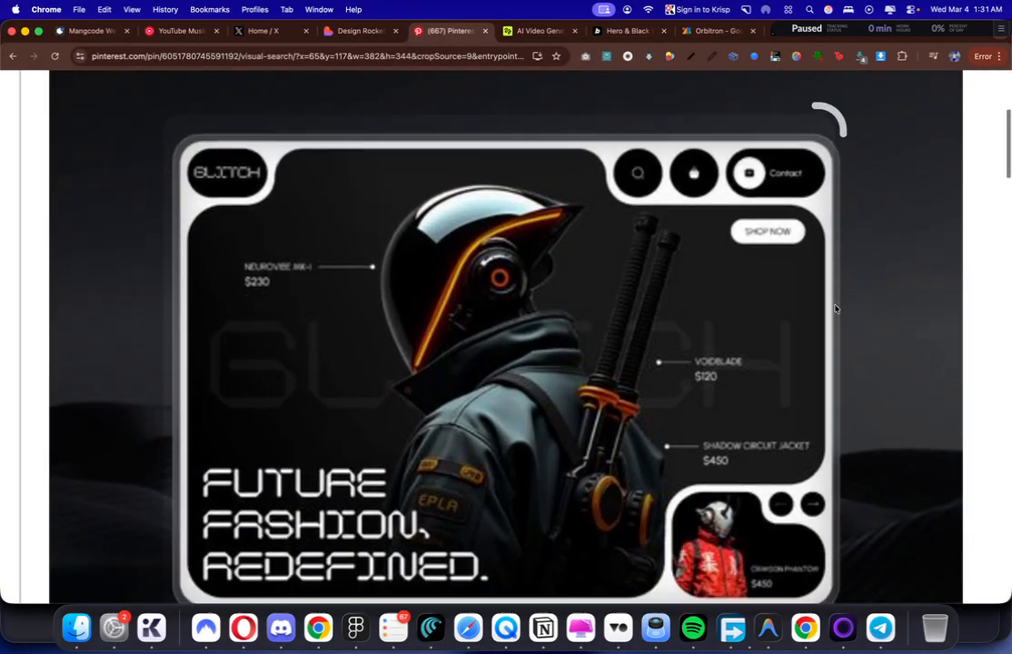
key(super+shift+4)
drag(625, 159, 394, 461)
key(Escape)
drag(309, 154, 647, 539)
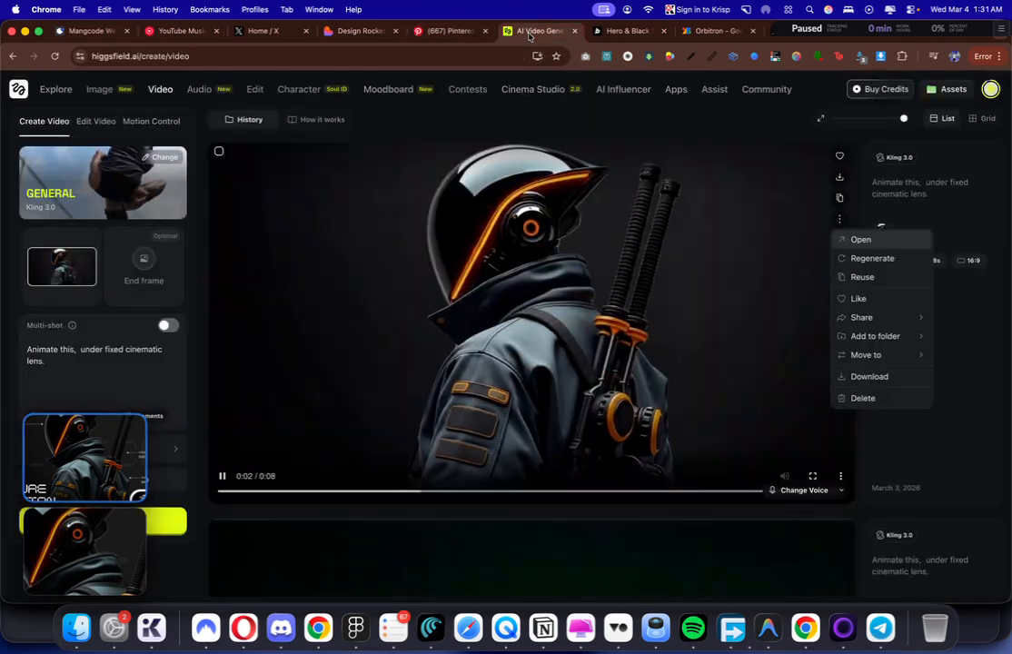
Step: Switch to the Higgsfield video page and open its image generator
click(540, 31)
click(99, 91)
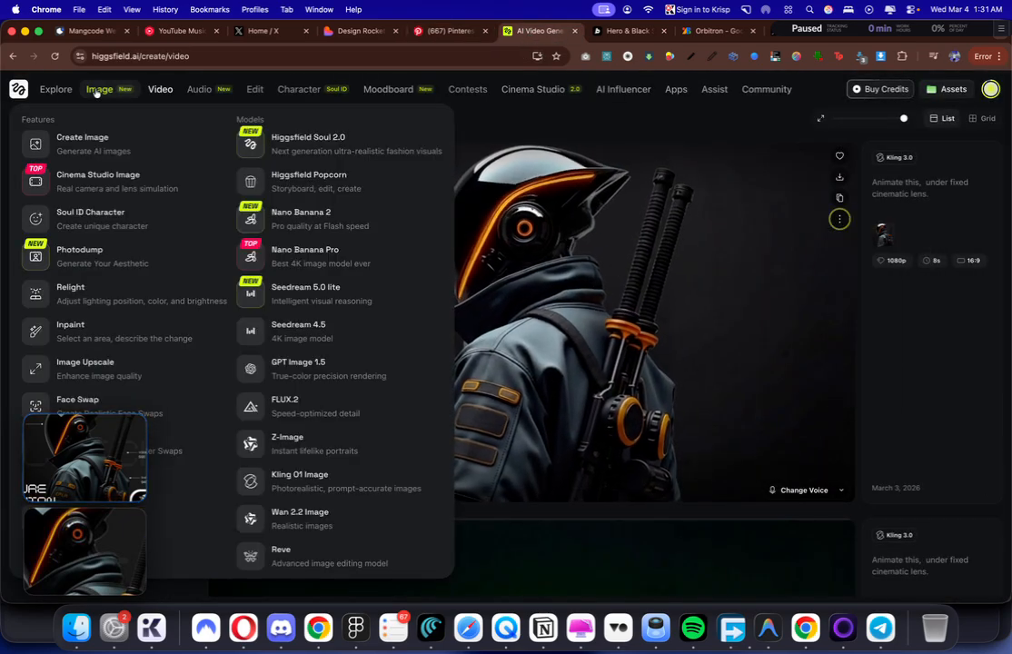
click(97, 91)
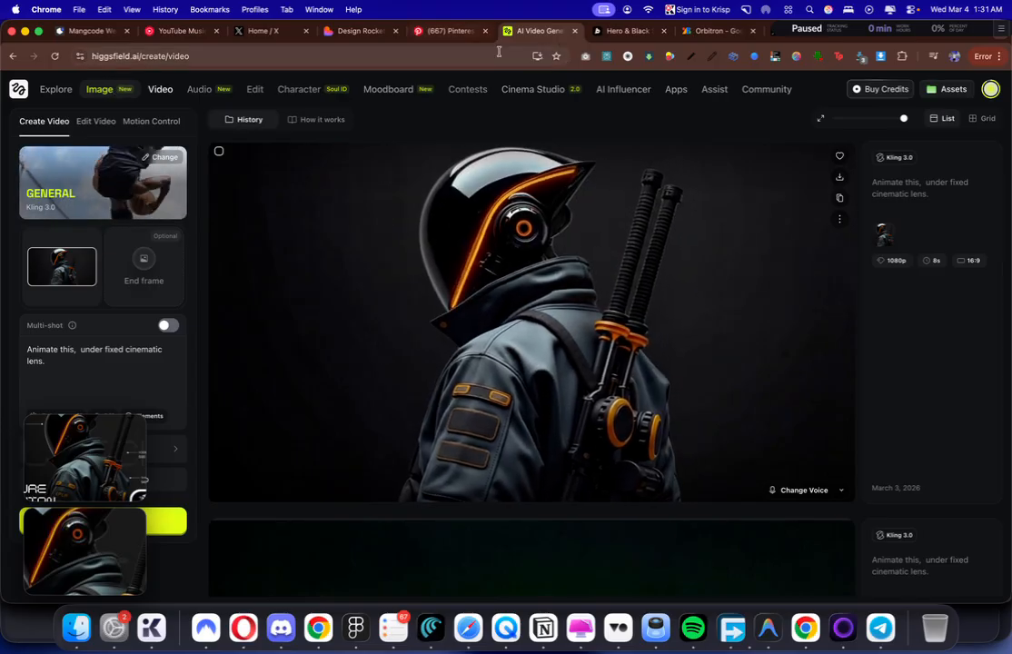
Step: Load higgsfield.ai in place of the Google Fonts Orbitron page and open the Nano Banana 2 image generator
click(636, 33)
key(ctrl+Tab)
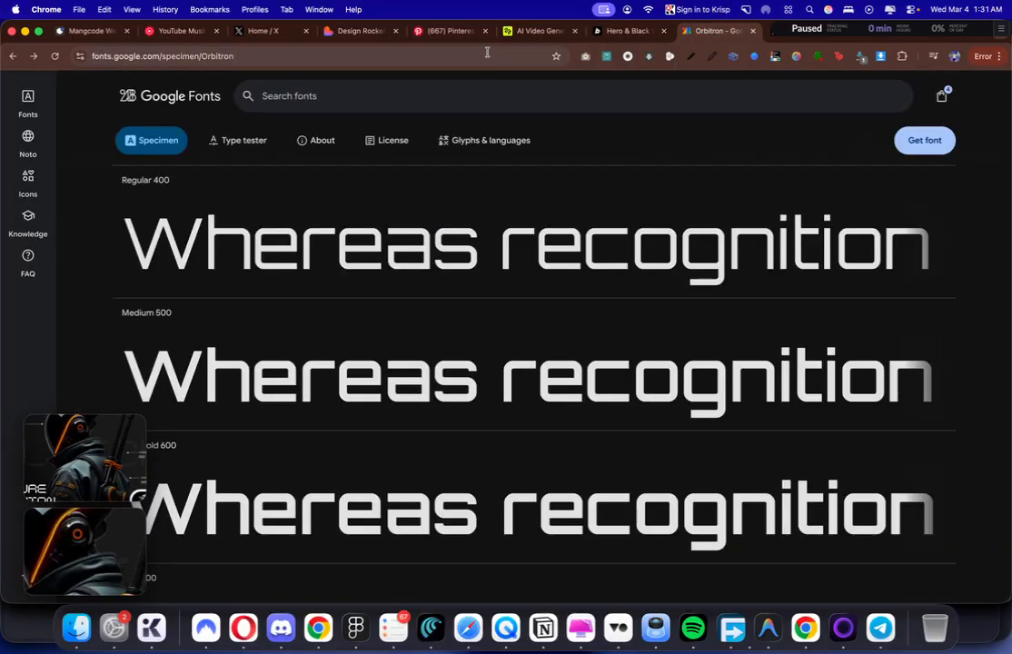
click(488, 57)
text(hig)
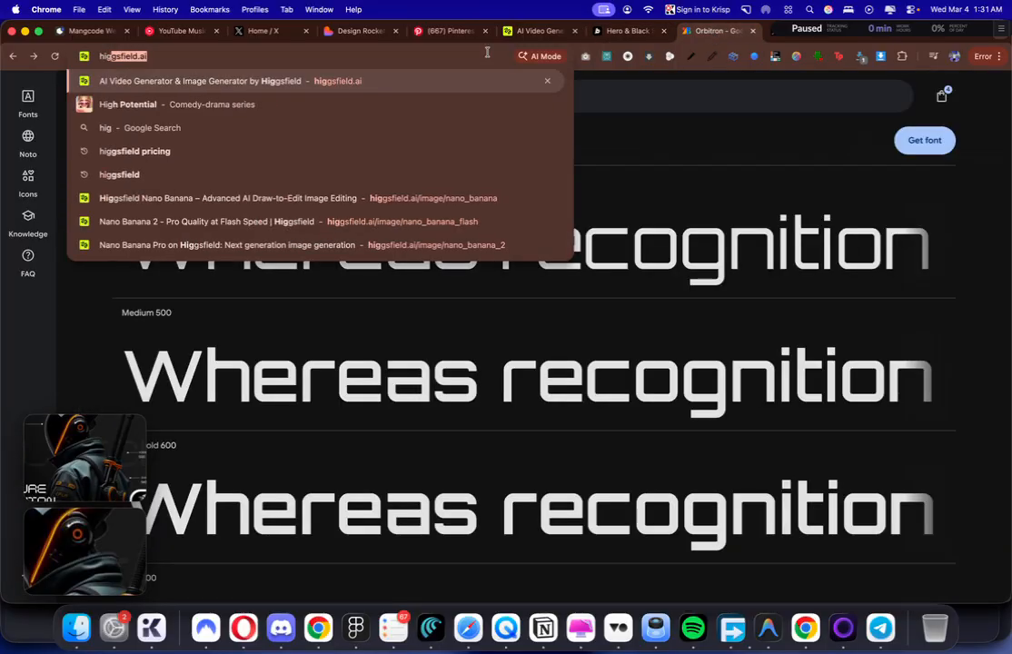
key(Return)
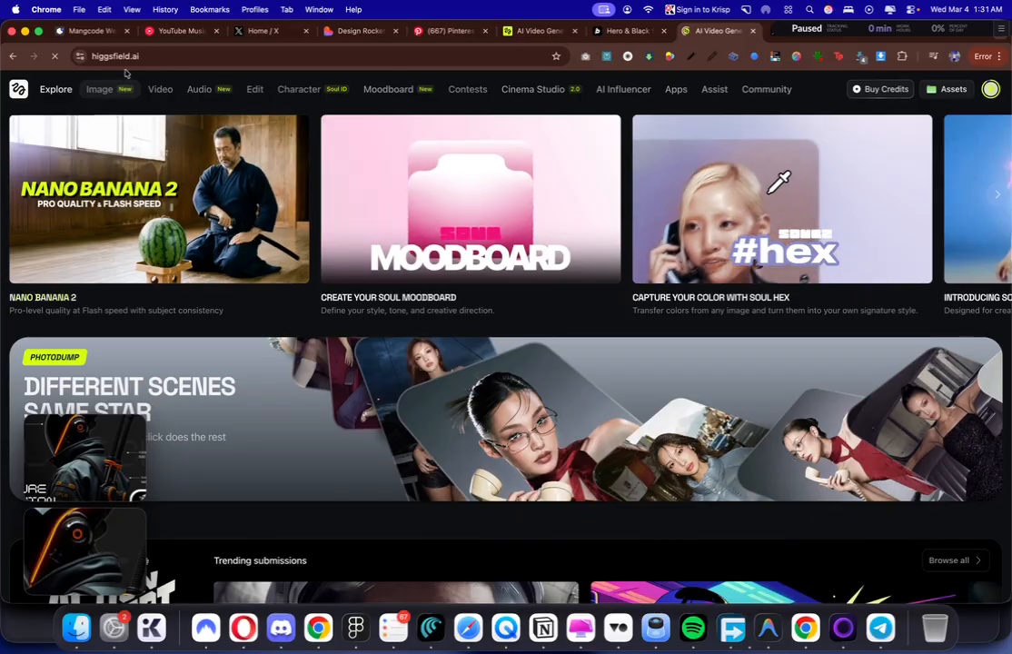
mouse_move(111, 90)
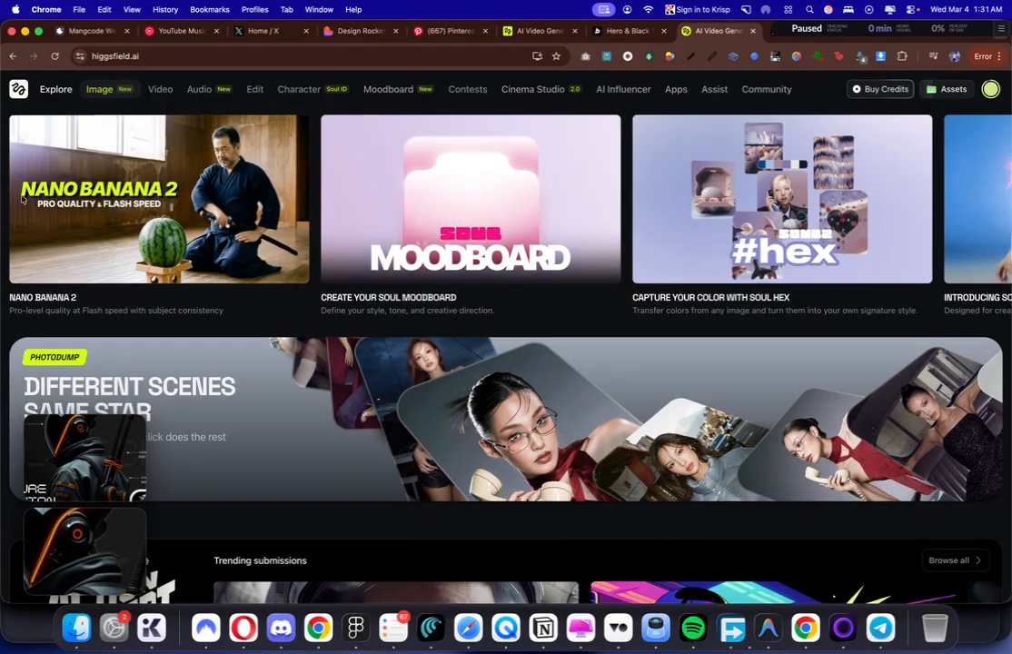
click(23, 200)
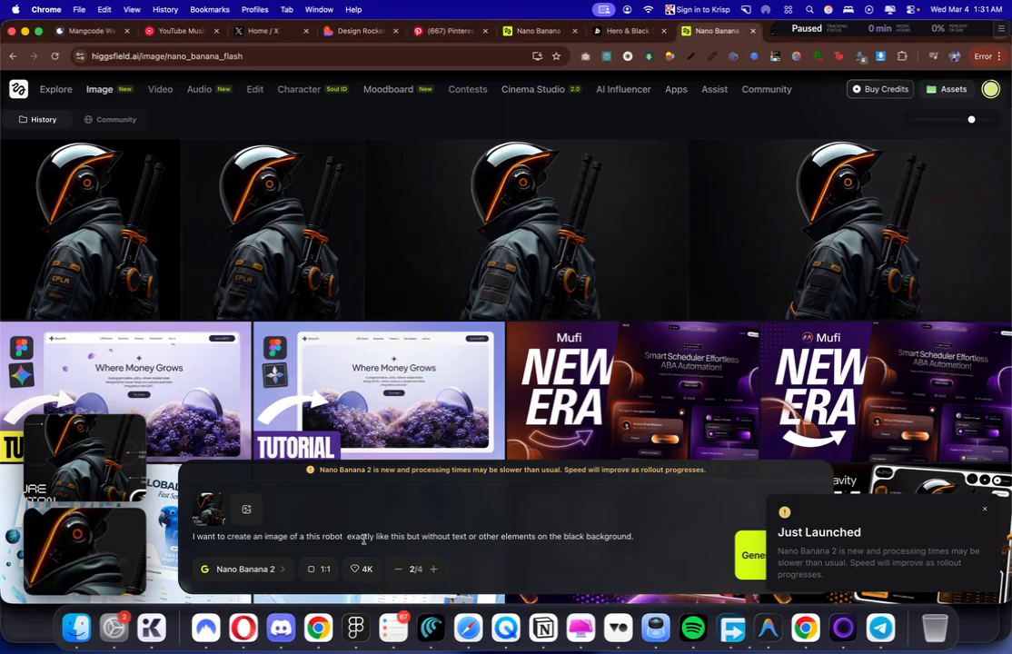
drag(376, 537, 447, 540)
click(518, 544)
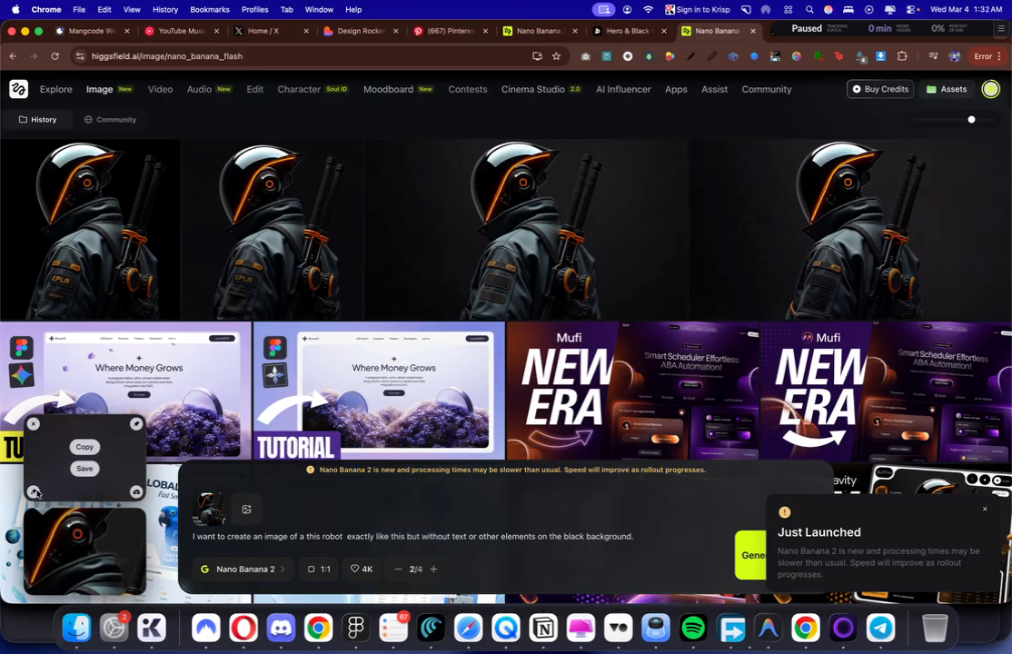
click(30, 429)
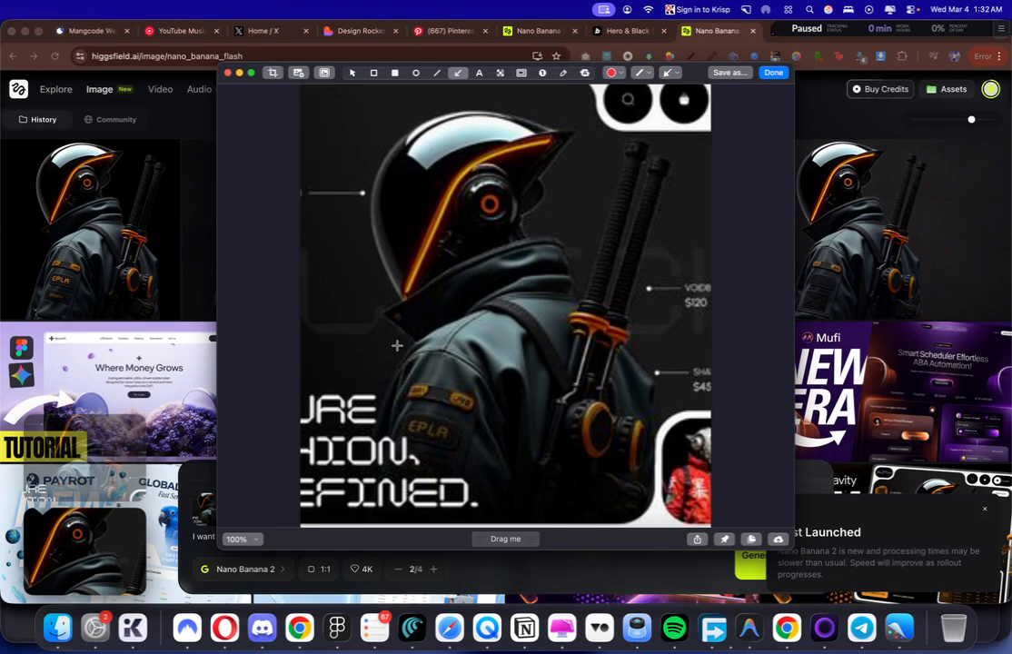
key(Escape)
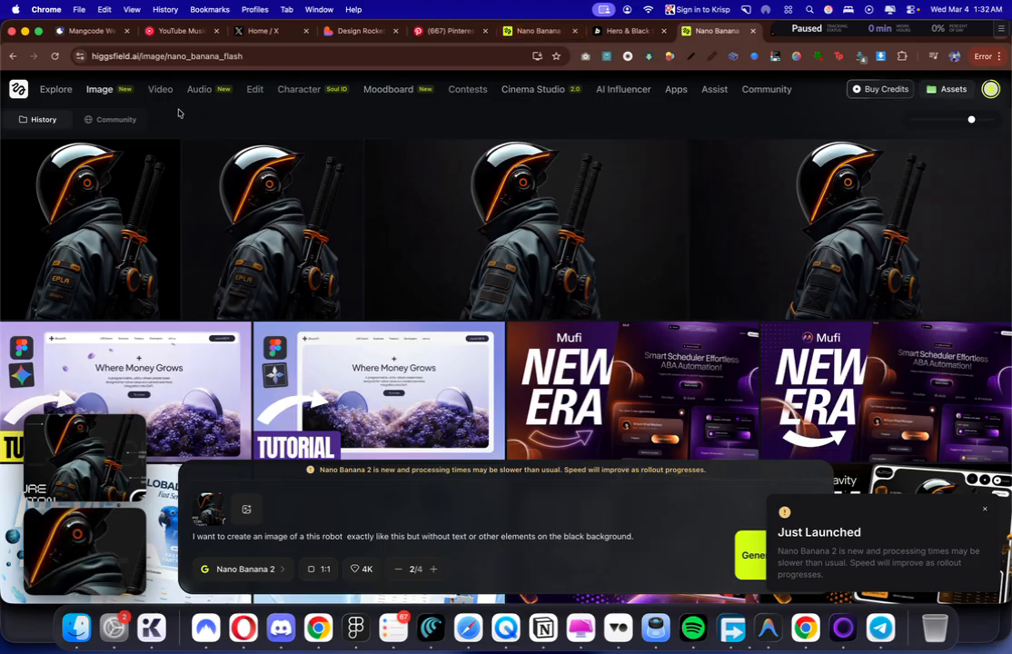
mouse_move(192, 94)
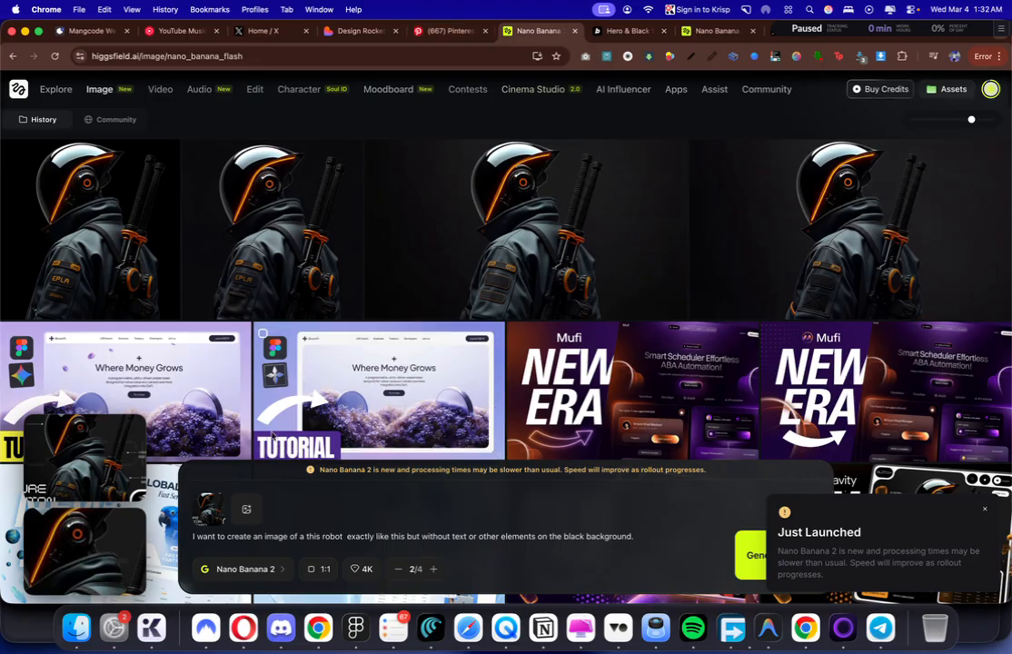
Step: Capture the whole Glitch hero card on Pinterest and attach the screenshot as a reference image in Higgsfield's Nano Banana 2 generator
click(451, 31)
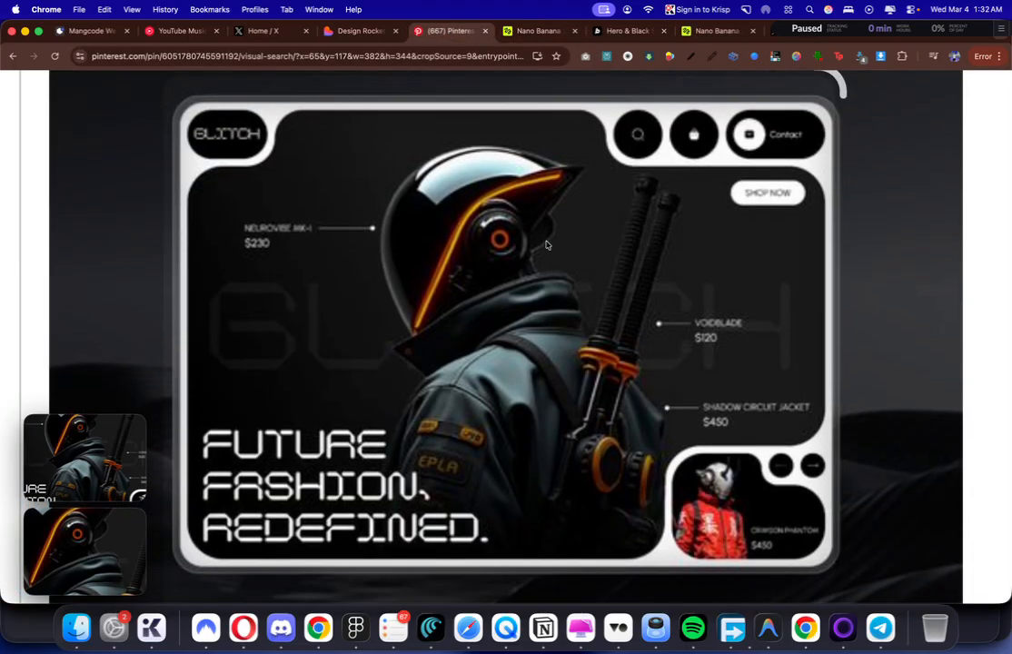
drag(832, 96, 176, 568)
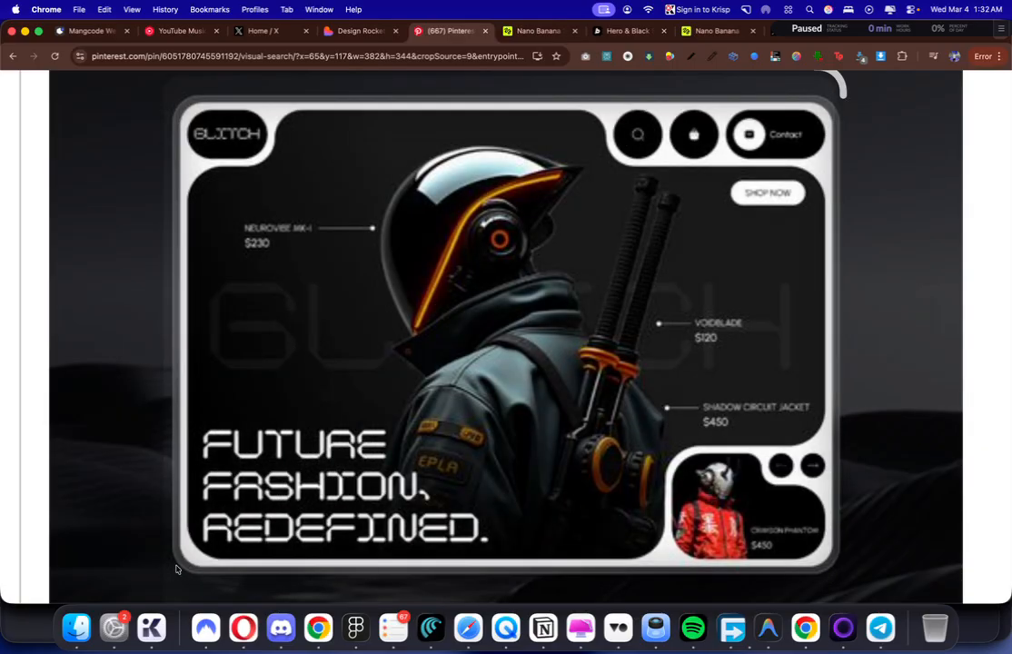
click(547, 31)
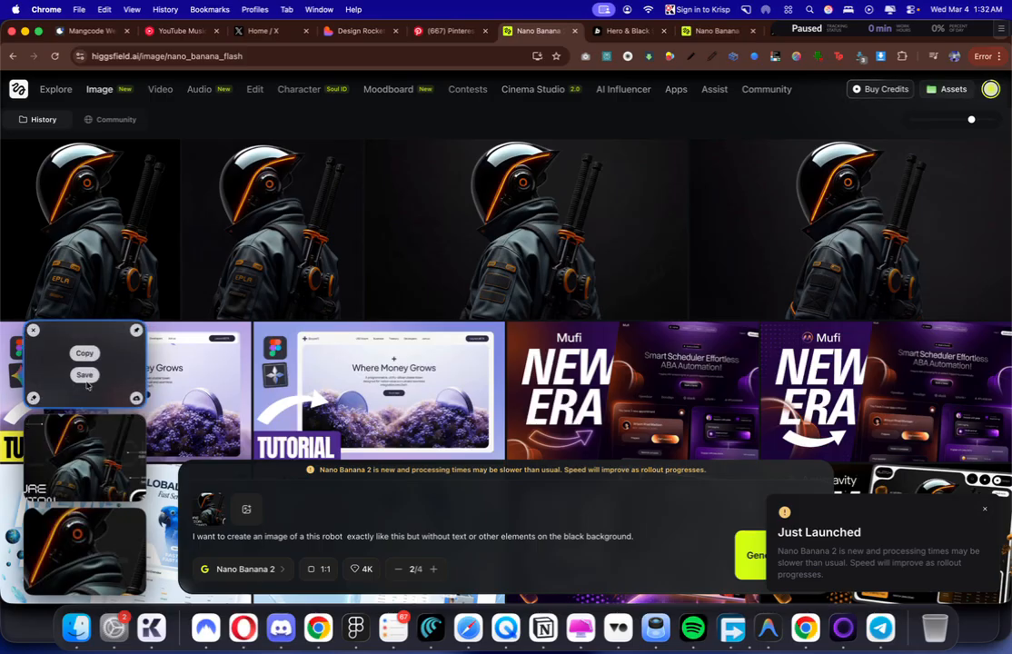
drag(82, 364, 227, 504)
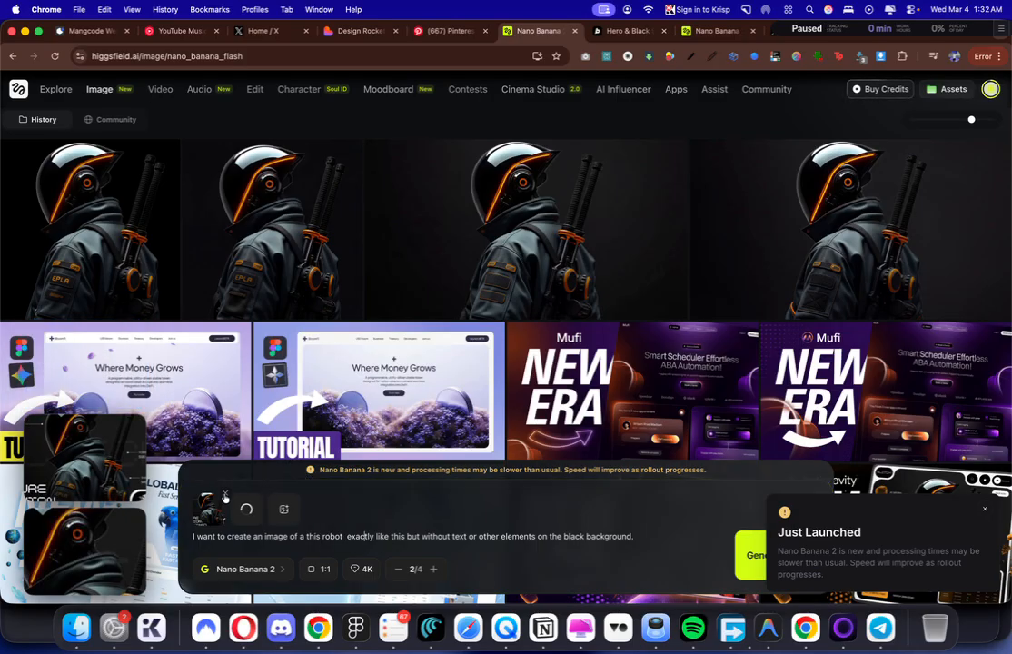
Step: Remove the old reference image and clear the existing prompt text
triple_click(224, 536)
key(BackSpace)
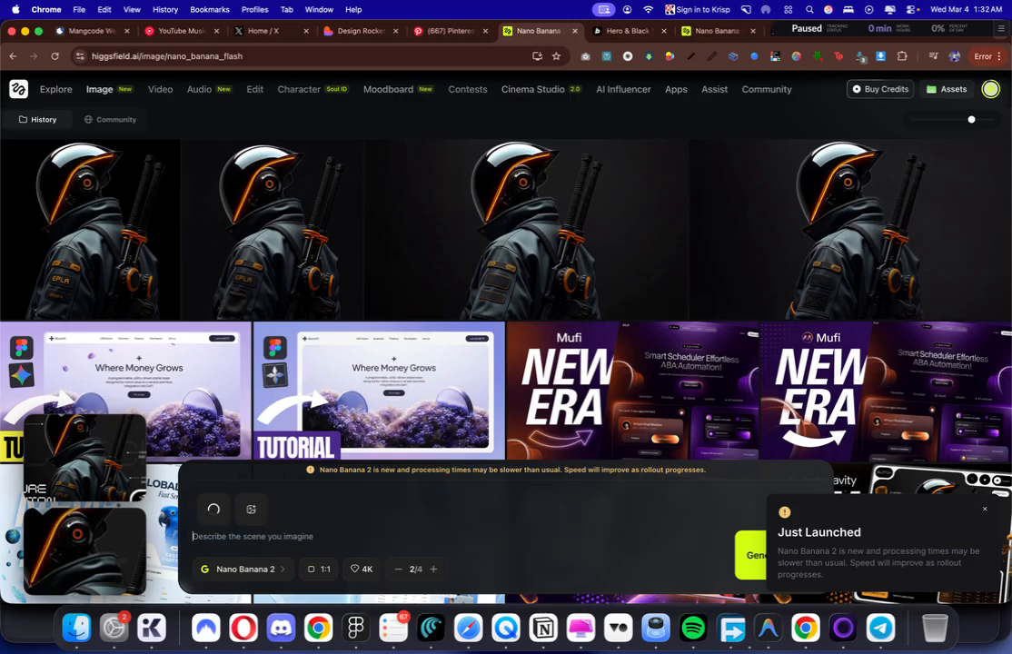
text(n)
key(BackSpace)
Step: Search the computer for VoiceOS and launch it for dictation
key(super+space)
text(viu)
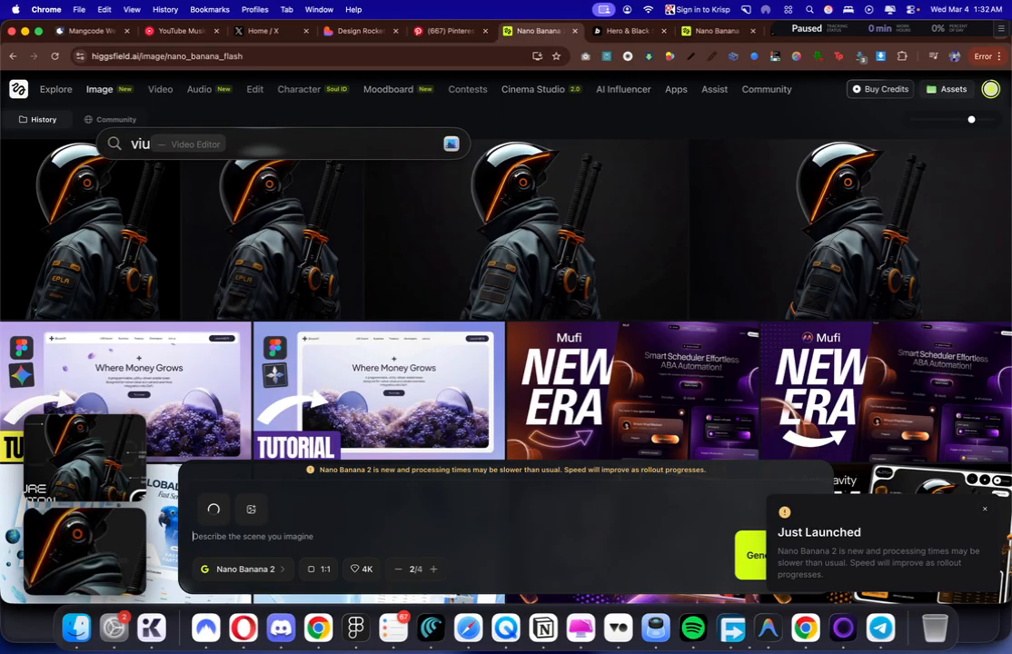
key(BackSpace)
key(BackSpace)
text(oiceOS)
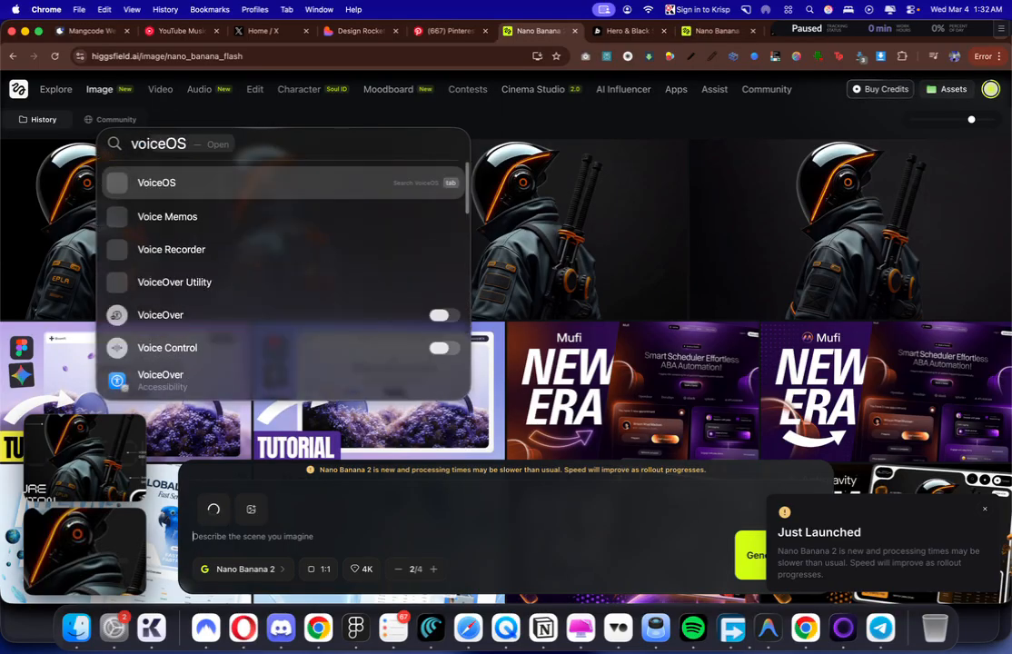
key(Return)
Step: Generate images at a 16:9 aspect ratio from a dictated prompt asking to recreate this exact hero section in good quality
click(296, 539)
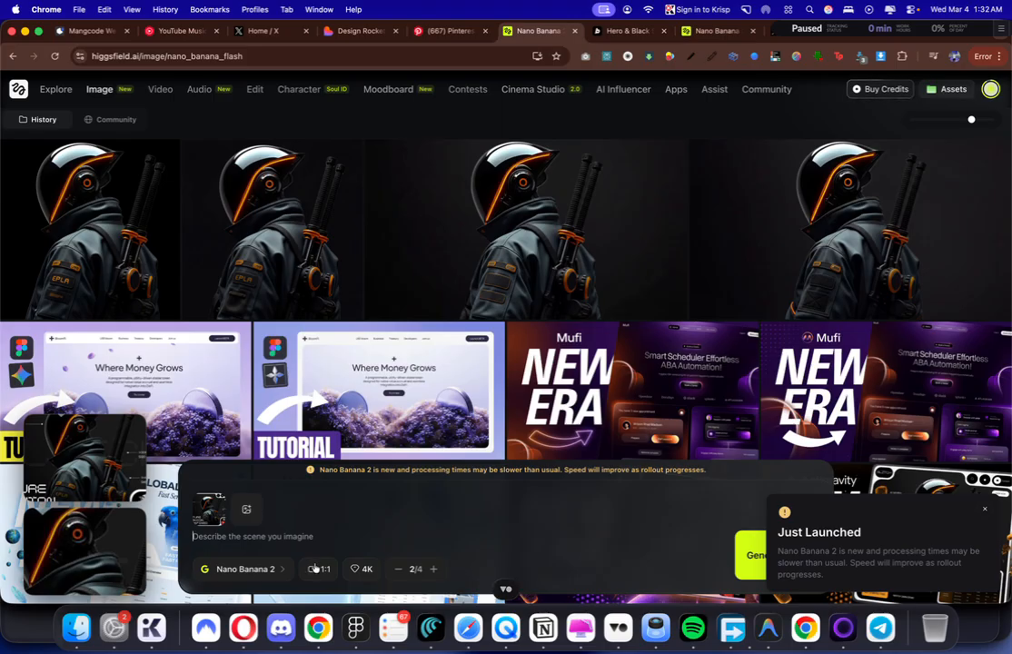
click(316, 569)
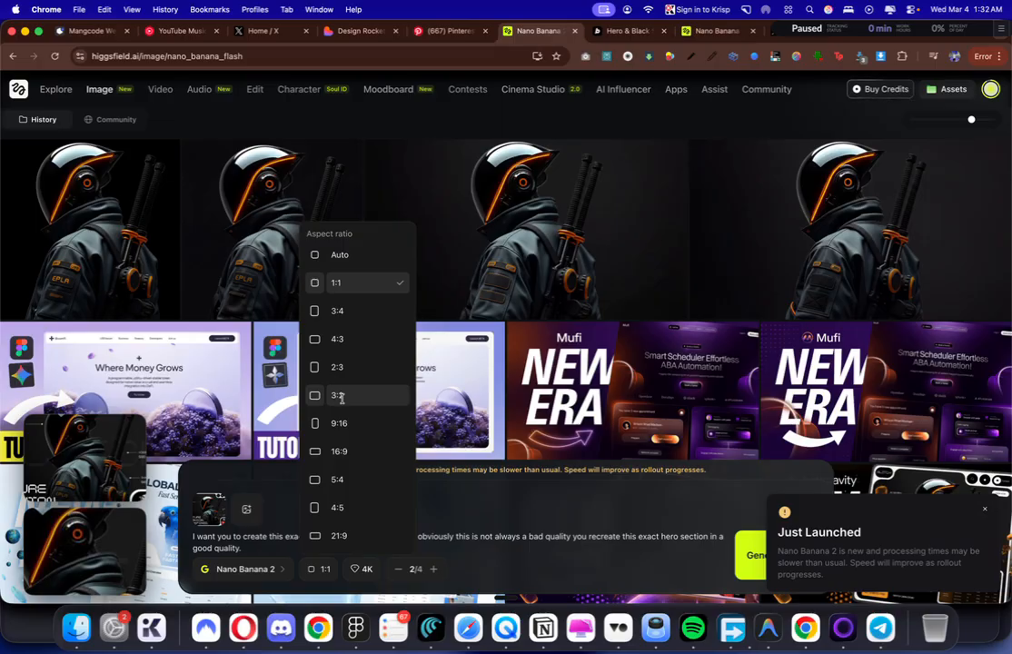
click(340, 451)
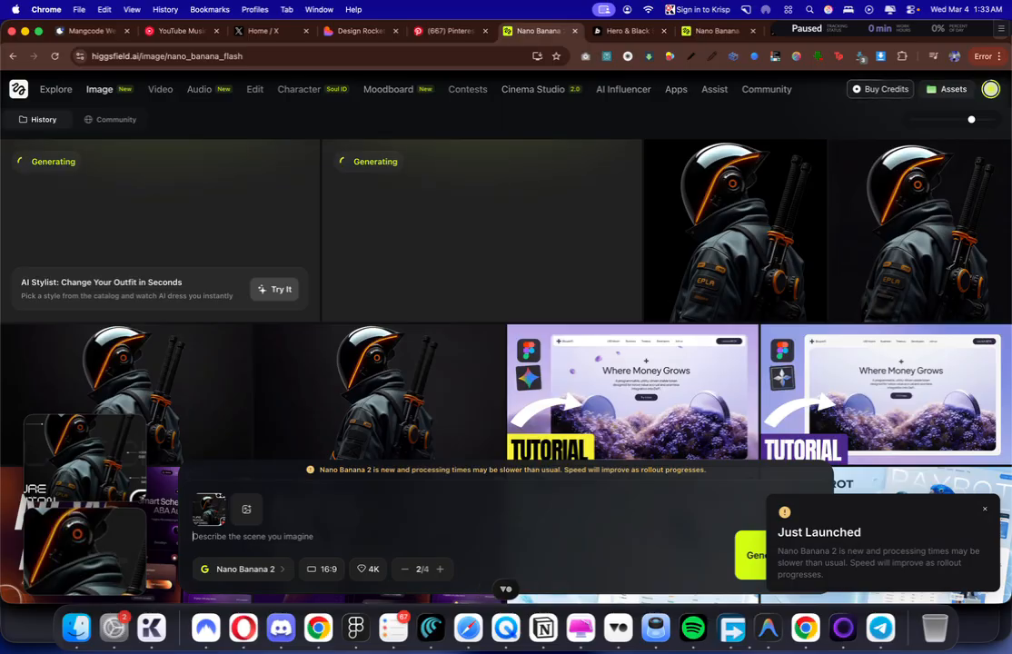
Step: Write the prompt "I want you to recreate this hero section without the character in the middle, just the background"
text(I want you to recreate this section without the character in the middle, just the background shapes on a white background.)
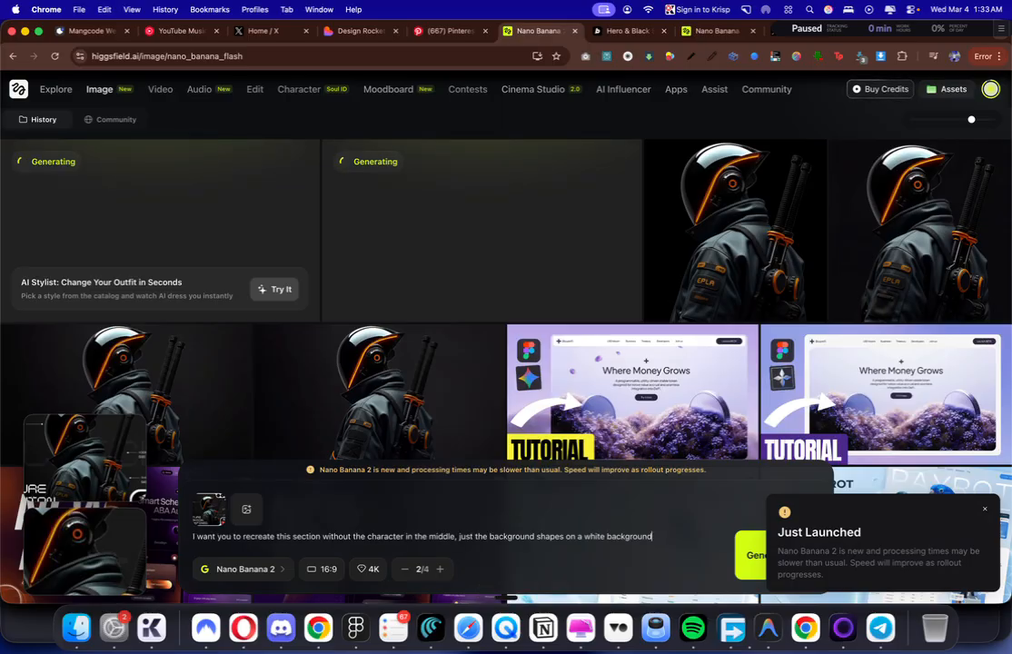
key(alt+BackSpace)
key(BackSpace)
key(BackSpace)
key(BackSpace)
key(Return)
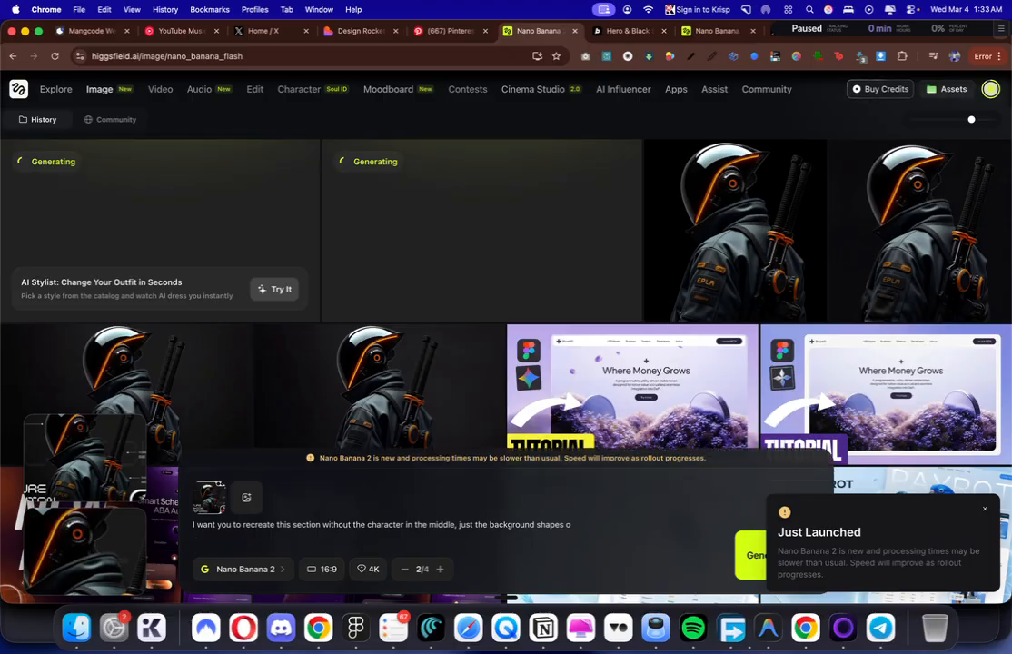
click(294, 524)
text(hero)
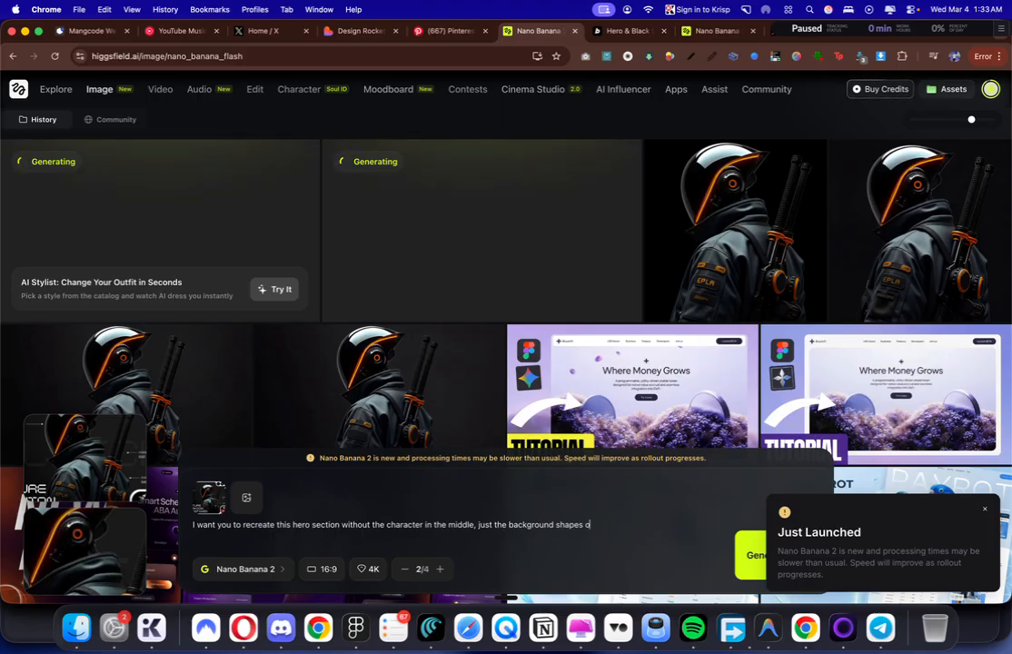
key(BackSpace)
key(BackSpace)
key(shift+Return)
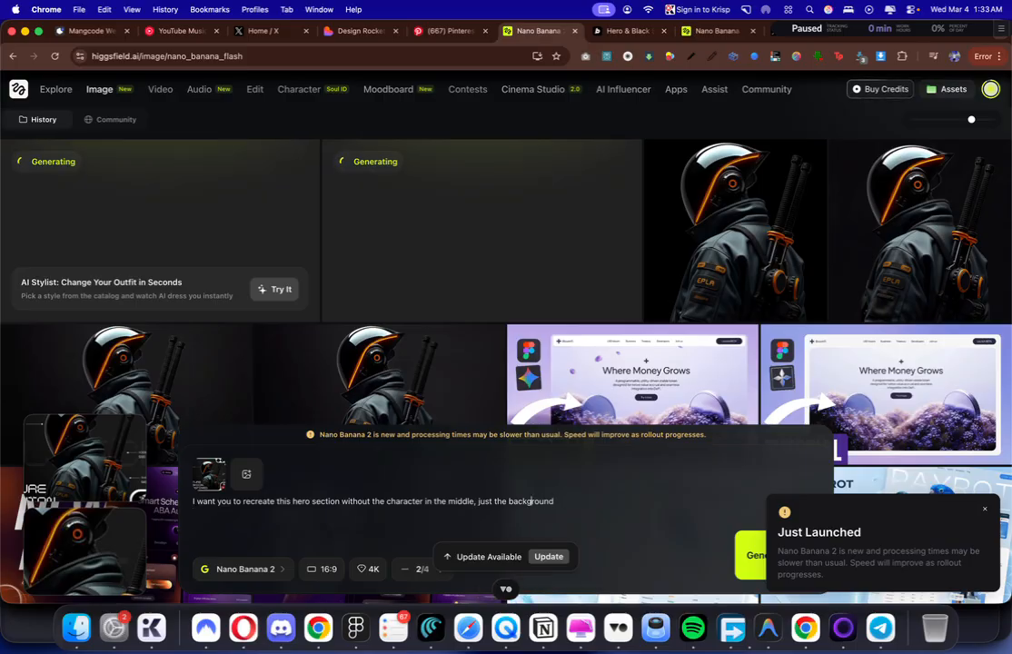
Step: Undo the stray word "Sonoshi" and dictate a second paragraph requesting only the background shapes and color, without other elements, text or buttons
text(Sonoshi)
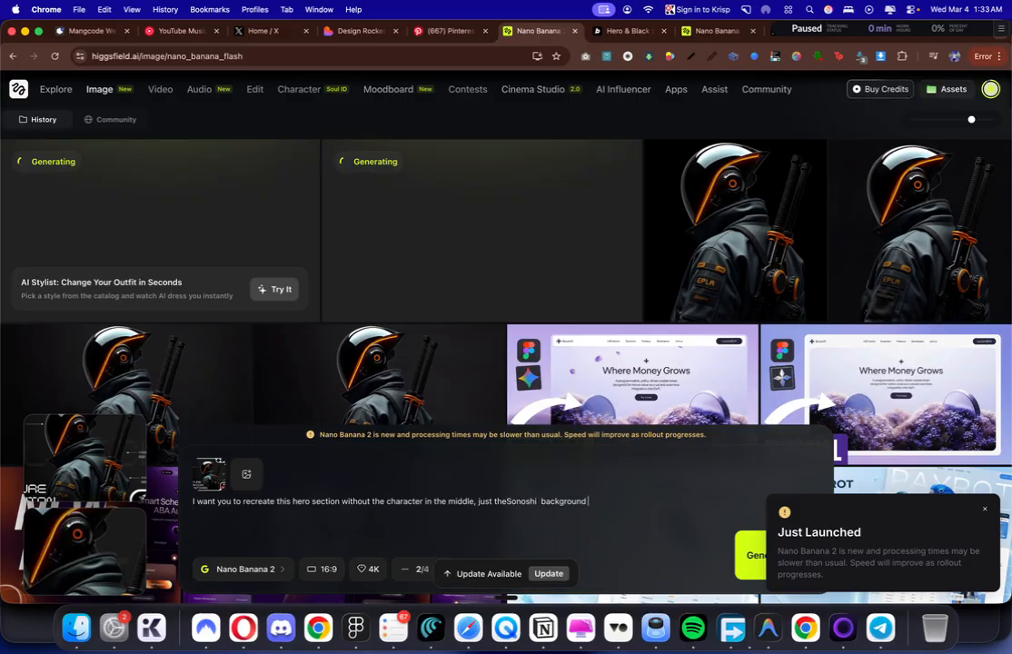
key(super+z)
key(Return)
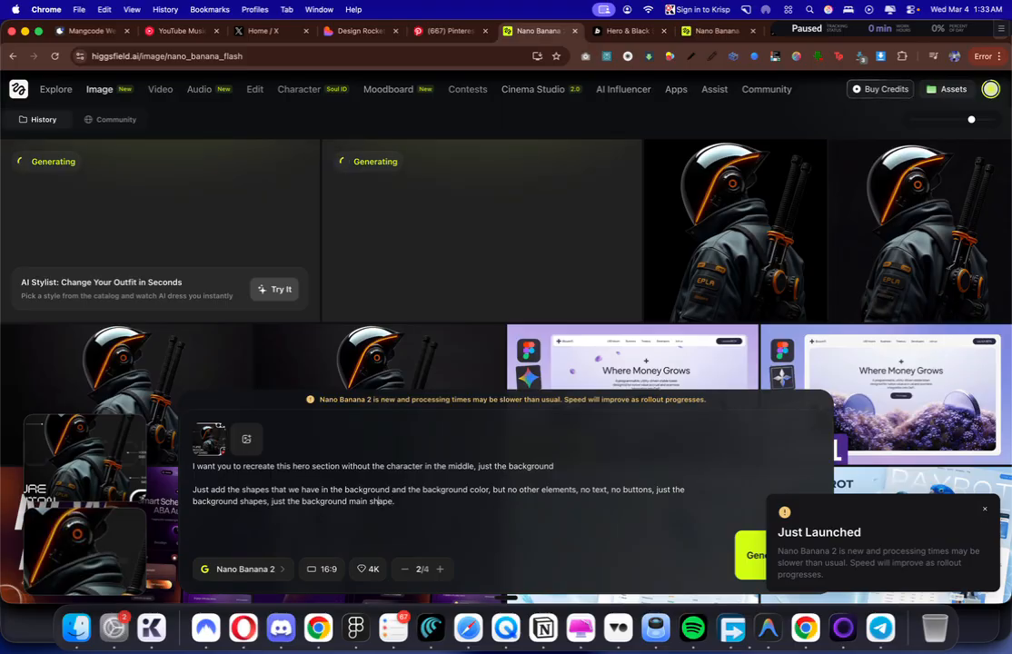
Step: Delete the redundant phrase "just the background shapes" from the prompt's second paragraph
key(BackSpace)
key(BackSpace)
key(BackSpace)
key(BackSpace)
key(BackSpace)
key(BackSpace)
key(BackSpace)
key(BackSpace)
key(BackSpace)
key(BackSpace)
key(BackSpace)
key(BackSpace)
key(BackSpace)
key(BackSpace)
key(BackSpace)
key(BackSpace)
key(BackSpace)
key(BackSpace)
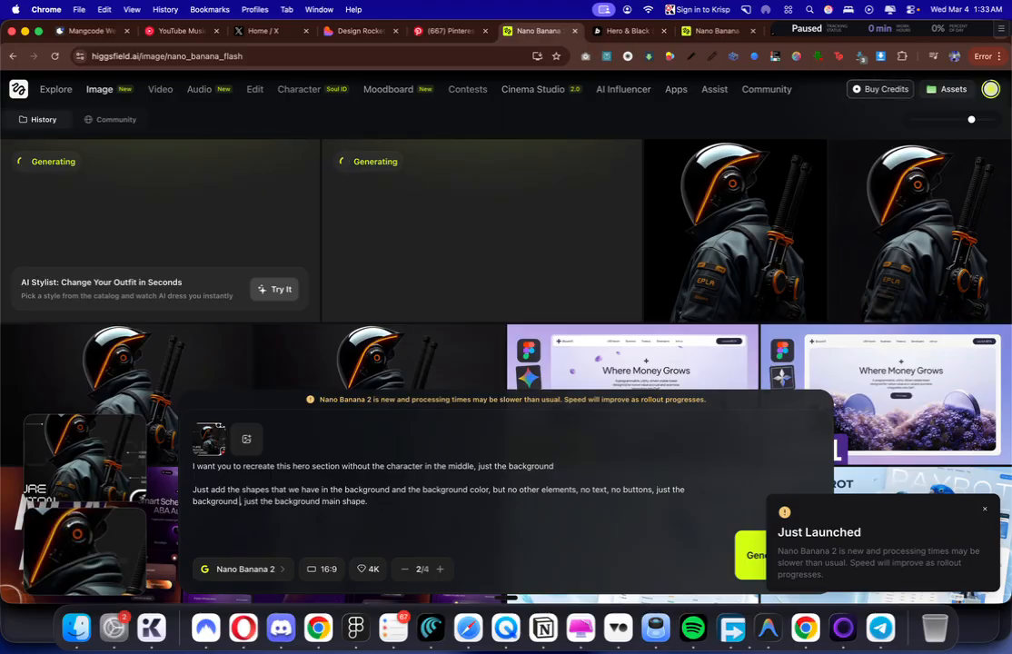
key(BackSpace)
key(BackSpace)
key(BackSpace)
key(BackSpace)
key(BackSpace)
key(BackSpace)
key(BackSpace)
key(BackSpace)
key(BackSpace)
key(BackSpace)
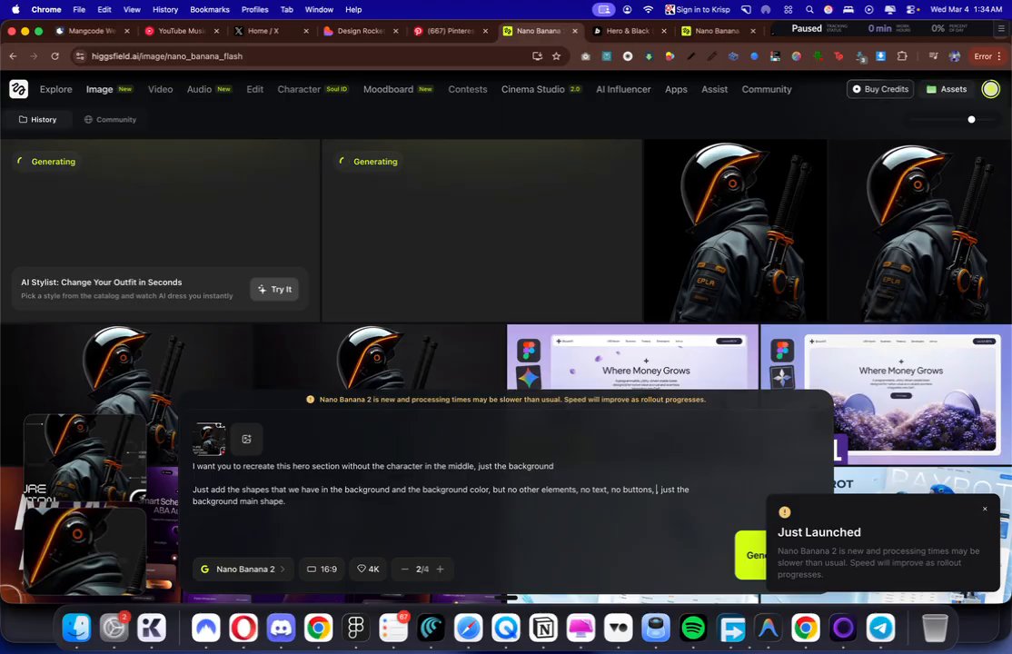
Step: Set the aspect ratio to 3:2, generate the background-only images, and dismiss the Just Launched notice
click(324, 569)
click(353, 396)
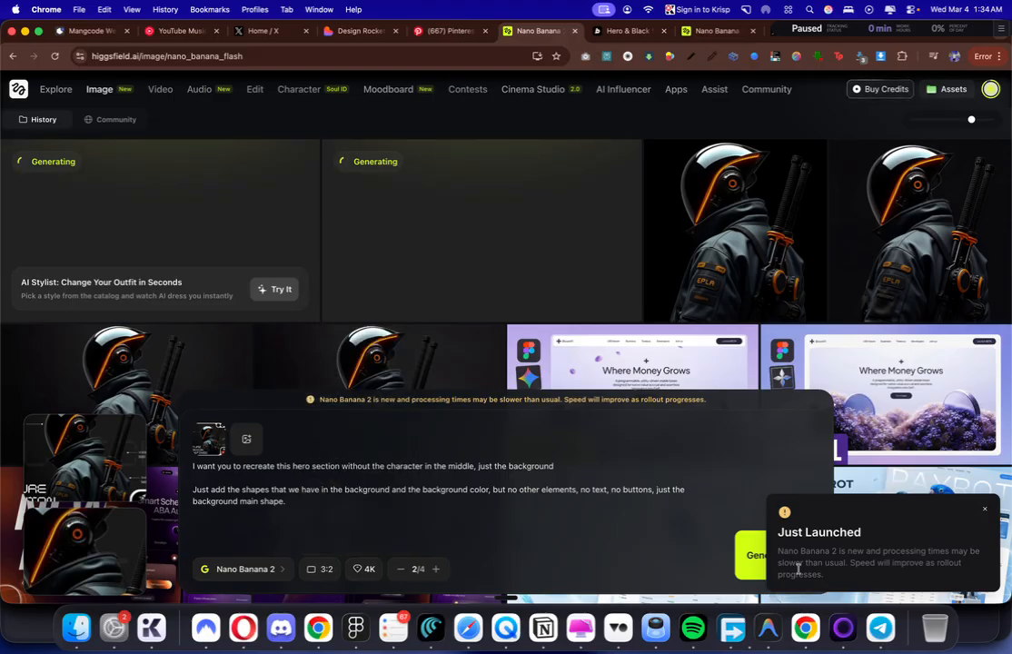
click(762, 563)
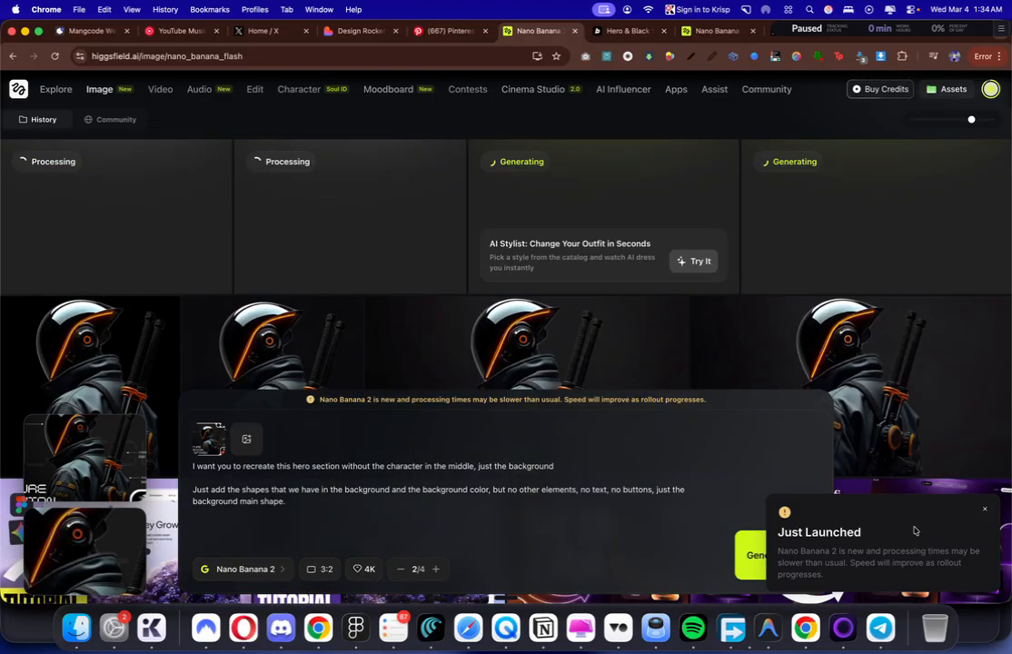
click(984, 509)
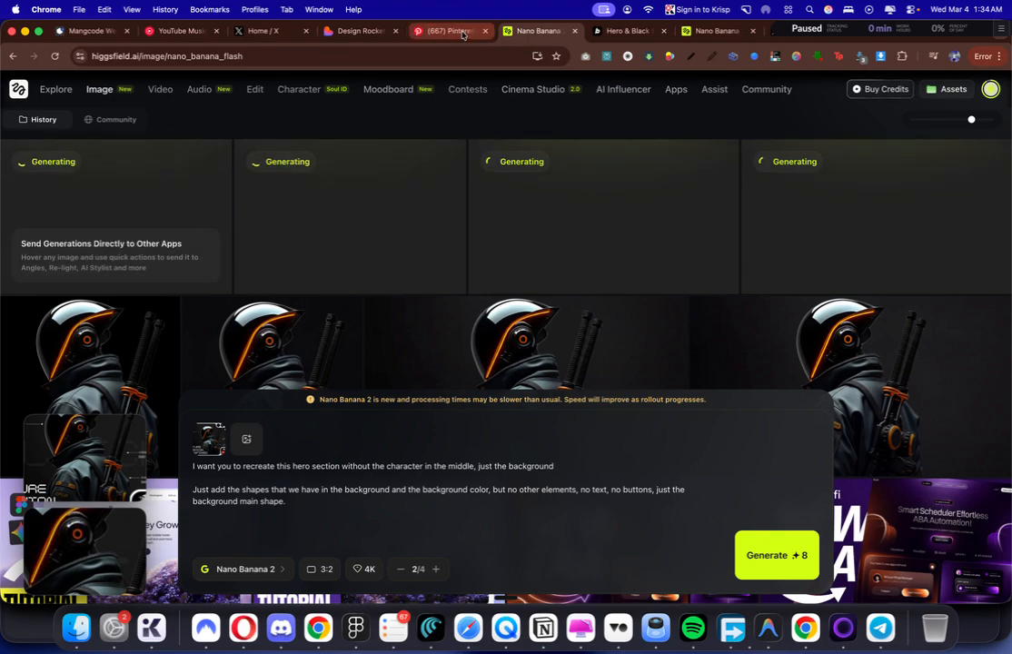
Step: Examine the panel shapes in the Glitch hero reference on Pinterest and return to the generated backgrounds in Higgsfield
click(445, 30)
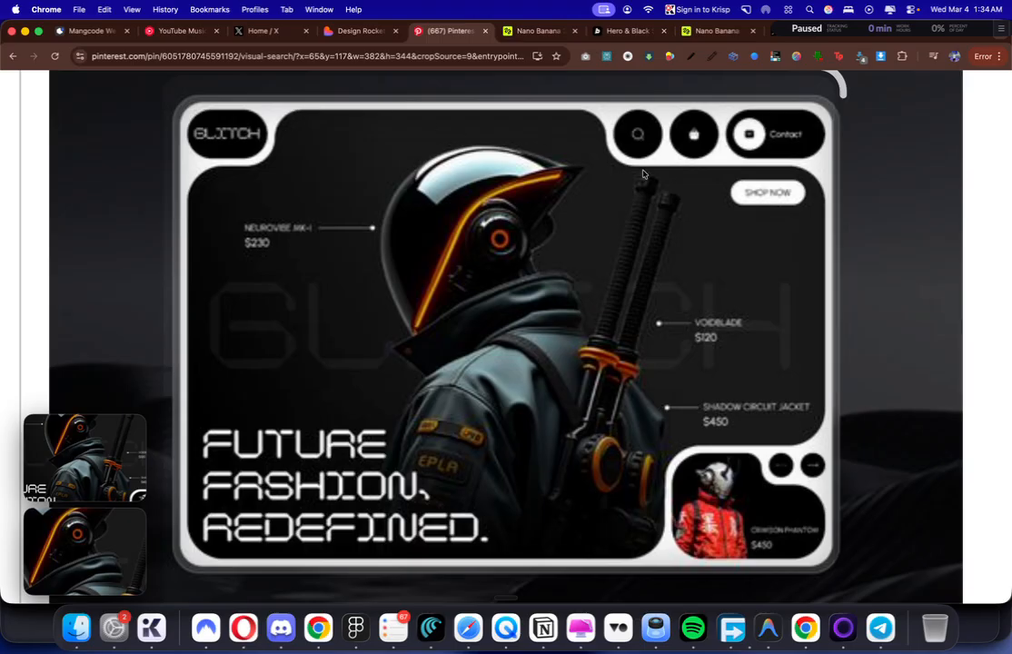
scroll(582, 270, down, 1)
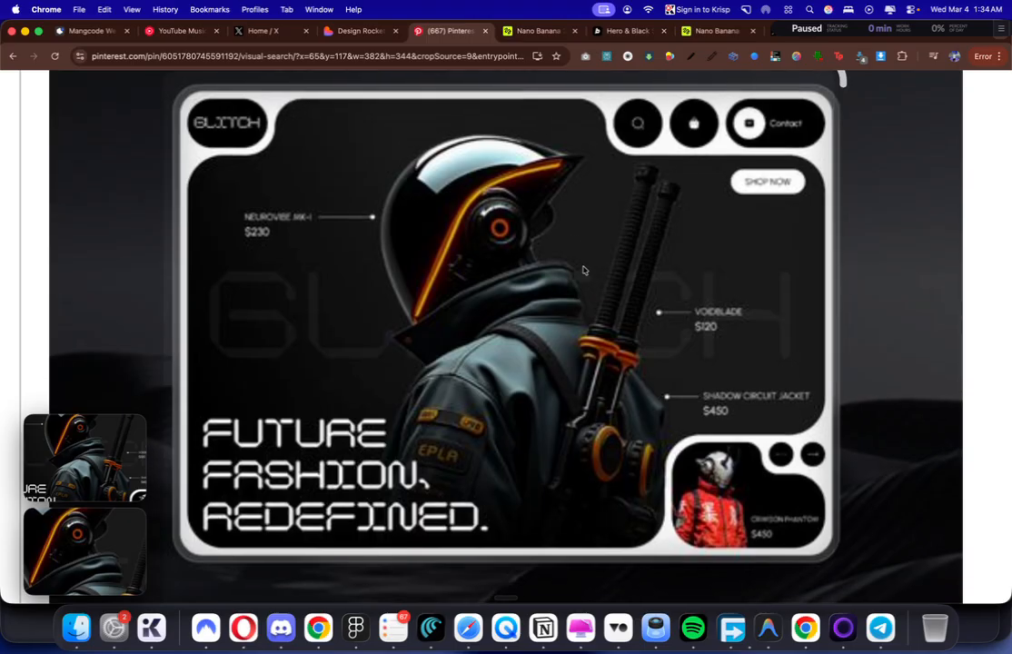
scroll(584, 270, up, 1)
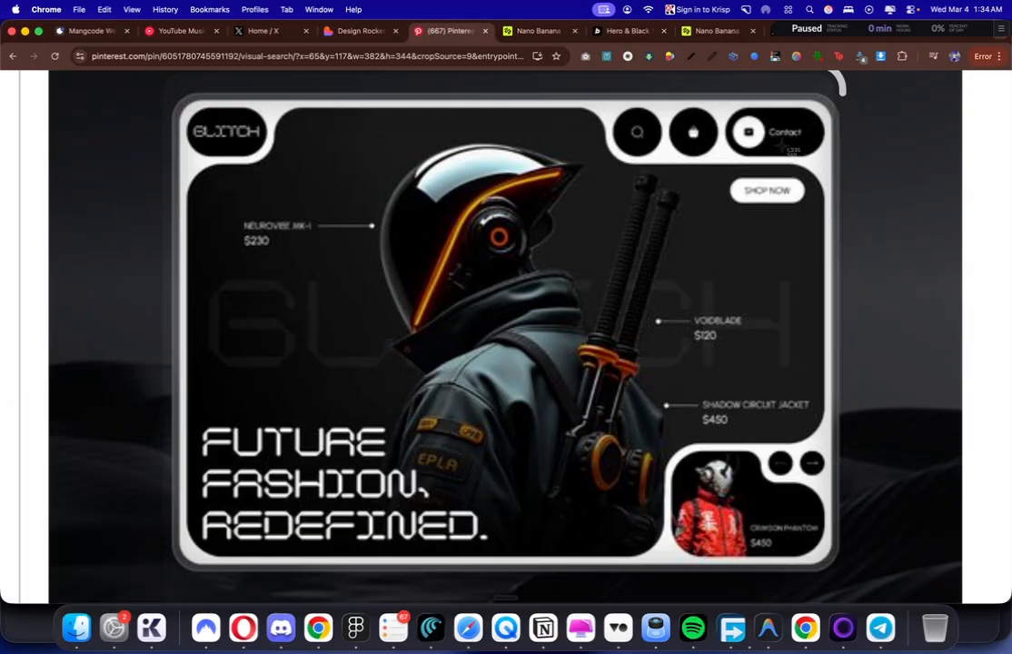
key(Escape)
click(880, 33)
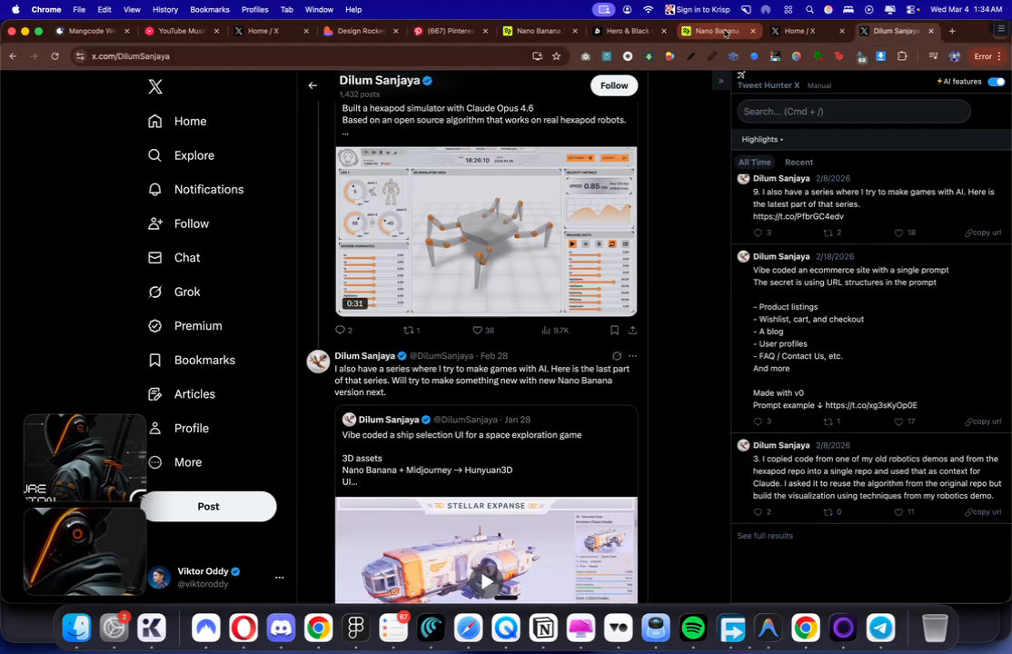
click(630, 31)
click(538, 32)
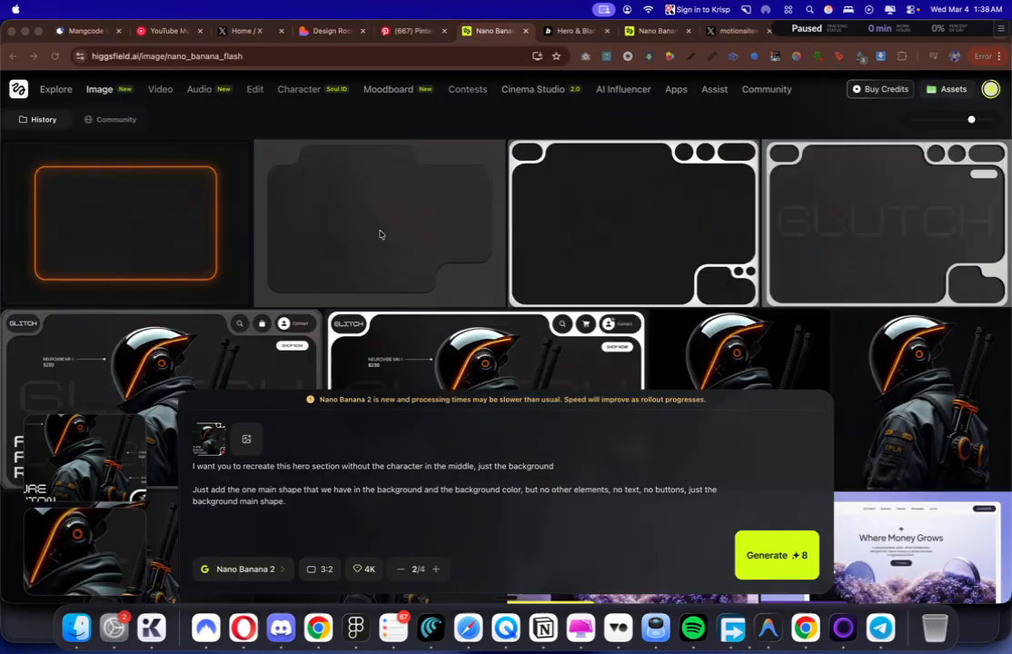
Step: Open the generated image with only the plain dark grey shape and download it
click(429, 226)
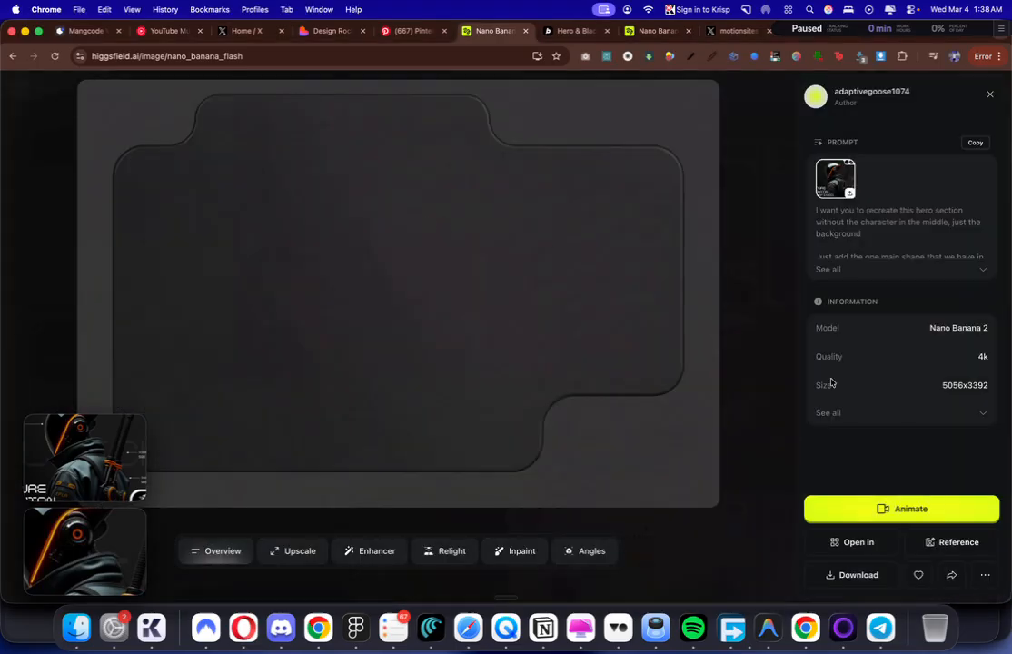
click(843, 574)
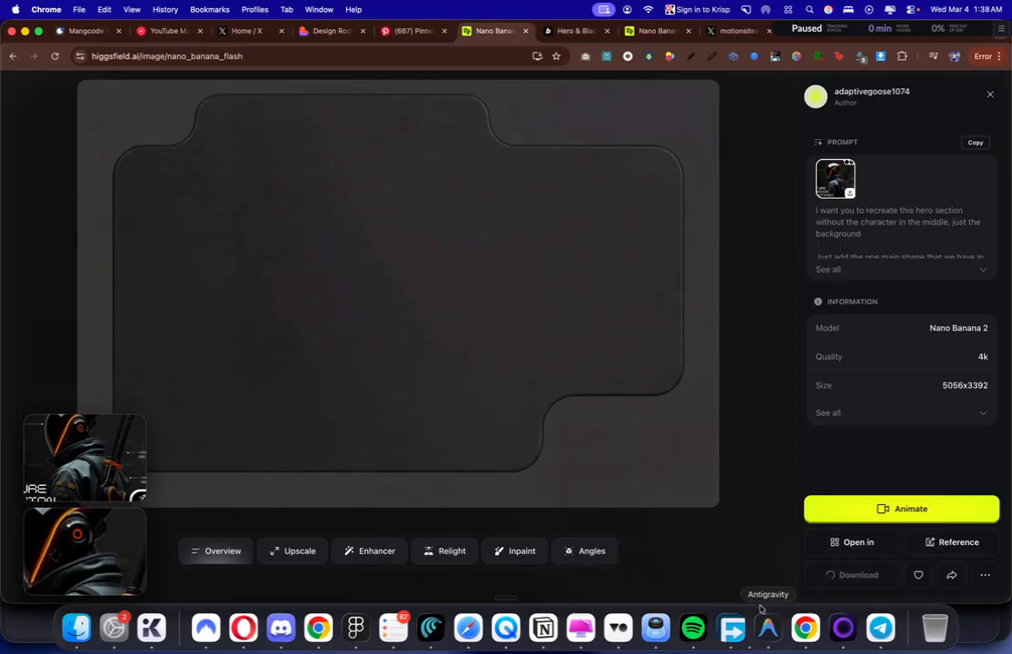
click(367, 632)
scroll(533, 199, up, 5)
key(super+Tab)
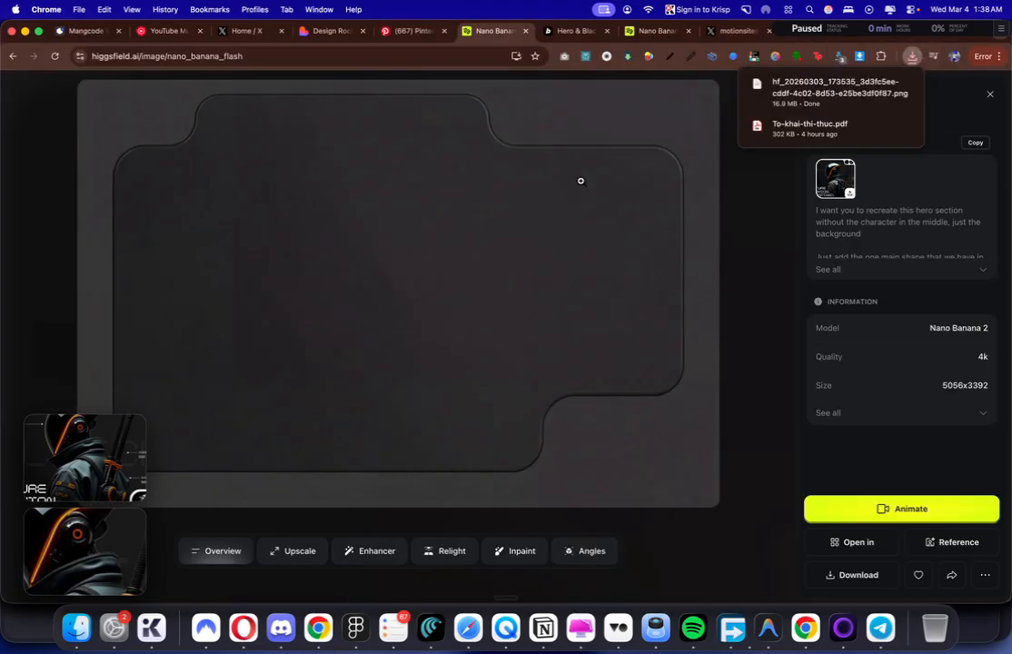
Step: Place the downloaded shape image on the Figma canvas and remove its background
drag(829, 95, 523, 189)
key(super+Tab)
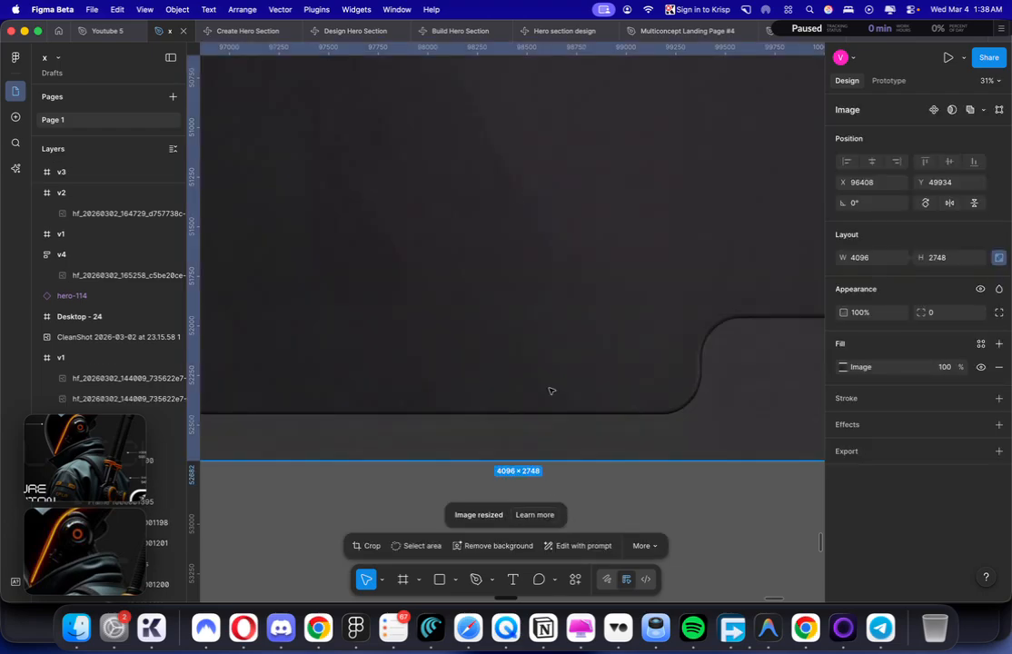
click(518, 545)
scroll(582, 336, down, 5)
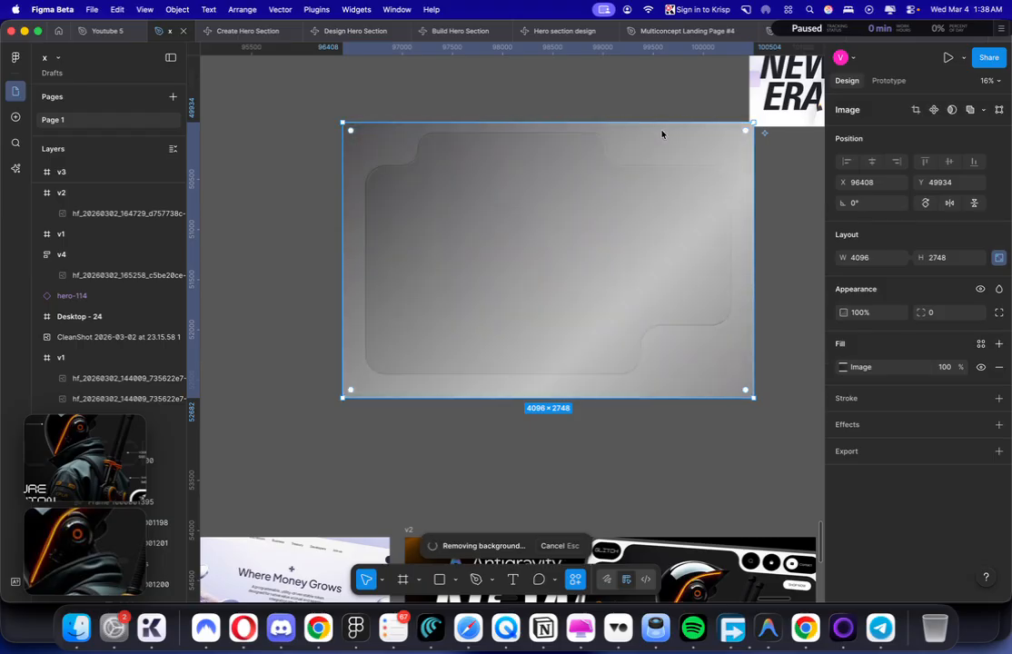
Step: Replace the Higgsfield prompt with one recreating only the hero's logo, text, buttons and icons on plain black, without character or shapes, and generate
key(super+Tab)
key(Escape)
scroll(762, 301, down, 2)
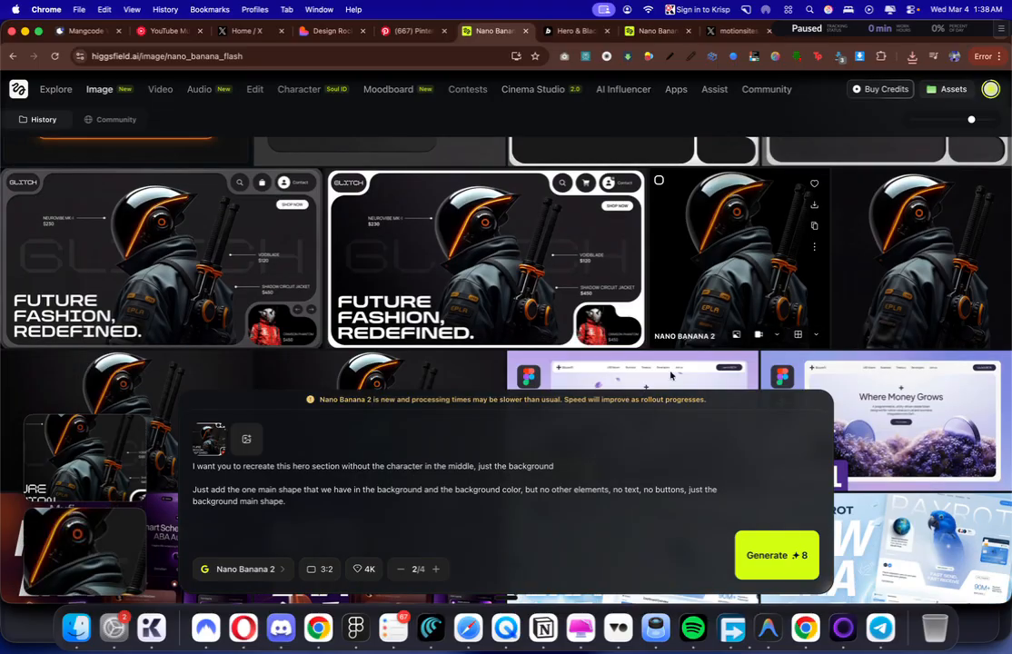
click(395, 501)
key(super+a)
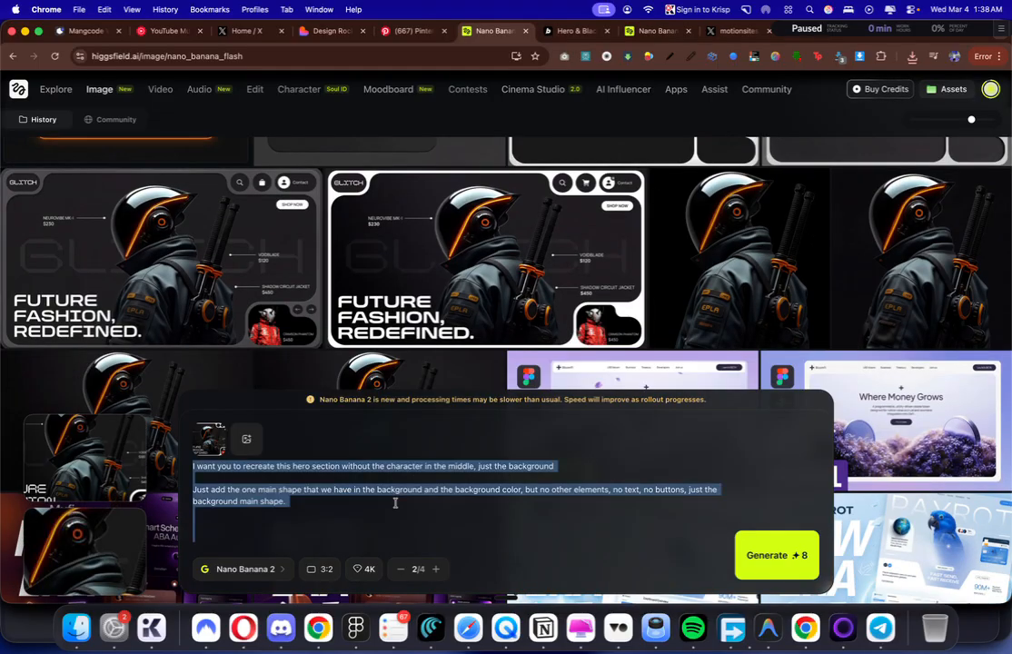
key(BackSpace)
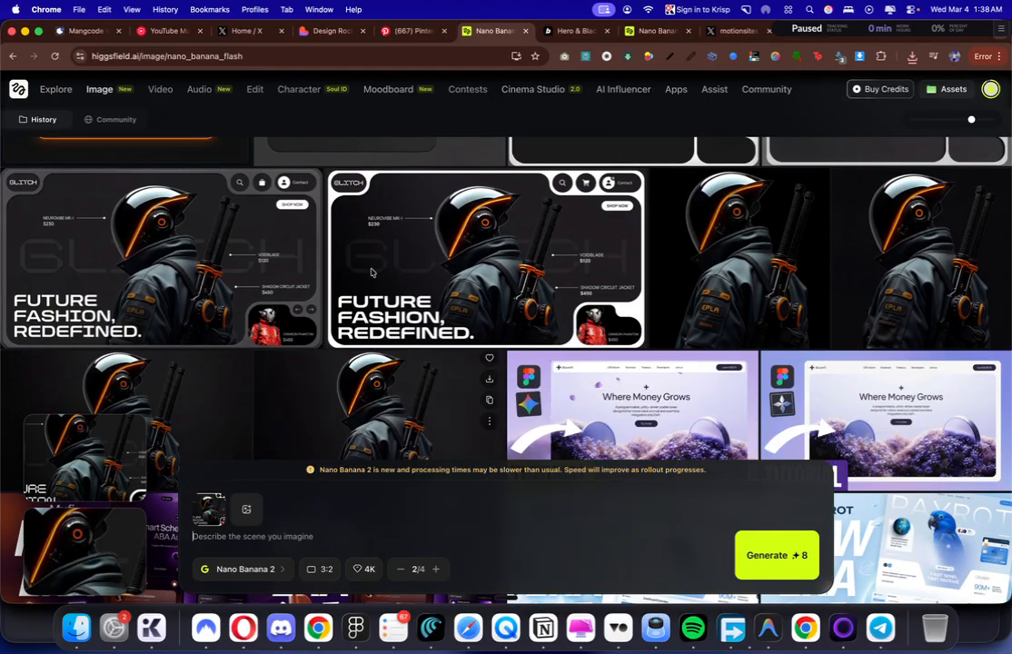
mouse_move(350, 240)
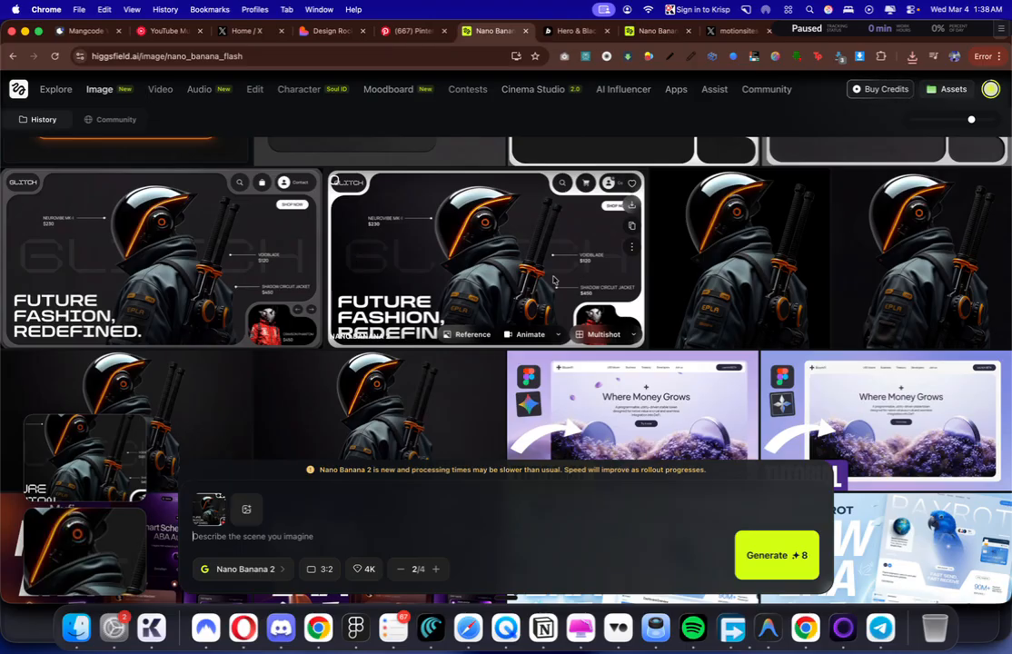
scroll(389, 379, up, 3)
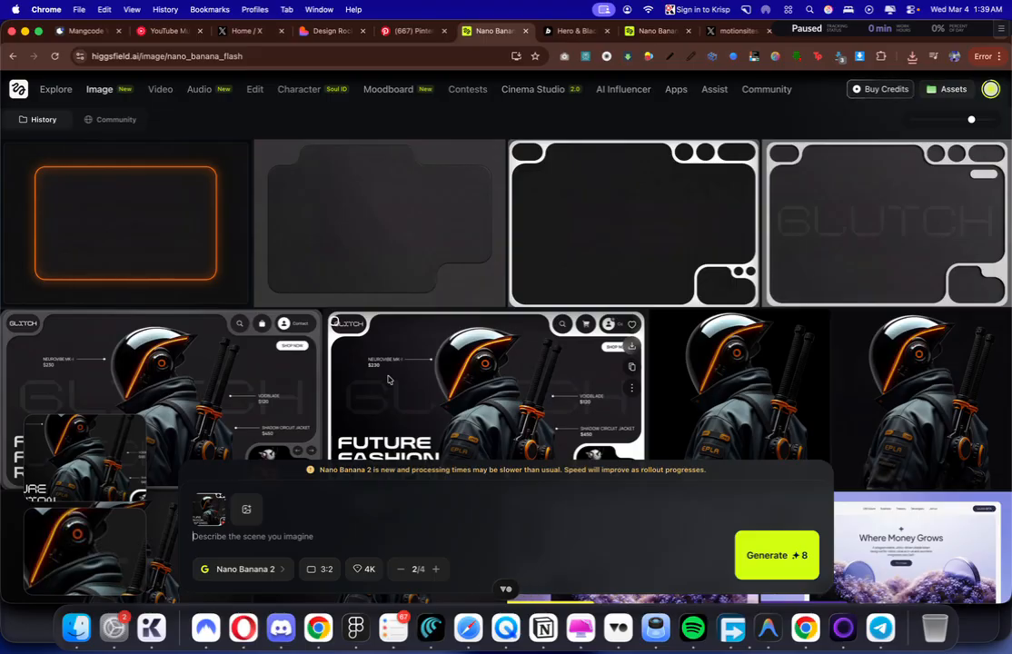
text(Recreate the hero section in good quality, but in the middle there should not be a character and the background should be plain black, no weird shapes. Just recreate the content: the logo, the text, the text elements, the buttons, the icons, etc., but the background should be full black without the shapes, and in the middle it should also be full black without anything.)
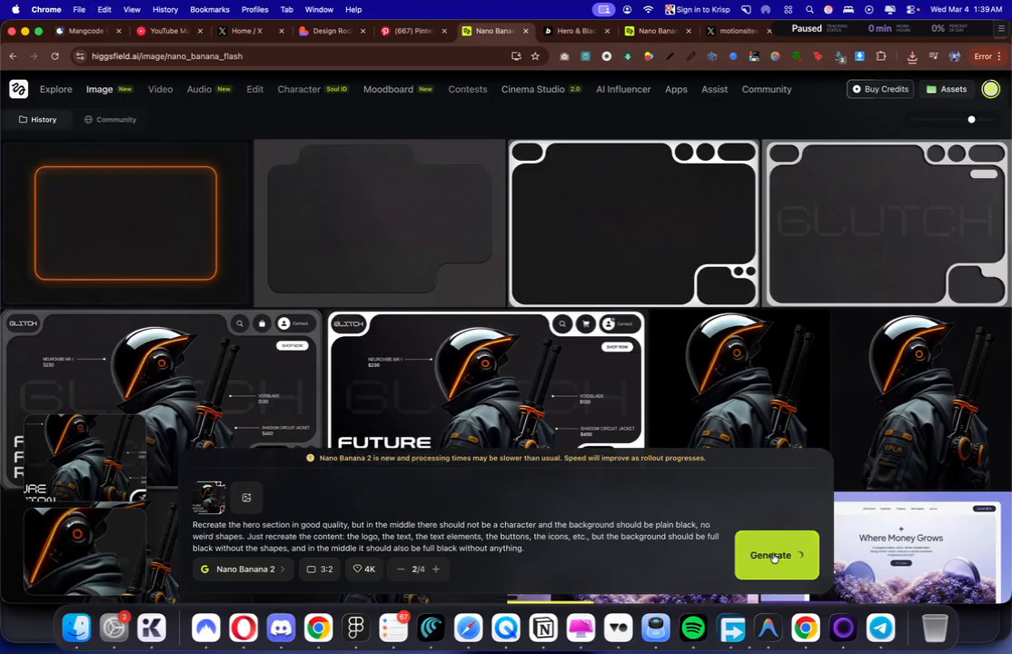
Step: Check the background-removed shape image on the Figma canvas
key(super+Tab)
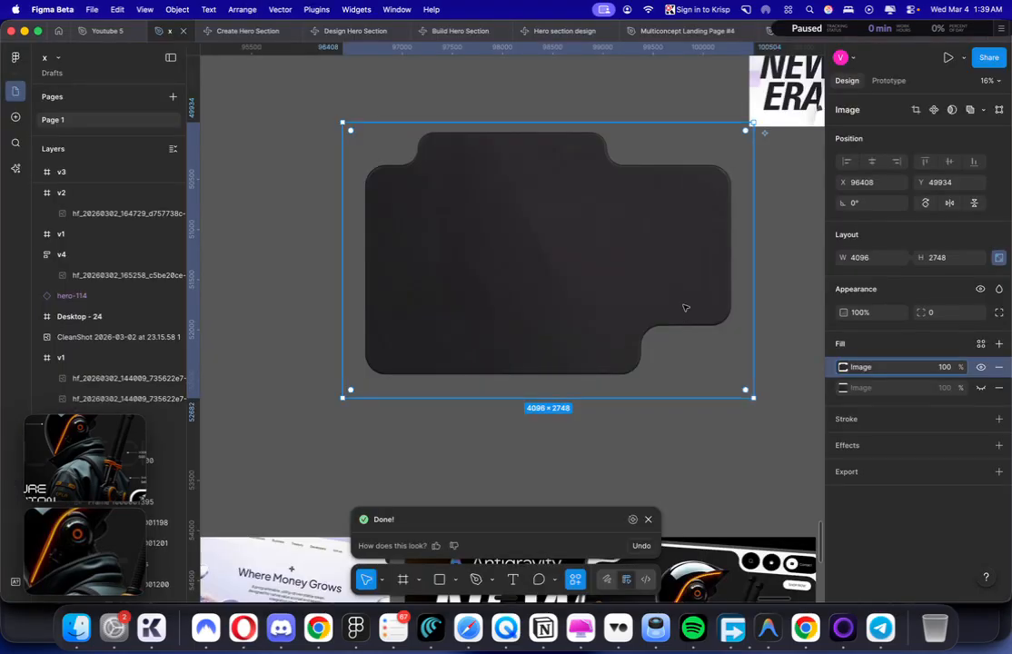
click(772, 262)
key(super+v)
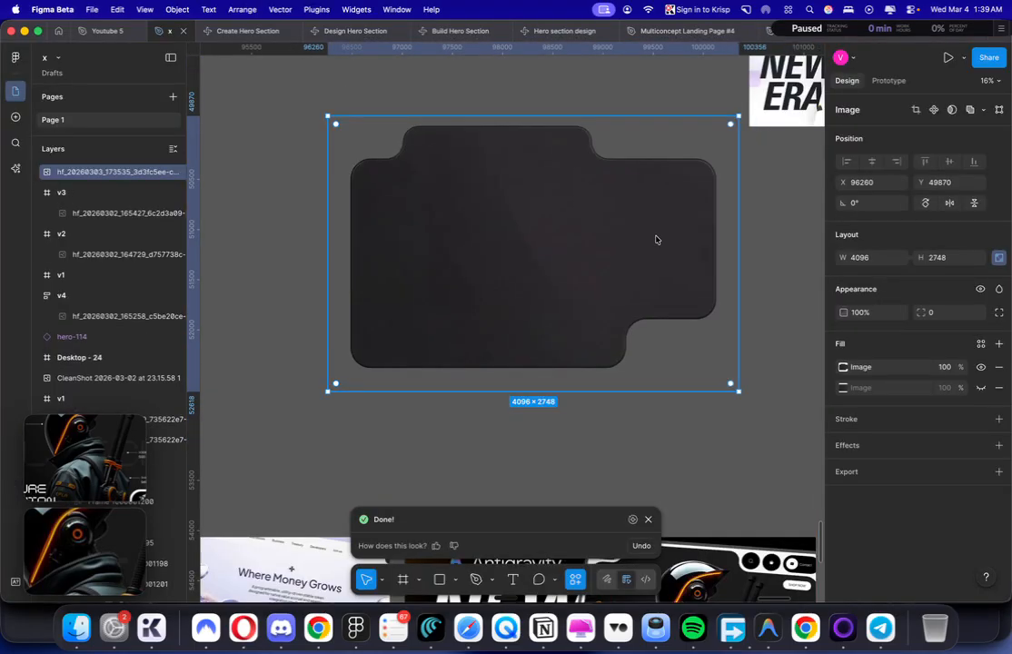
key(Escape)
click(626, 228)
Step: Try to open lovable.dev in the second Higgsfield tab in Chrome
key(super+Tab)
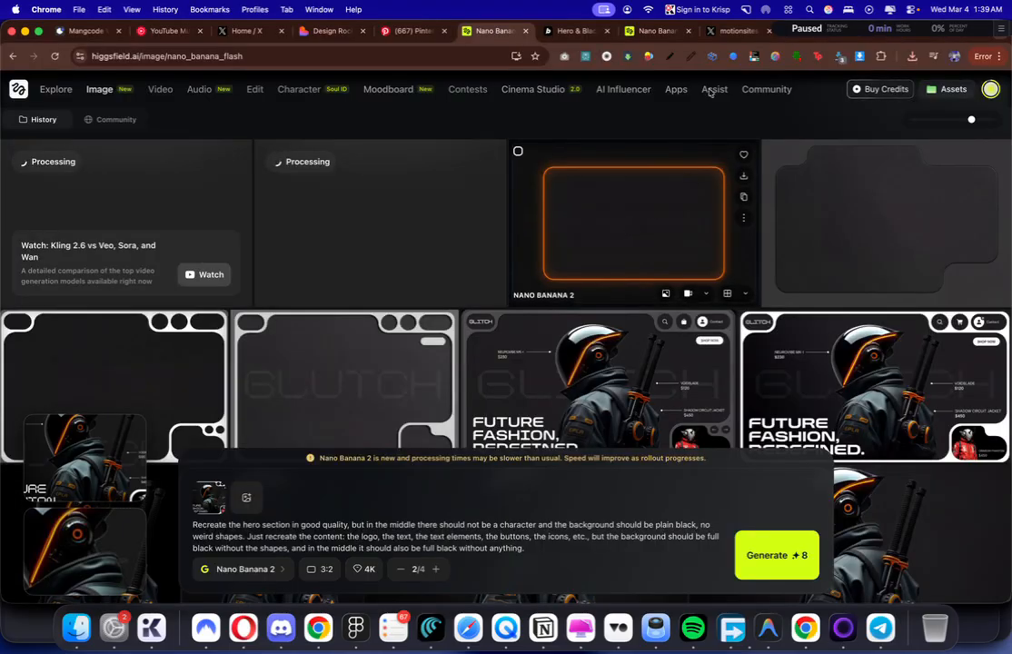
click(595, 37)
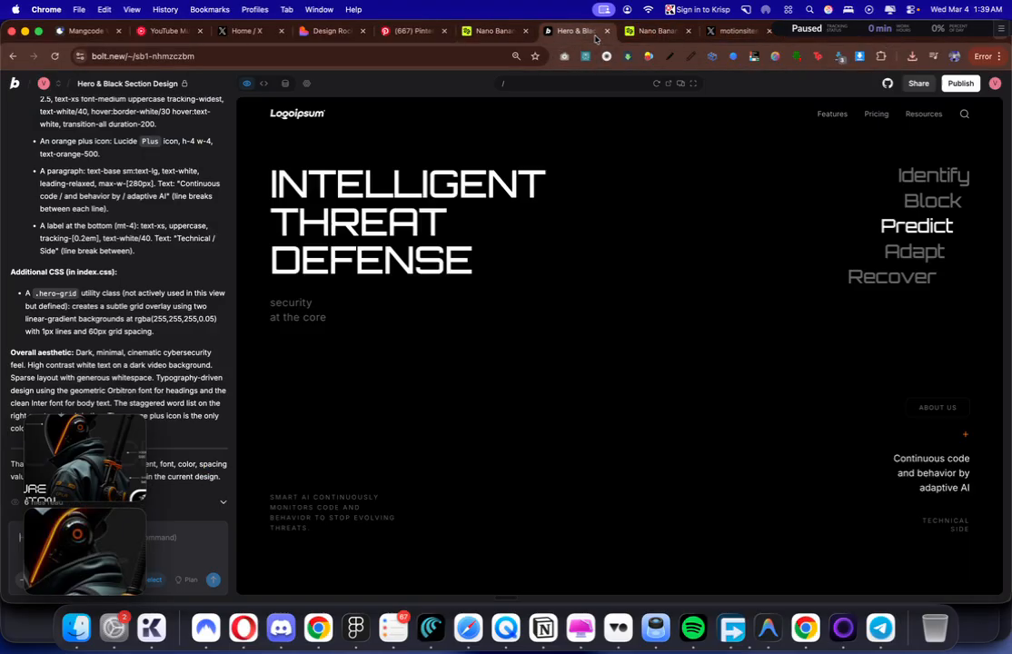
click(652, 31)
click(428, 58)
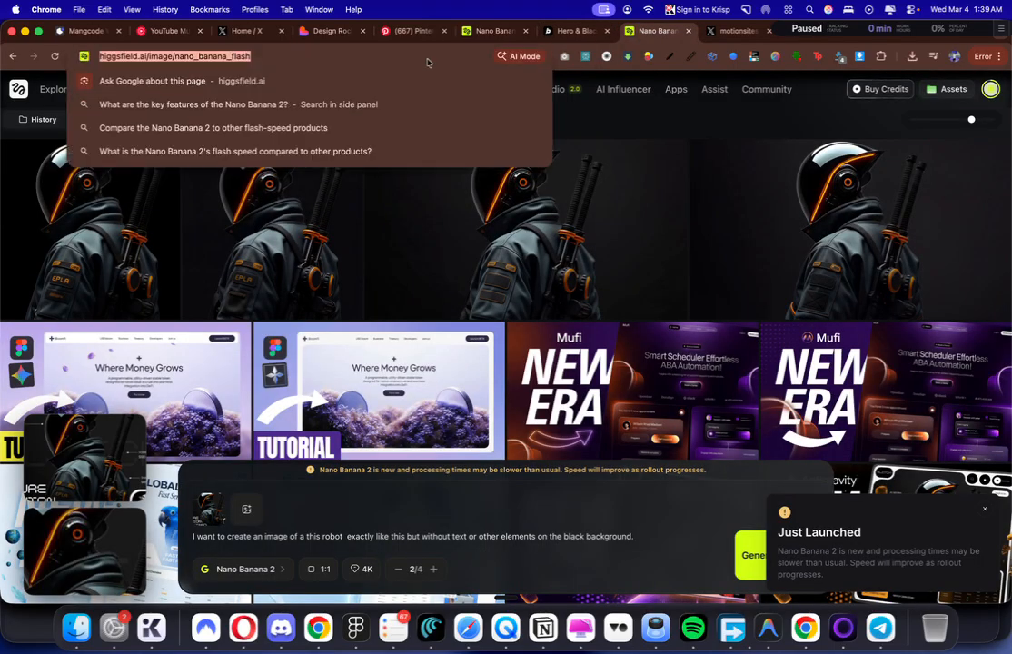
text(lovable.dev)
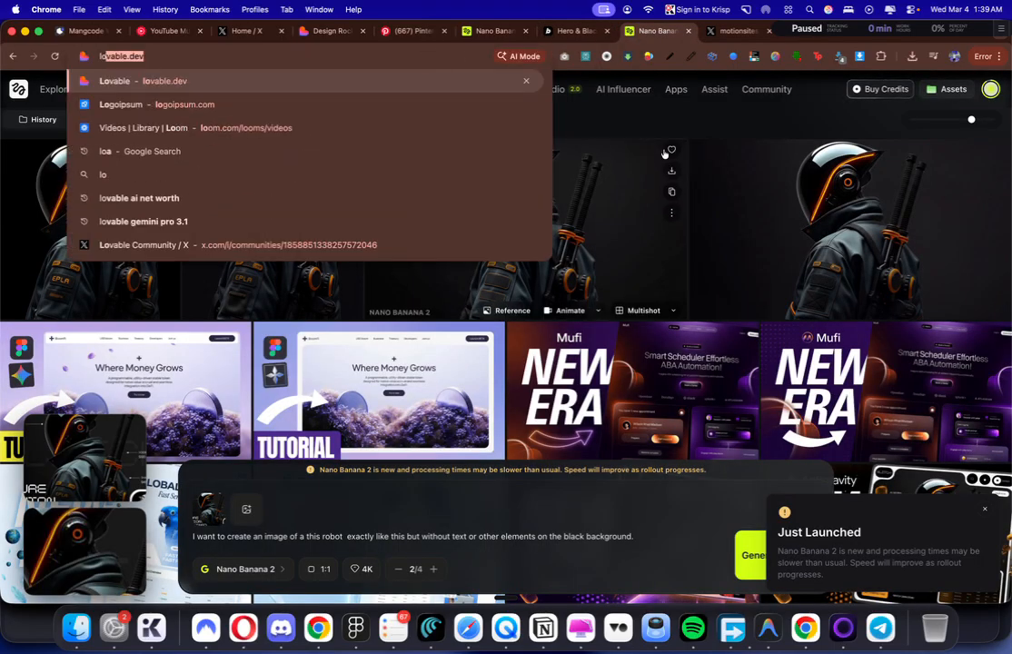
Step: Download the fourth robot image in the top row of the Higgsfield history and open its full view
click(998, 177)
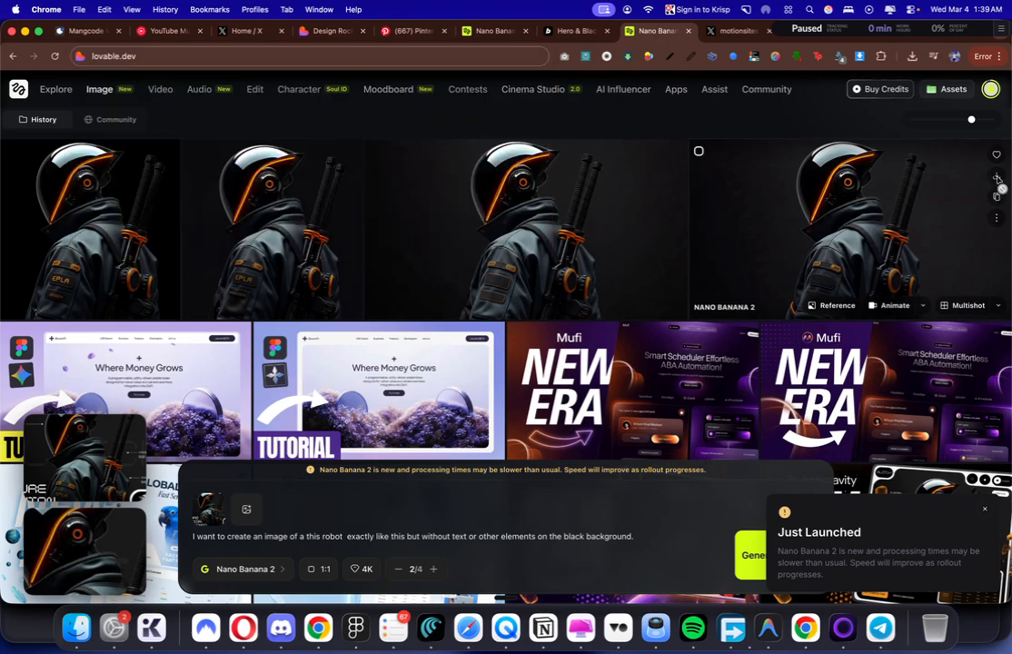
click(997, 219)
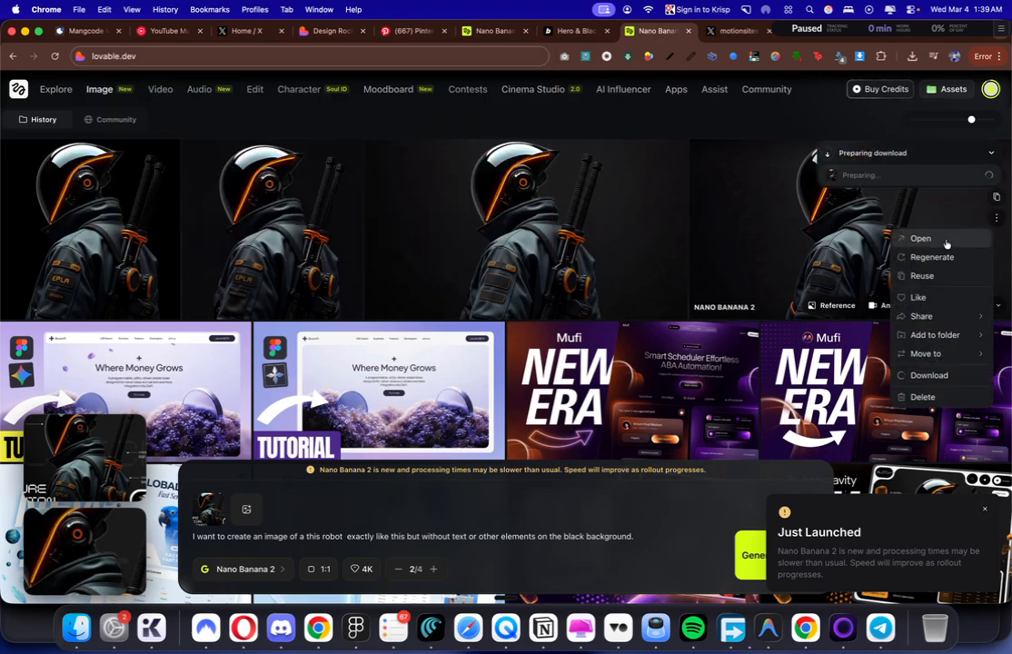
click(921, 239)
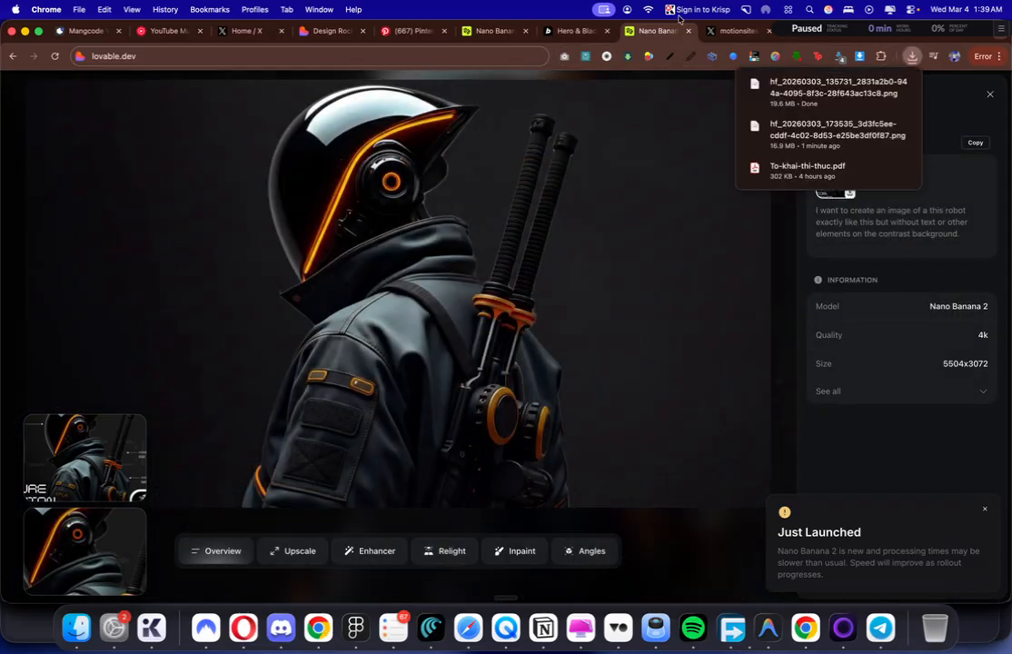
Step: Open Lovable in place of the X search page and start the project prompt with "Build out this here section but"
click(736, 30)
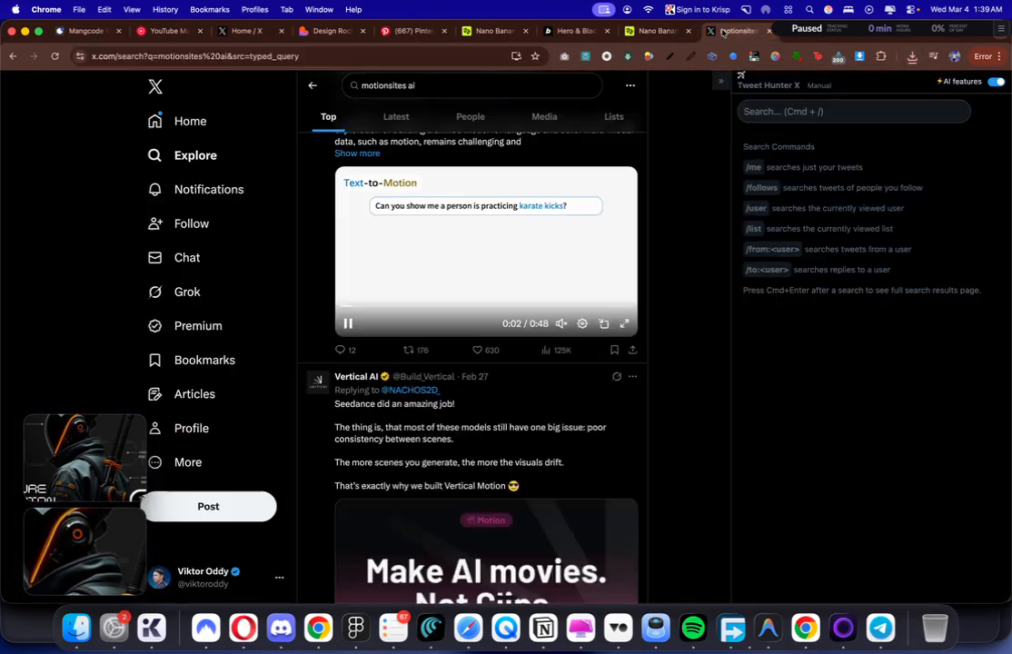
click(457, 57)
text(l)
key(Return)
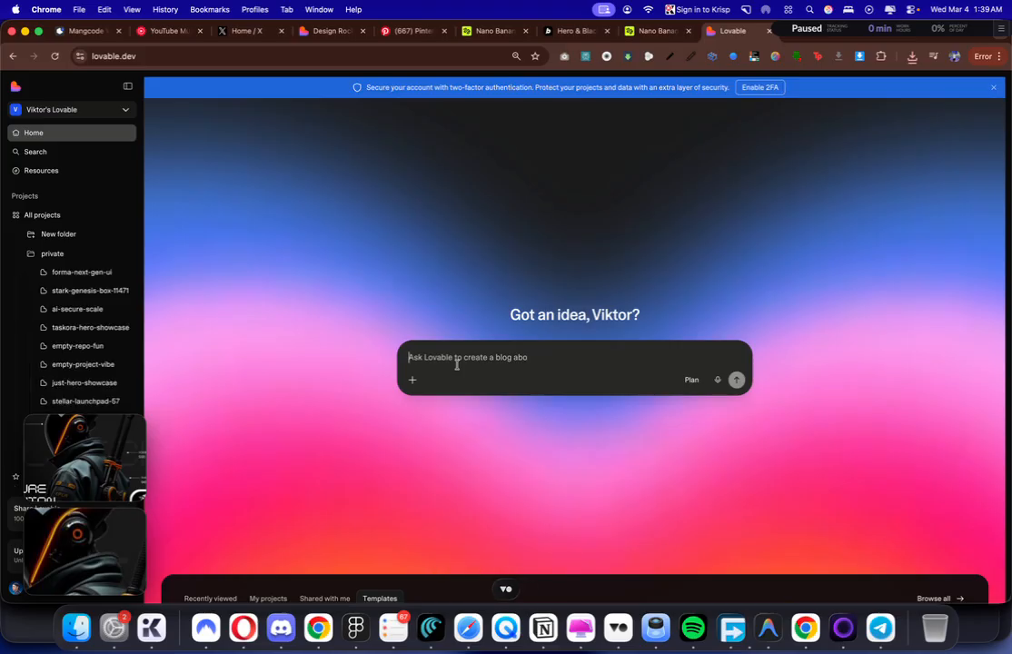
text(Build out this here section but)
Step: Return to the second Higgsfield tab, close the opened image and download the third robot image in the top row
click(656, 31)
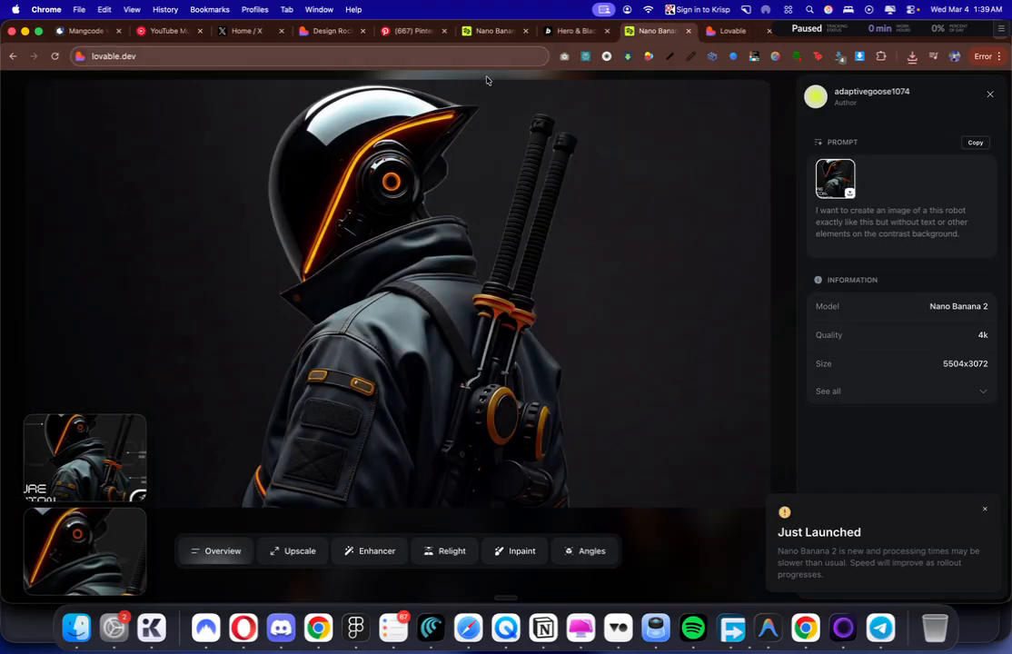
click(727, 76)
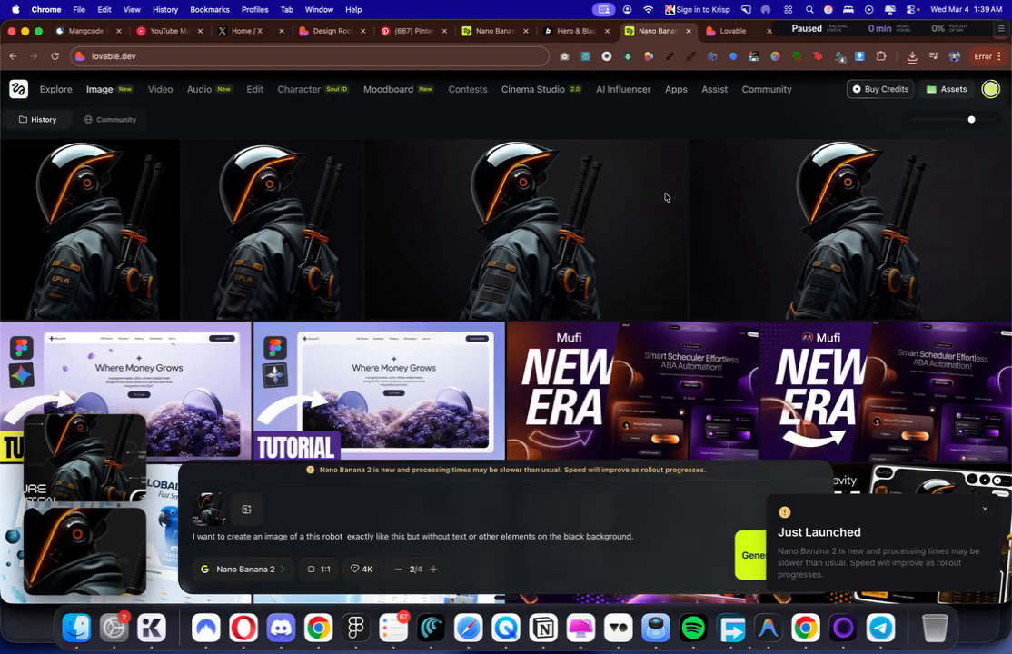
scroll(656, 215, down, 3)
scroll(653, 219, up, 3)
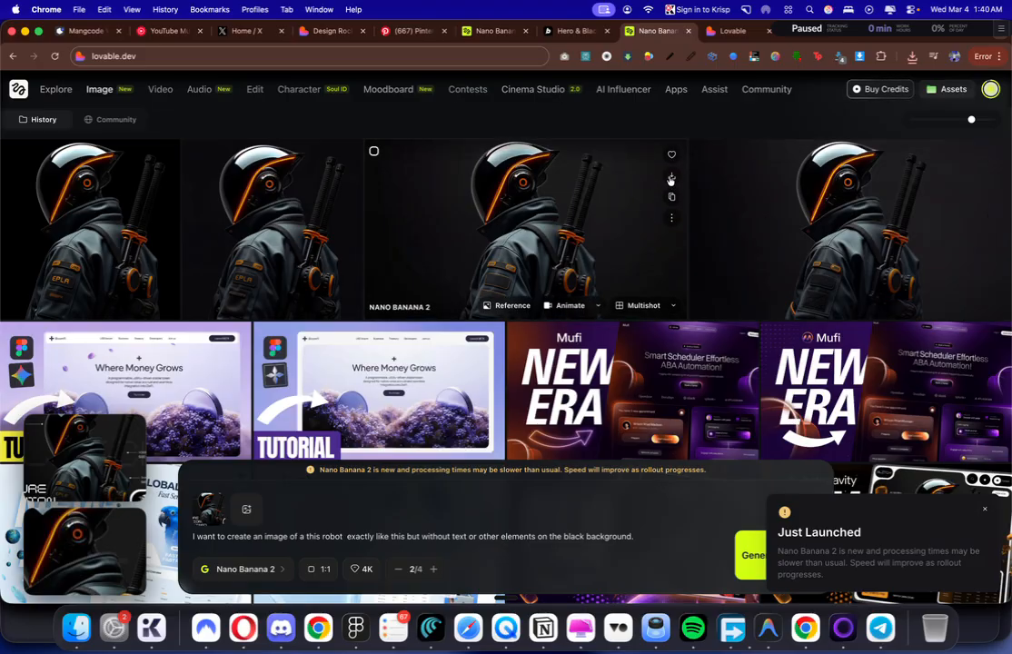
click(671, 178)
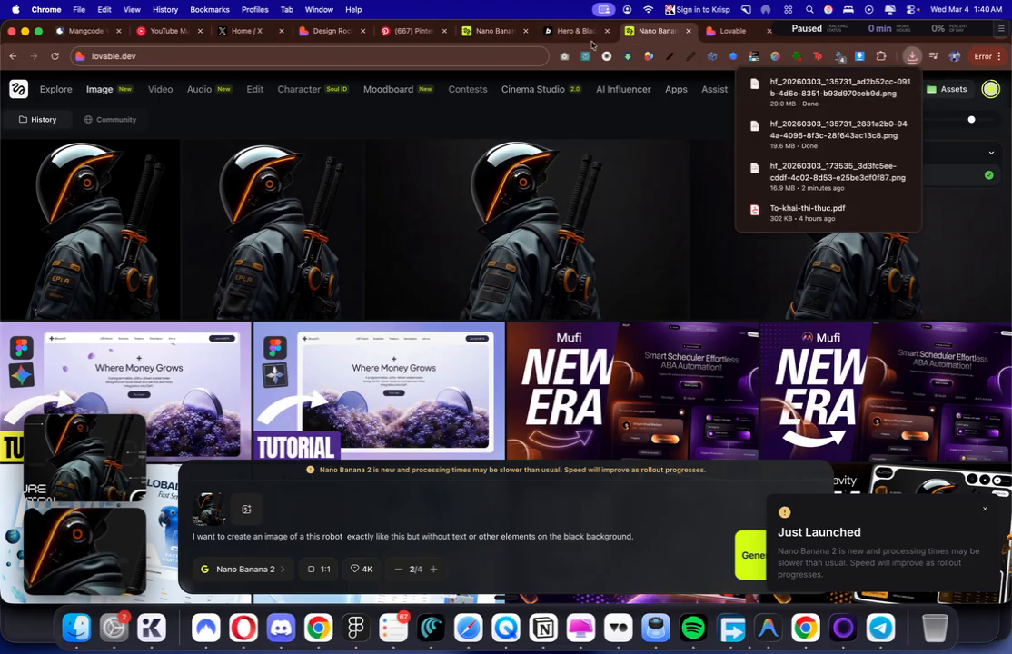
click(210, 516)
click(210, 519)
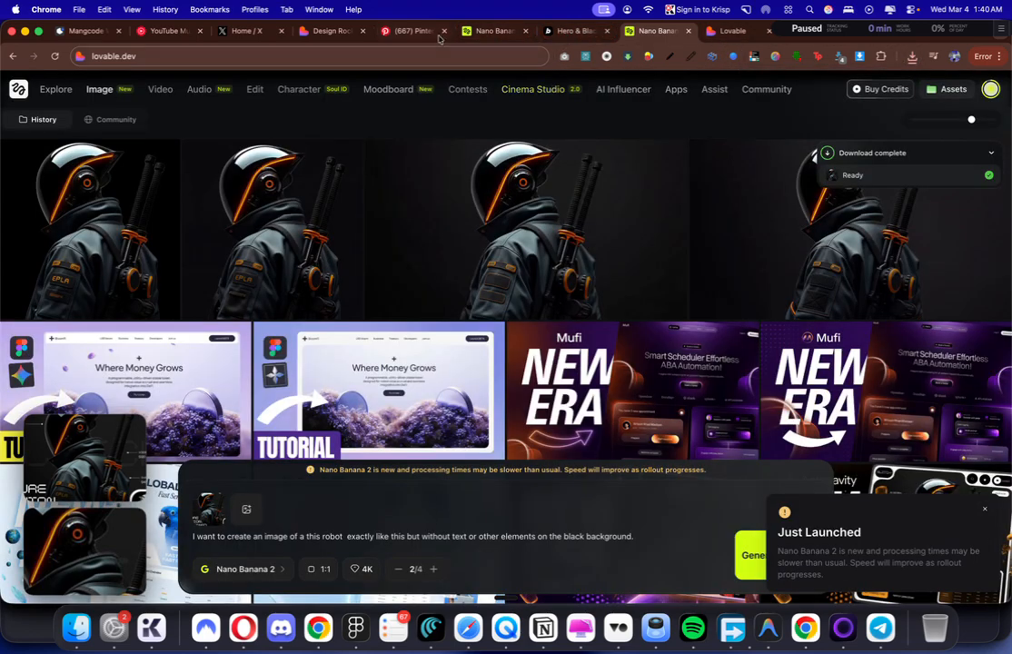
Step: Bring the latest downloaded robot image from Chrome into the Figma canvas and place it over the dark panel shape
click(411, 31)
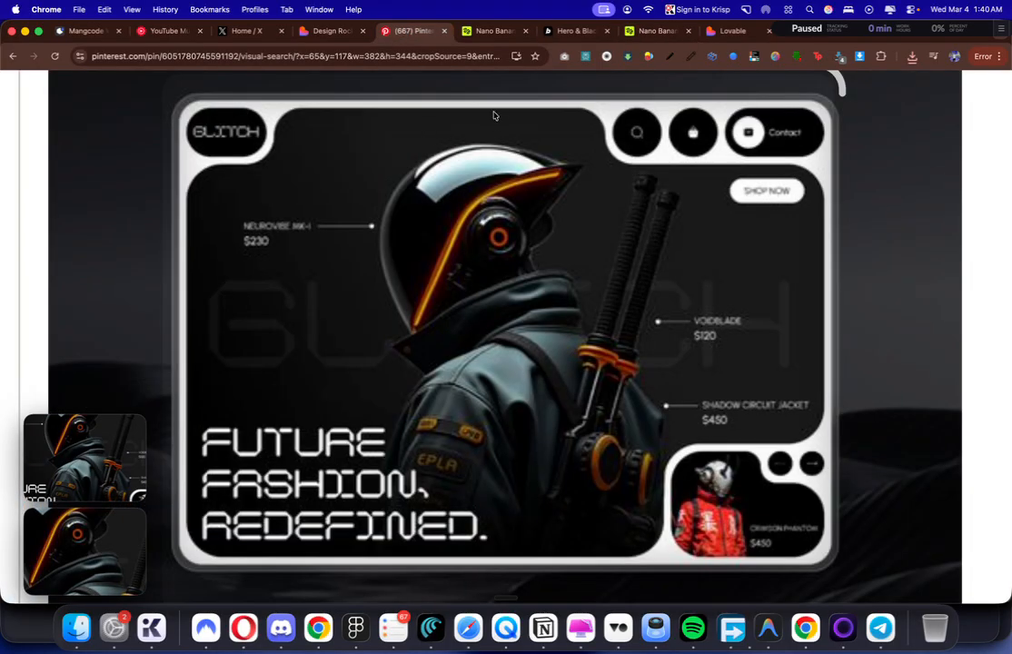
key(super+Tab)
key(super+Tab)
click(932, 60)
click(913, 58)
key(super+Tab)
key(Tab)
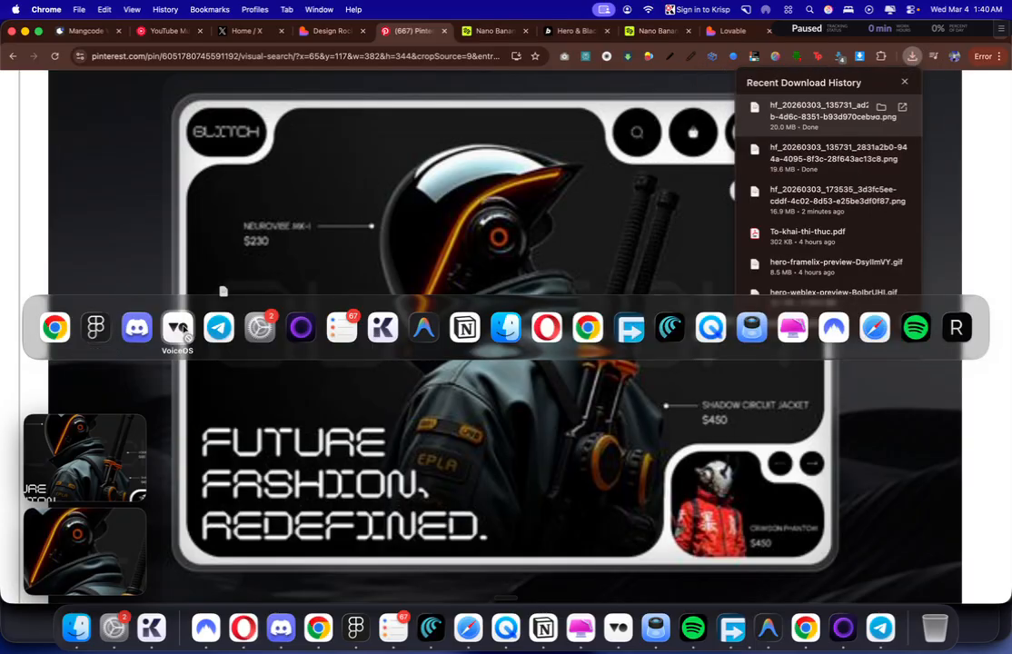
key(super+shift+Tab)
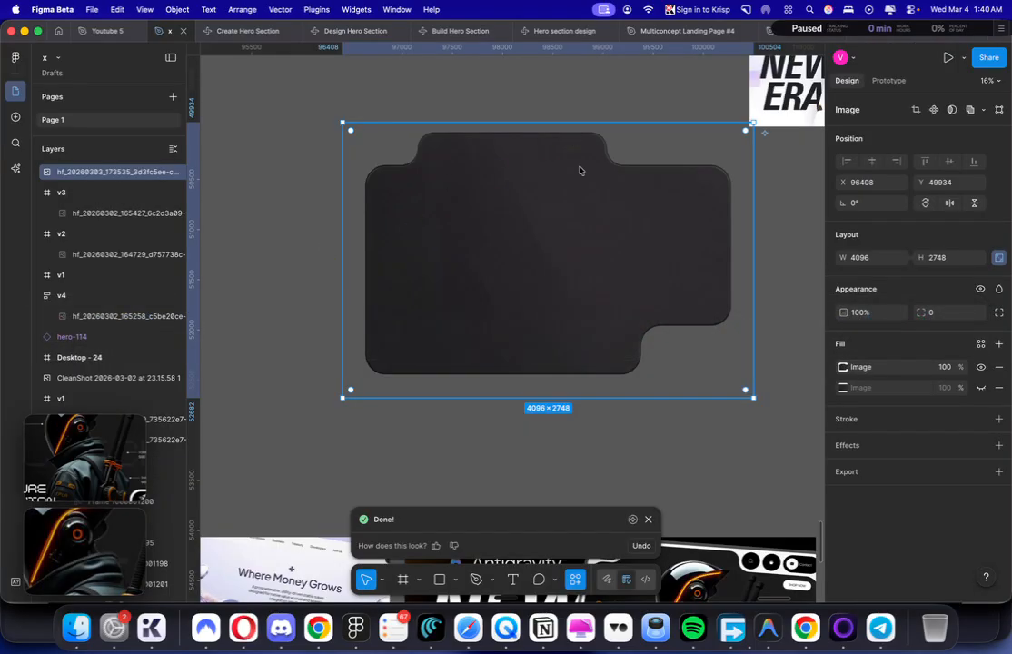
key(super+v)
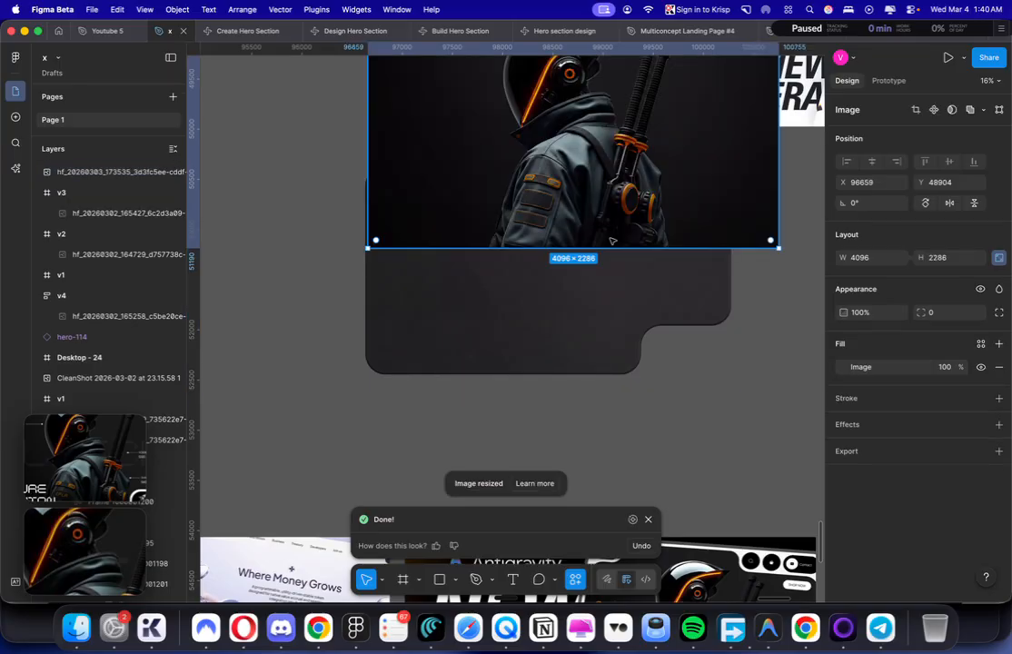
drag(625, 130, 610, 289)
Step: Mask the robot image with the dark panel shape and enlarge it to about 4570 × 2550 to fill the panel
shift+click(681, 143)
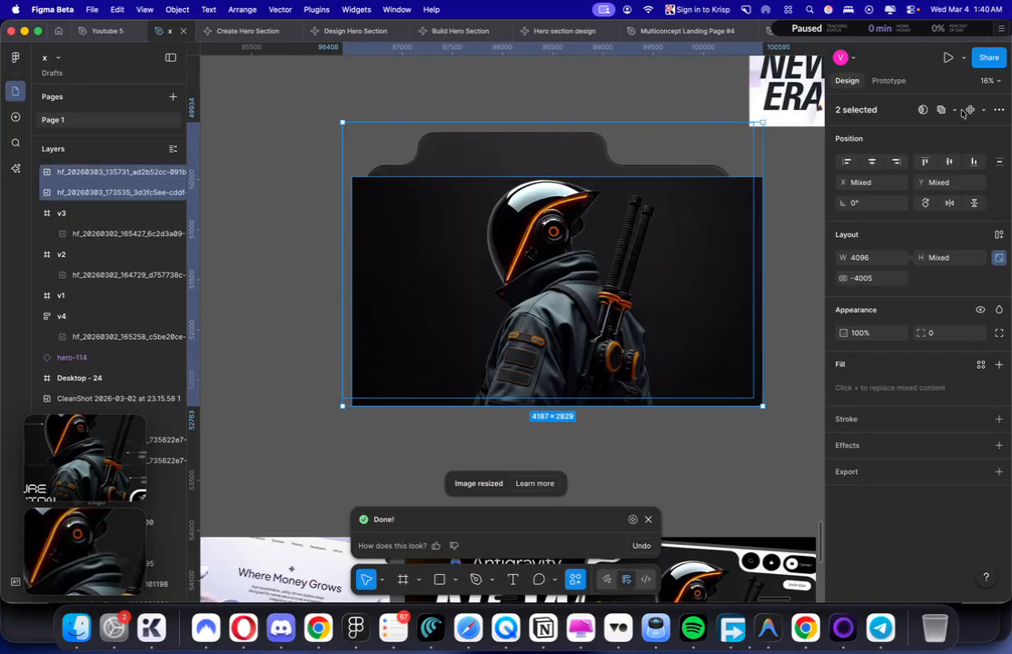
click(673, 240)
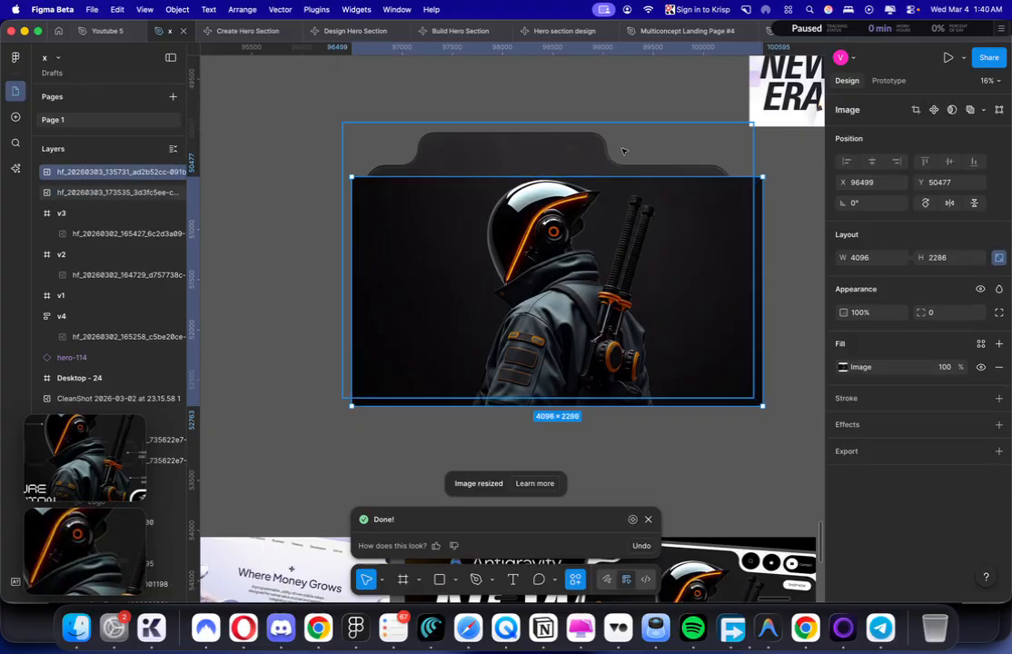
shift+click(624, 152)
click(924, 110)
click(607, 248)
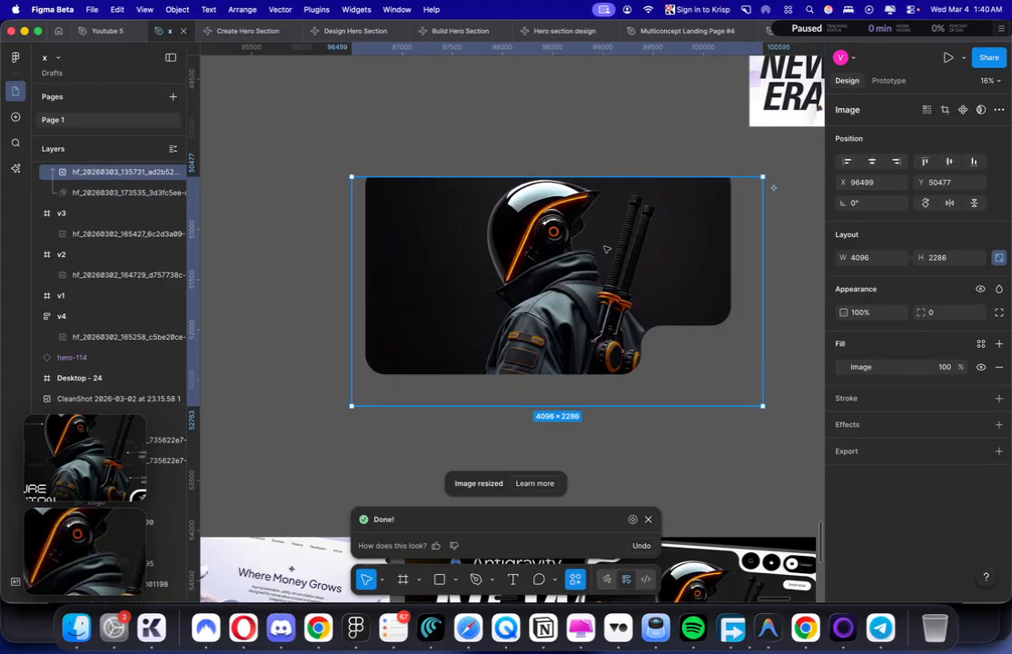
drag(624, 241, 611, 222)
mouse_move(639, 140)
mouse_down()
mouse_move(631, 153)
mouse_move(633, 113)
mouse_move(628, 135)
mouse_up()
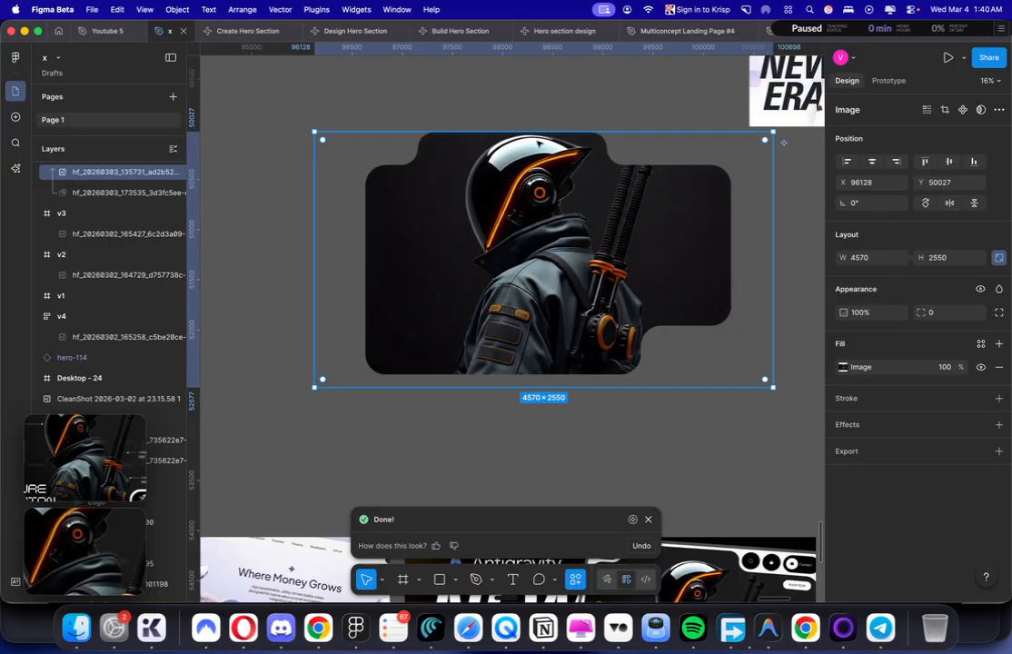
Step: Cut the enlarged robot image, undo the masking and paste the image back as a separate unmasked copy
key(super+x)
scroll(550, 145, up, 2)
key(super+z)
key(super+z)
key(super+z)
key(super+z)
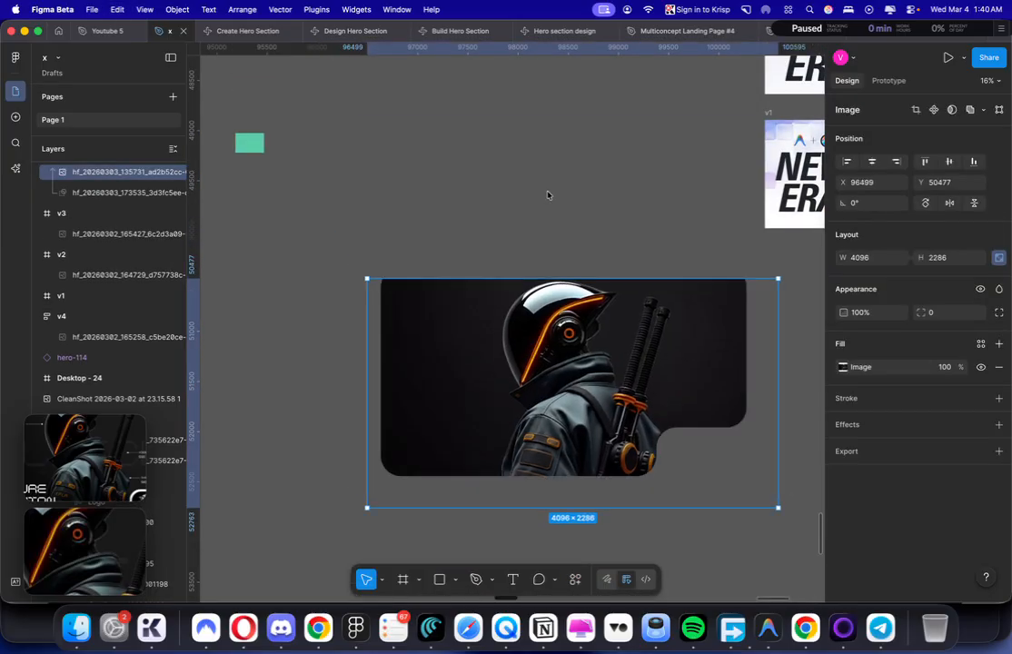
click(553, 160)
key(super+v)
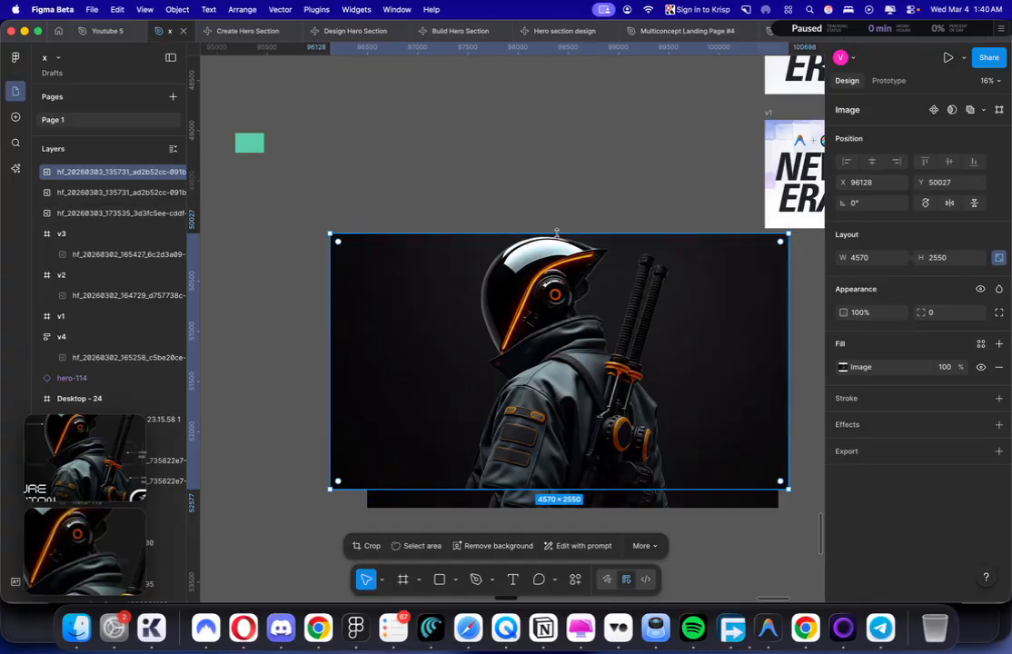
Step: Extend the pasted robot image upward to about 4570 × 2808 and have AI fill the added area above the helmet
drag(555, 233, 598, 193)
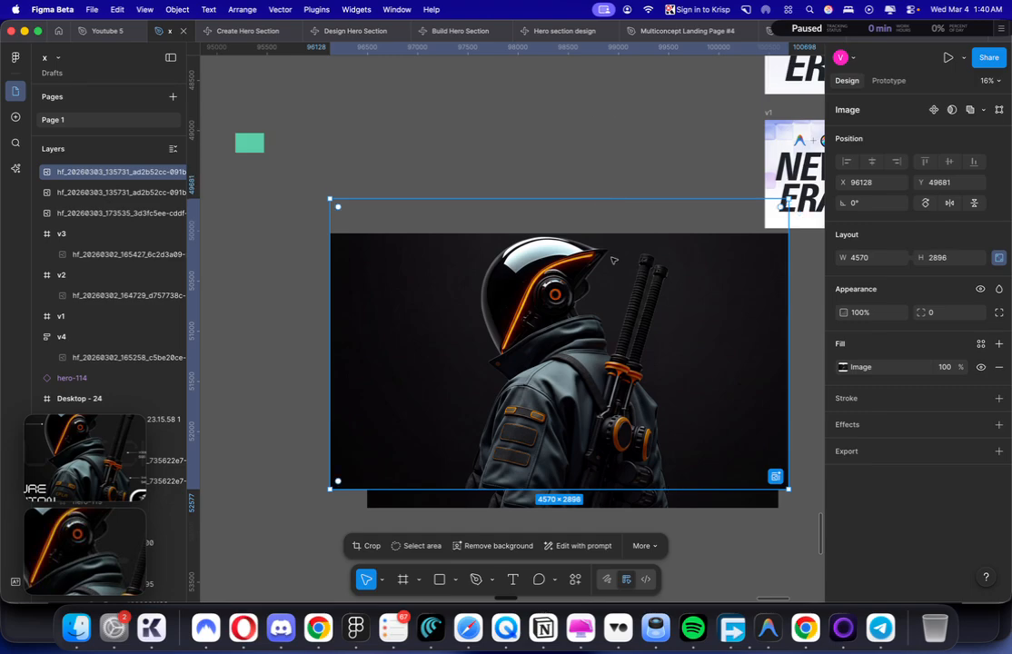
click(644, 545)
click(679, 464)
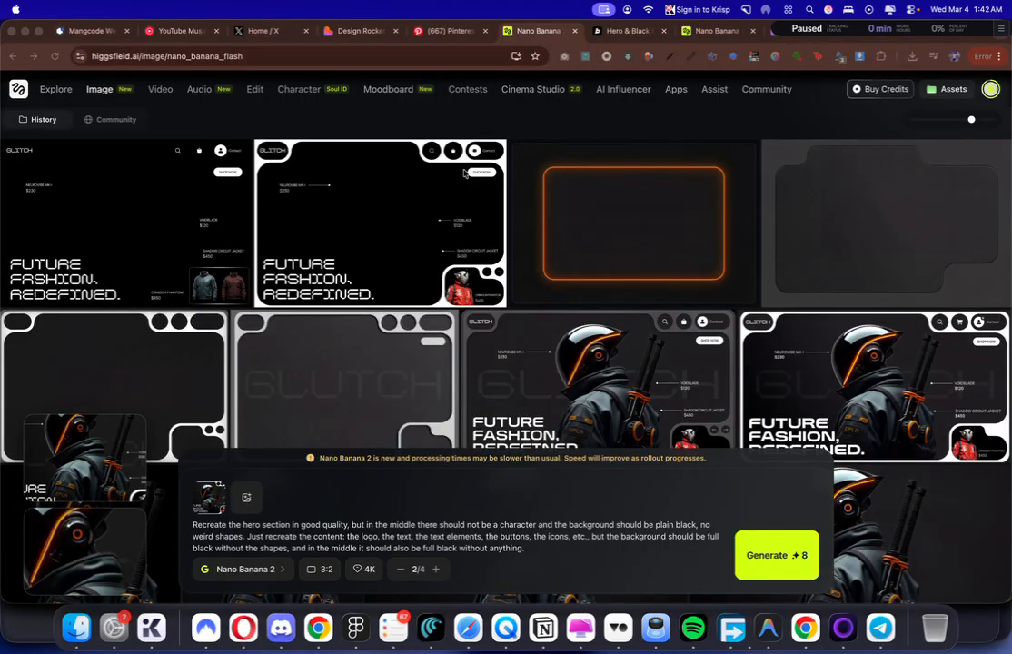
Step: Download the black GLITCH layout with the white border from Higgsfield and place it in Figma above the robot images
click(466, 174)
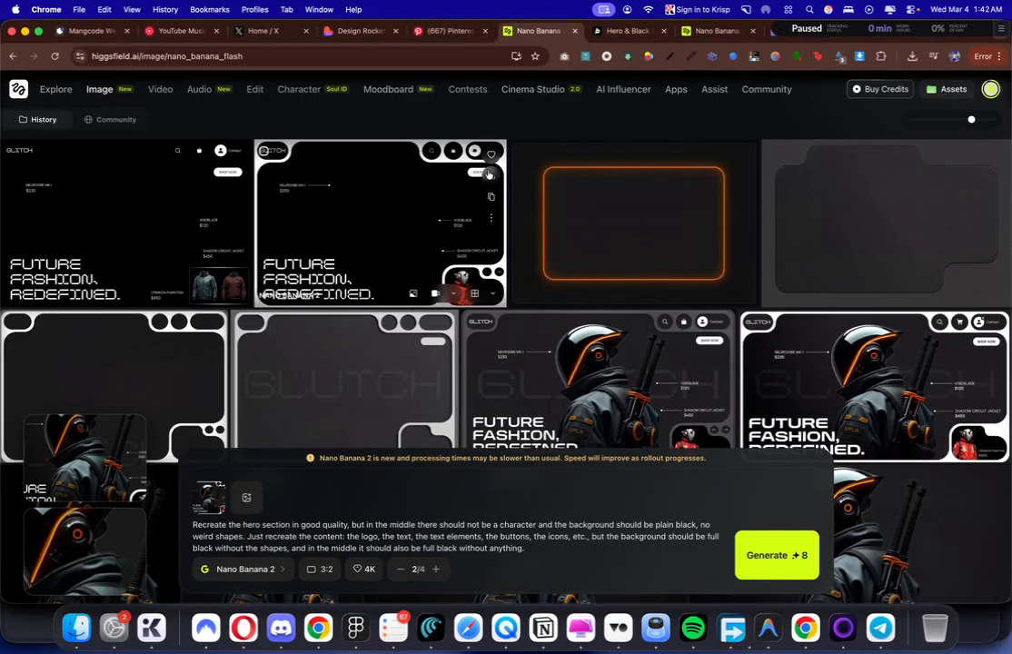
click(494, 177)
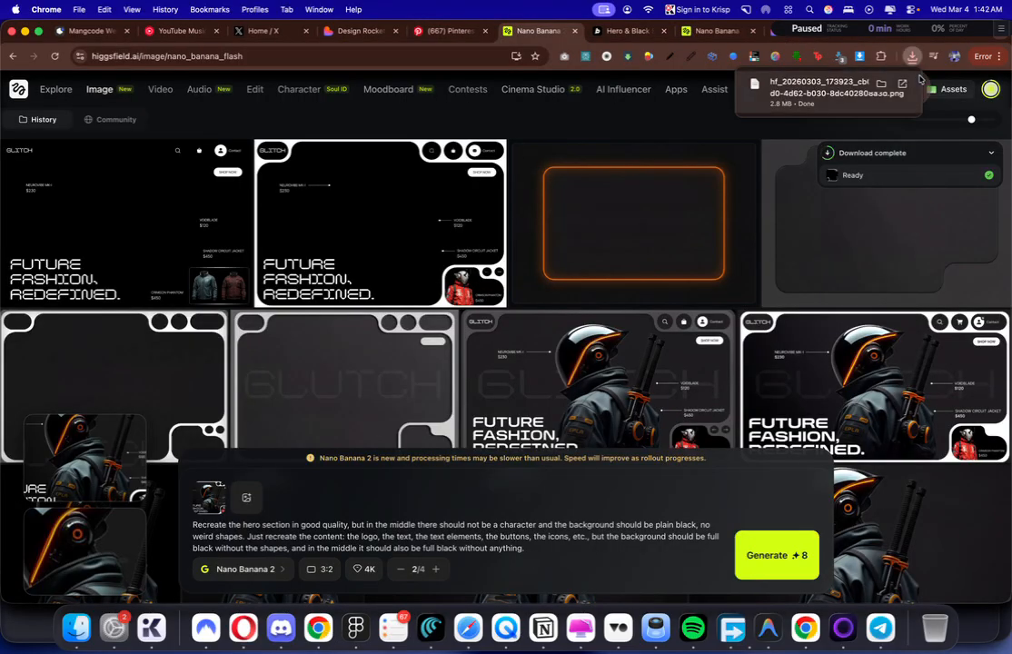
key(super+Tab)
drag(115, 328, 504, 125)
scroll(504, 126, down, 5)
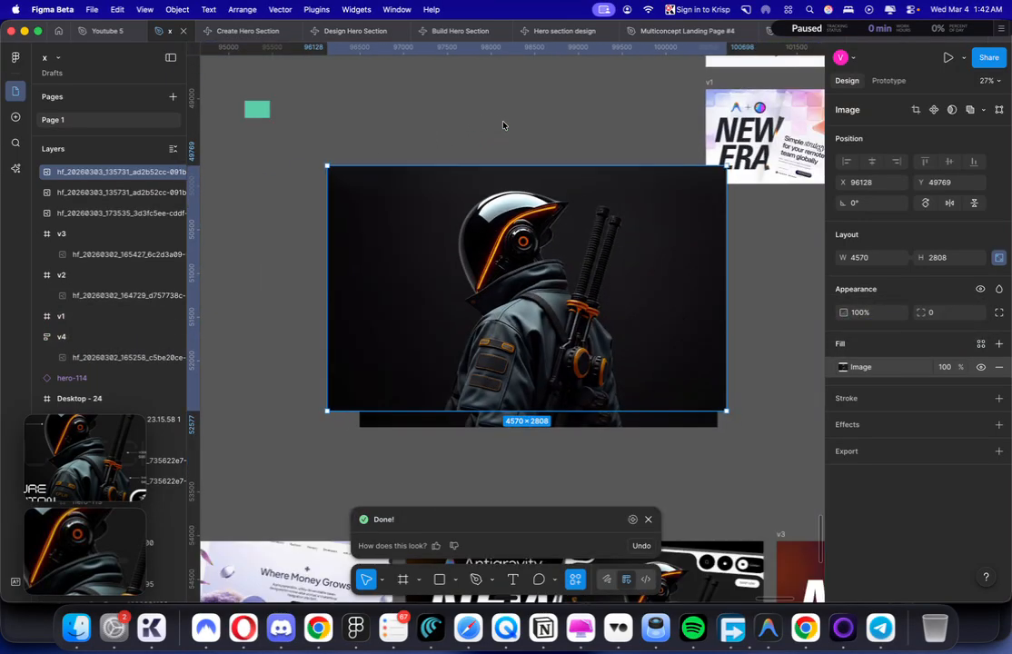
scroll(504, 125, up, 3)
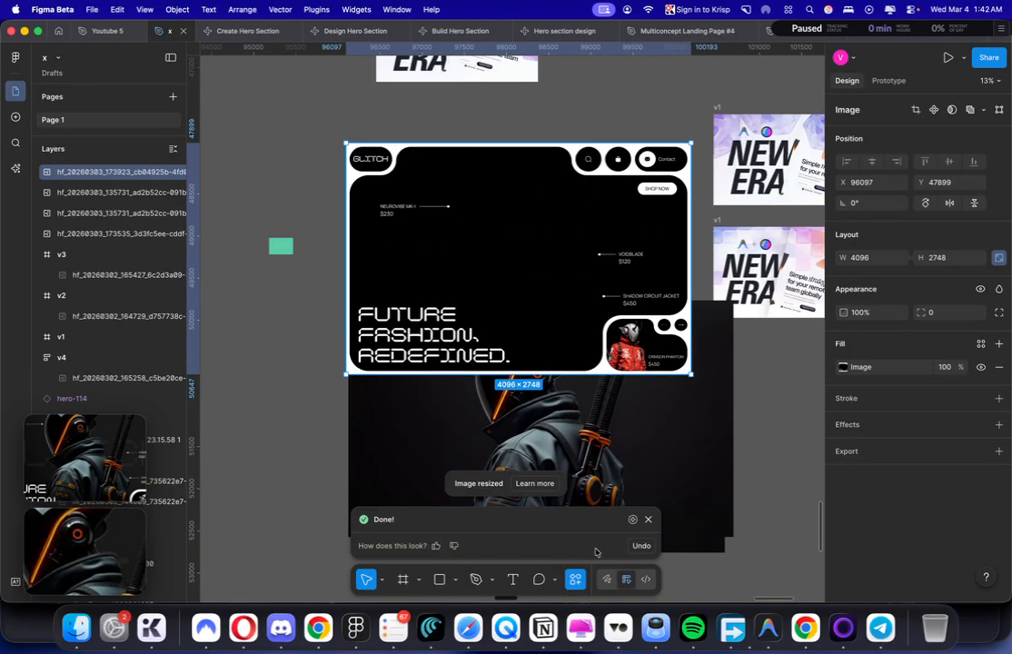
Step: Remove the background from the GLITCH layout image and wrap the image in a frame
click(648, 520)
click(515, 546)
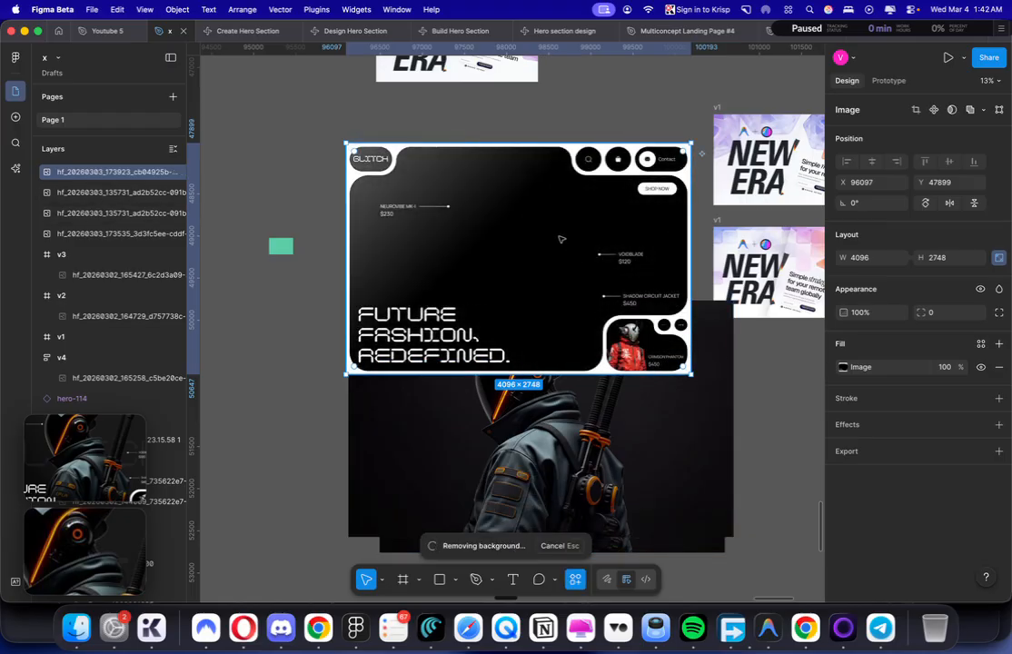
right_click(392, 174)
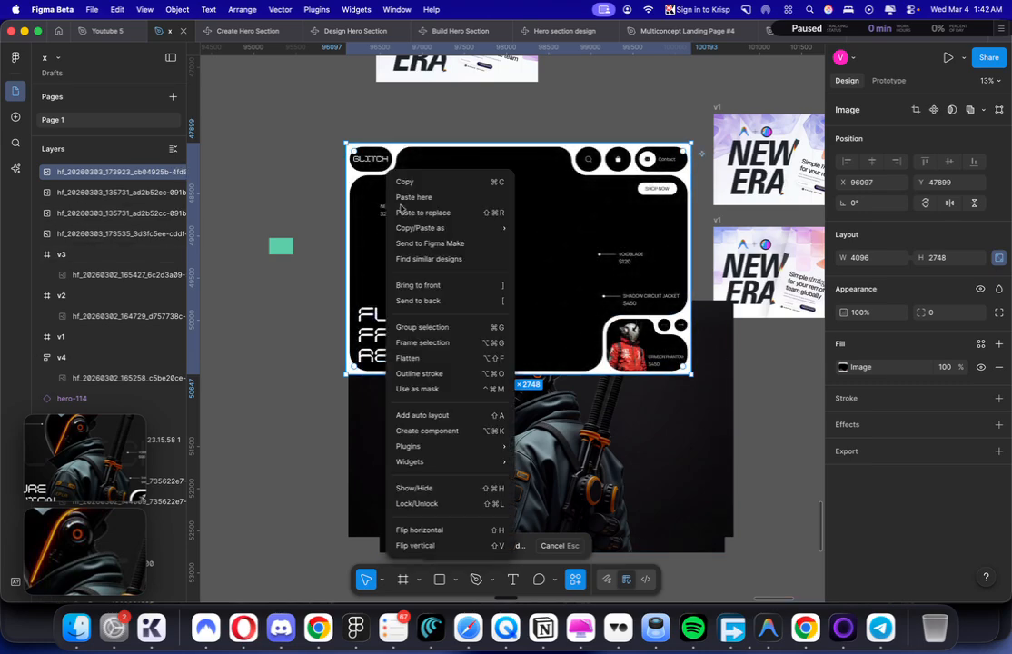
click(429, 343)
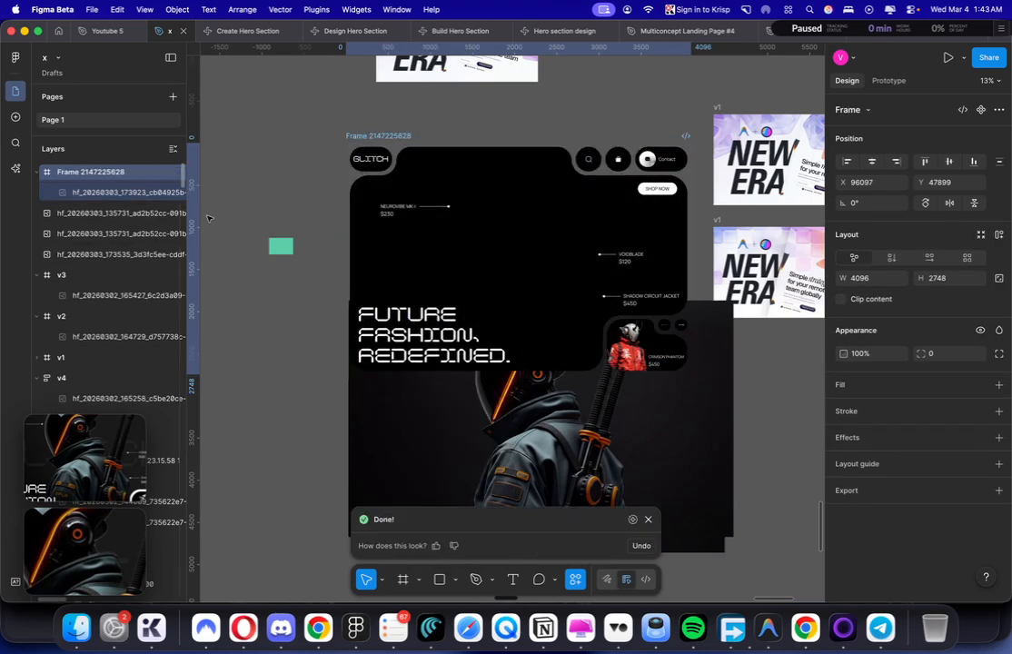
Step: Fill the new frame around the GLITCH layout with black 000000 sampled from the image
click(488, 188)
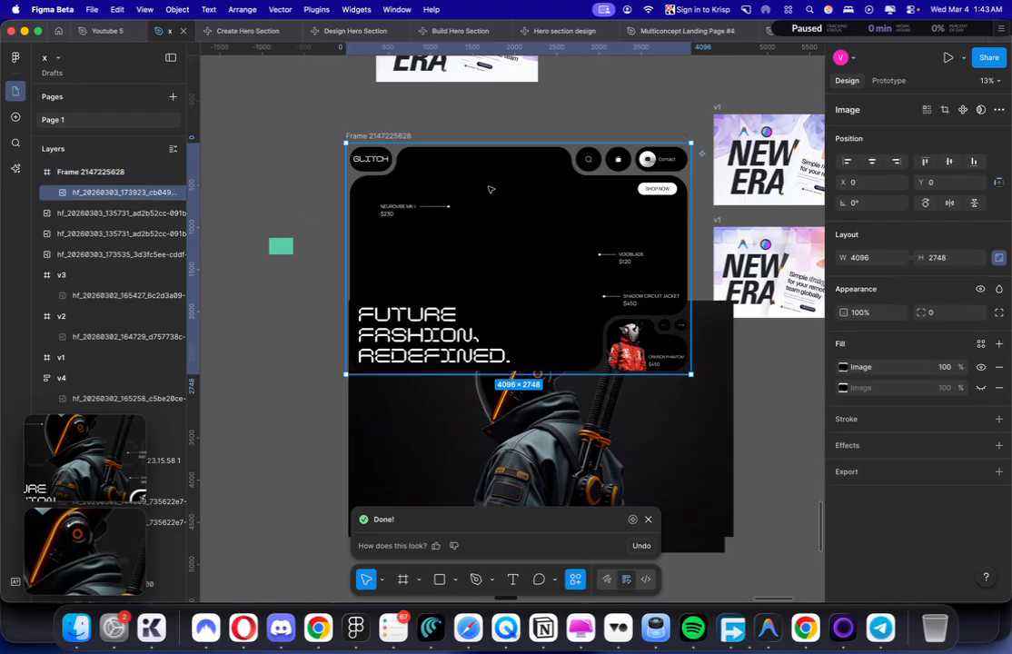
click(387, 134)
key(i)
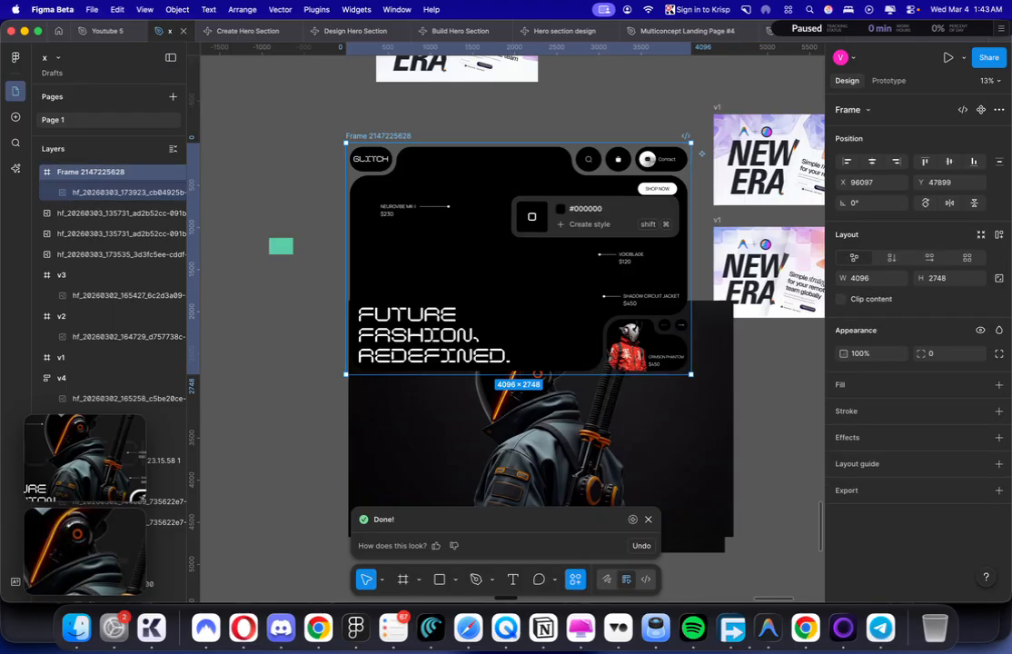
click(505, 185)
click(569, 121)
scroll(577, 116, up, 3)
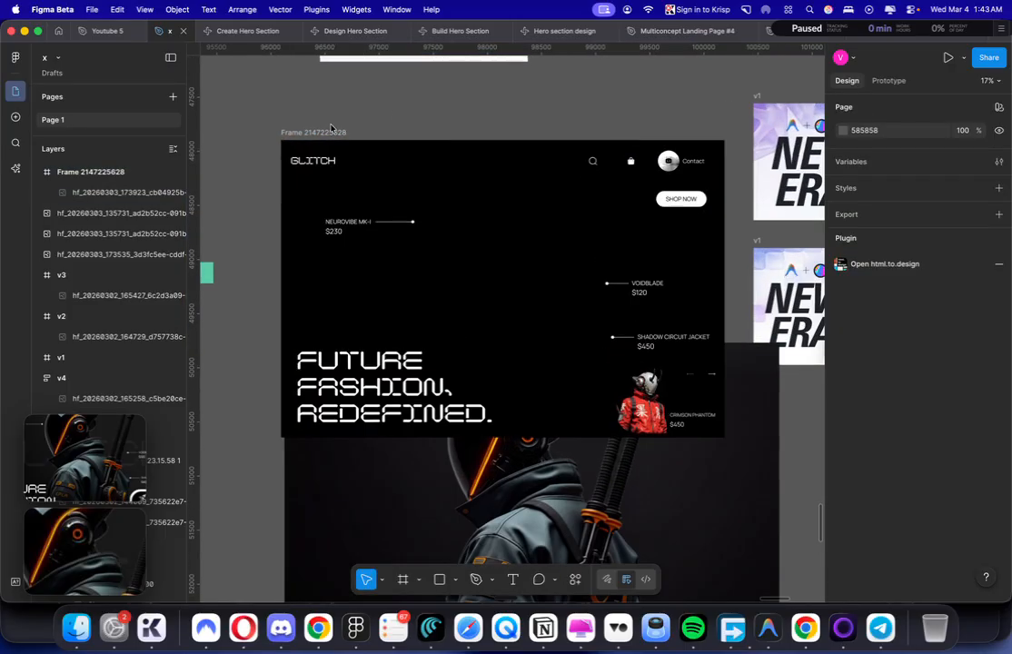
Step: Copy the black GLITCH layout frame as PNG
click(292, 131)
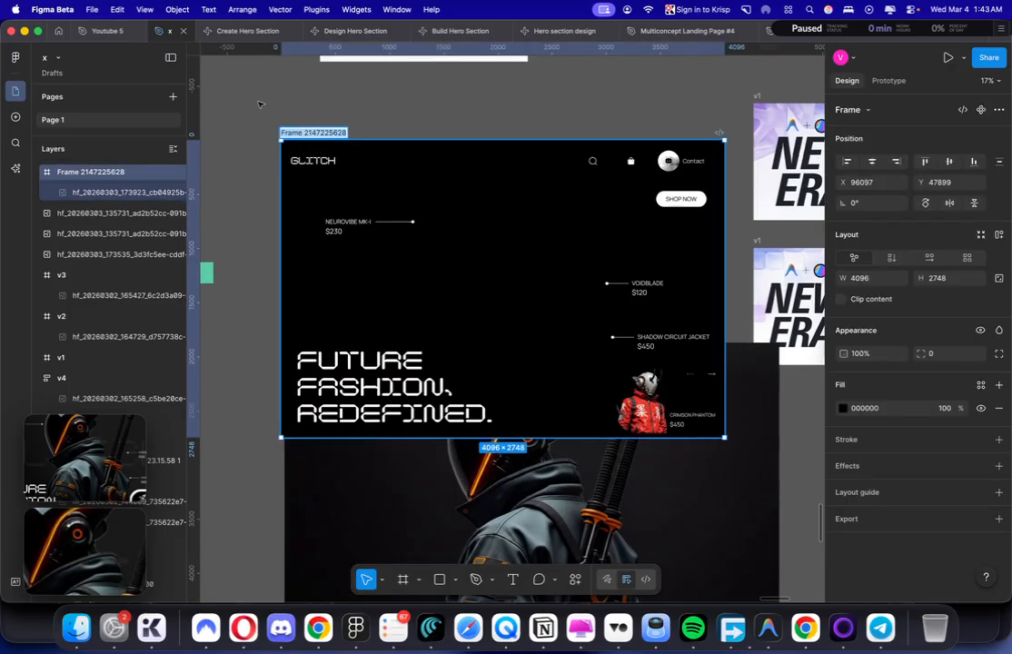
click(341, 118)
click(333, 130)
click(275, 88)
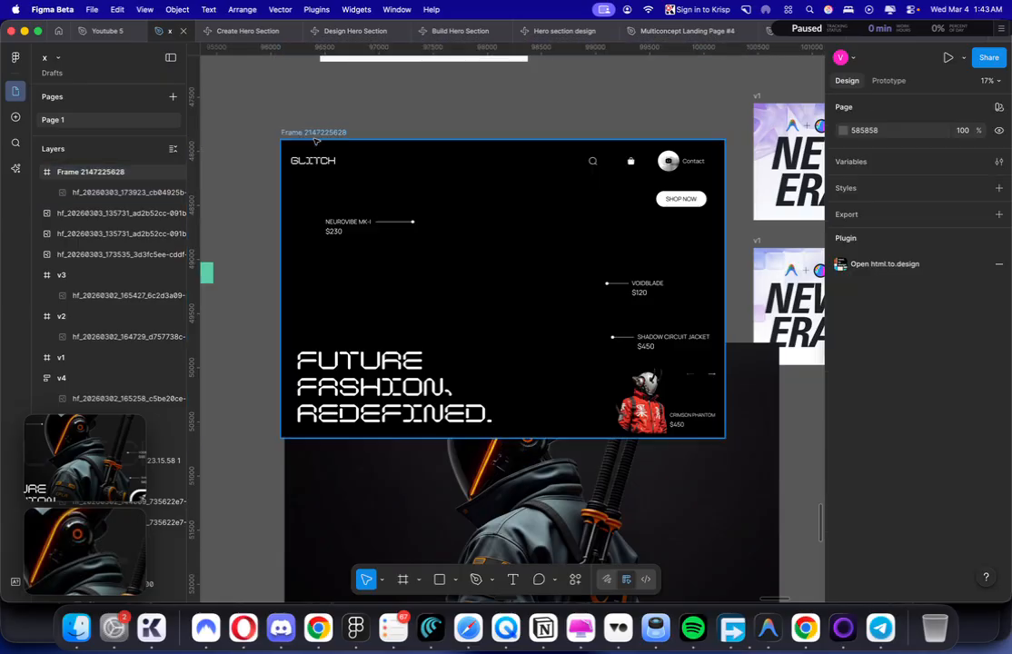
right_click(315, 134)
mouse_move(383, 166)
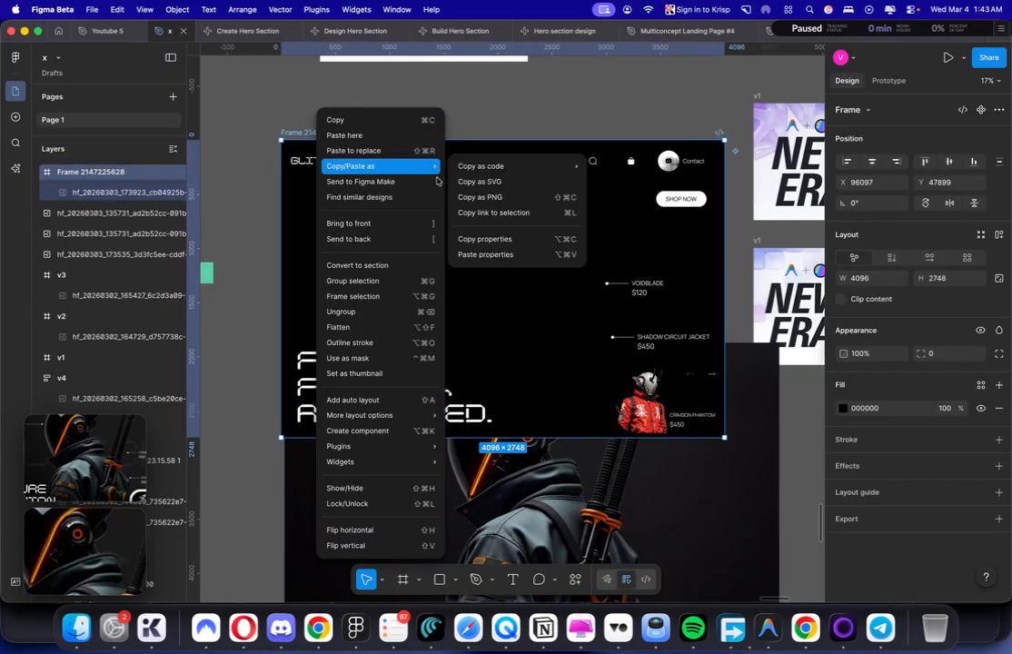
click(493, 198)
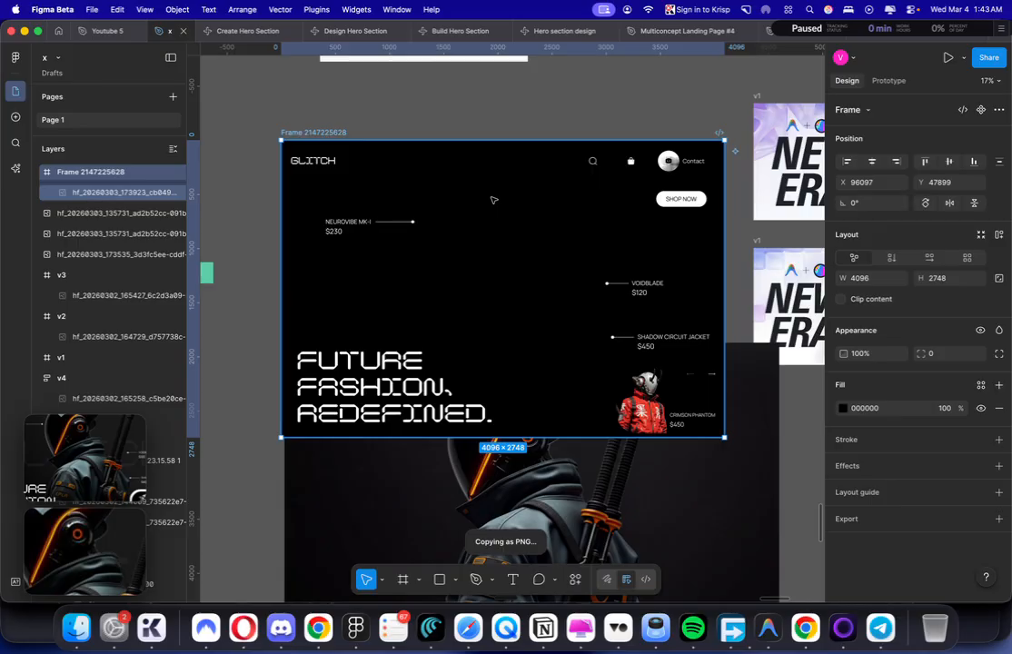
Step: Switch to Lovable and replace the prompt with "Build out the zero section exactly as it is but the background should be pure black."
key(super+Tab)
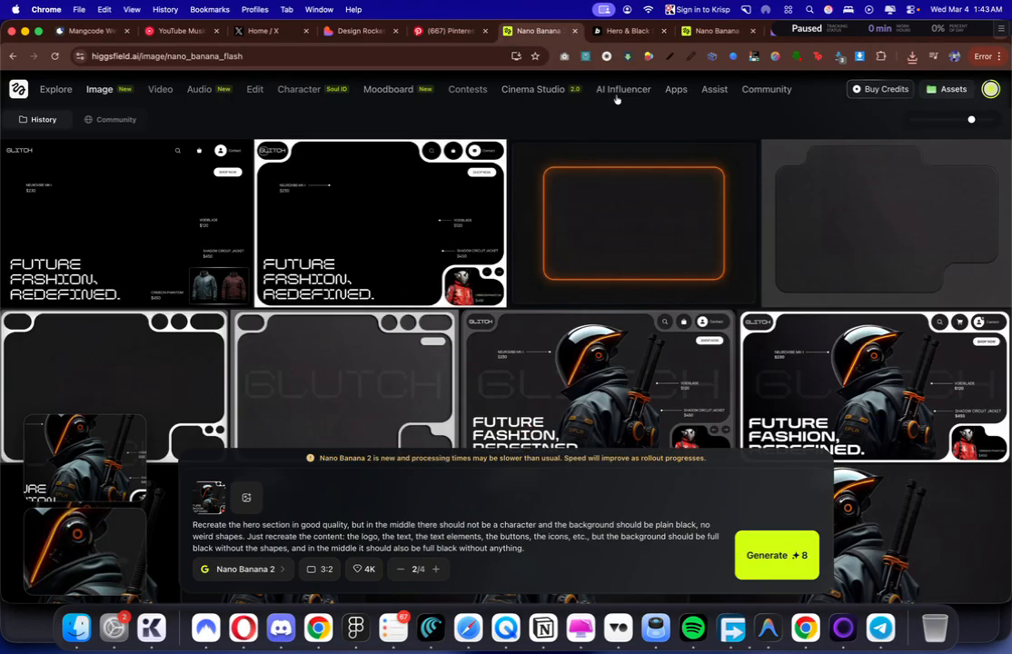
click(789, 32)
scroll(547, 178, up, 10)
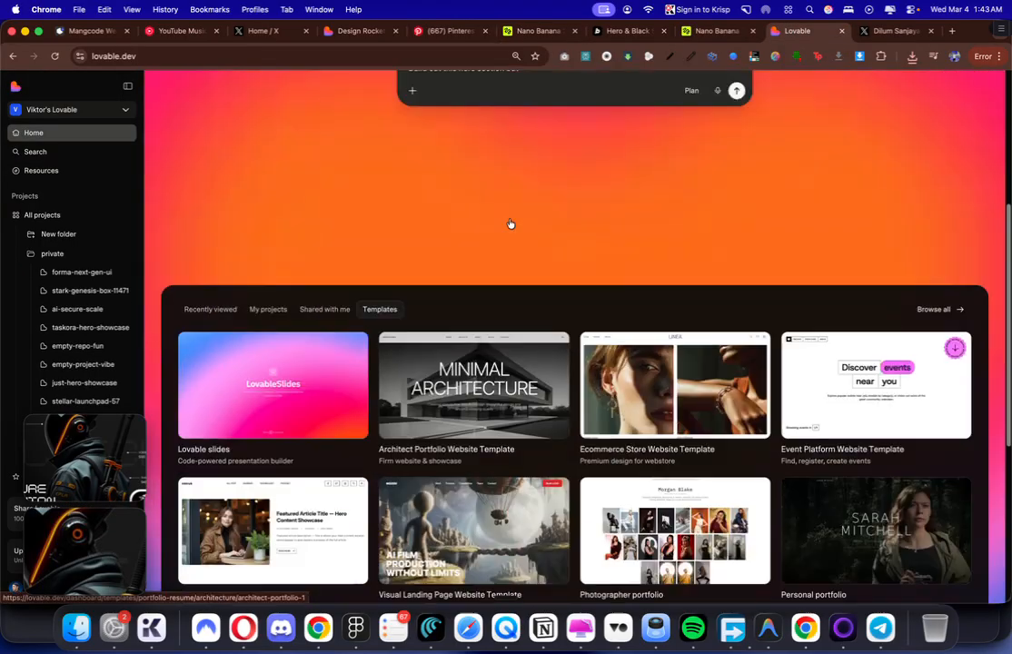
key(super+a)
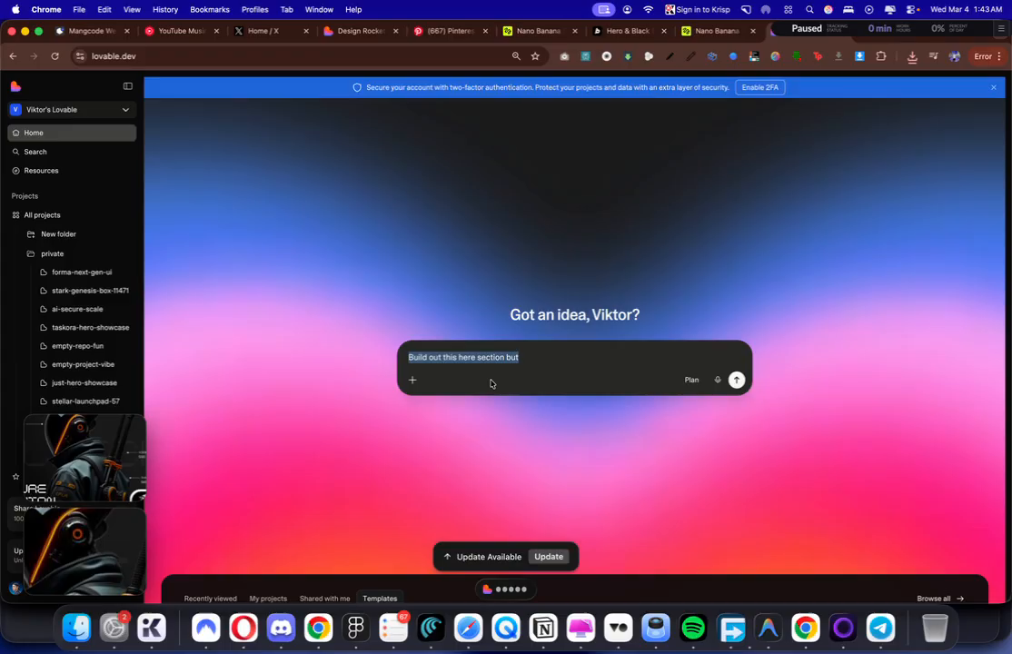
key(super+c)
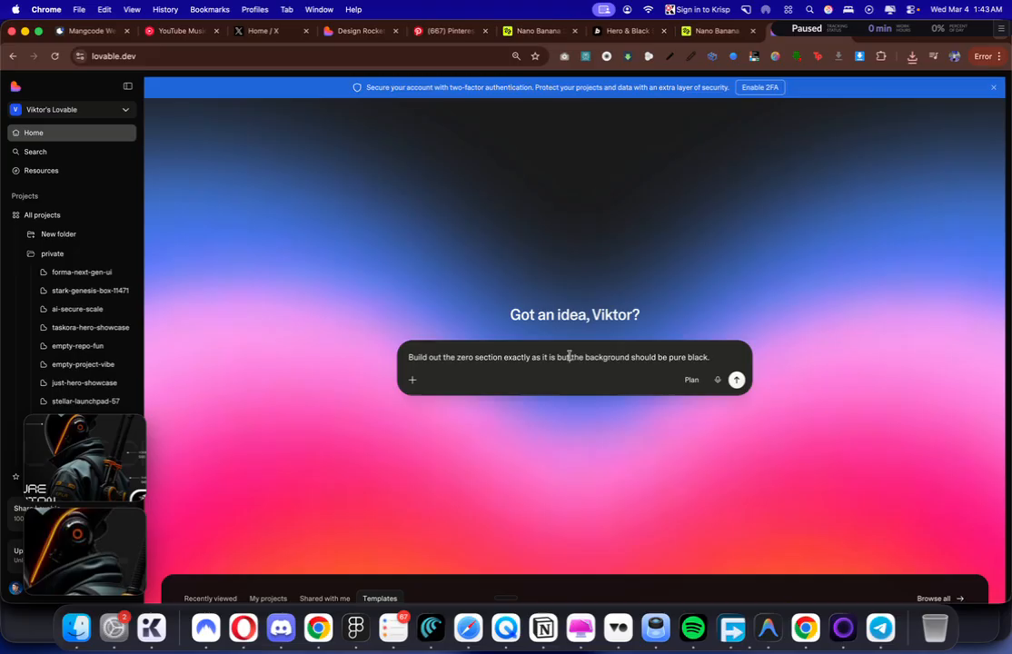
key(super+v)
Step: Copy the black GLITCH frame from Figma as PNG again, attach it to the Lovable prompt and submit it
key(super+Tab)
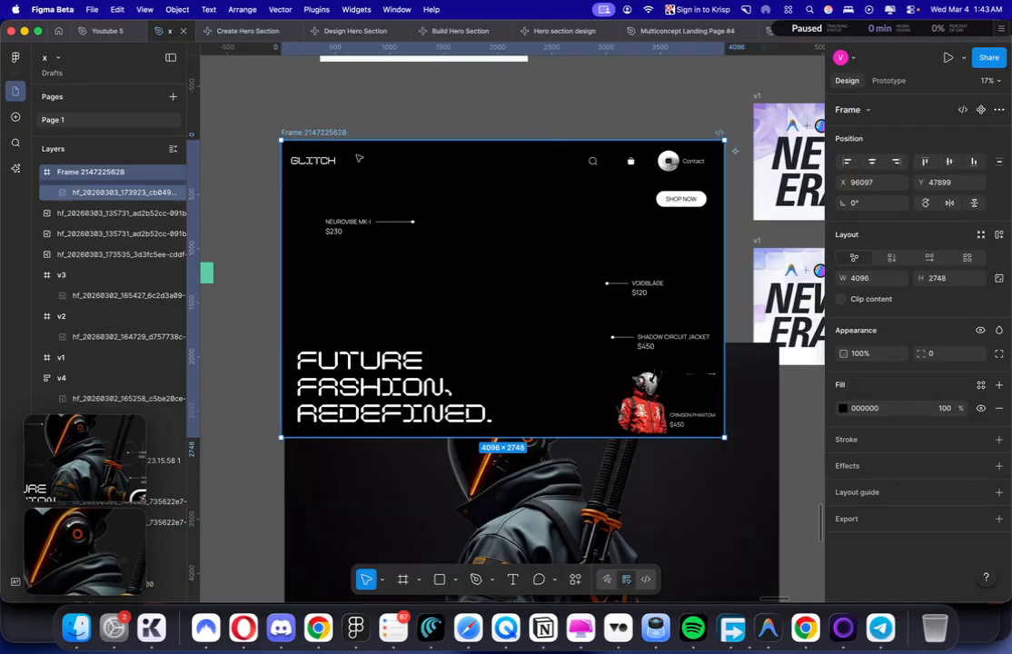
right_click(335, 127)
mouse_move(400, 151)
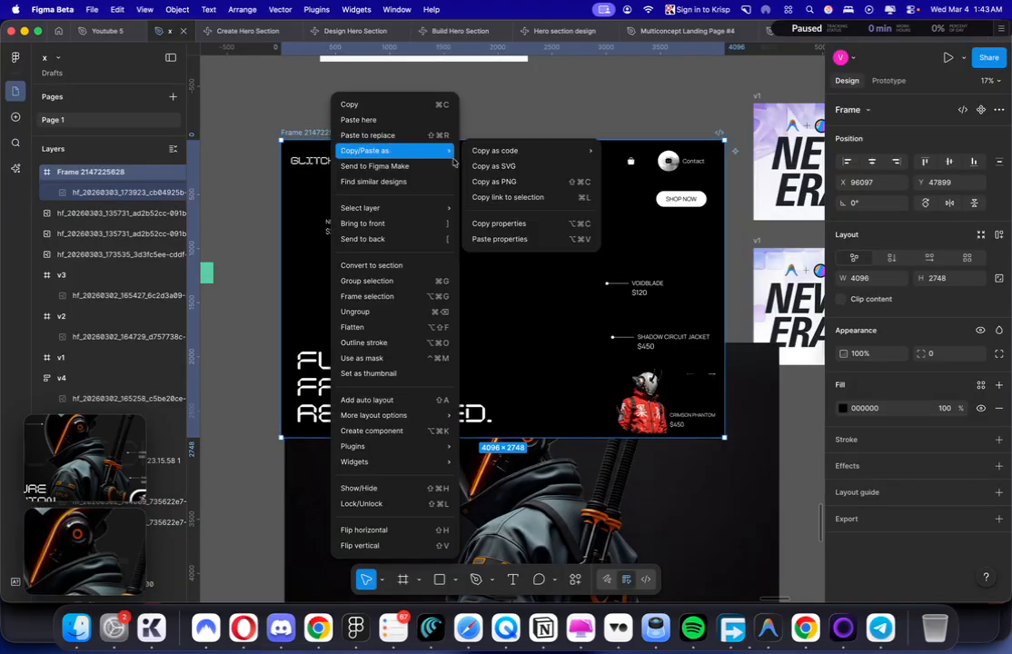
click(497, 181)
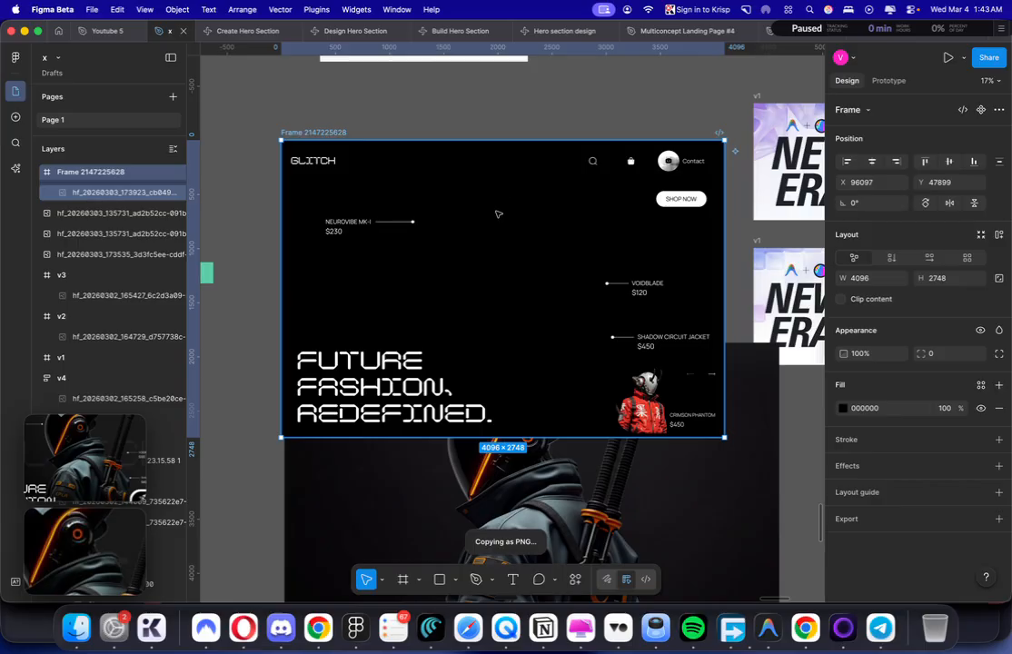
key(super+Tab)
key(super+v)
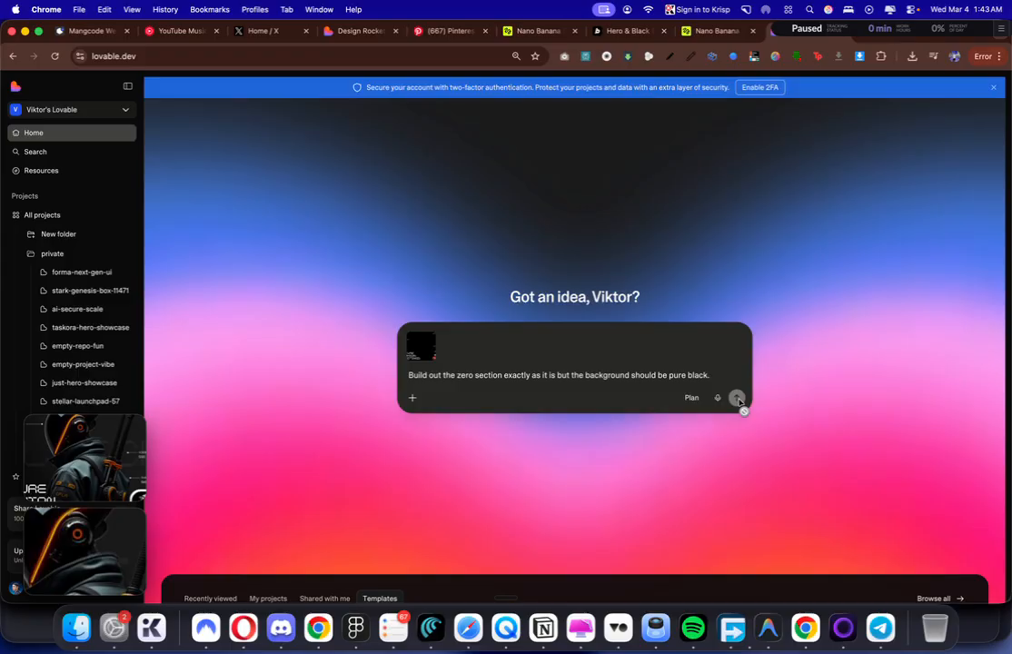
click(737, 398)
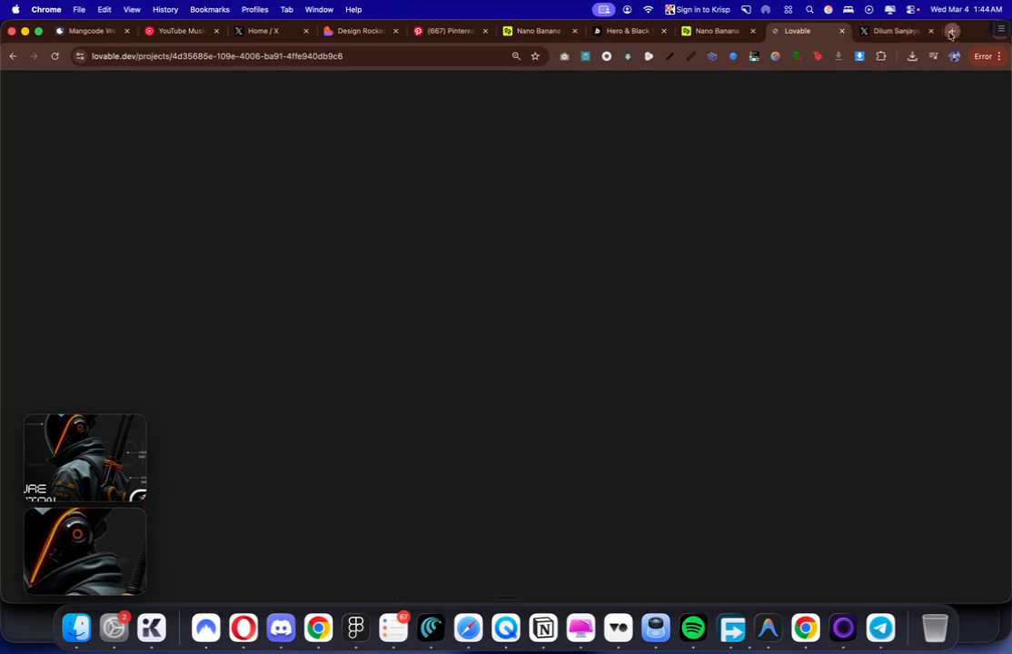
Step: Open Lovable's start page in a new tab and download the white-framed GLITCH layout from Higgsfield
click(952, 32)
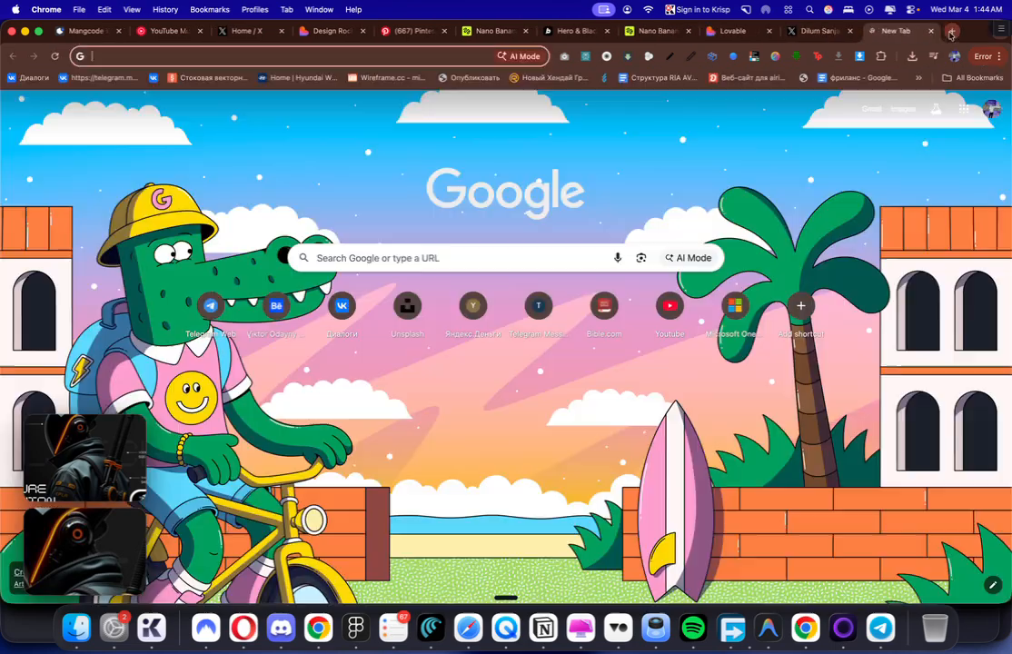
text(lo)
key(Return)
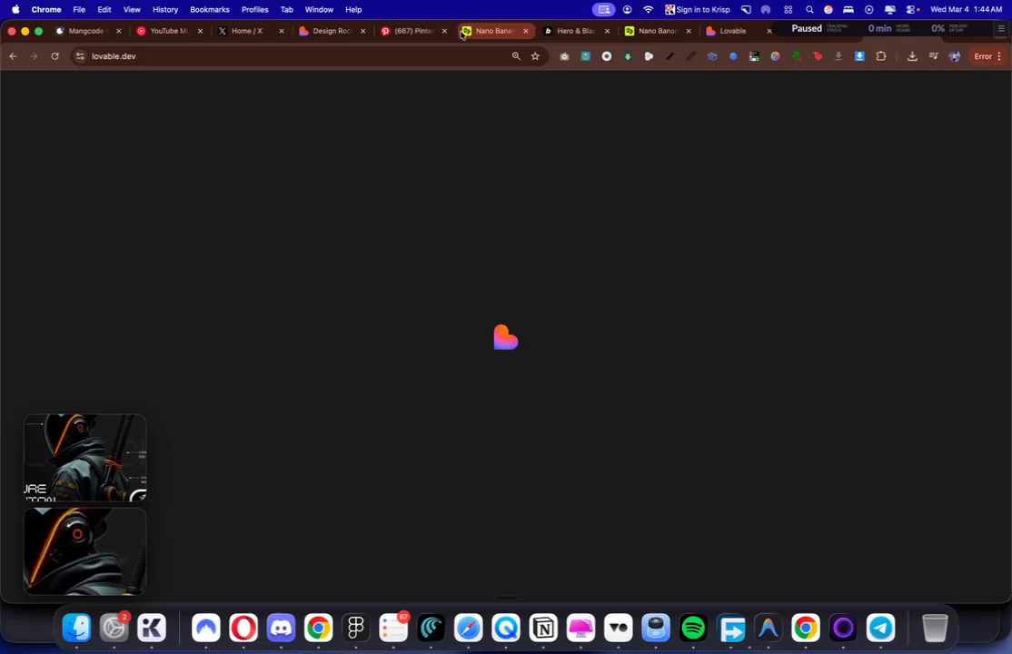
click(465, 32)
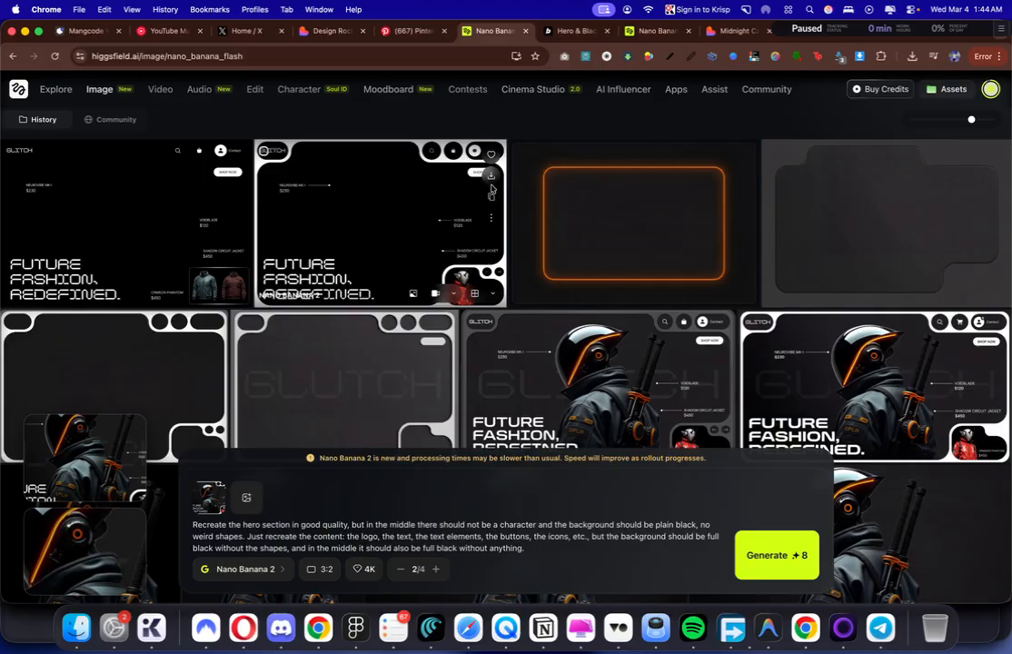
click(491, 187)
Step: Attach the downloaded layout to the new Lovable prompt, asking to build the section exactly and use a second attached image for the middle shapes
click(891, 31)
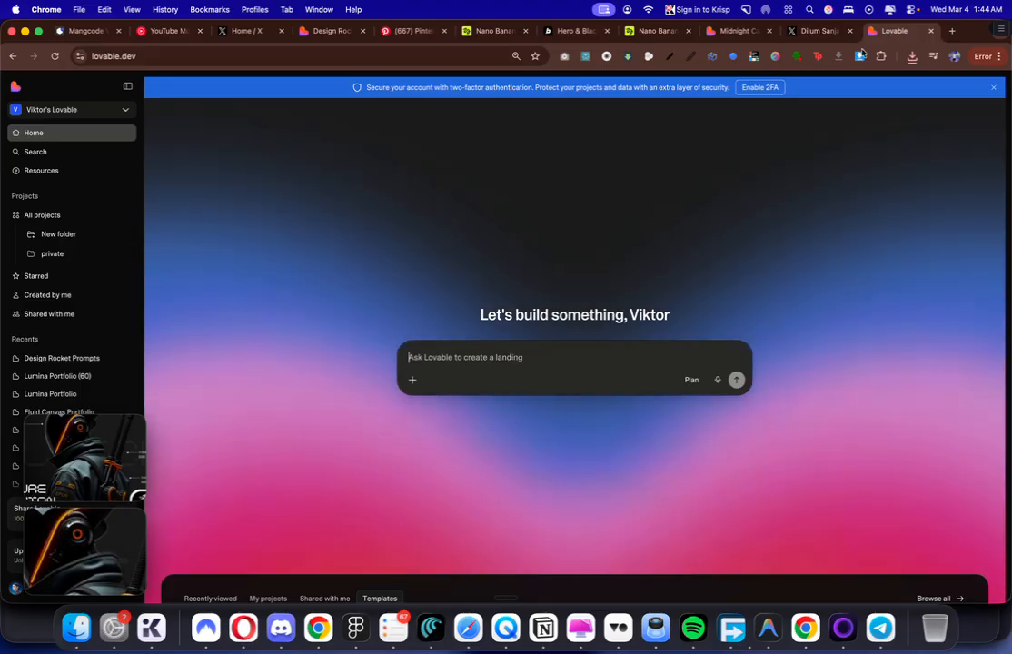
click(912, 57)
drag(809, 116, 576, 377)
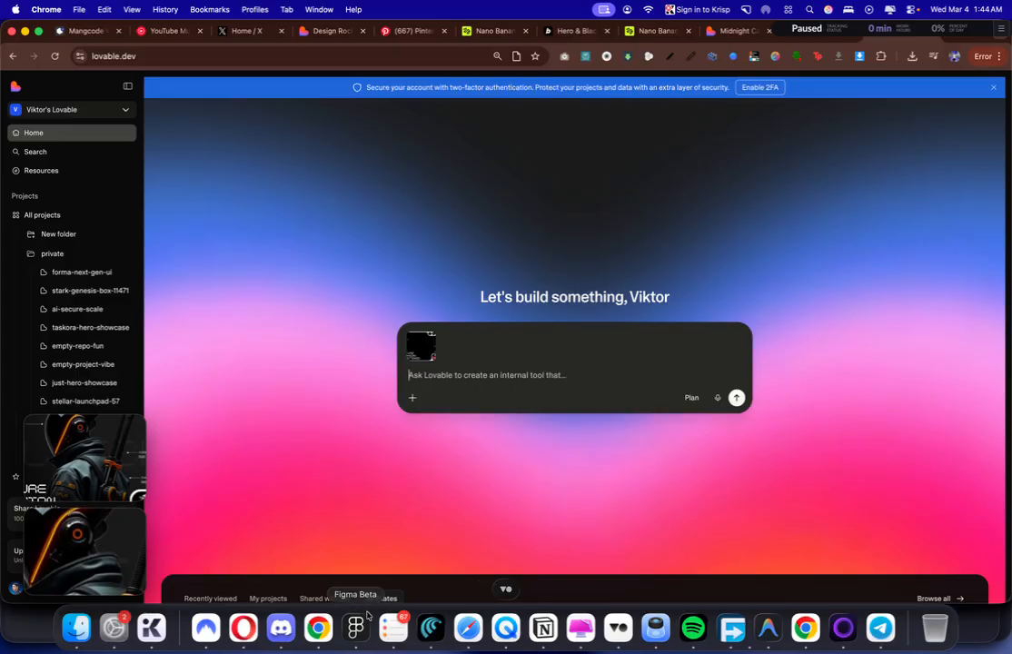
key(super+v)
Step: Switch to Figma and move the two overlapping warrior images apart, off the dark panel shape beneath them
click(366, 621)
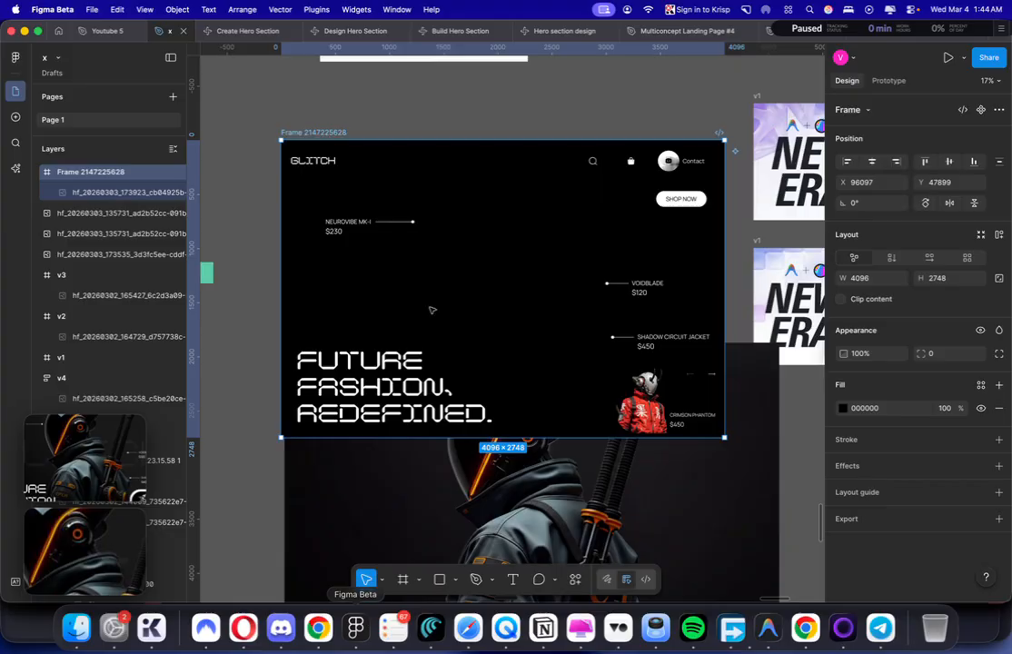
scroll(508, 187, down, 5)
scroll(542, 208, down, 4)
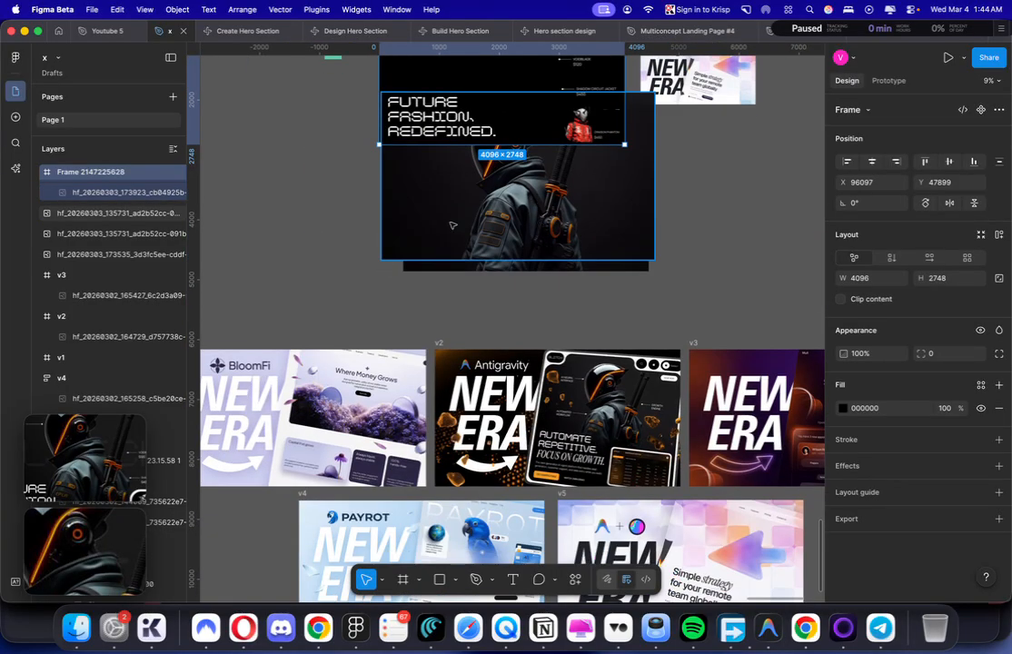
drag(452, 226, 233, 213)
scroll(572, 236, down, 5)
drag(576, 237, 709, 240)
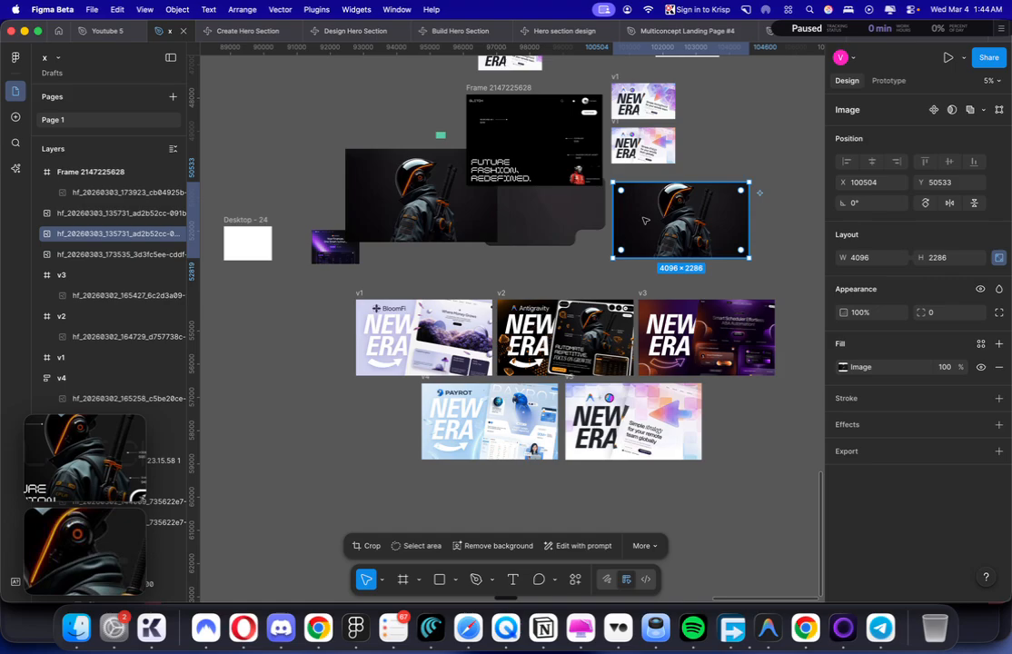
scroll(642, 220, up, 4)
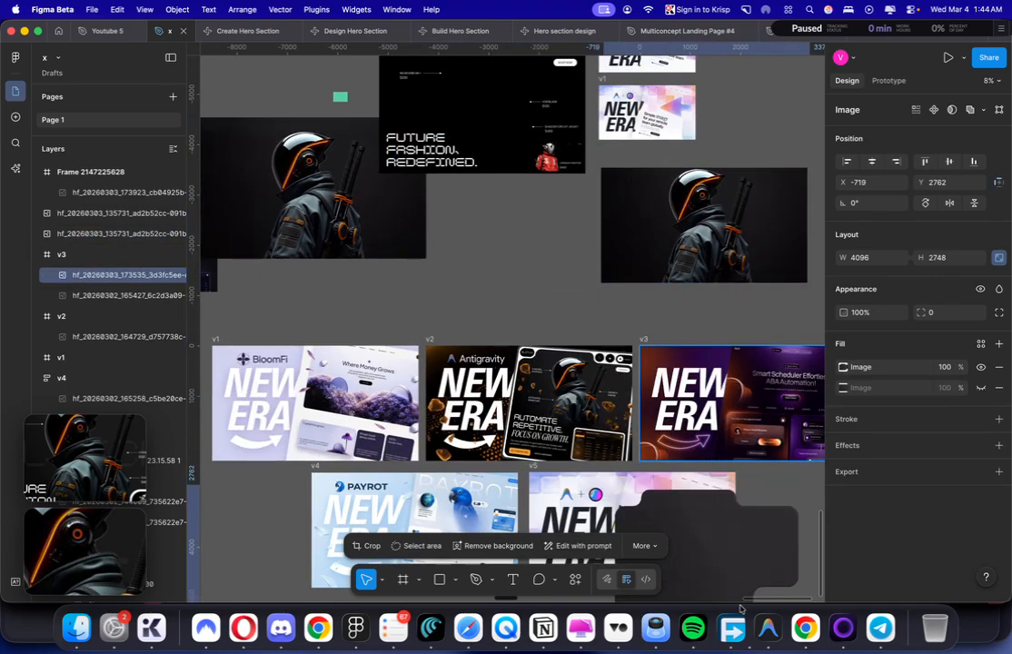
Step: Move the dark panel shape image onto empty canvas below the NEW ERA thumbnails and duplicate it in place
click(680, 353)
scroll(673, 332, down, 7)
scroll(666, 309, up, 4)
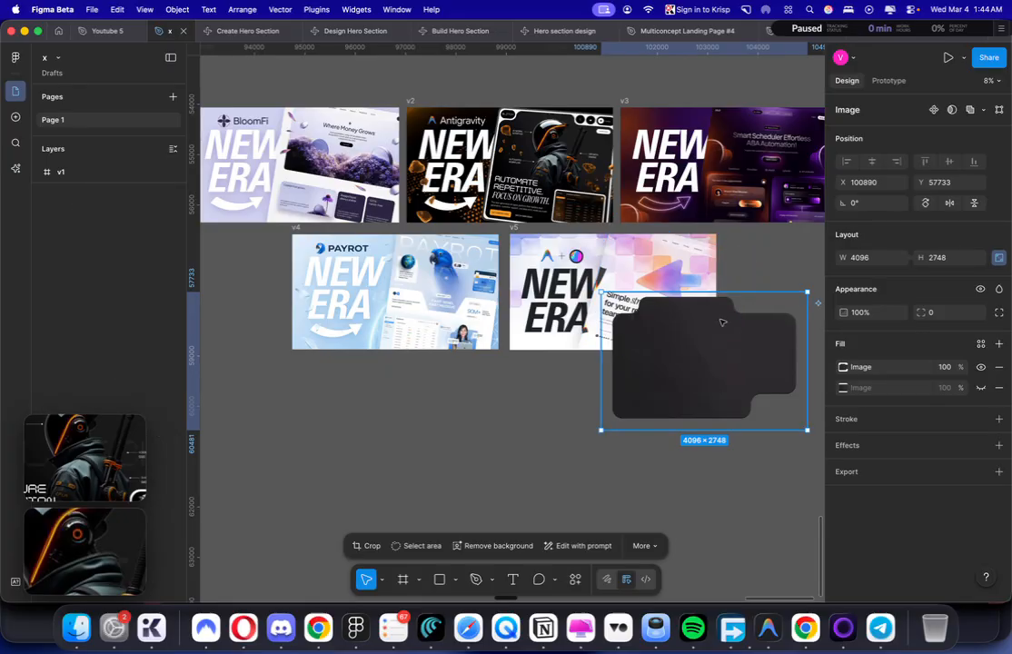
drag(722, 322, 738, 466)
scroll(738, 467, down, 3)
scroll(737, 466, up, 2)
key(super+Tab)
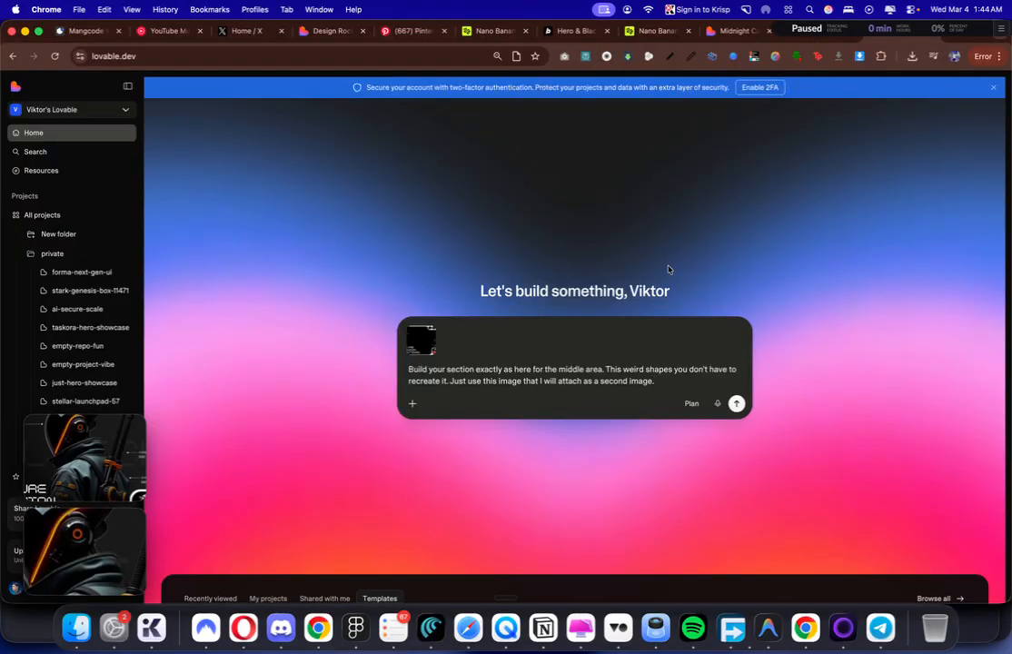
key(super+Tab)
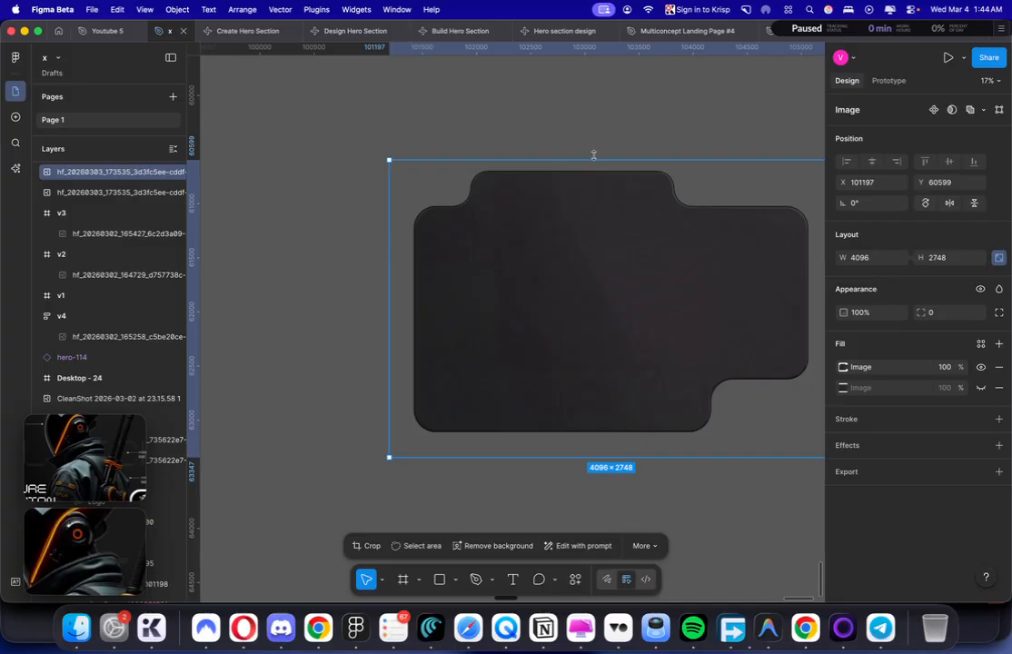
Step: Replace the duplicate panel's image fills with a solid black 000000 fill
click(999, 367)
click(1000, 367)
click(1000, 369)
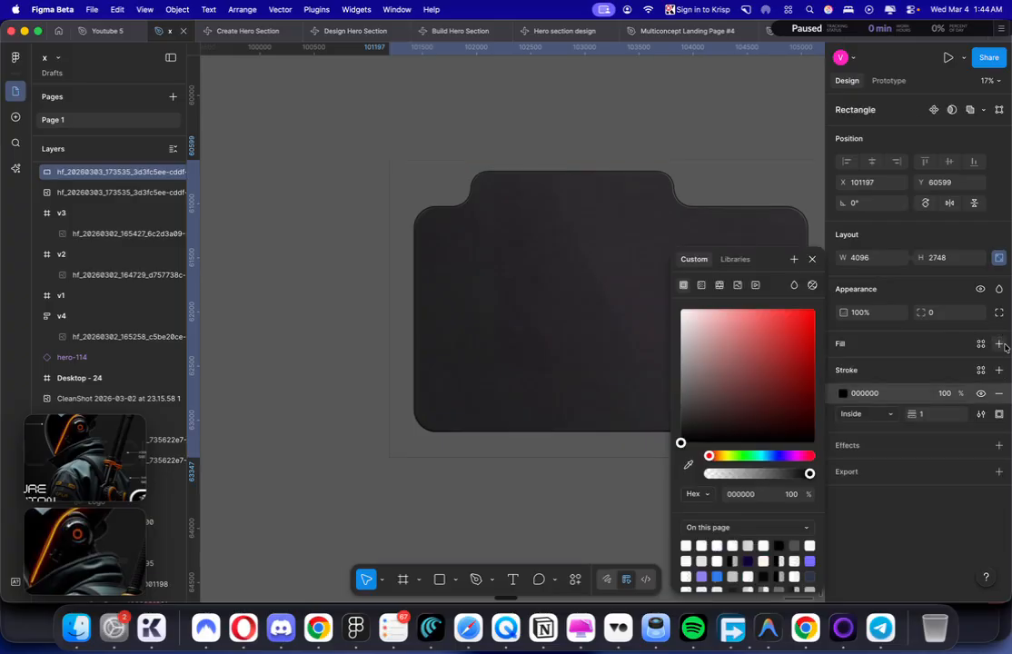
key(super+z)
click(1001, 346)
mouse_move(789, 343)
mouse_down()
mouse_move(628, 545)
mouse_move(584, 618)
mouse_up()
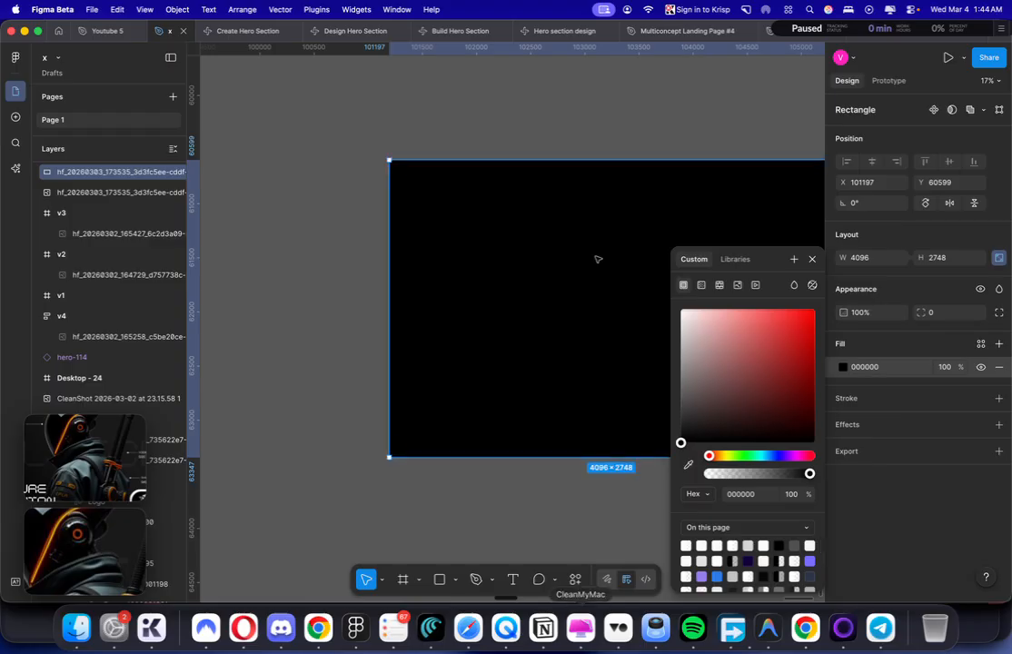
Step: Mask the black rectangle with the dark panel shape image behind it
click(549, 89)
drag(548, 88, 511, 319)
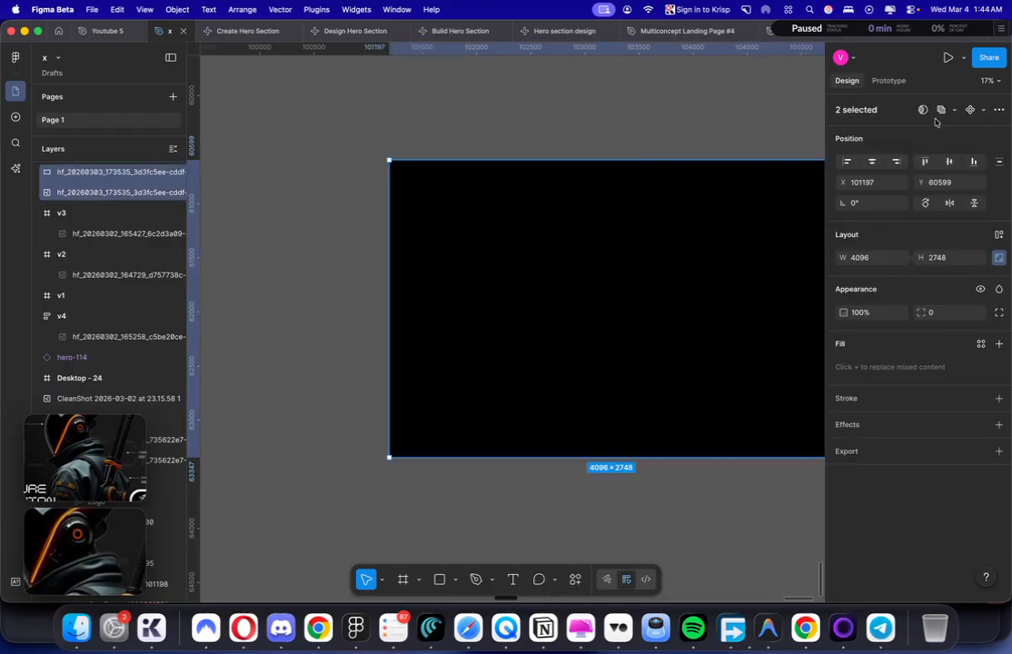
click(923, 109)
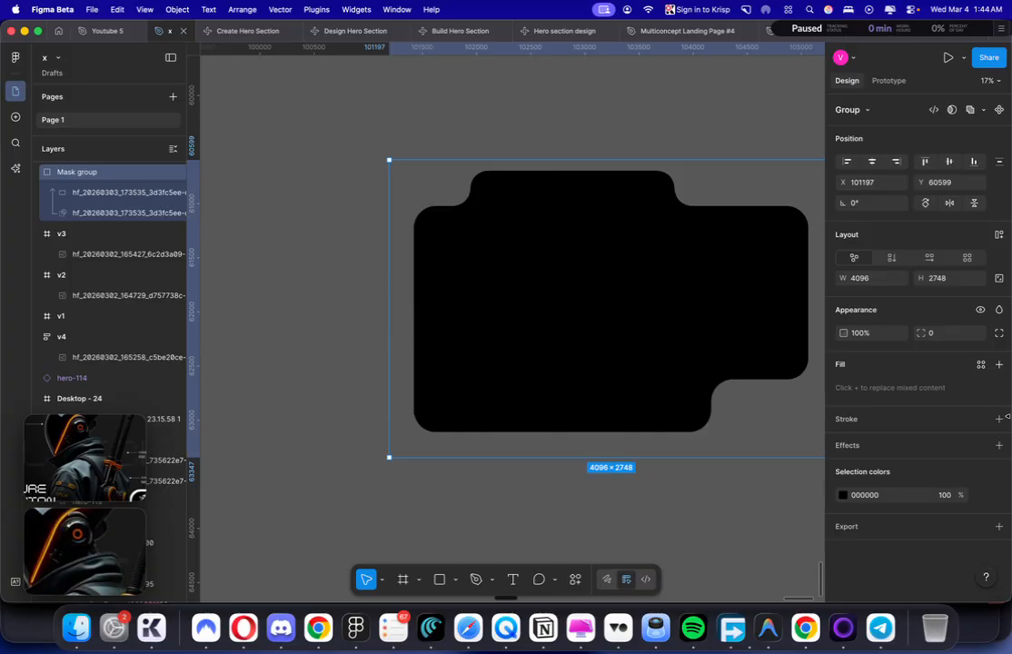
Step: Delete the black rectangle from the mask group and turn off the mask on the panel image
super+click(785, 343)
key(super+z)
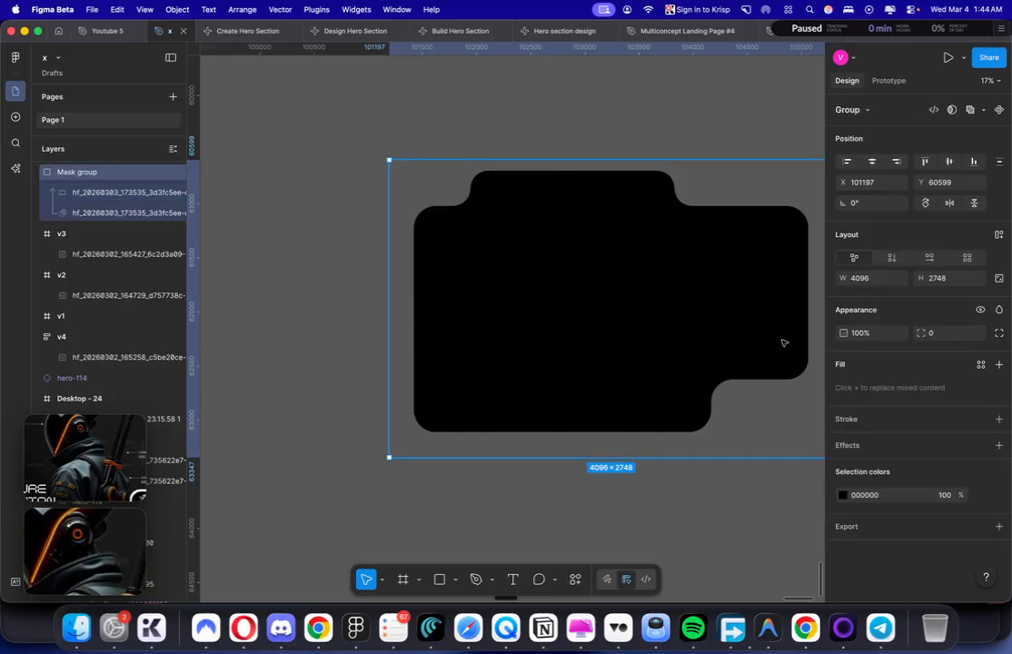
super+click(784, 343)
key(Delete)
super+click(783, 342)
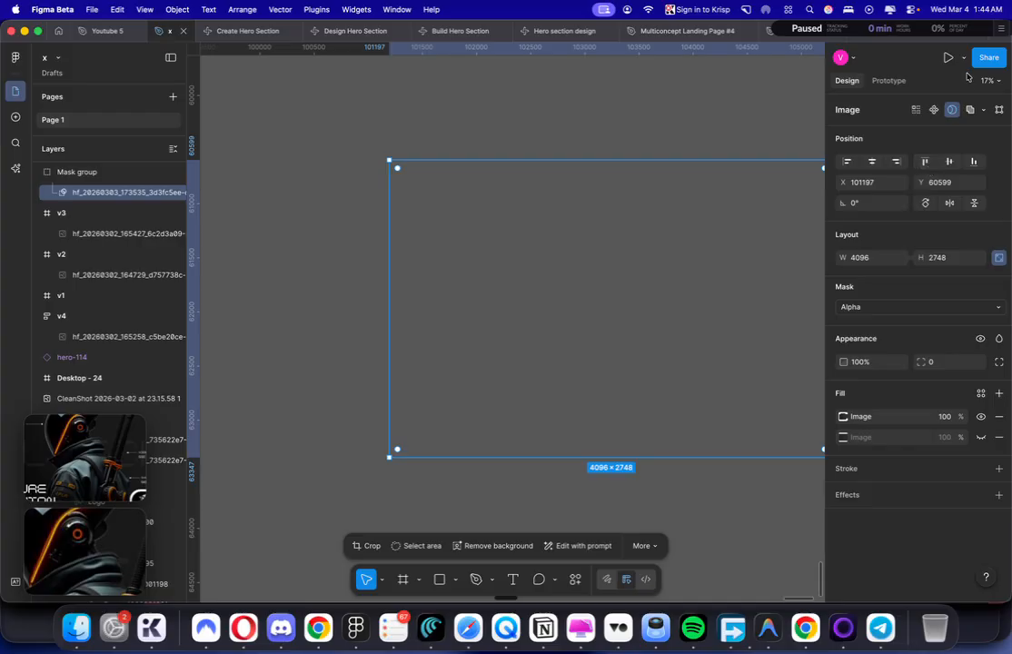
click(951, 109)
Step: Search the plugins for "vectori" and run the Vectorize plugin on the dark panel image
click(317, 9)
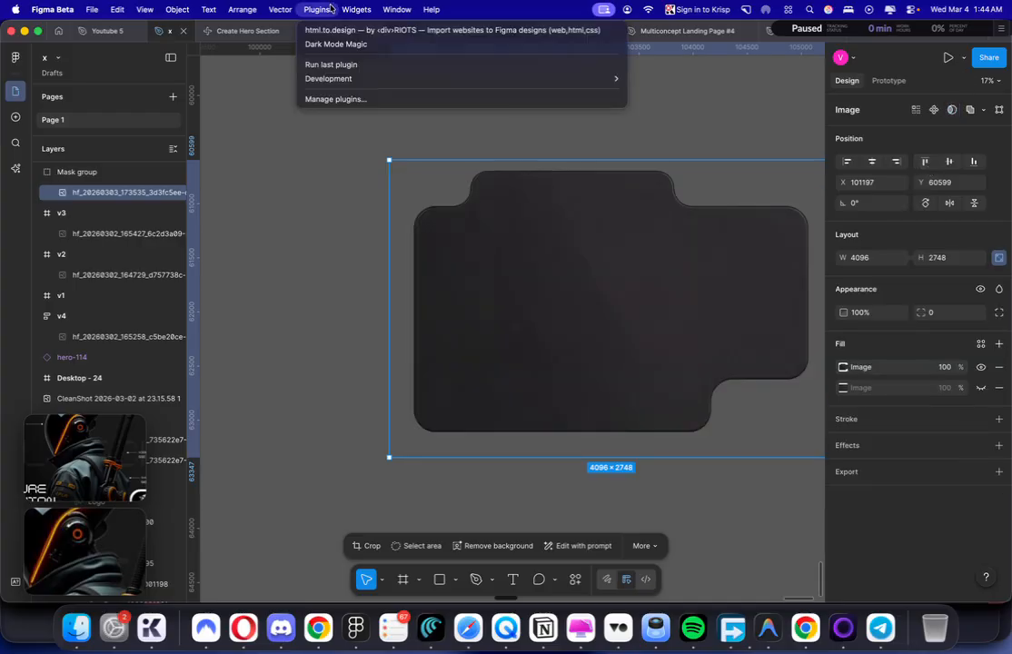
click(334, 99)
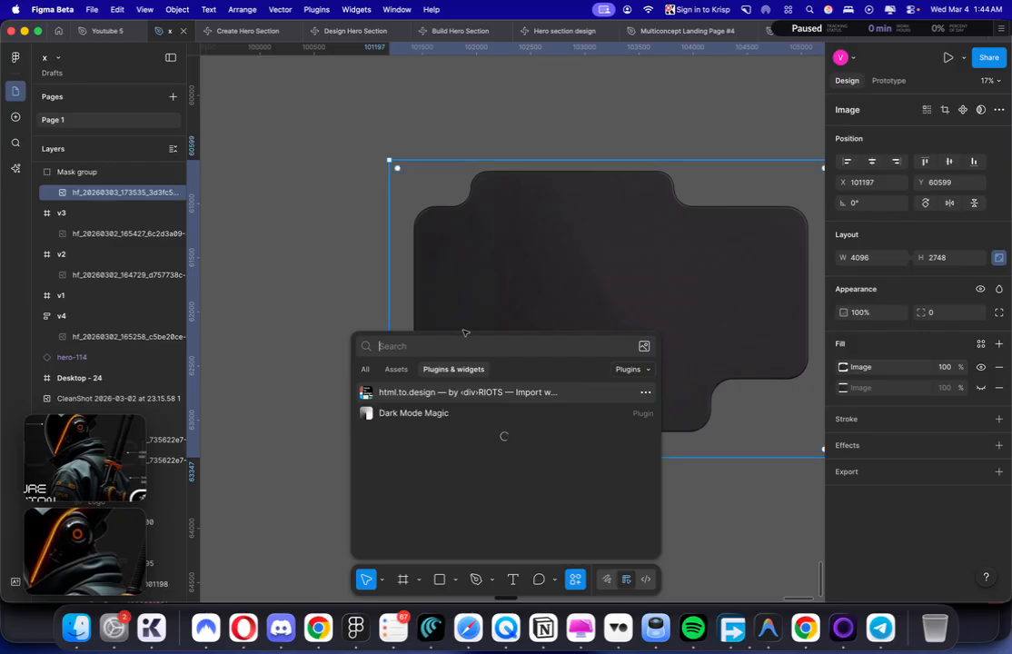
text(vec)
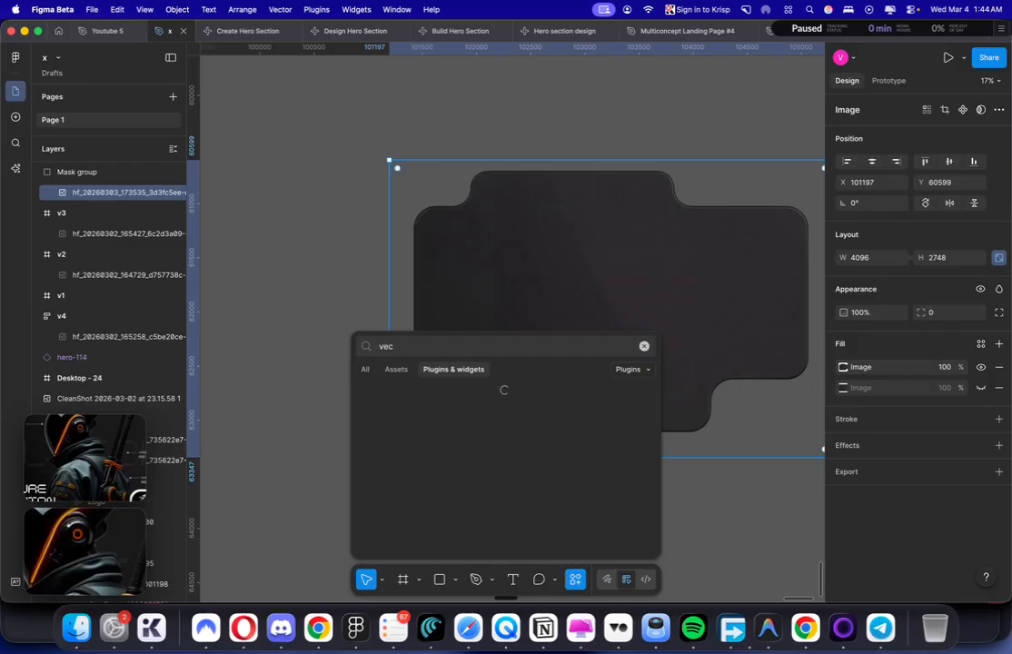
click(645, 345)
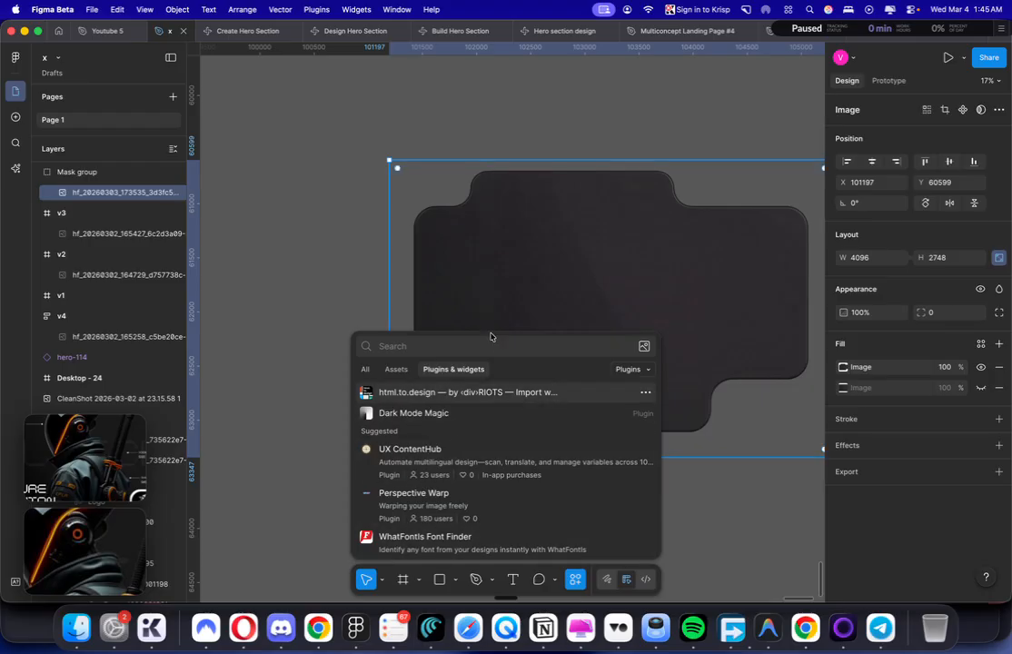
text(vec)
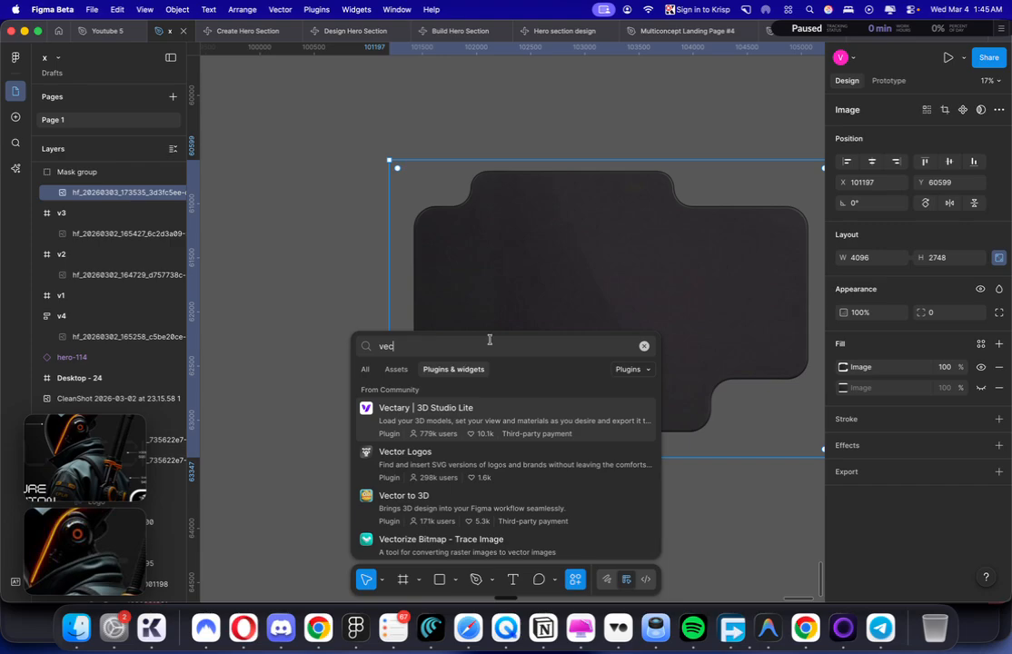
text(tori)
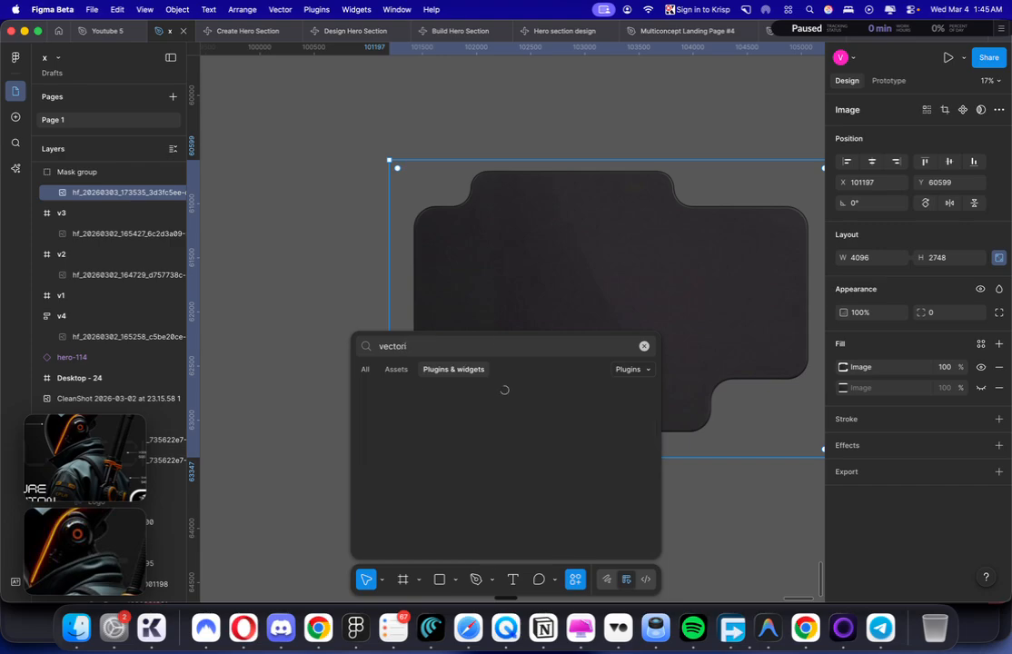
key(super+a)
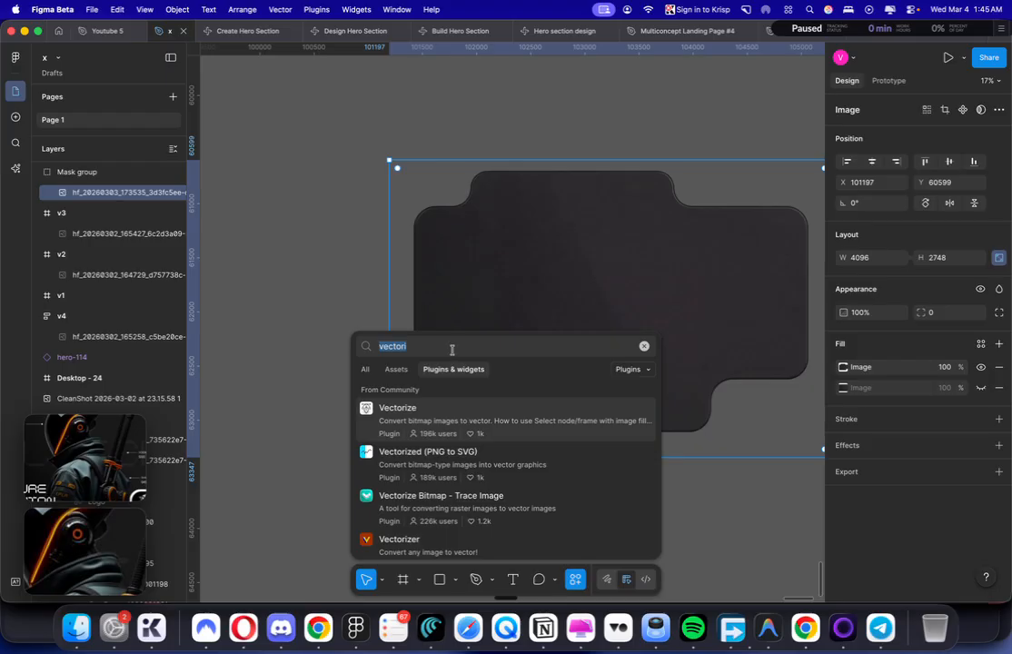
click(445, 420)
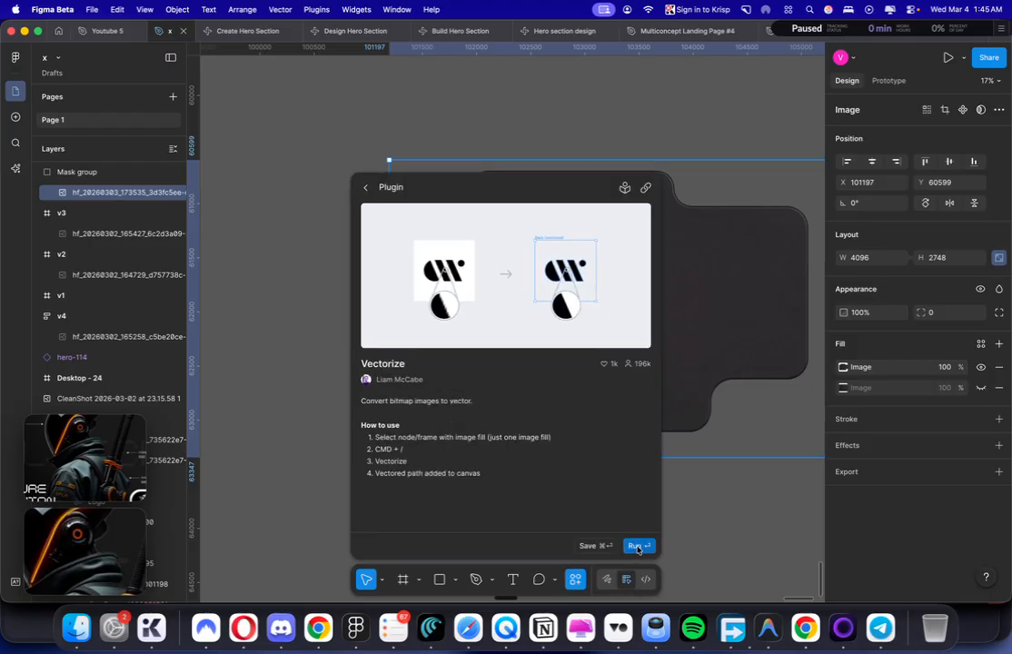
click(636, 546)
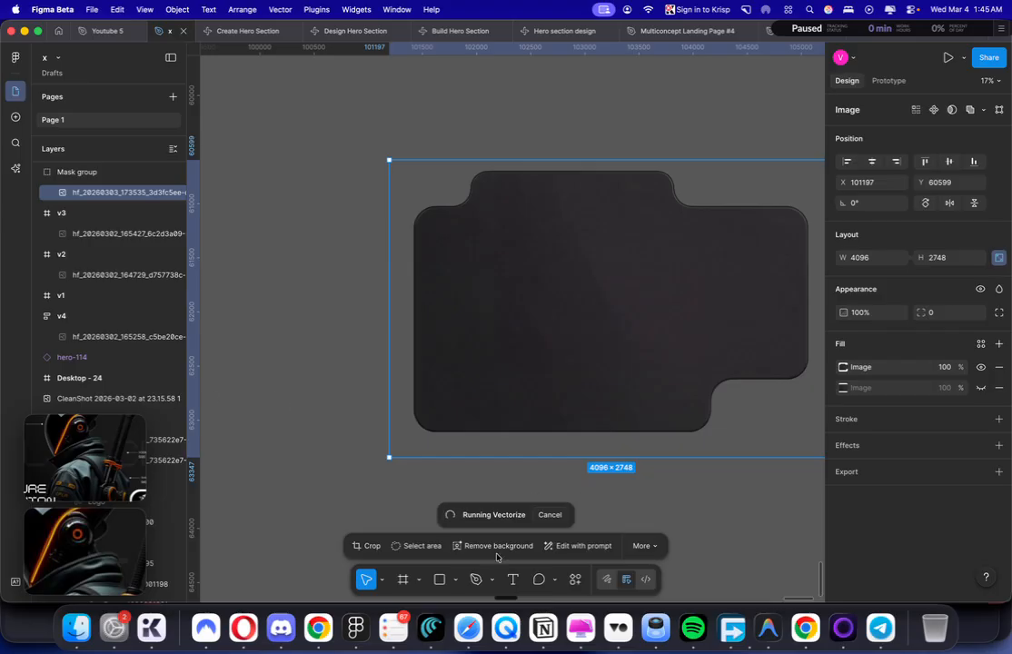
Step: Duplicate the dark panel image and place the copy diagonally below the original
click(639, 547)
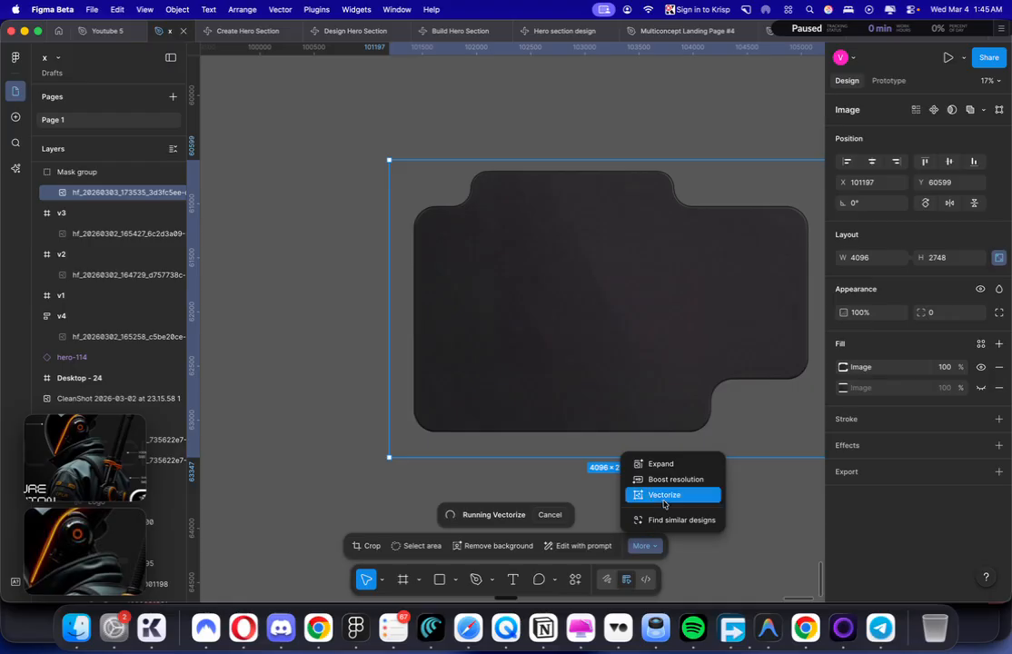
click(591, 402)
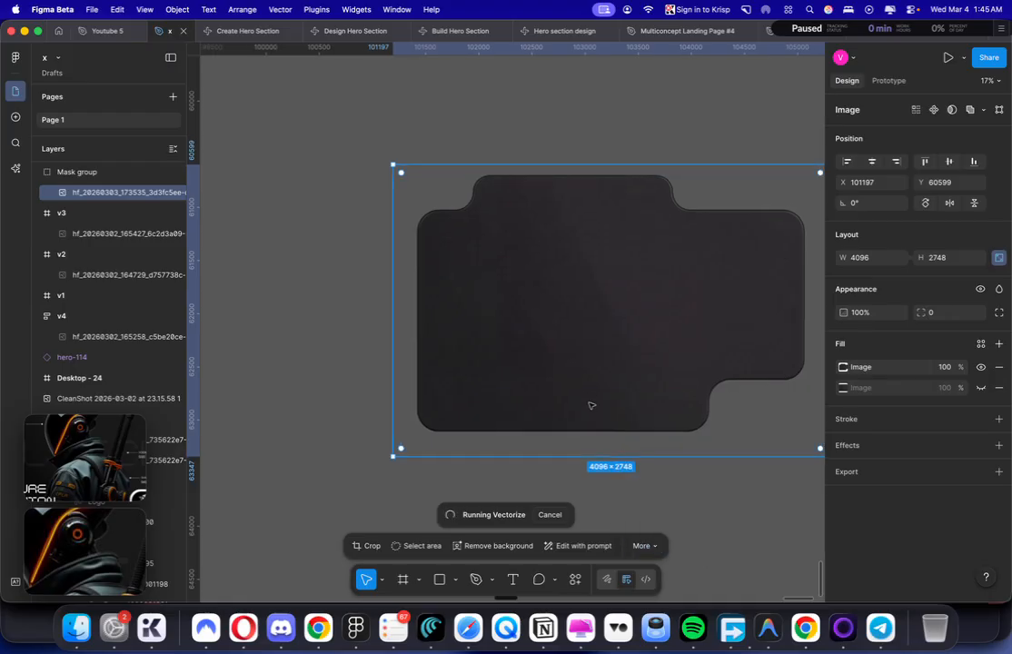
scroll(590, 405, down, 5)
drag(587, 391, 768, 552)
scroll(768, 550, down, 2)
scroll(768, 550, right, 2)
click(700, 284)
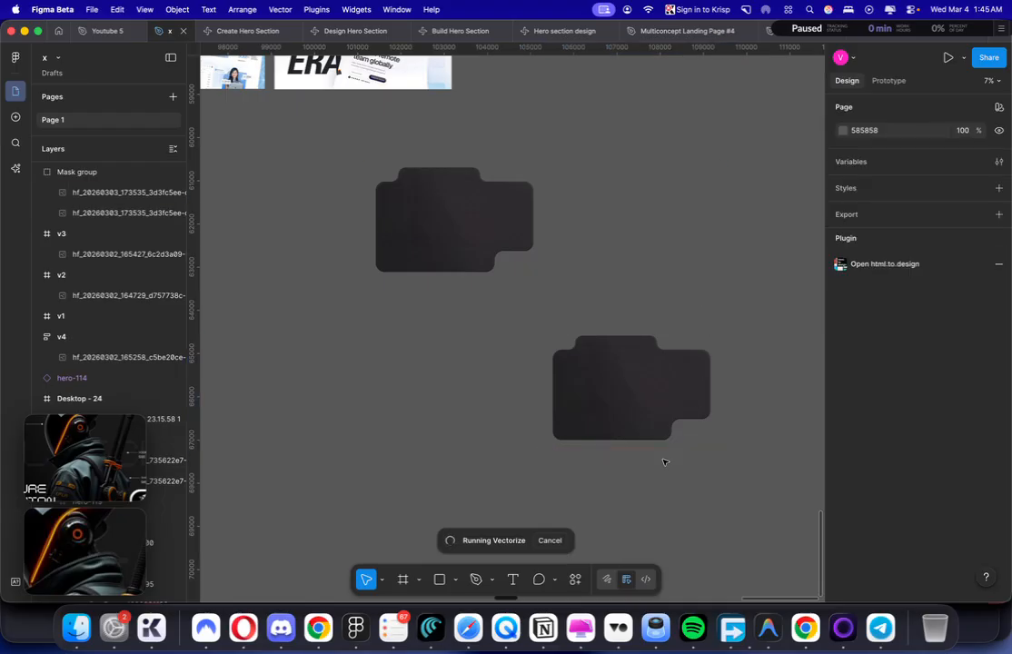
Step: Cancel the running Vectorize plugin and try to vectorize the panel copy with the built-in Vectorize command
click(664, 424)
click(548, 516)
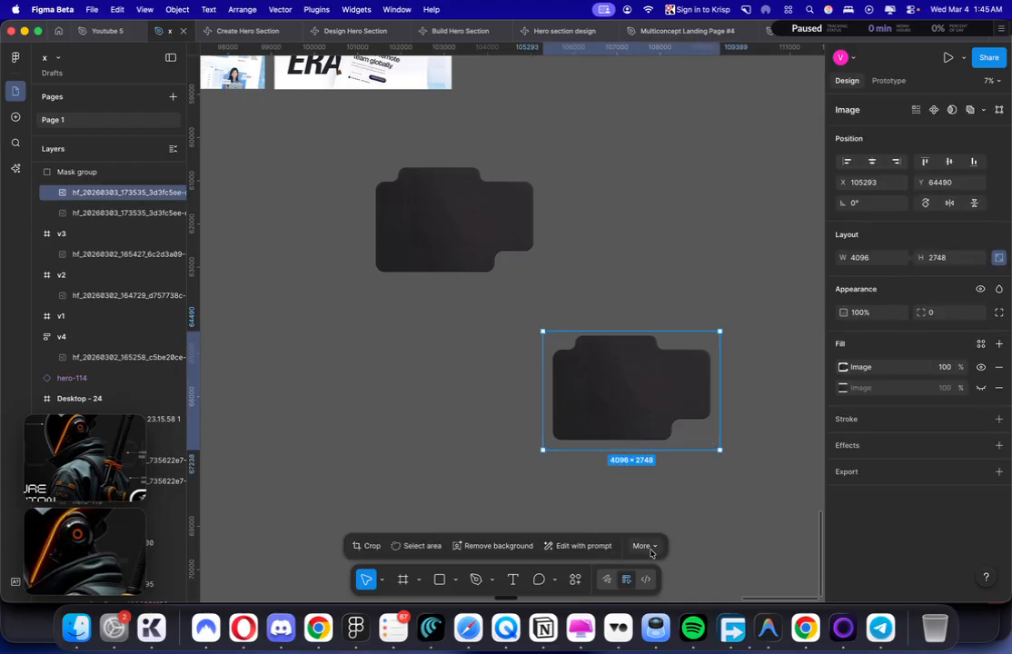
click(641, 546)
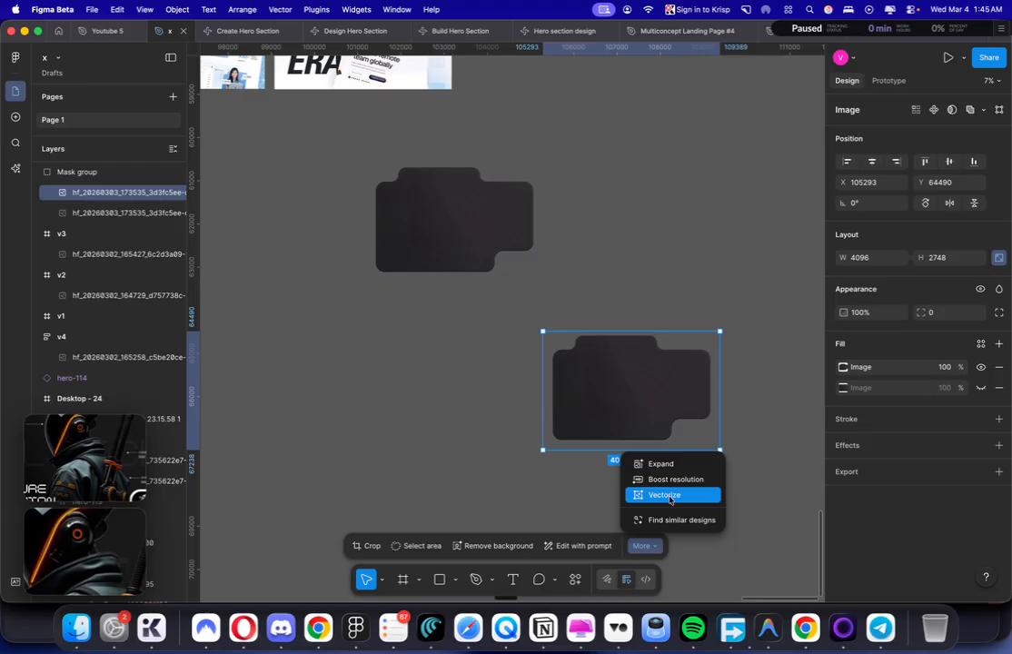
key(Return)
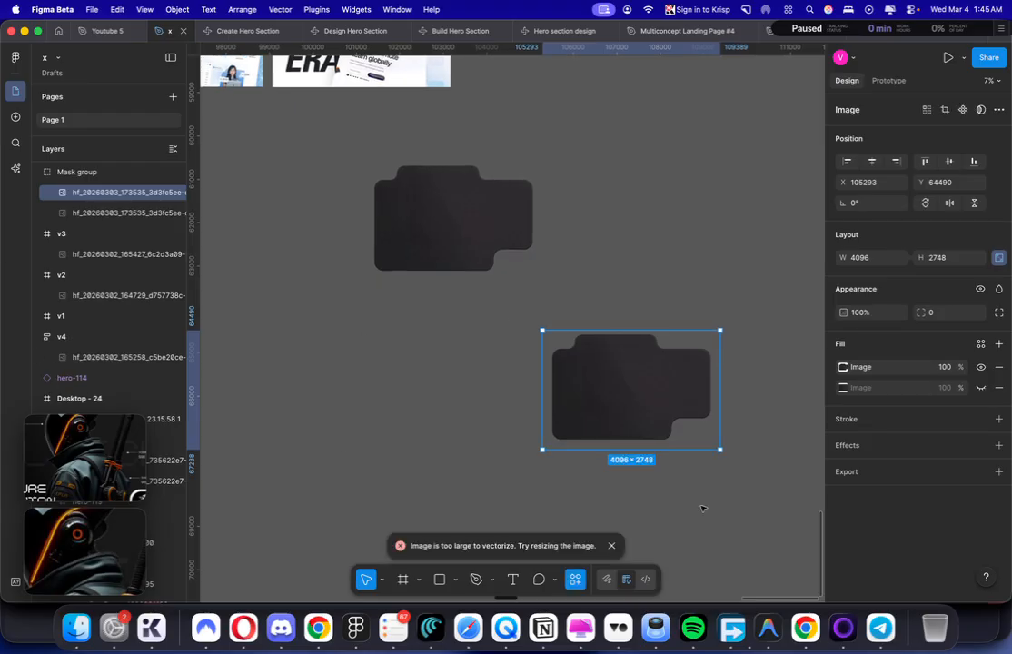
Step: Scale the panel copy down proportionally to about 1424 × 956
scroll(637, 374, down, 2)
scroll(637, 374, right, 1)
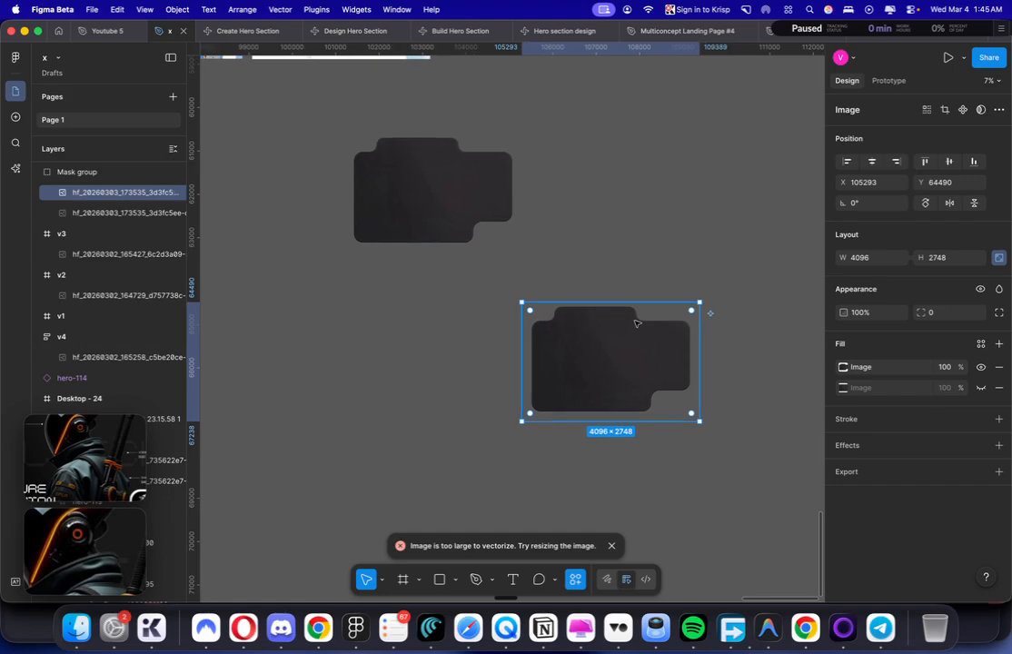
drag(641, 310, 635, 339)
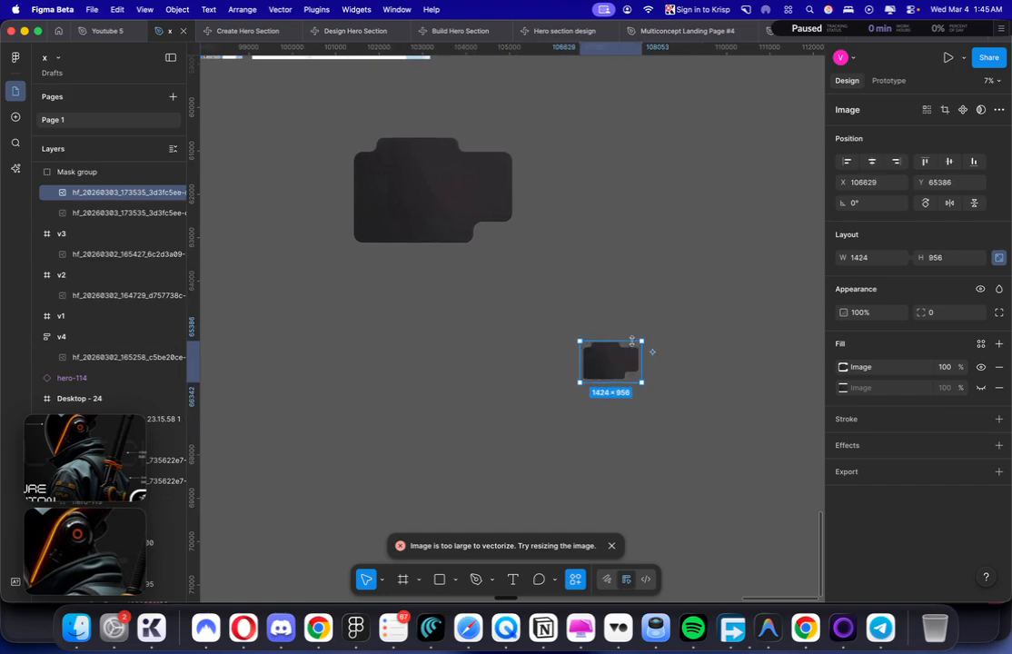
Step: Convert the resized panel copy to vector shapes with the built-in Vectorize command
scroll(627, 336, up, 2)
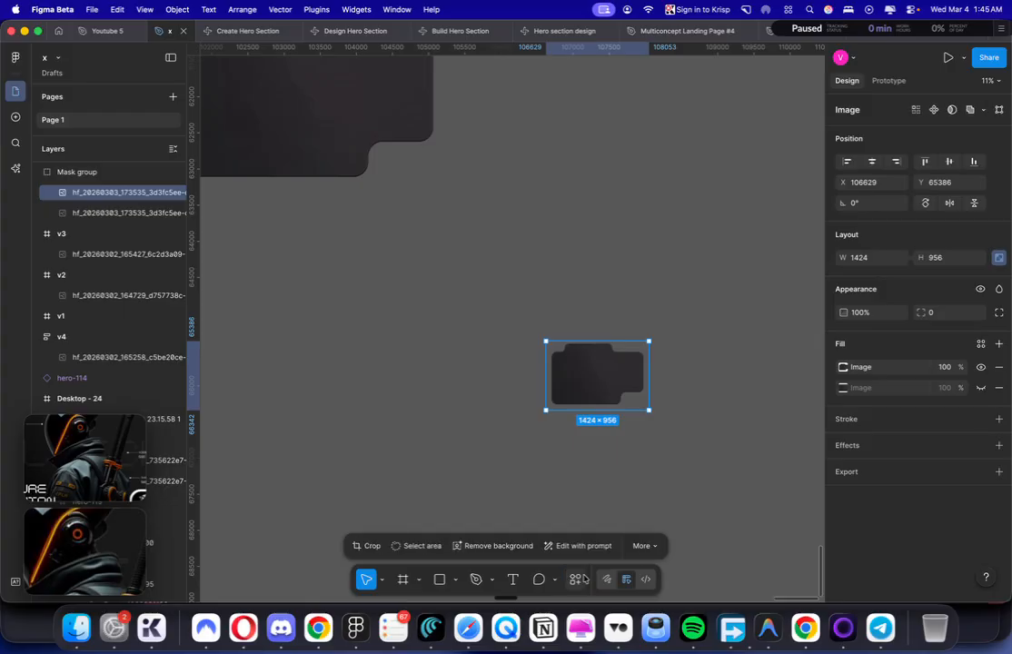
click(643, 545)
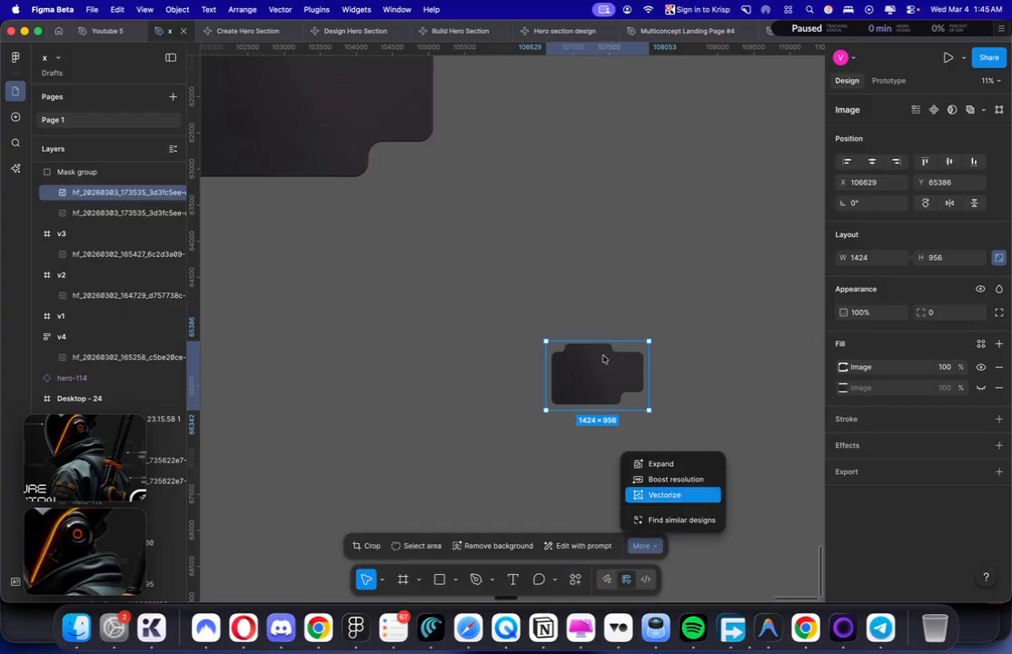
scroll(611, 395, up, 4)
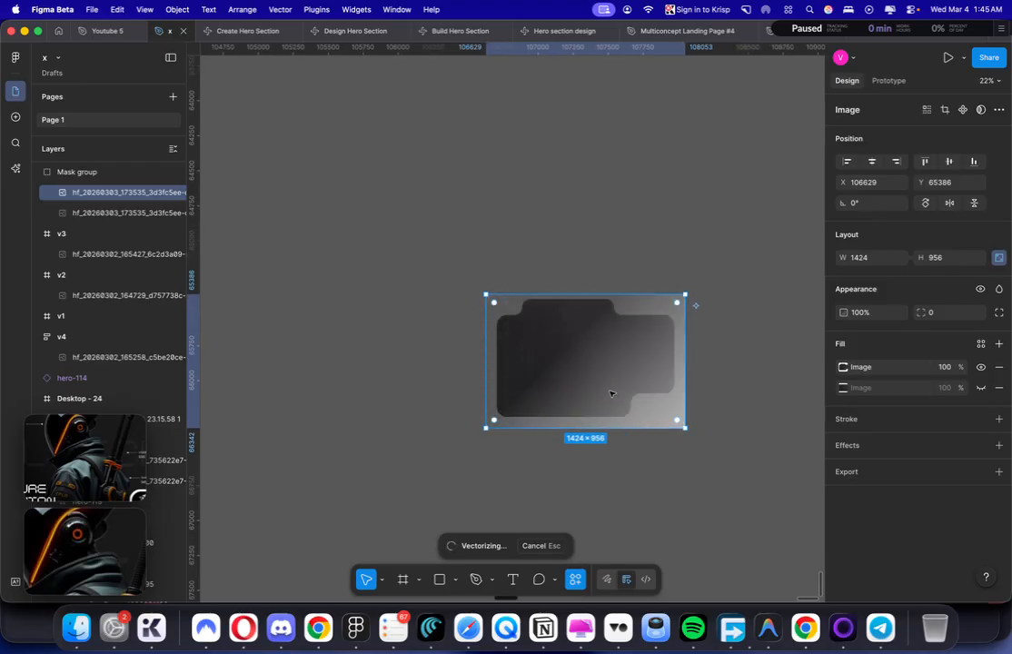
scroll(611, 393, up, 3)
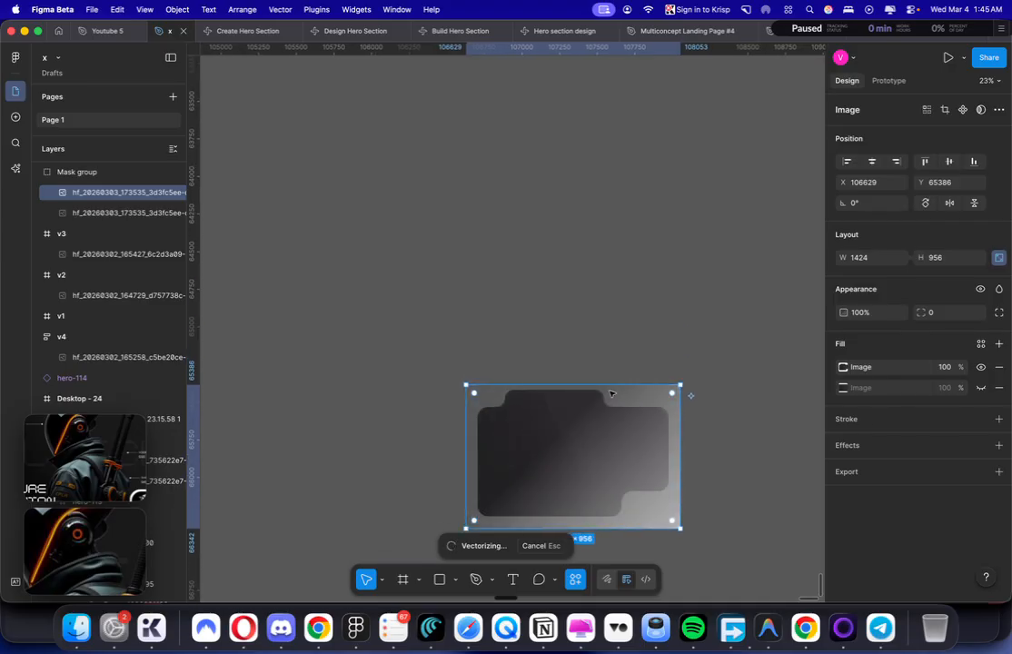
scroll(610, 394, down, 5)
scroll(611, 393, up, 3)
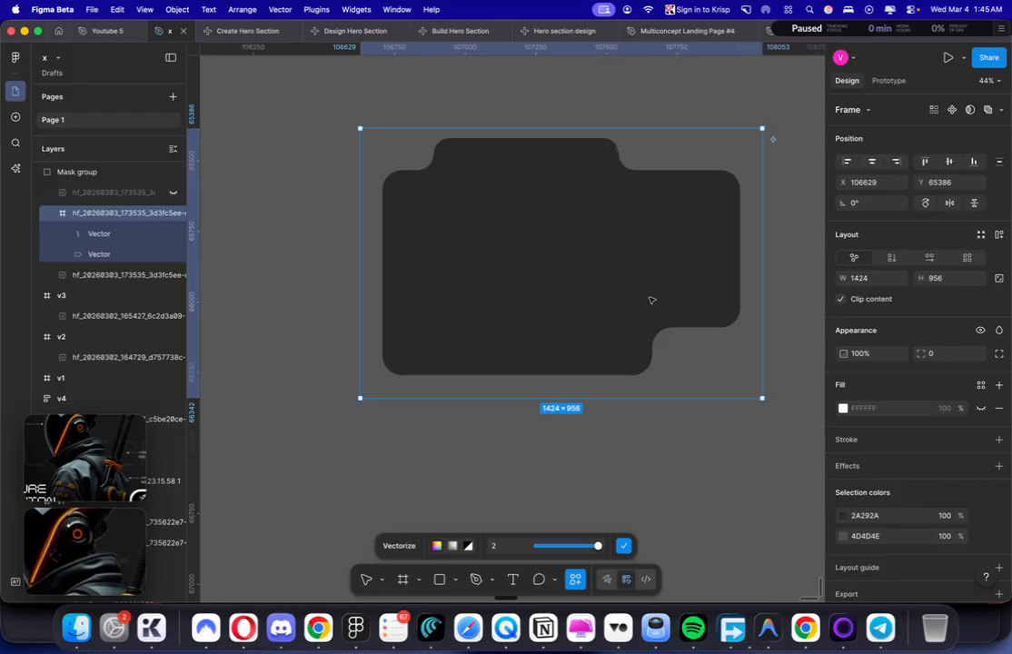
Step: Select the dark panel path, accept the two-color vectorization and move the path out of its frame to the empty canvas below
click(100, 255)
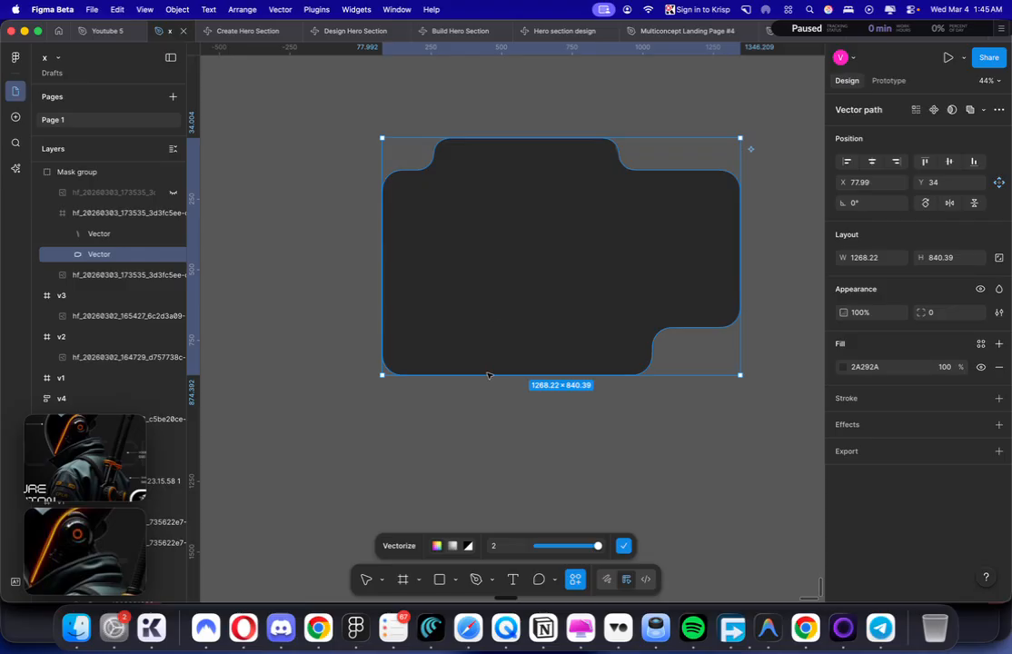
scroll(533, 280, down, 5)
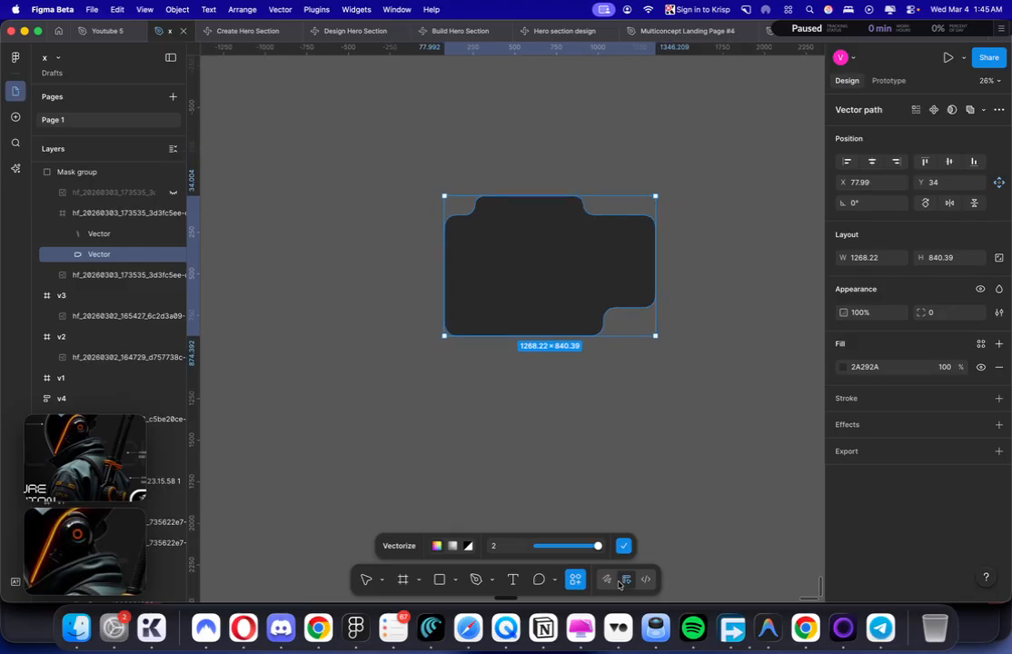
click(624, 545)
drag(534, 284, 552, 496)
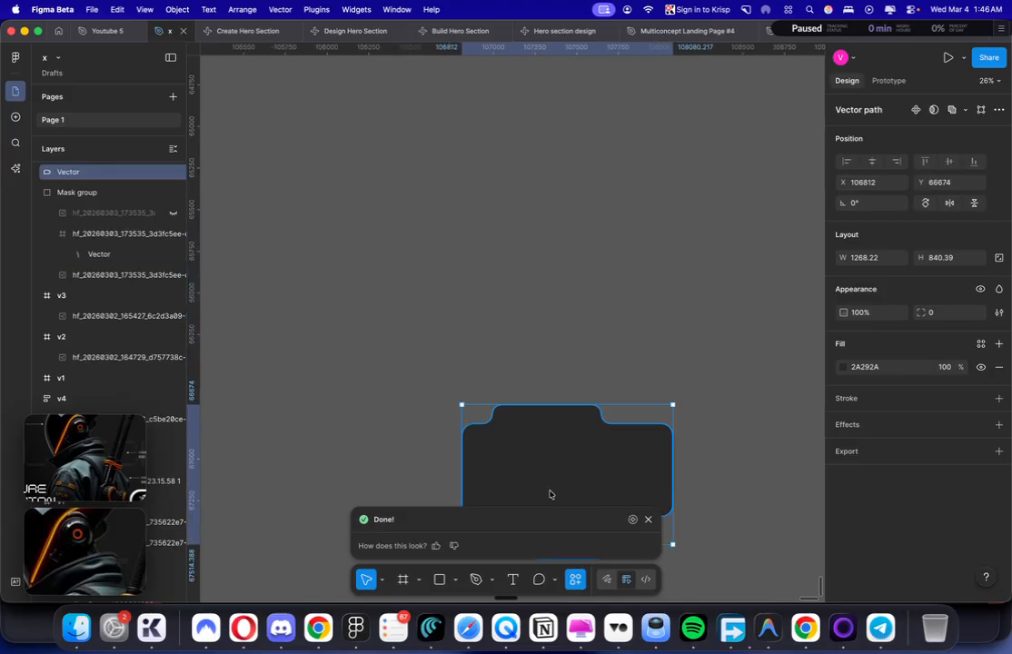
scroll(551, 482, down, 3)
scroll(552, 479, up, 1)
Step: Enlarge the extracted panel vector proportionally to about 3280 × 2173 and copy it as SVG
click(710, 262)
scroll(709, 263, up, 5)
click(635, 269)
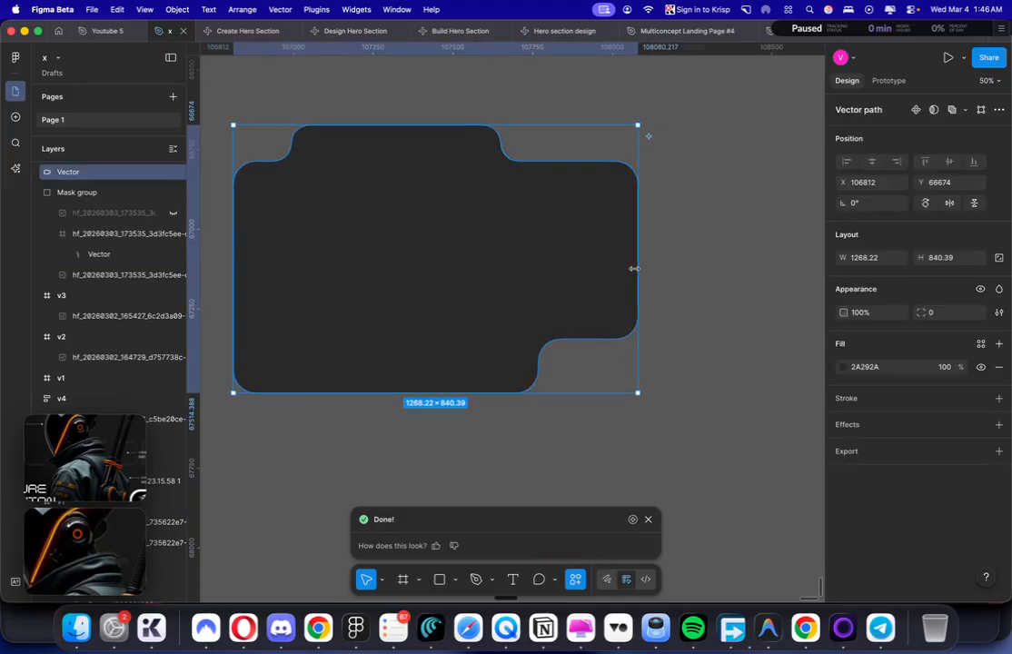
scroll(635, 268, down, 5)
drag(637, 268, 811, 257)
right_click(705, 176)
mouse_move(759, 227)
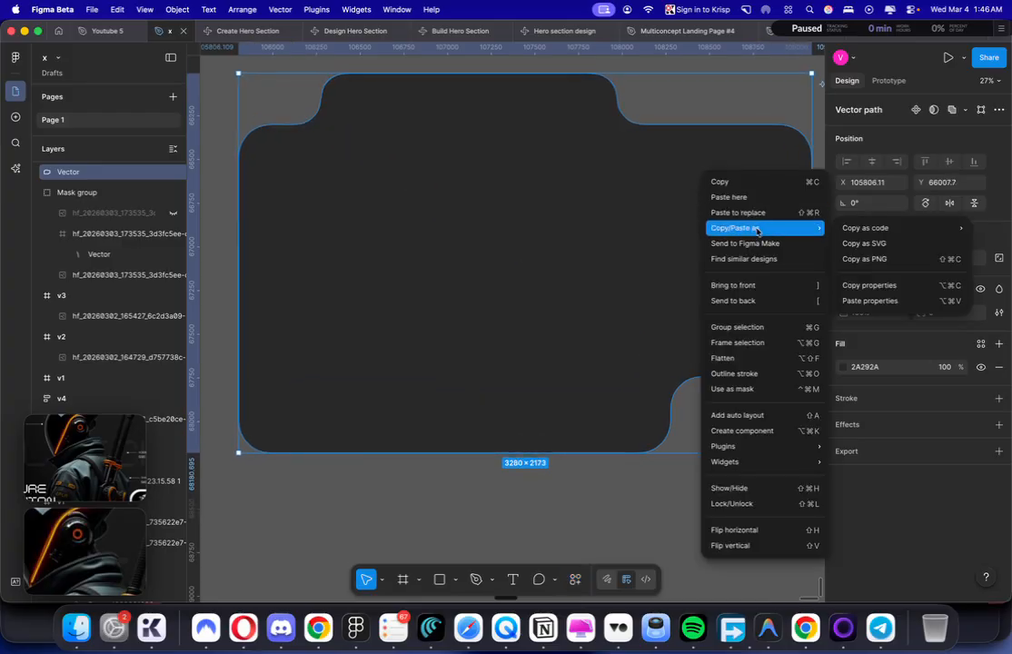
click(870, 244)
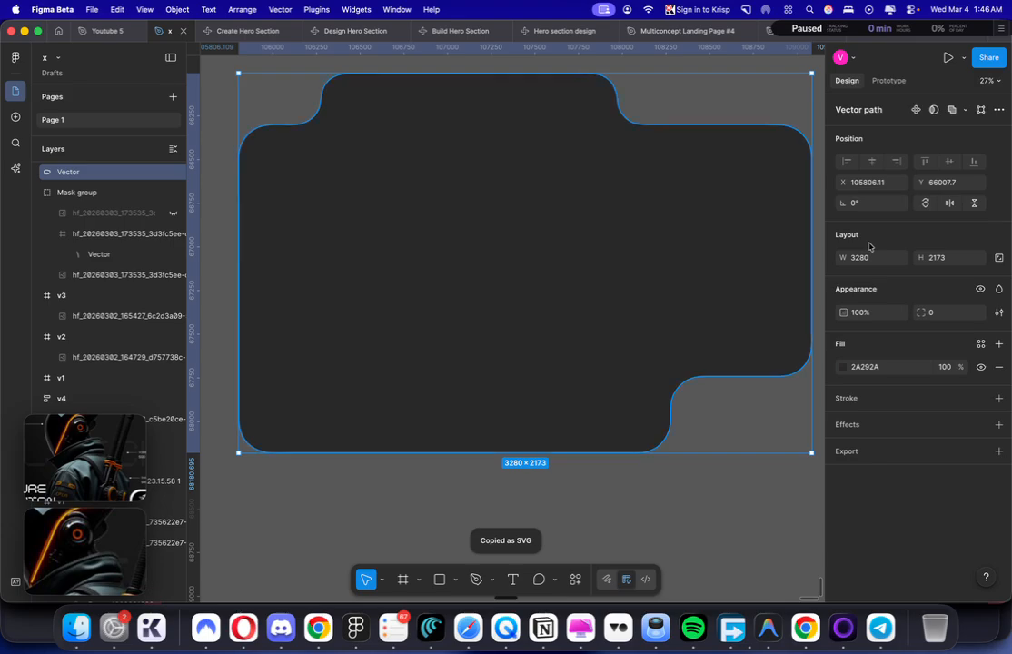
Step: Switch to Lovable in Chrome, try pasting the copied SVG into the prompt, and undo the paste
key(super+Tab)
key(super+v)
key(super+z)
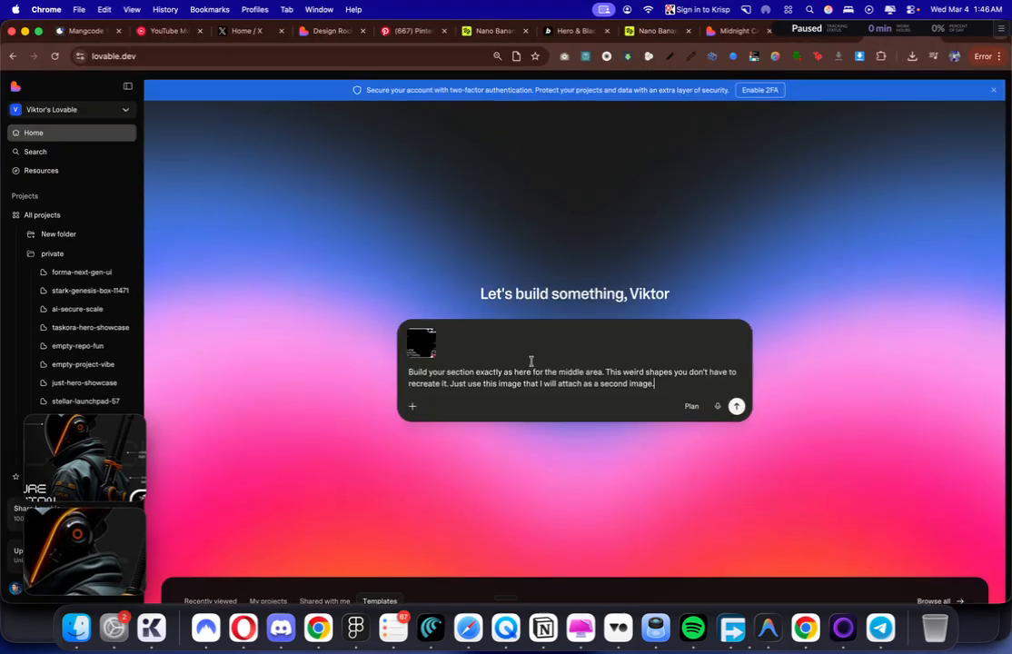
Step: Return to Figma and undo the panel vectorizing, resizing and duplication, back to the single black masked shape
key(super+Tab)
scroll(531, 297, down, 5)
scroll(532, 298, up, 4)
scroll(532, 297, left, 2)
scroll(532, 297, down, 4)
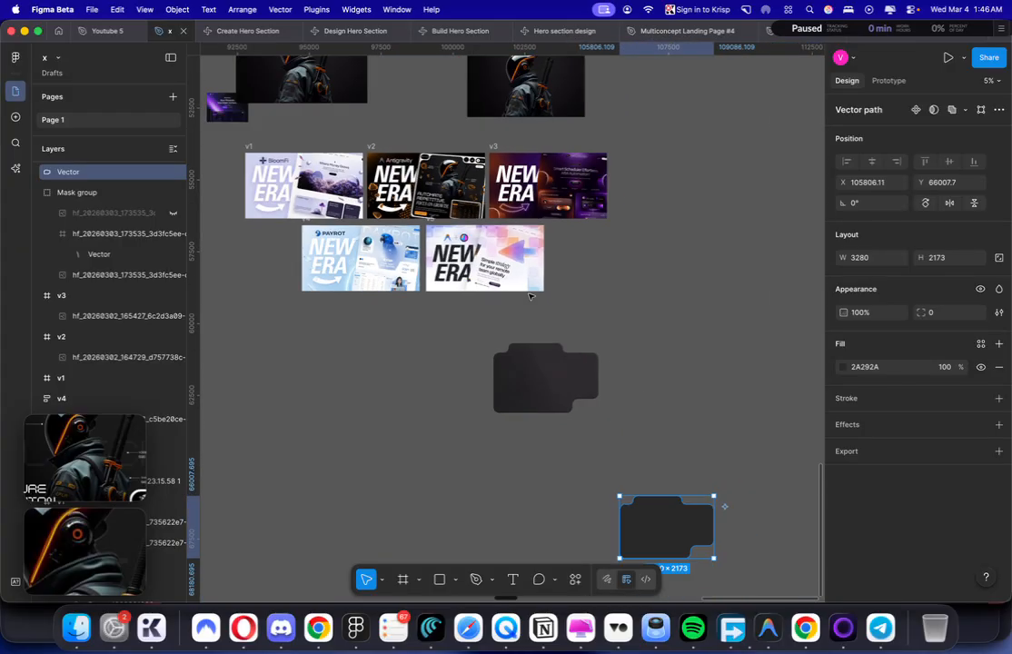
key(super+z)
key(super+z)
key(super+z)
key(super+z)
key(super+z)
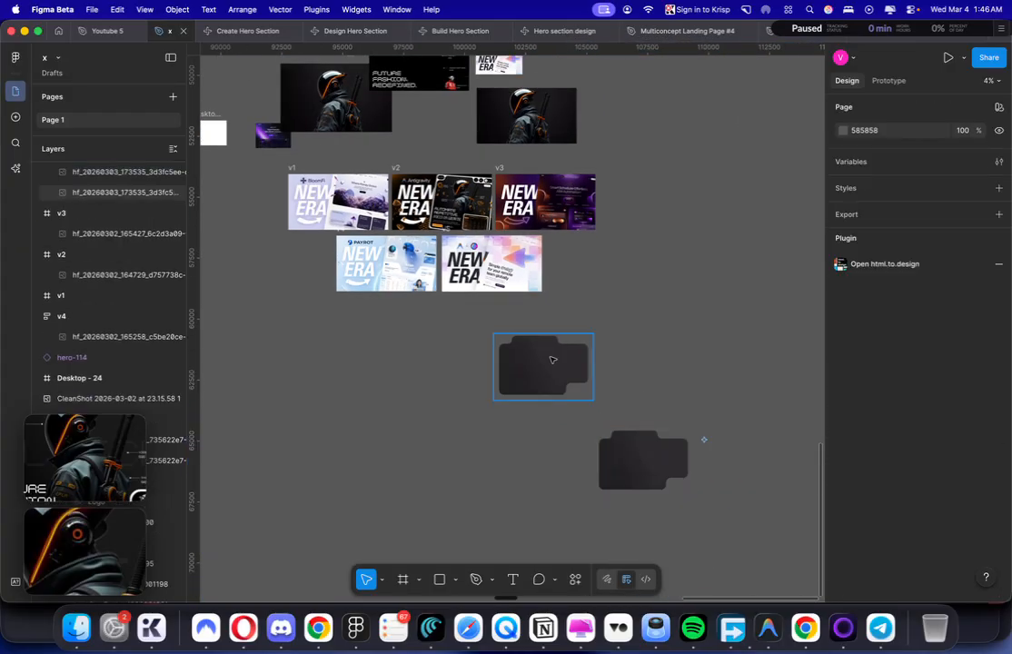
key(super+z)
key(super+z)
key(super+z)
click(649, 341)
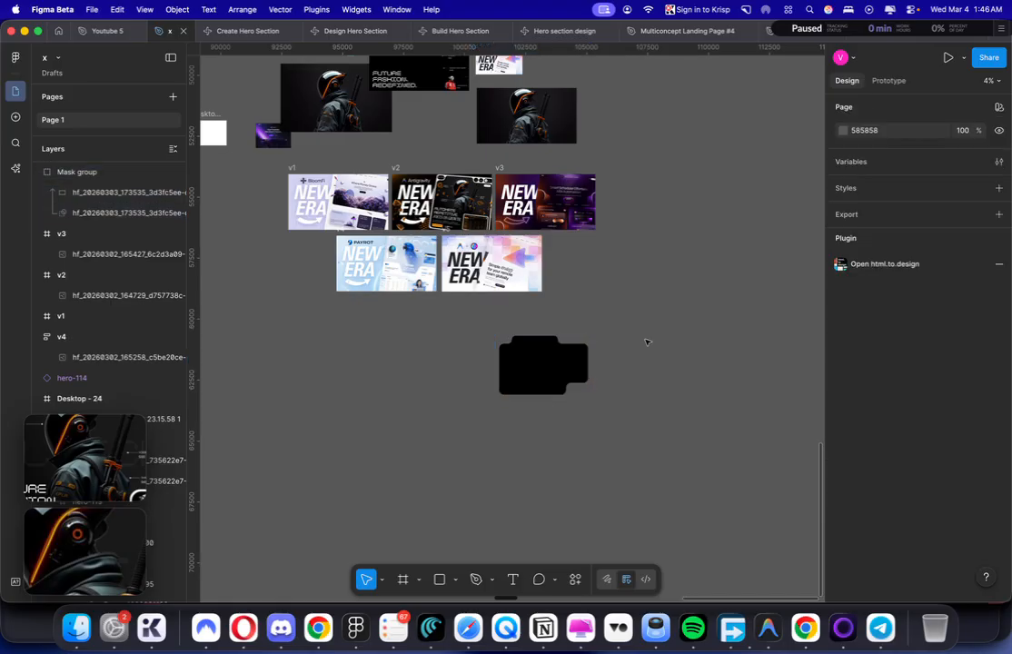
Step: Export the black mask group as a 1x PNG named BACGKROUND.png to the Downloads folder
click(580, 360)
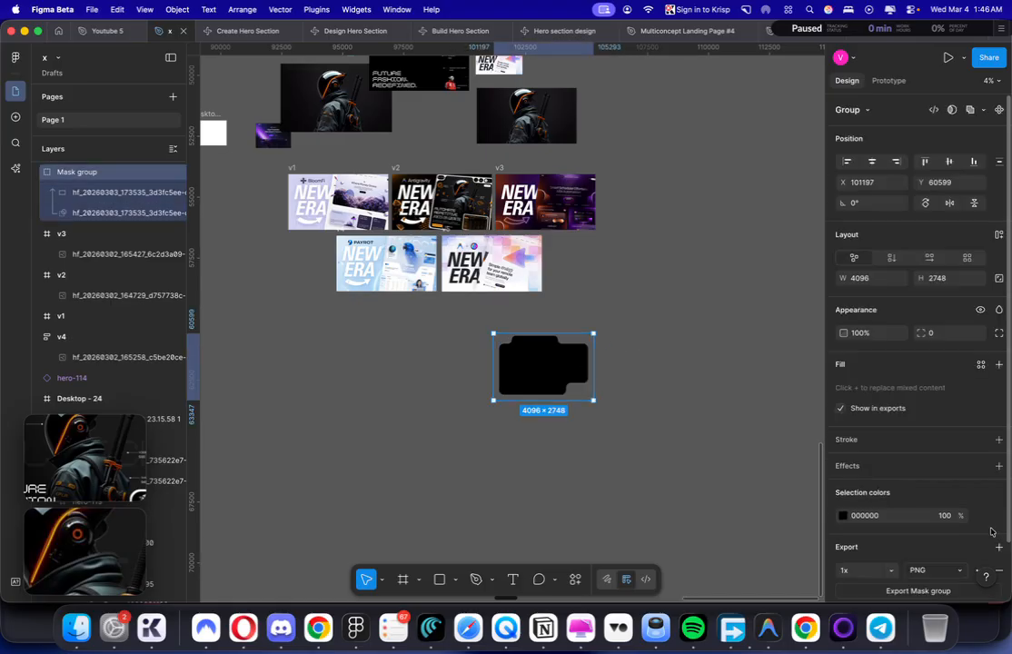
scroll(964, 518, down, 2)
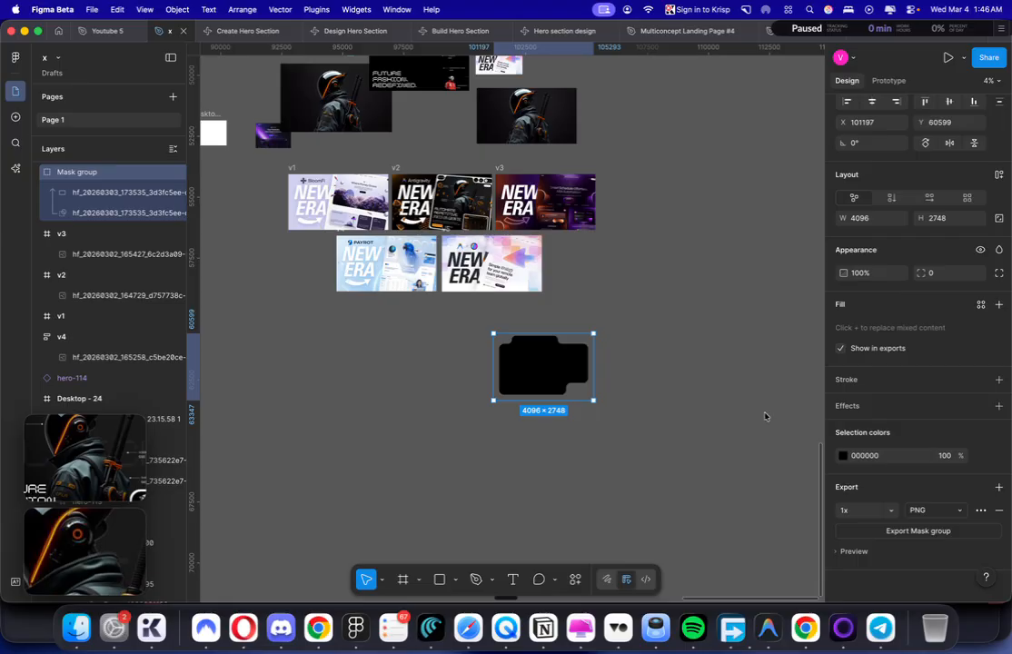
text(BG)
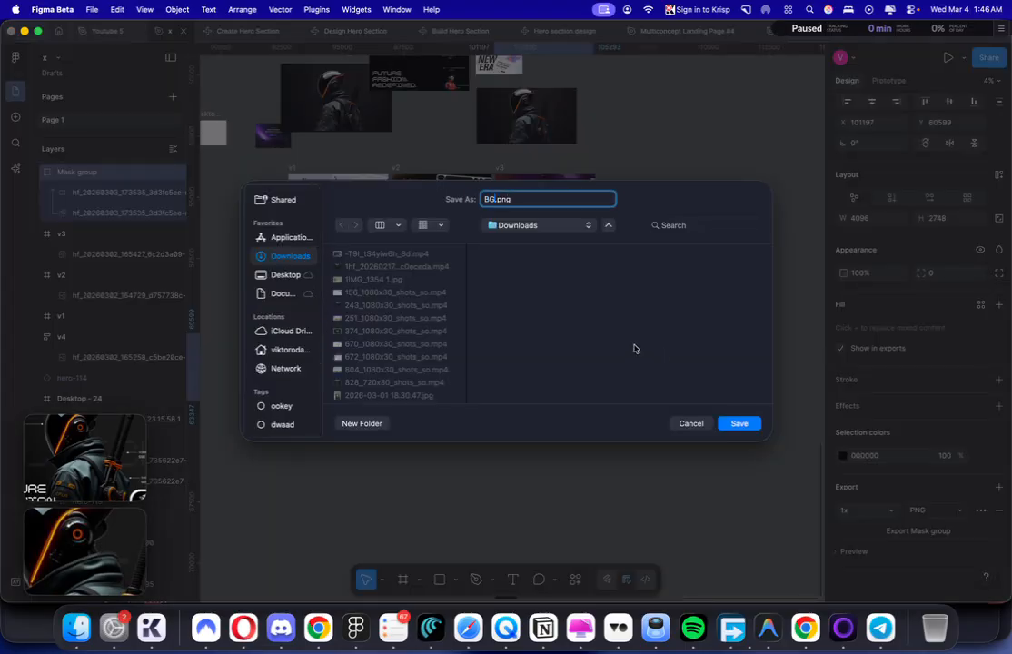
key(BackSpace)
text(ACKGROUND)
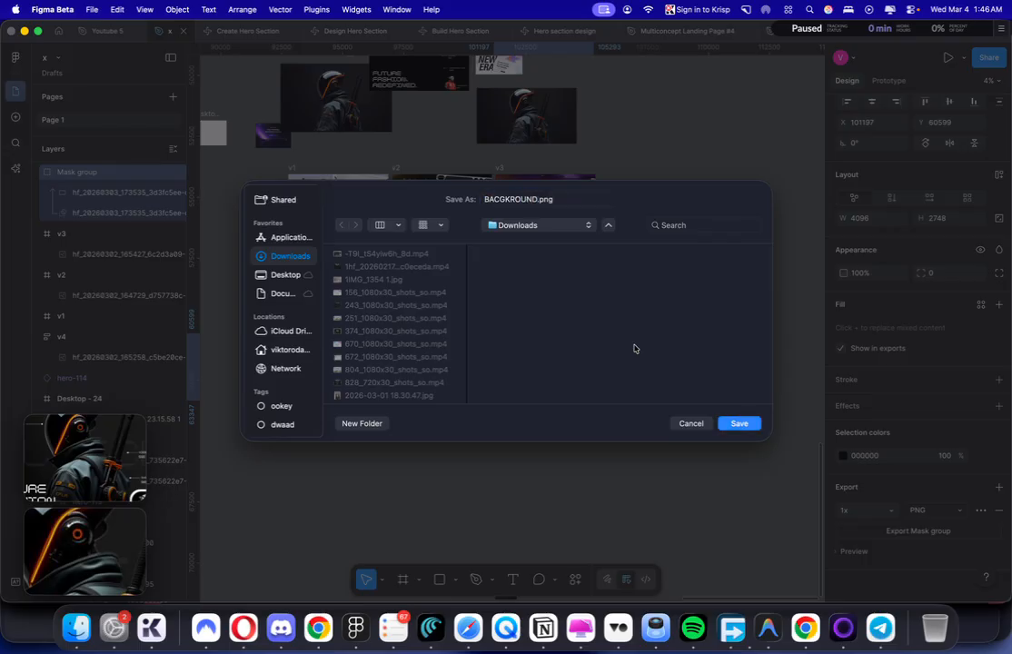
key(Return)
Step: Find BACGKROUND.png in Finder's Downloads folder and attach it as the second image to the Lovable prompt in Chrome
click(78, 630)
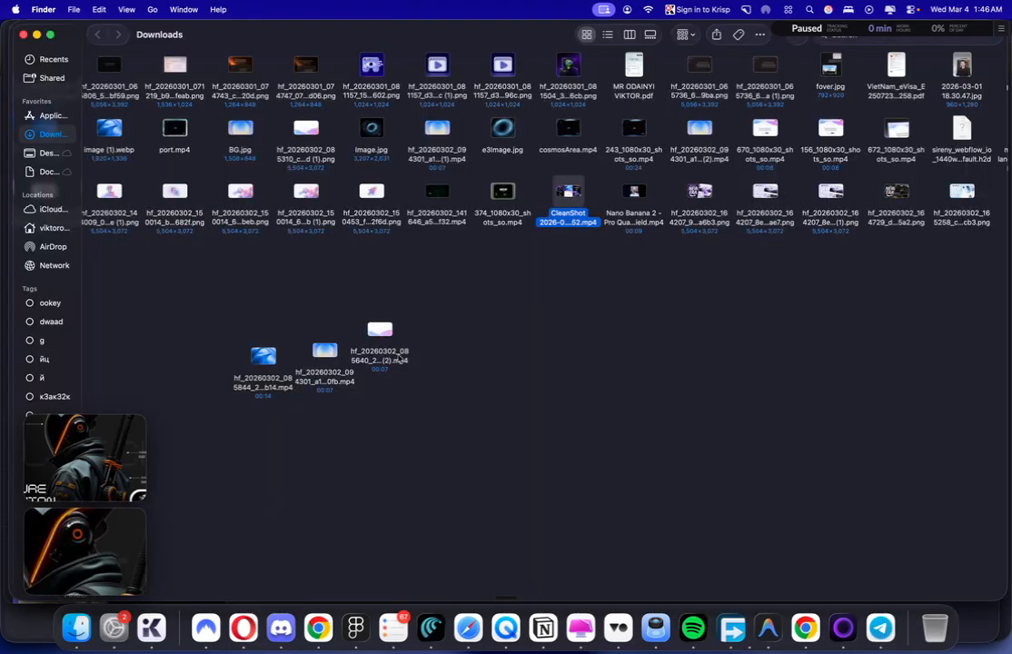
scroll(673, 264, right, 10)
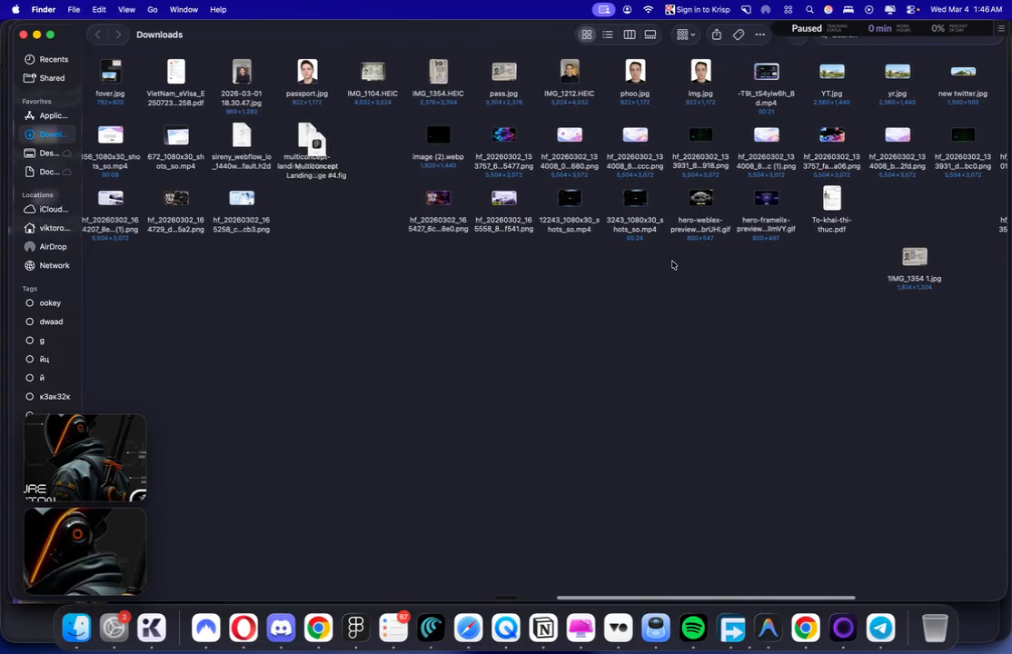
scroll(678, 261, right, 7)
key(super+Tab)
drag(884, 210, 554, 356)
key(super+Tab)
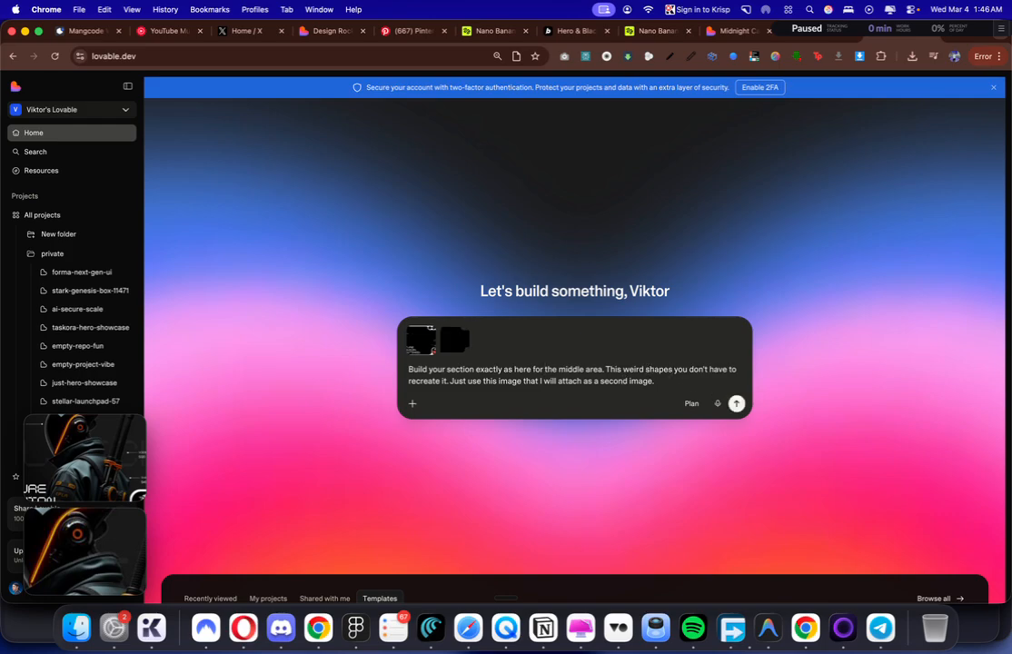
Step: Reword the Lovable prompt to "This weird shape in the background, you don't have to recreate it" and submit it
key(BackSpace)
text(in the backgroun)
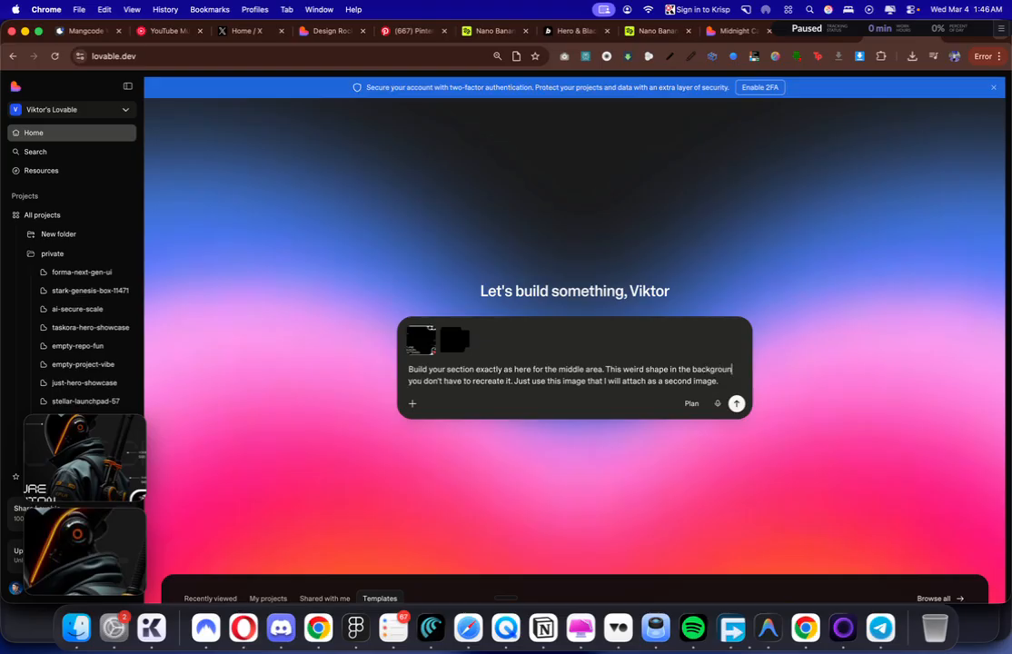
text(d,)
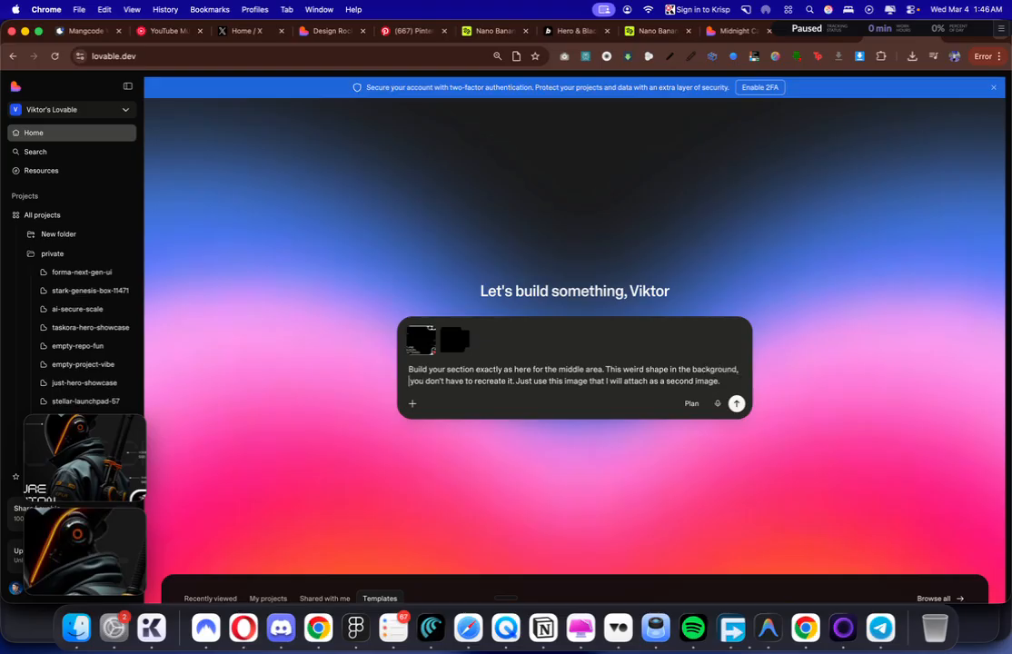
click(736, 404)
Step: Check the Midnight Canvas hero preview and go to the Higgsfield page showing the generated robot images
click(773, 33)
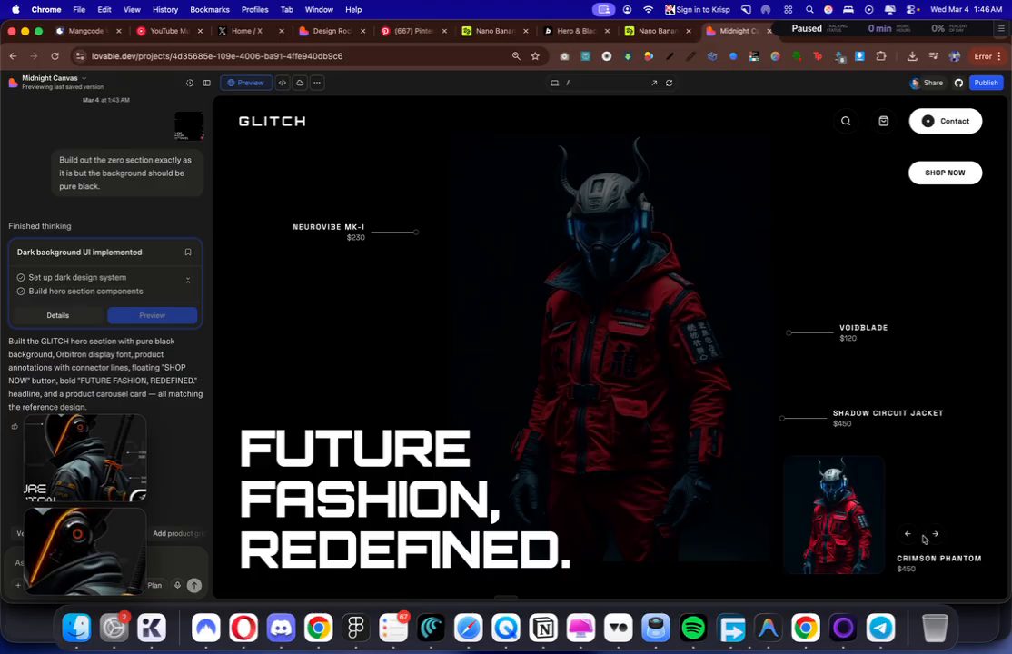
click(496, 31)
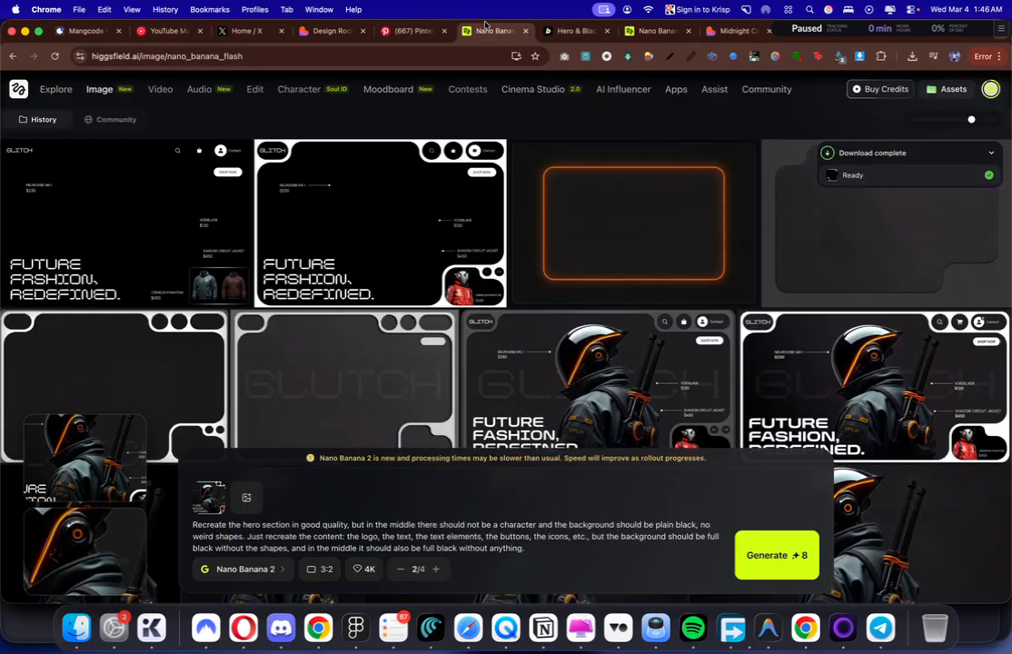
click(624, 38)
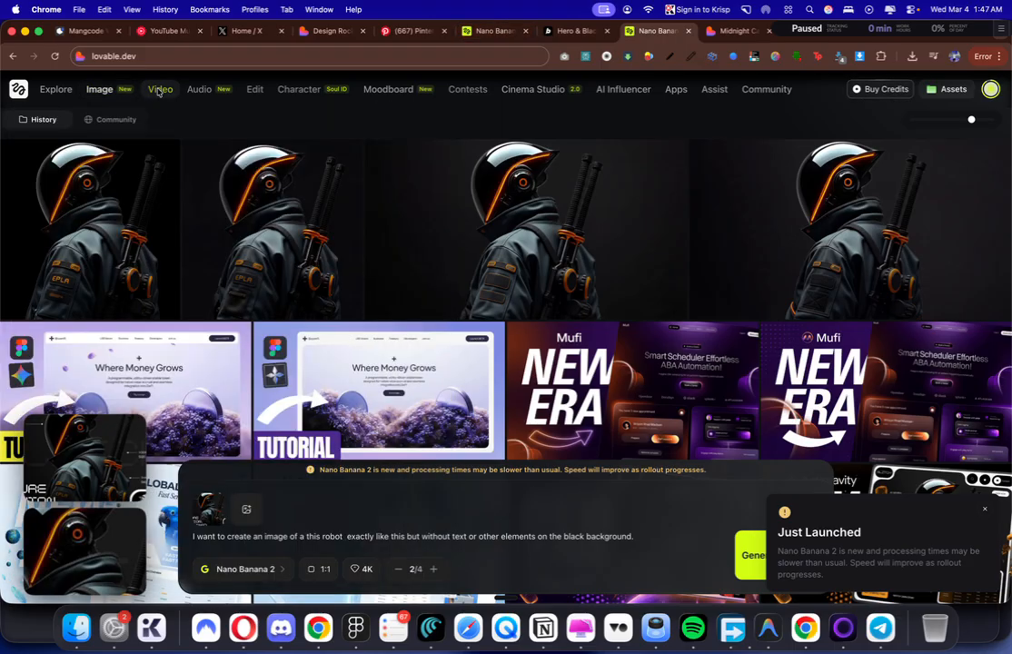
Step: Browse Downloads for the robot image, switch to Figma, add an export setting to the large robot image and change its file format
click(76, 628)
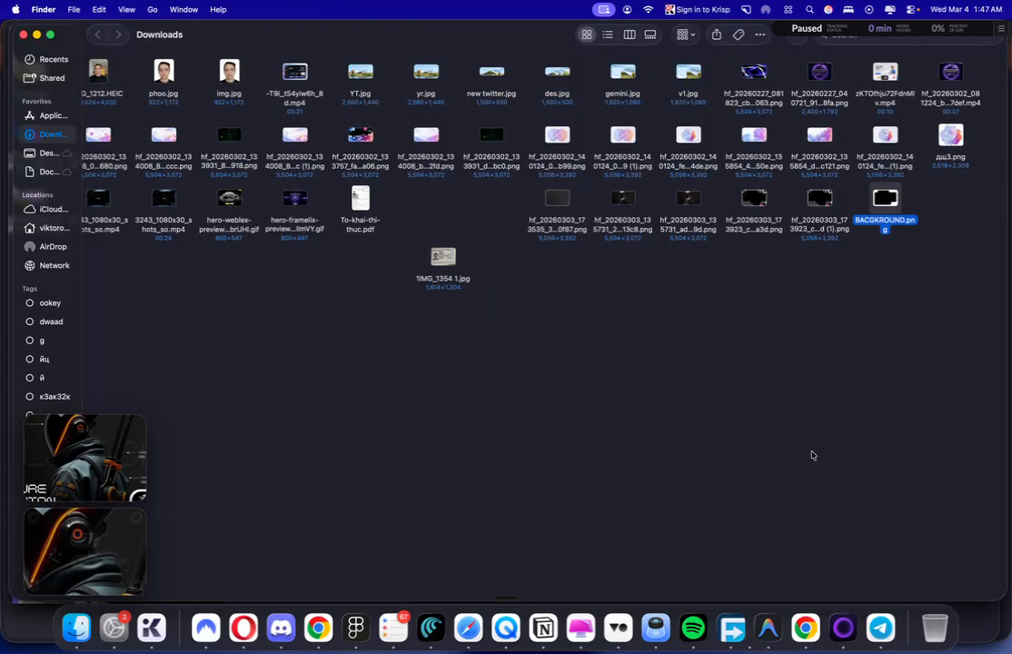
scroll(813, 456, left, 3)
scroll(895, 211, left, 10)
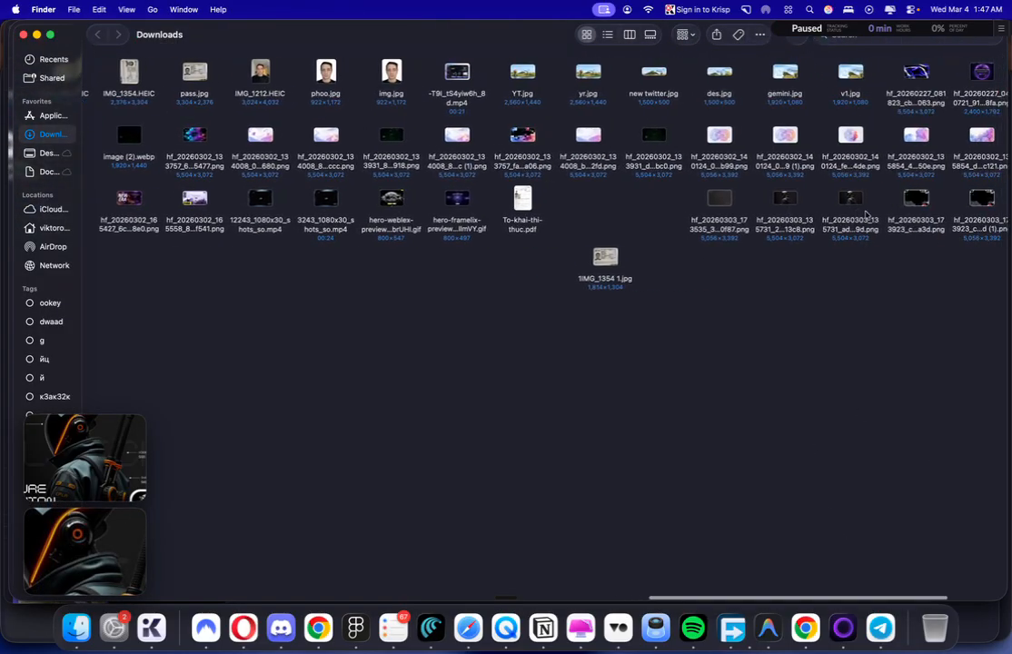
key(super+Tab)
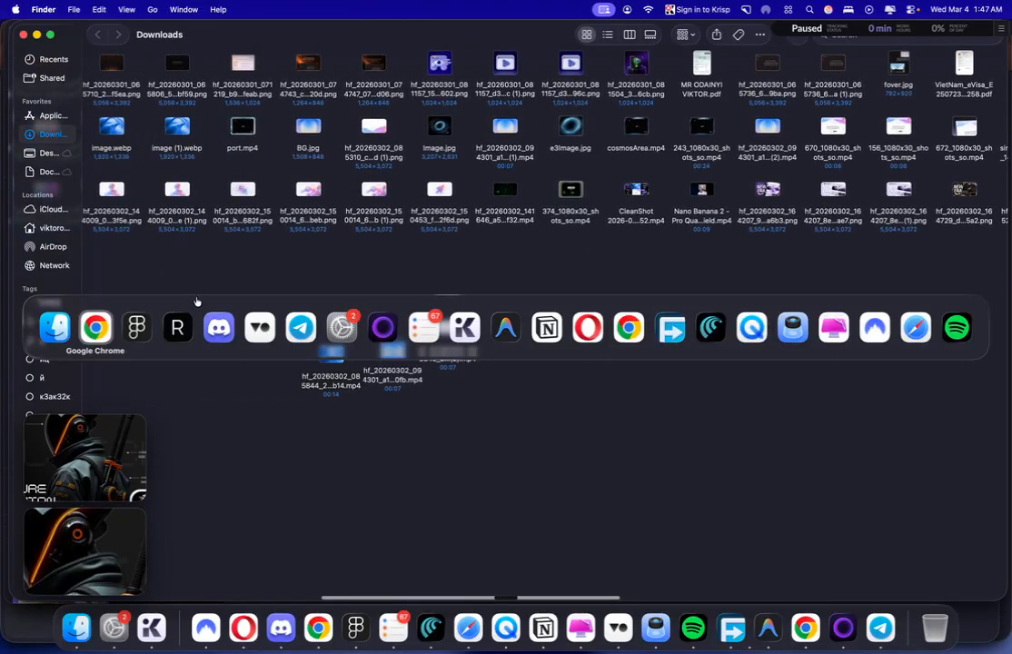
scroll(501, 224, up, 1)
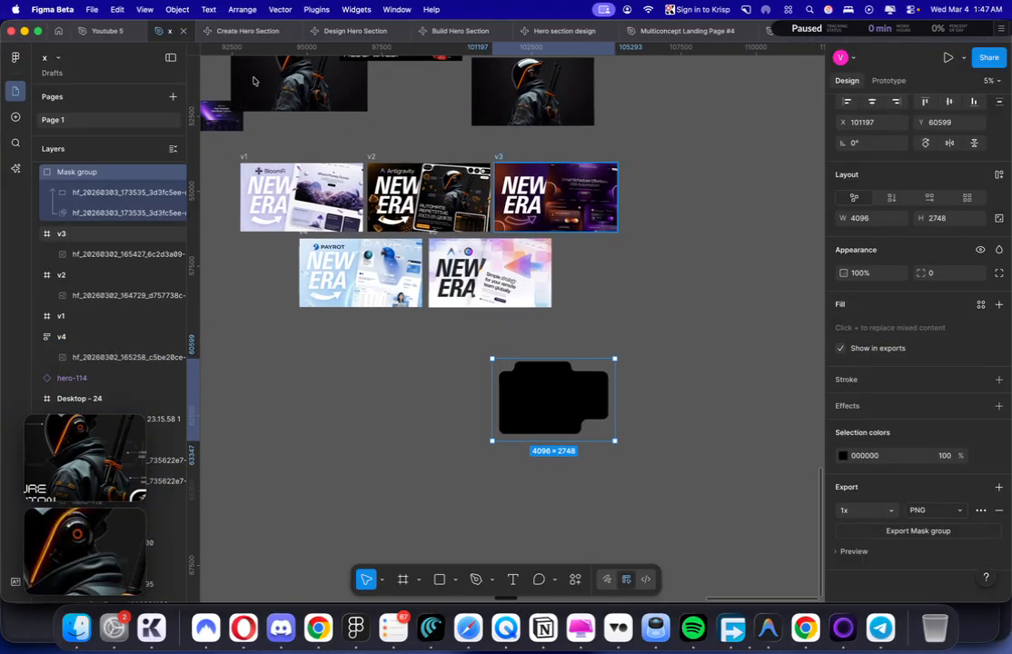
key(super+v)
click(999, 451)
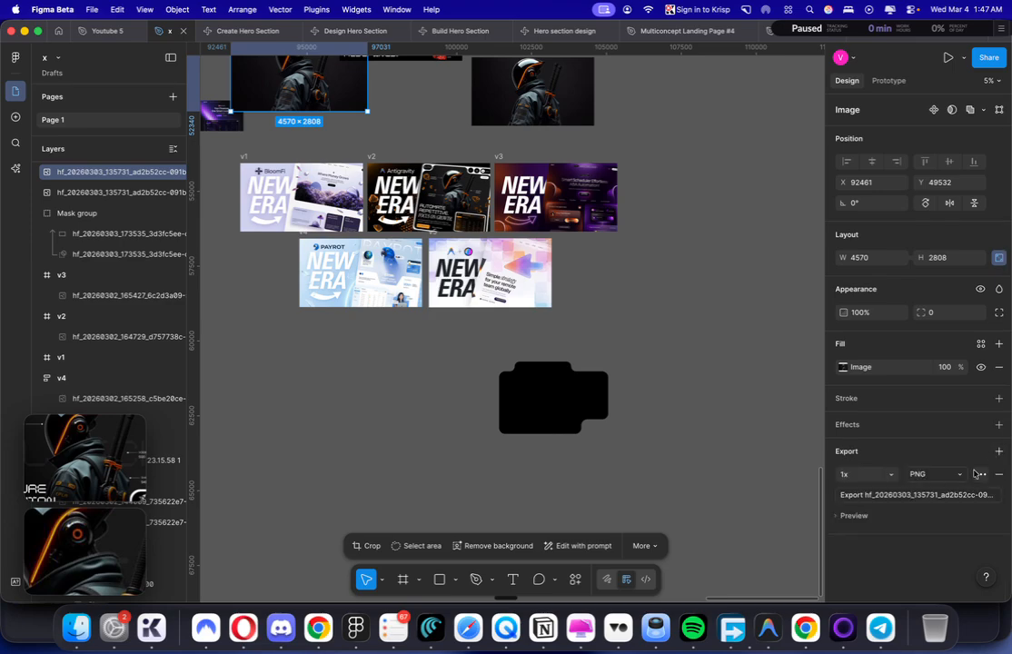
click(936, 474)
click(922, 487)
Step: Switch to Higgsfield in Chrome and generate the robot video from the start and end frames with Kling 3.0, 8s, 1080p
key(super+Tab)
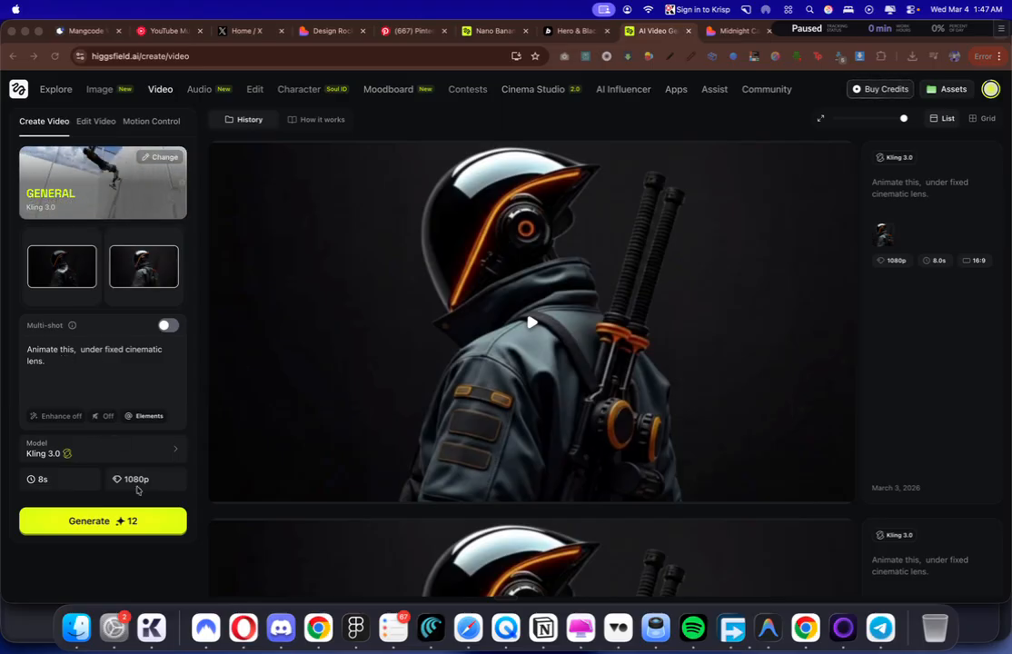
click(118, 380)
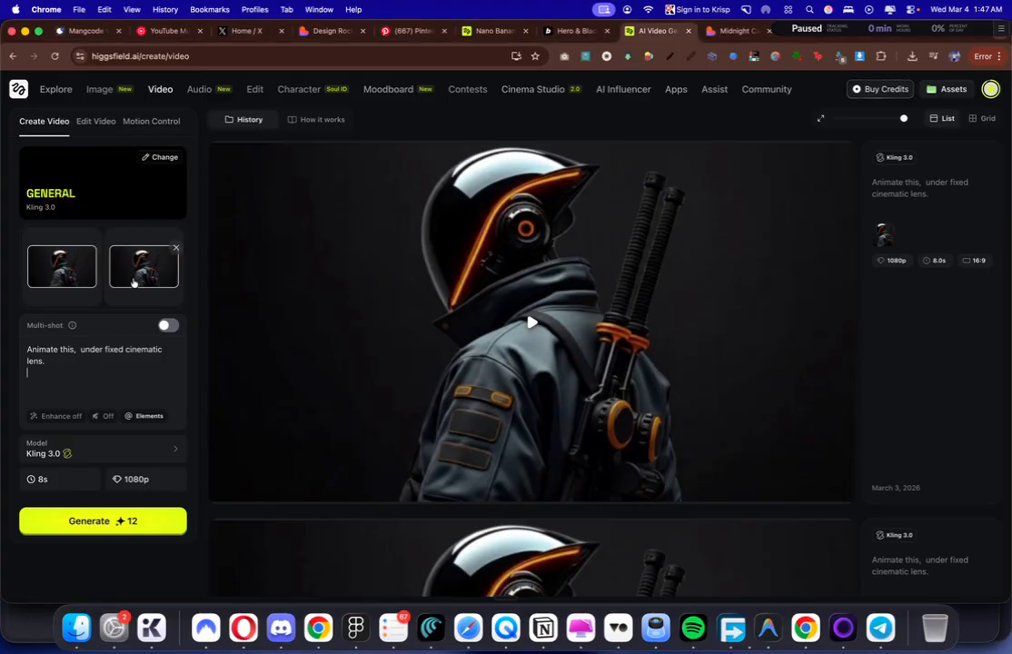
key(super+Tab)
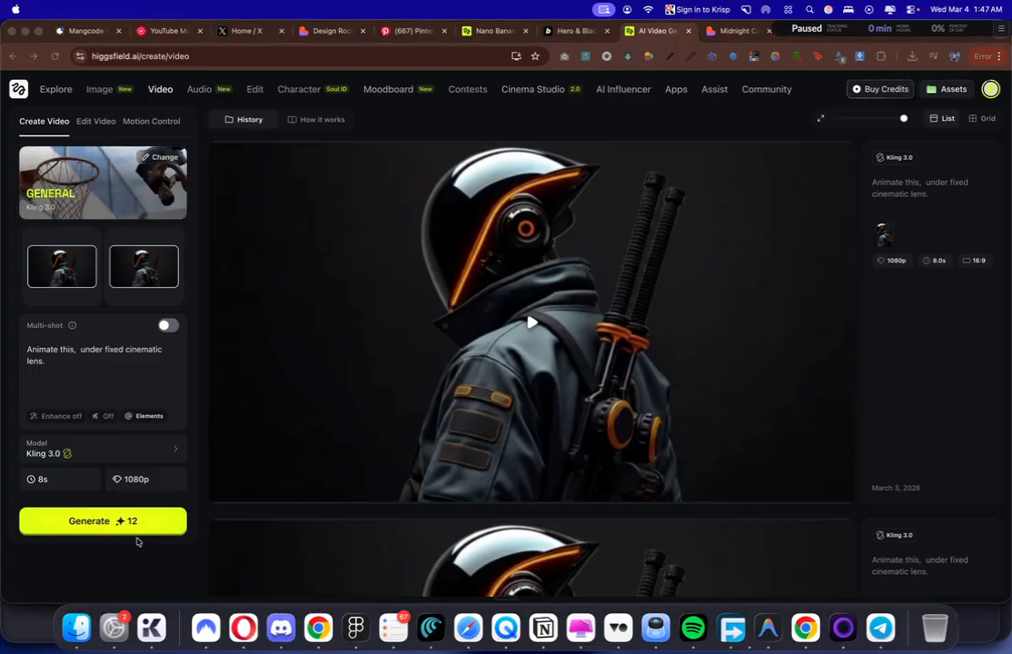
click(108, 368)
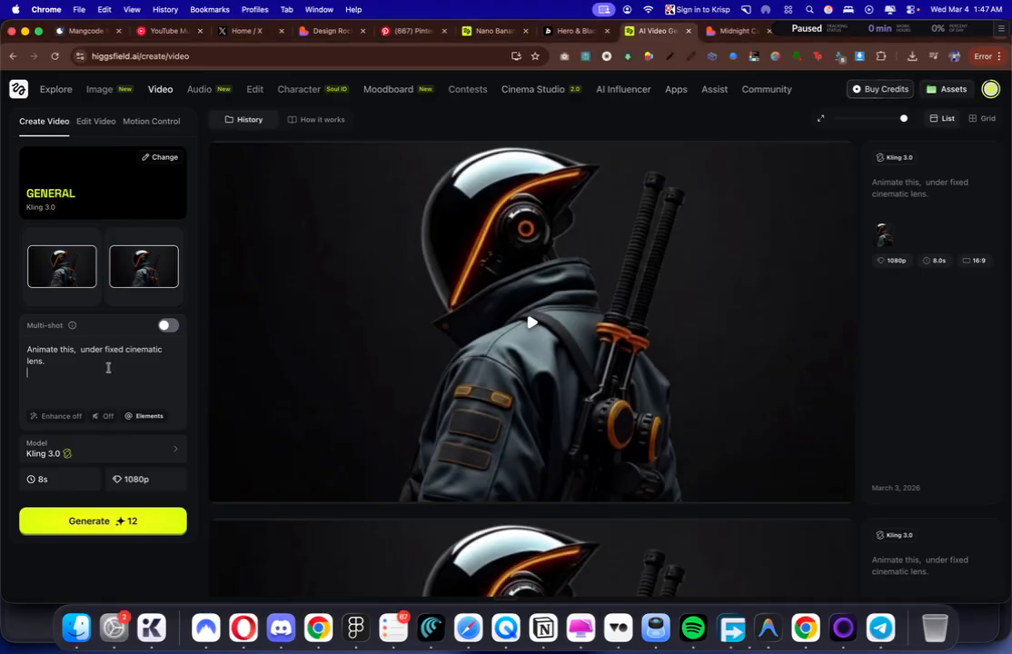
key(super+Tab)
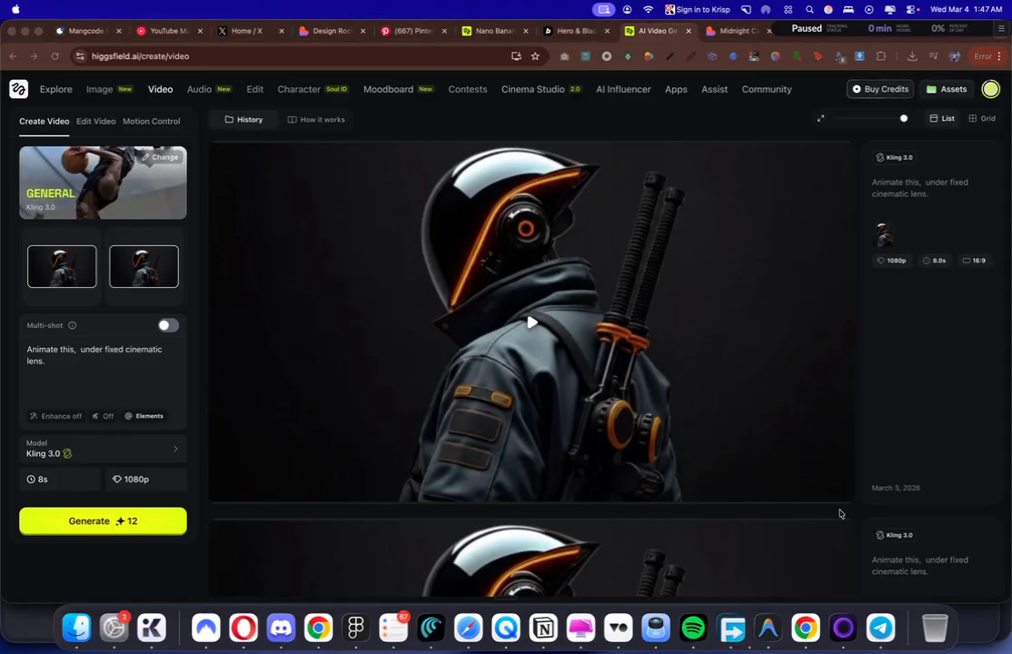
click(129, 531)
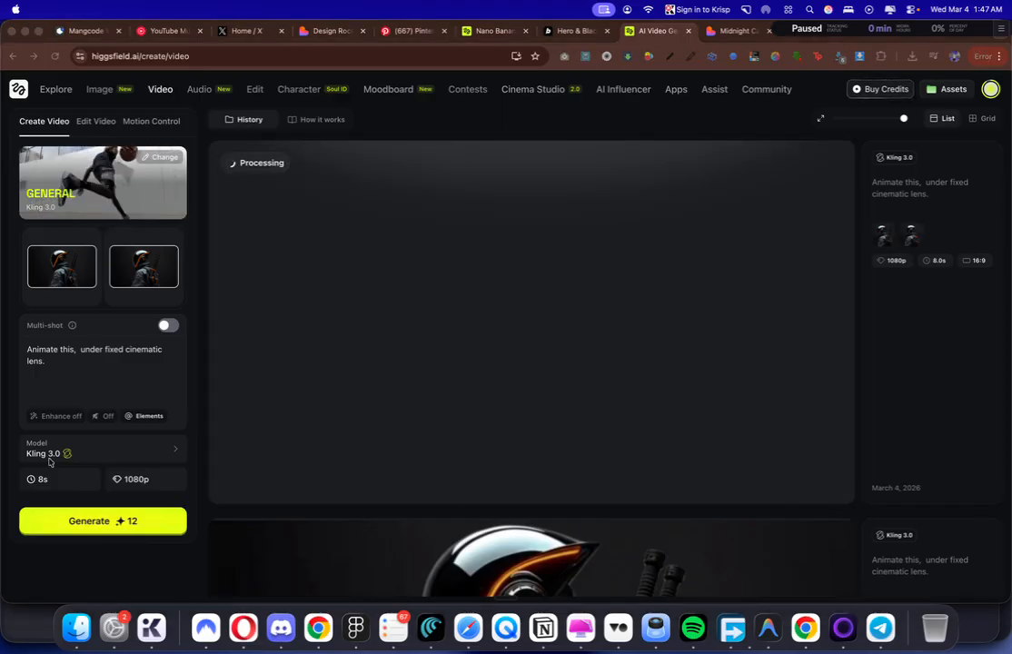
Step: Remove the end frame and generate a second Kling 3.0 video from the start frame with the same prompt
click(82, 455)
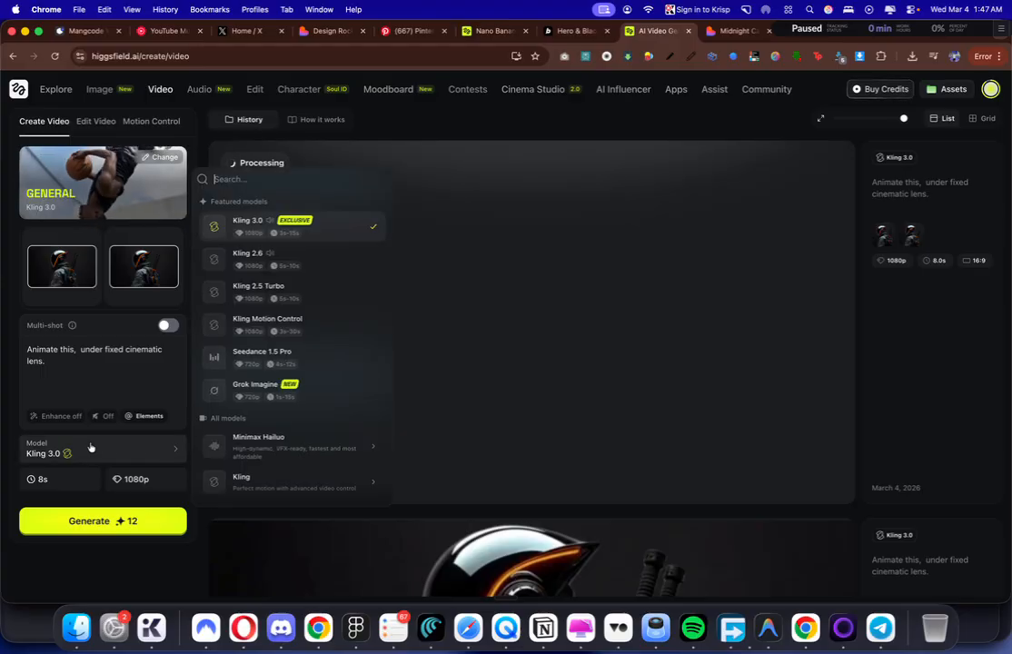
click(141, 354)
click(173, 248)
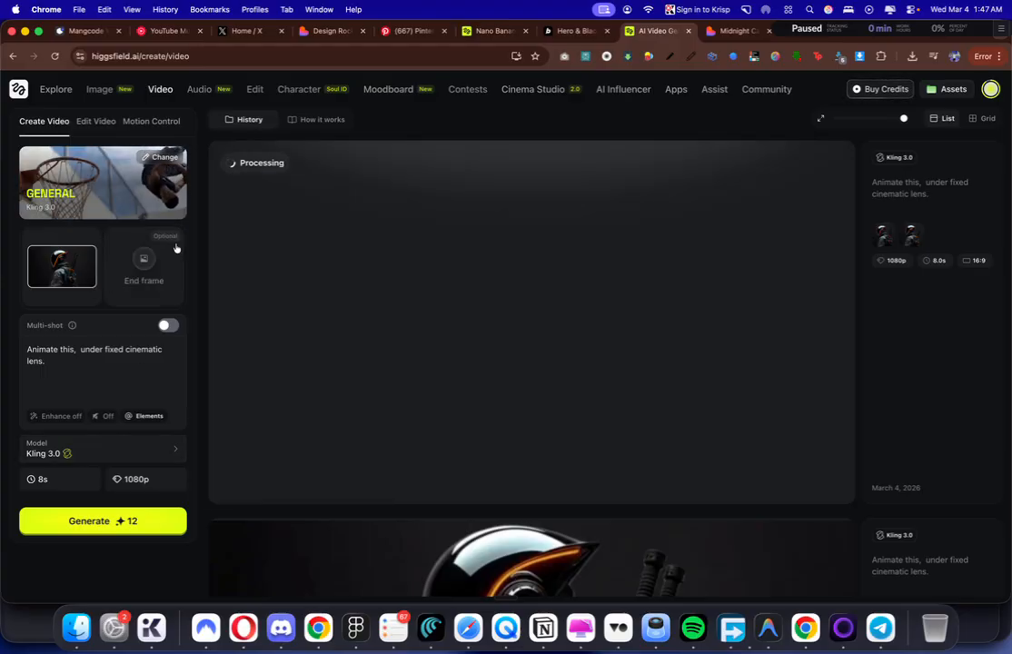
click(103, 521)
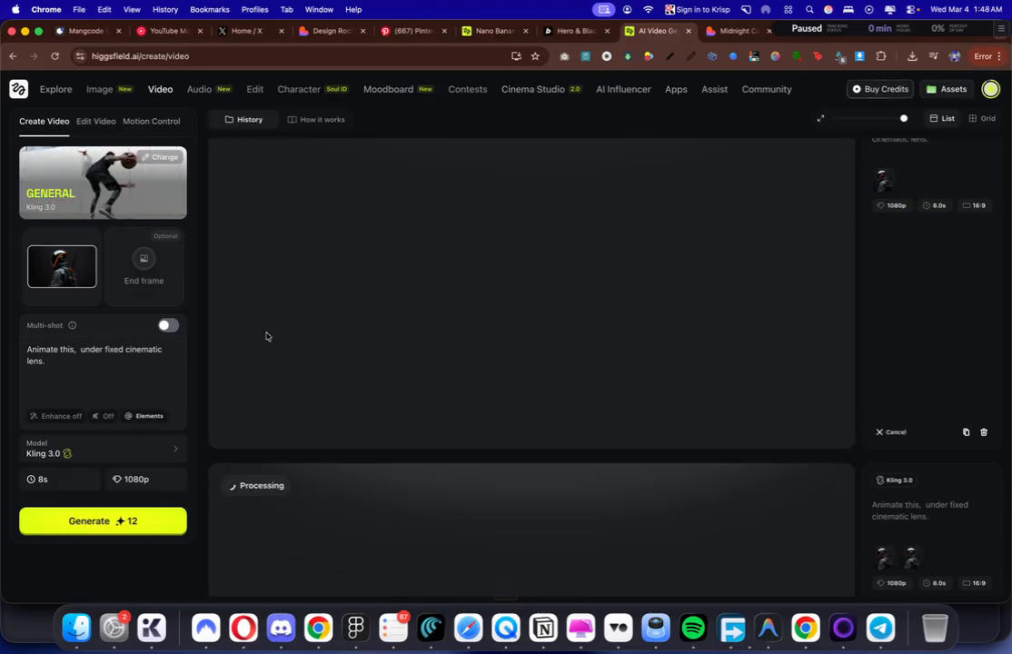
Step: Find the prompt "import Orbitron font from google fonts and apply it to headines" in the Bolt project's chat and copy it
click(576, 30)
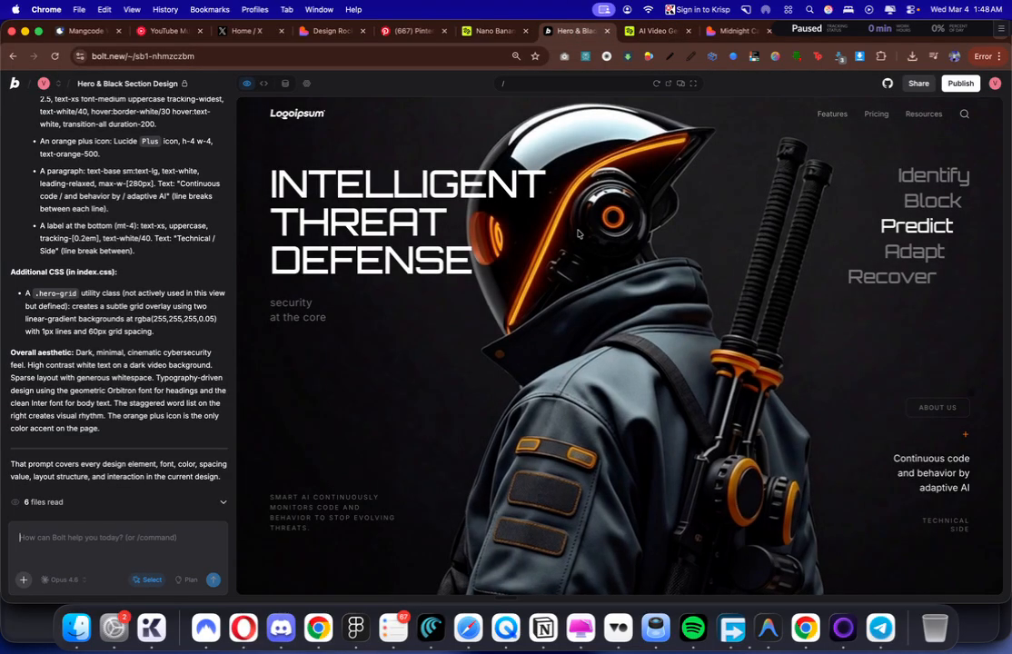
click(735, 32)
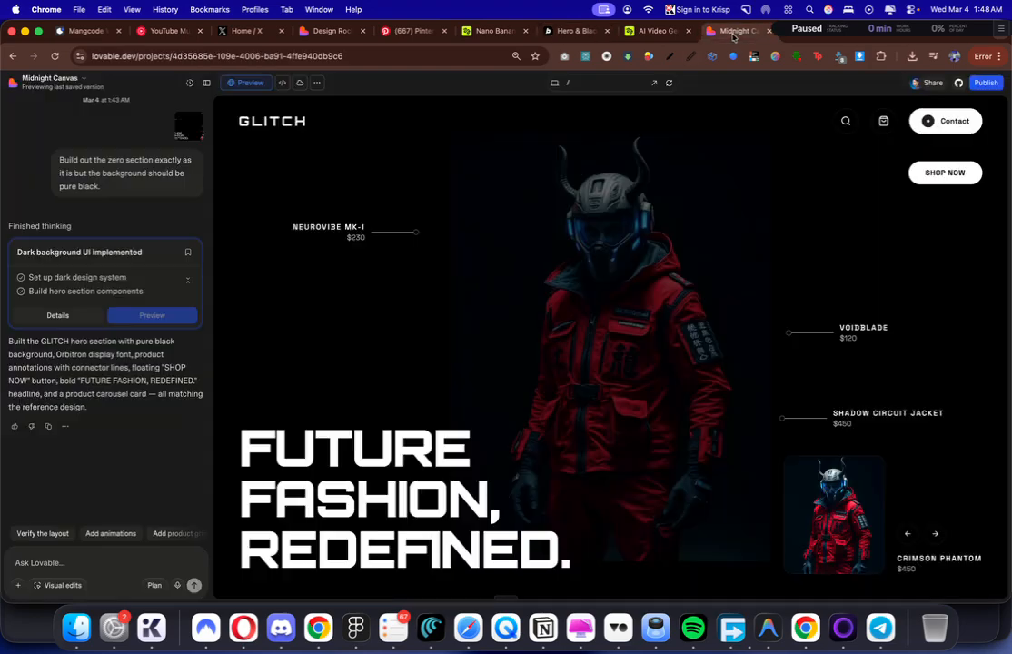
click(572, 31)
scroll(52, 336, down, 15)
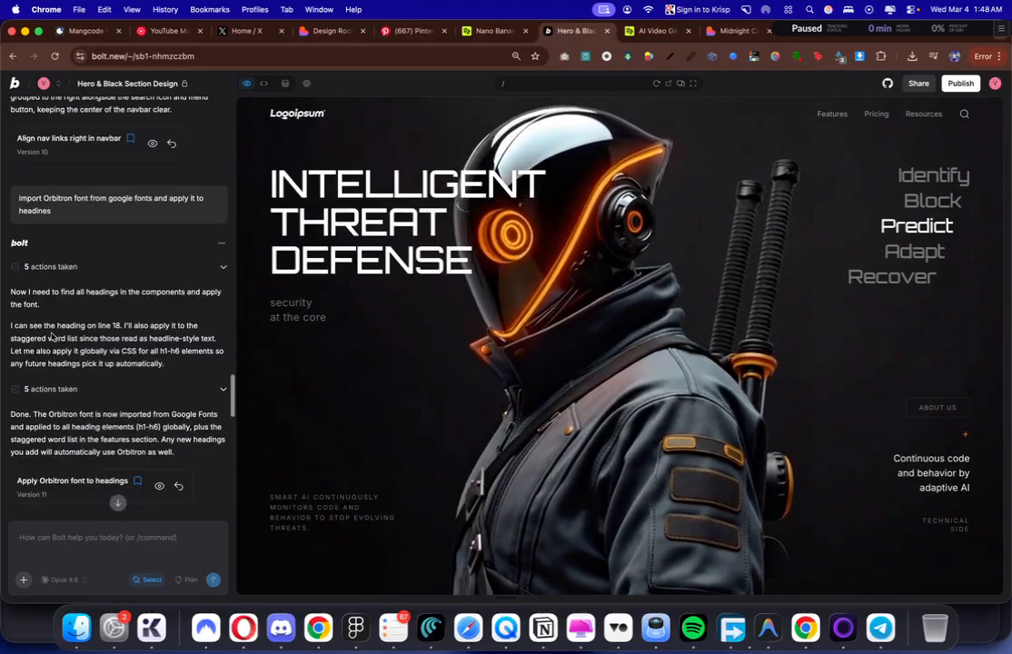
scroll(52, 336, up, 5)
triple_click(59, 437)
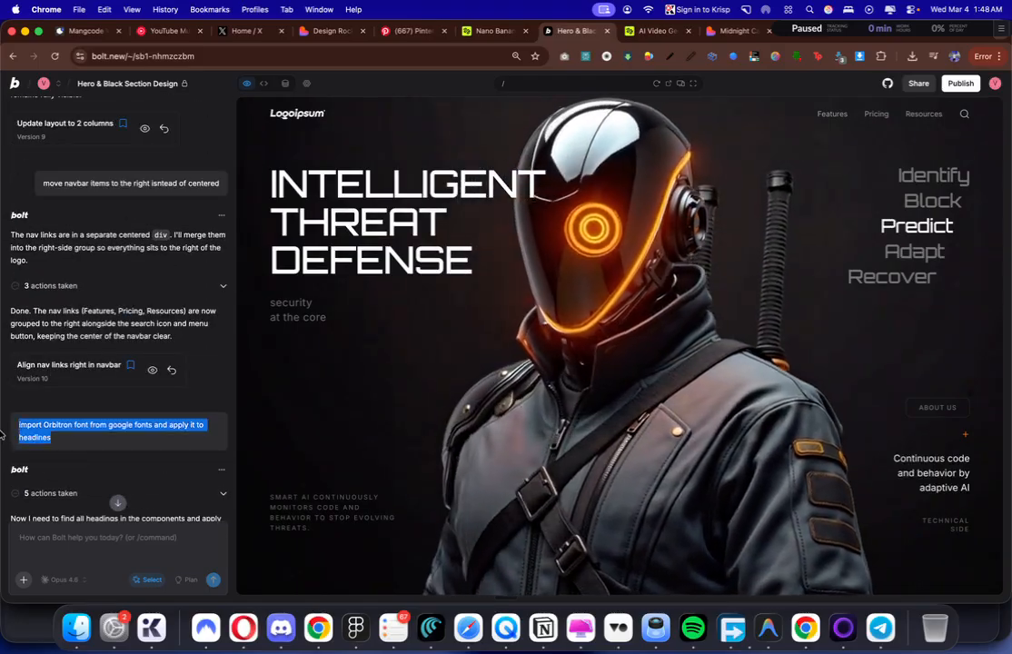
key(cmd+c)
Step: Paste the copied Orbitron font prompt into the Midnight Canvas chat in Lovable and submit it
key(ctrl+Tab)
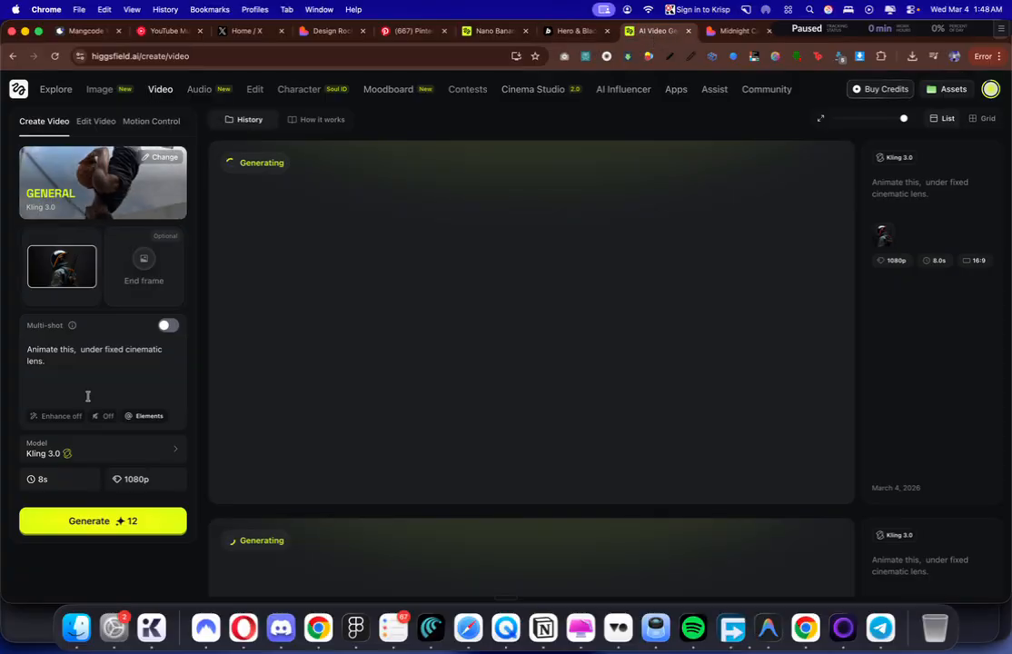
key(ctrl+Tab)
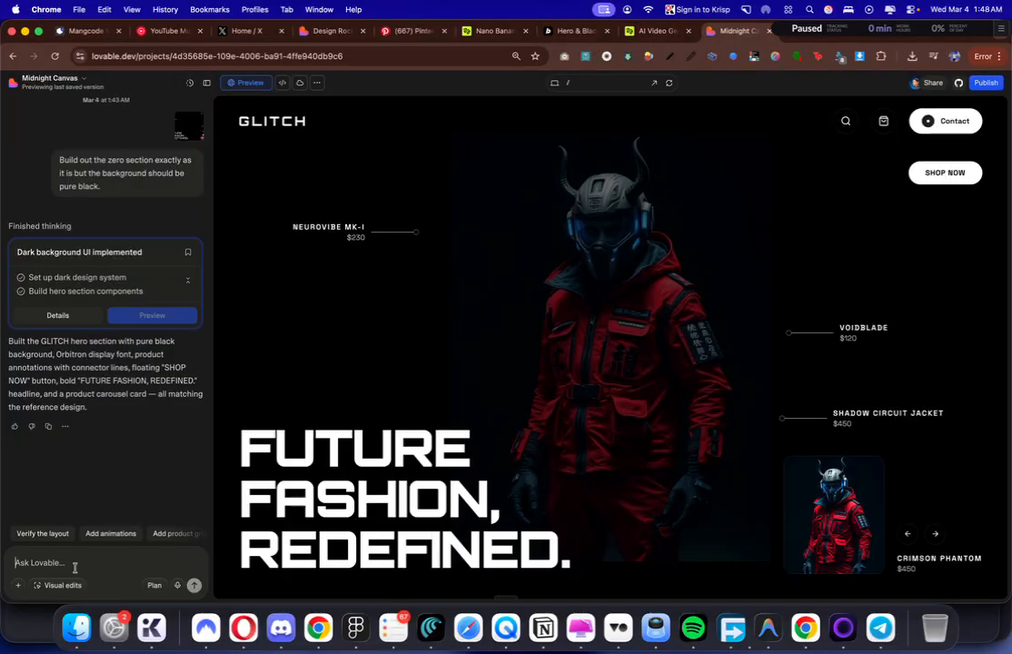
key(cmd+v)
key(Return)
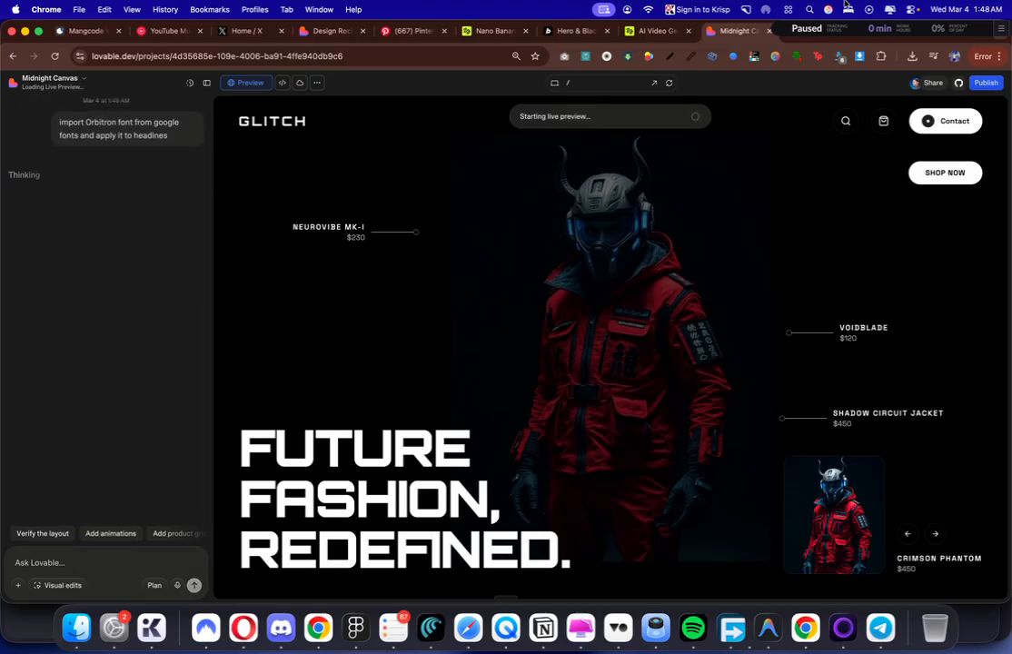
Step: Open the Section Weaver project, view its attached reference image and resize the preview to check the hero layout
click(896, 34)
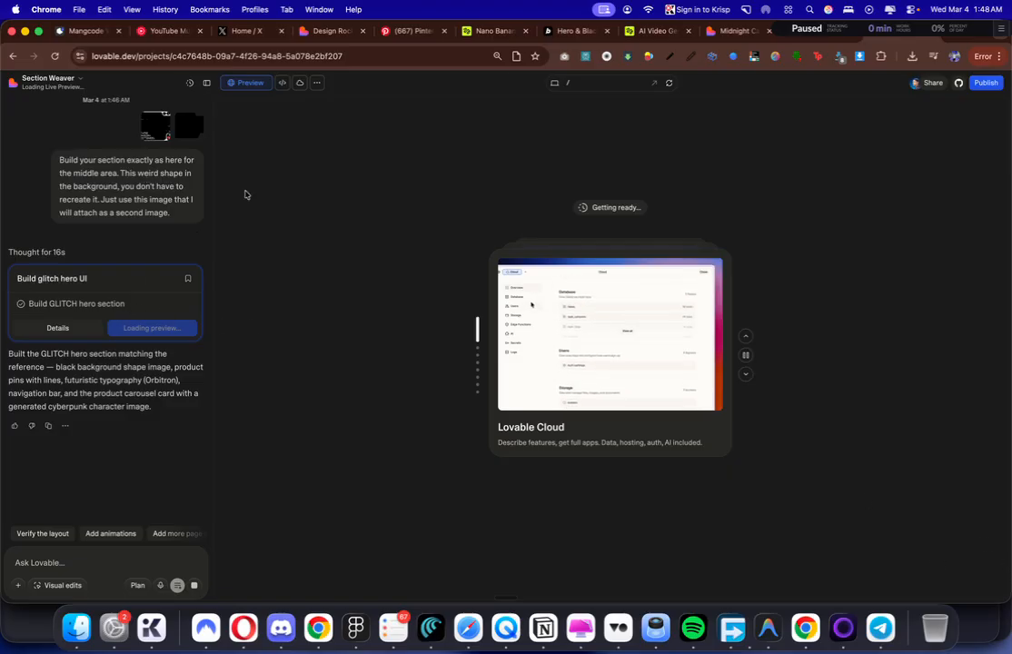
click(152, 138)
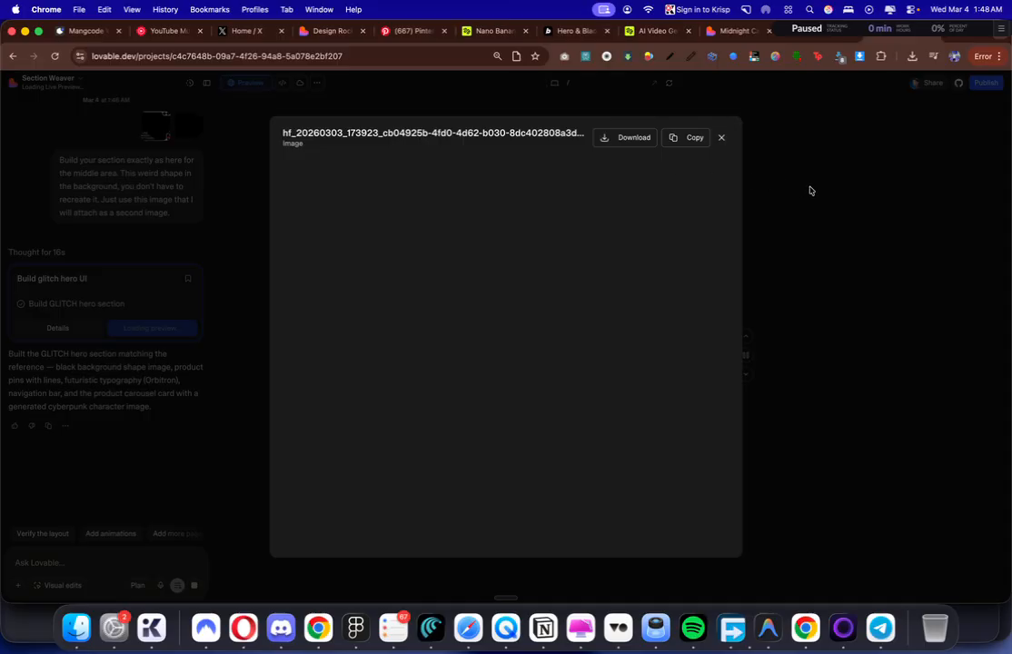
click(812, 191)
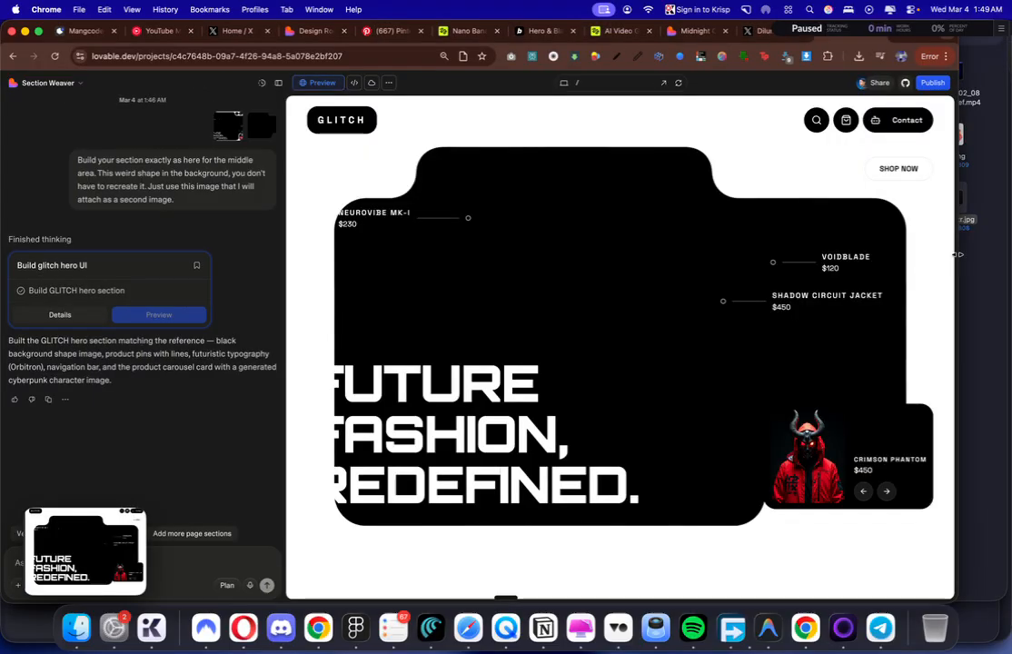
drag(958, 256, 1007, 348)
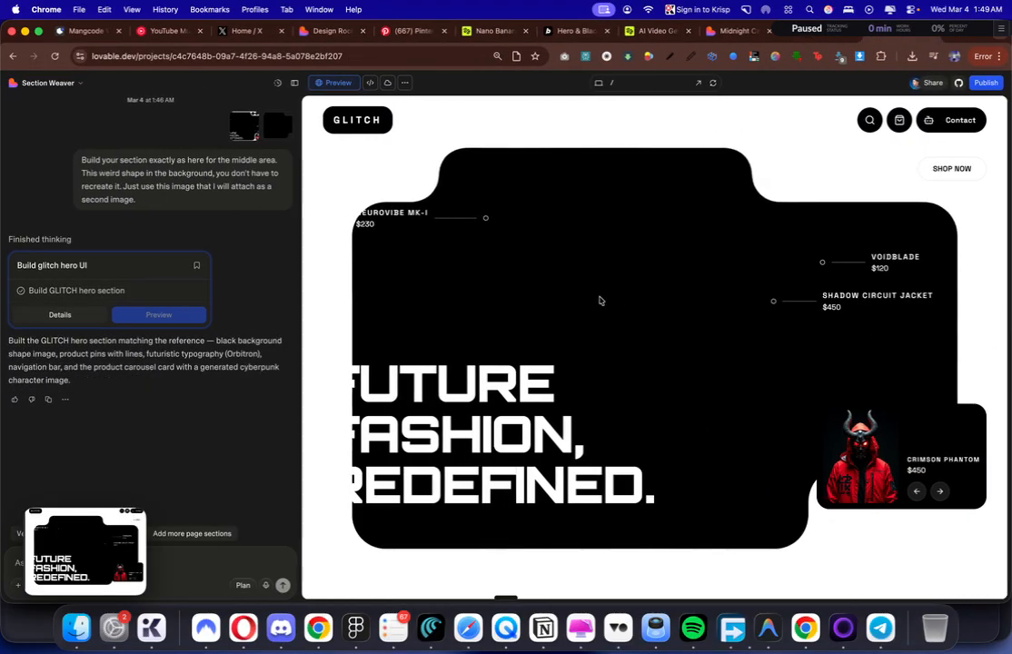
drag(300, 257, 280, 285)
Step: Attach the hero screenshot and submit a request for a full-width background with five to ten pixels top/bottom padding and an absolutely positioned bottom-right card
mouse_move(127, 550)
drag(127, 550, 145, 565)
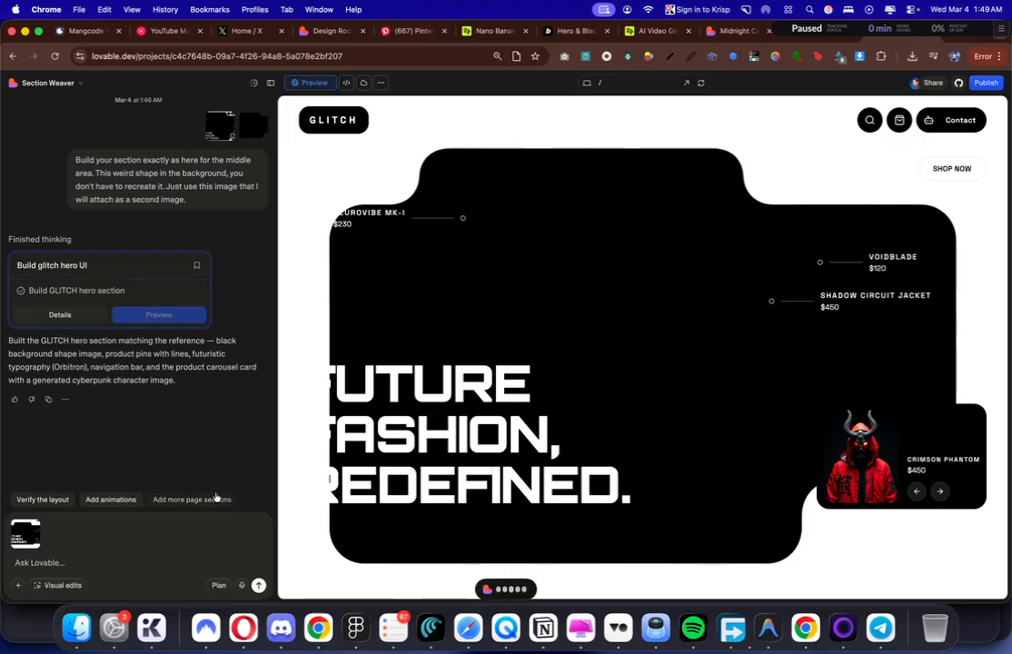
key(super+v)
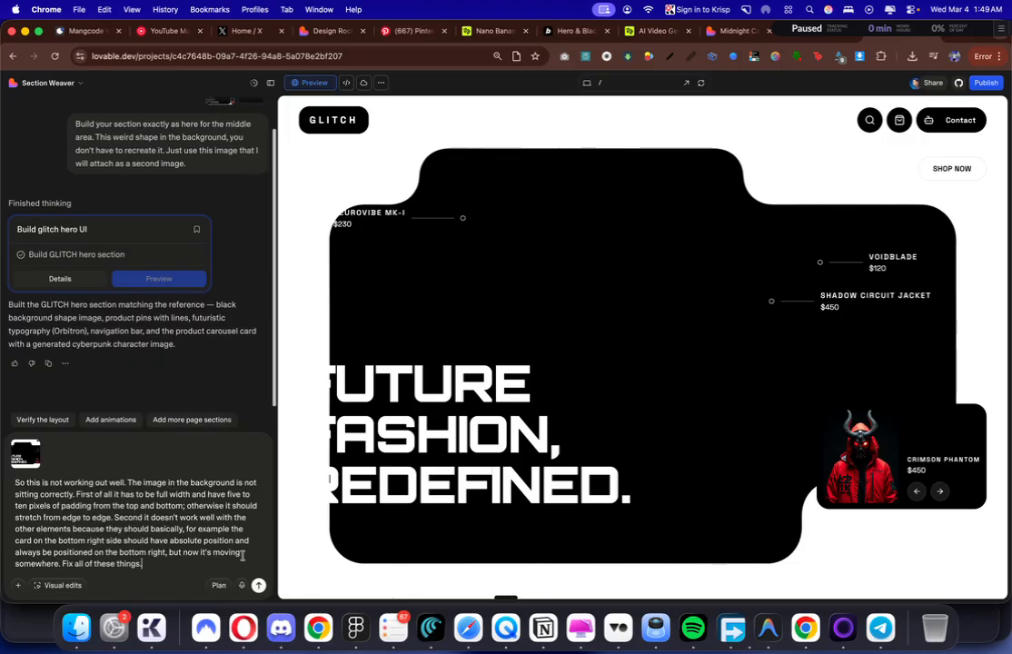
click(259, 586)
Step: Attach BACGKROUND.png from Finder to the Midnight Canvas prompt and submit a request to use it as the background on white, without the character
click(737, 31)
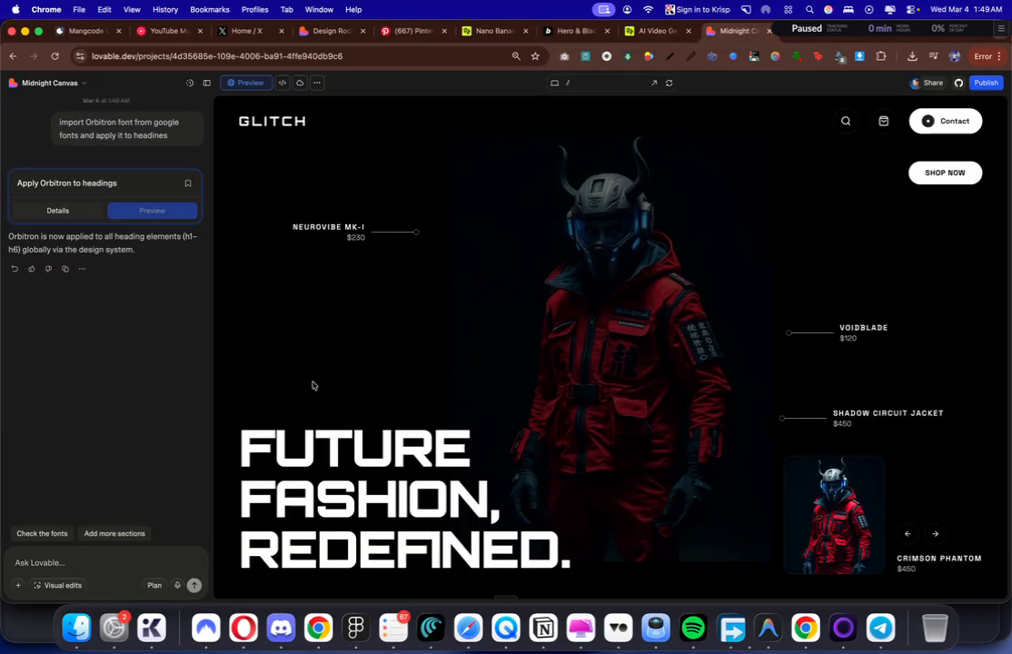
drag(210, 385, 248, 413)
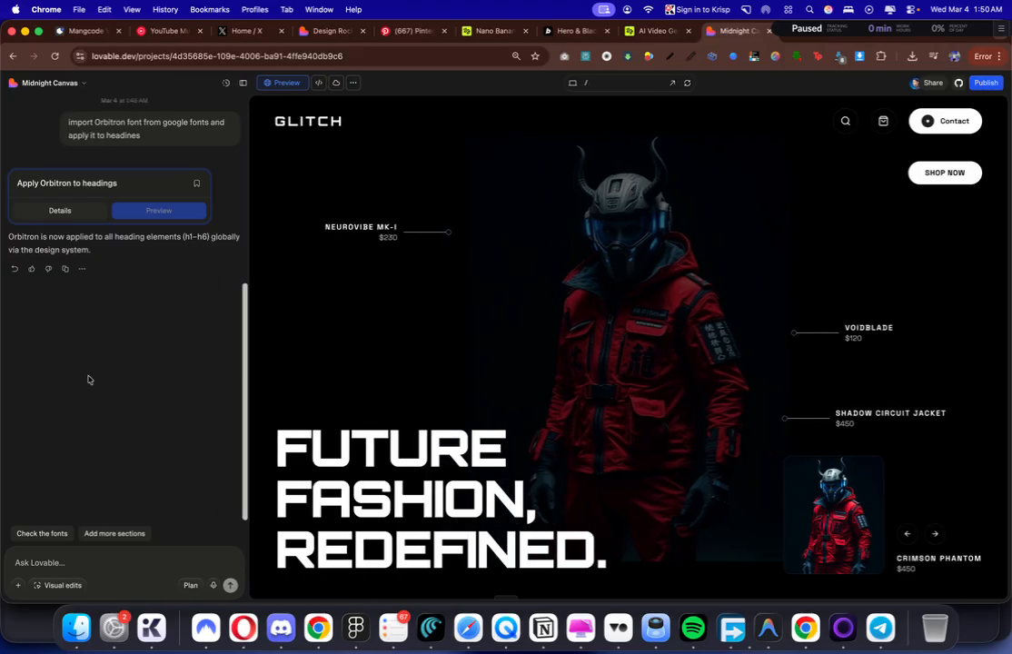
key(super+Tab)
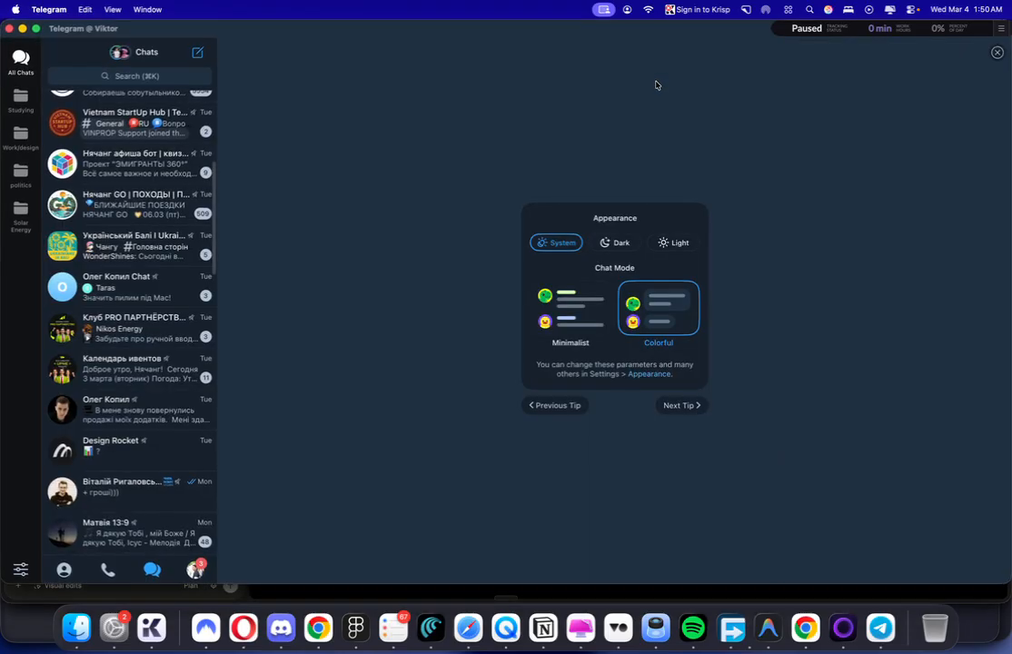
key(super+Tab)
key(super+Tab)
click(179, 338)
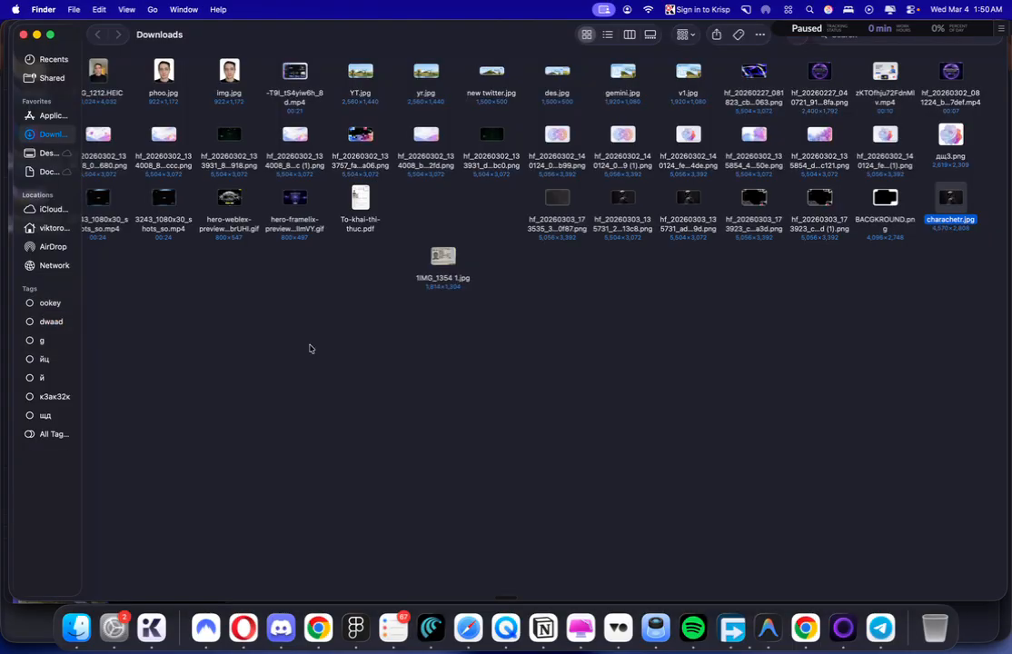
key(super+Tab)
drag(896, 209, 187, 334)
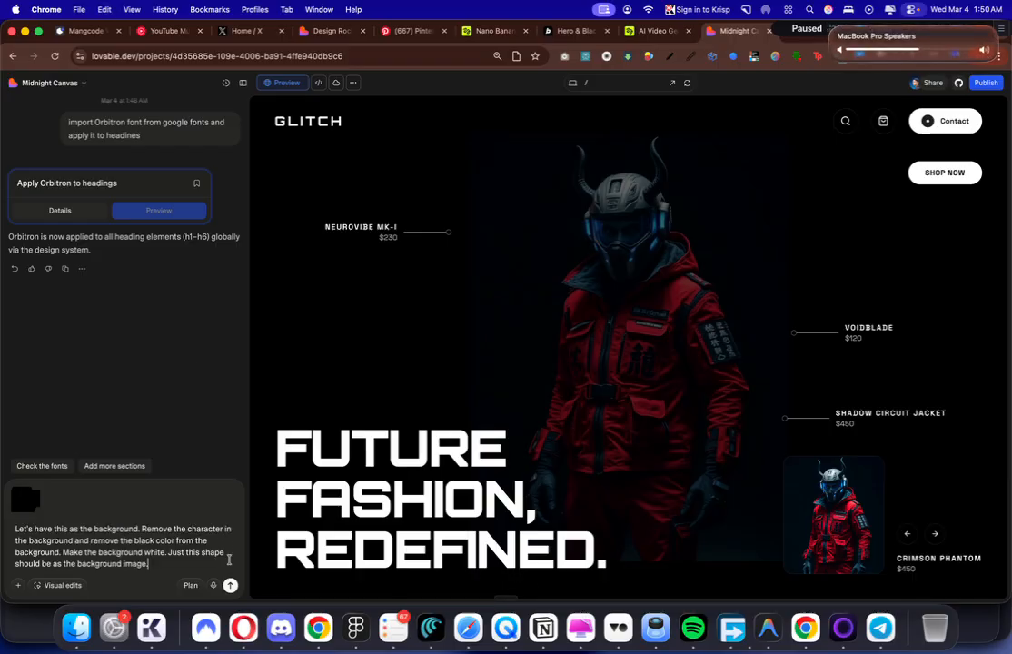
click(232, 584)
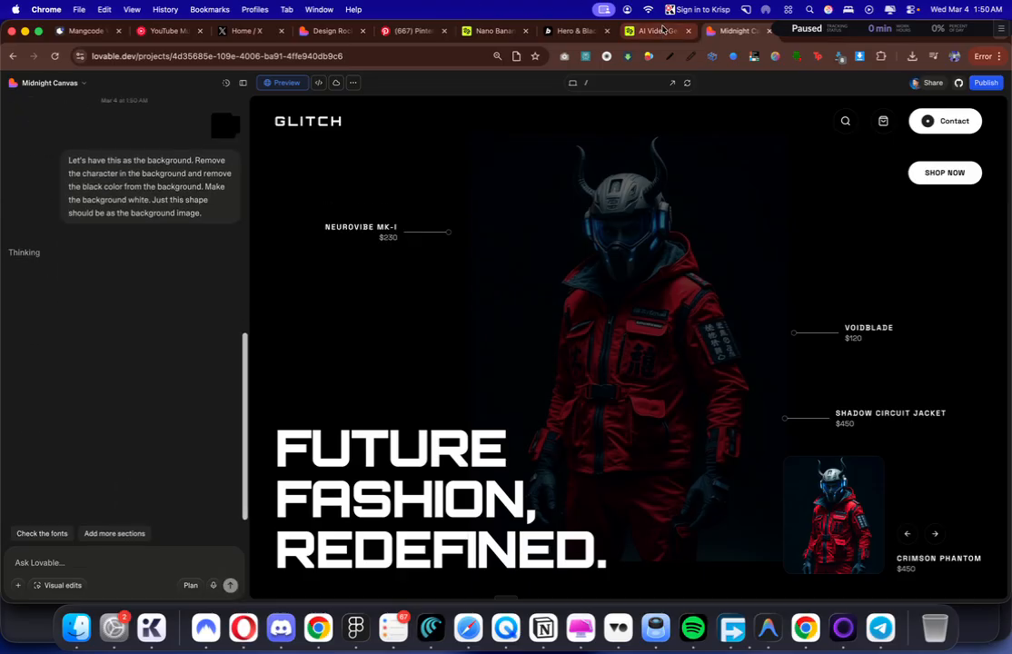
Step: Check the Higgsfield and Midnight Canvas progress, and resize the Section Weaver preview to examine the revised hero layout
click(677, 33)
click(738, 31)
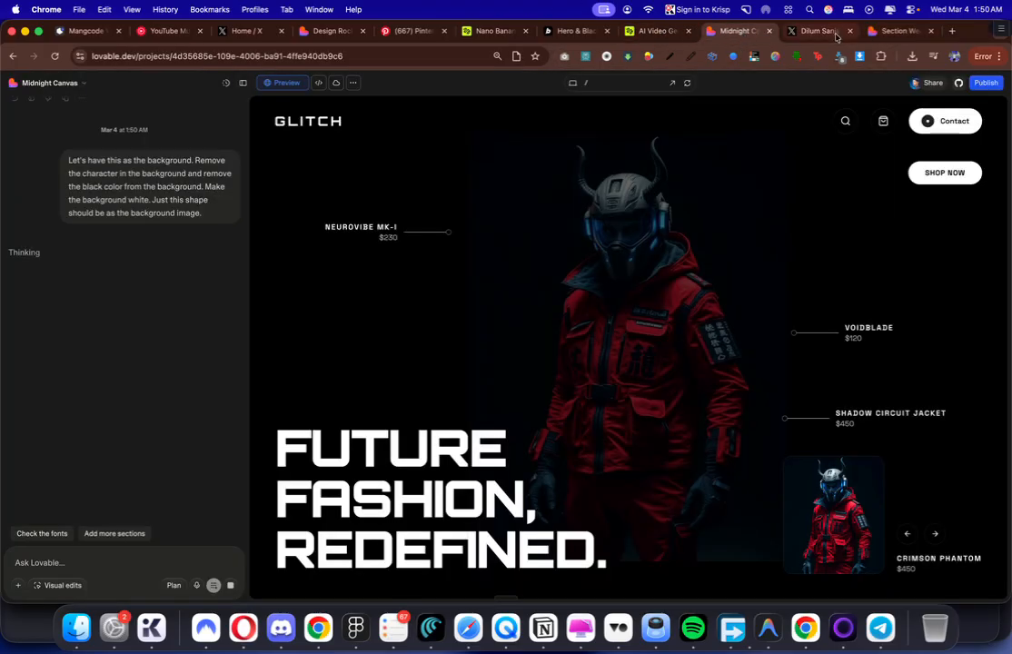
click(880, 37)
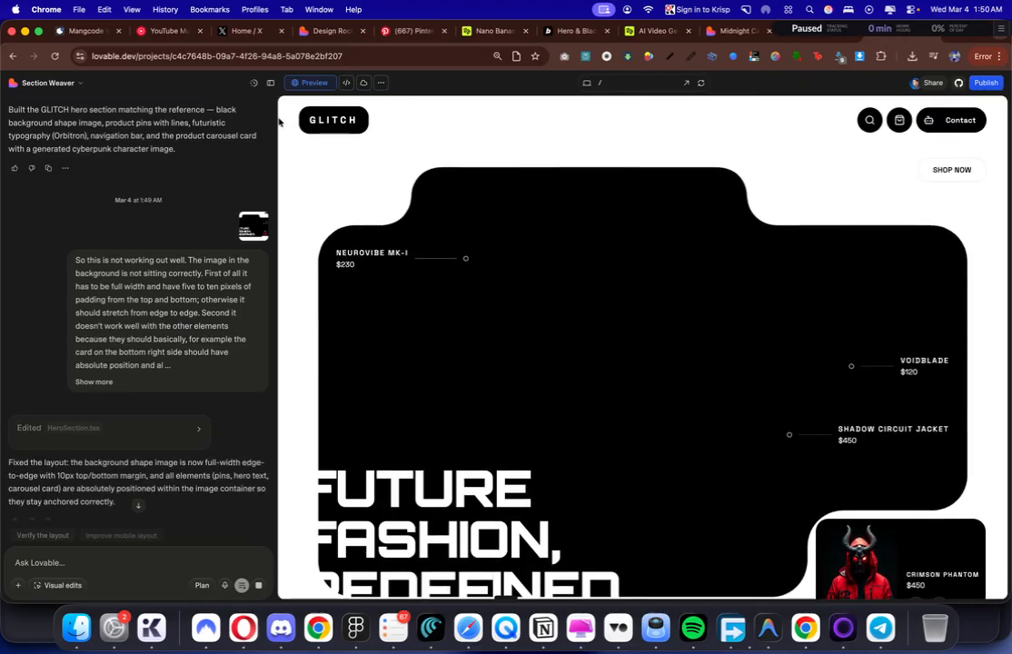
drag(273, 119, 304, 151)
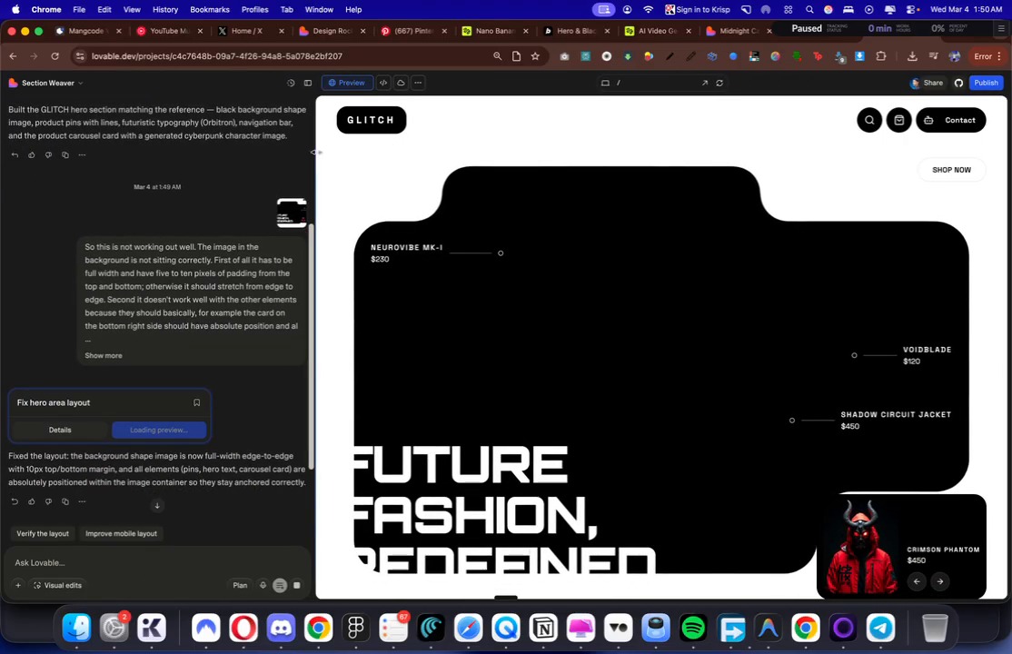
Step: Submit a Section Weaver follow-up to fix the unfilled screen width and large top and bottom paddings, and return to Midnight Canvas
click(149, 579)
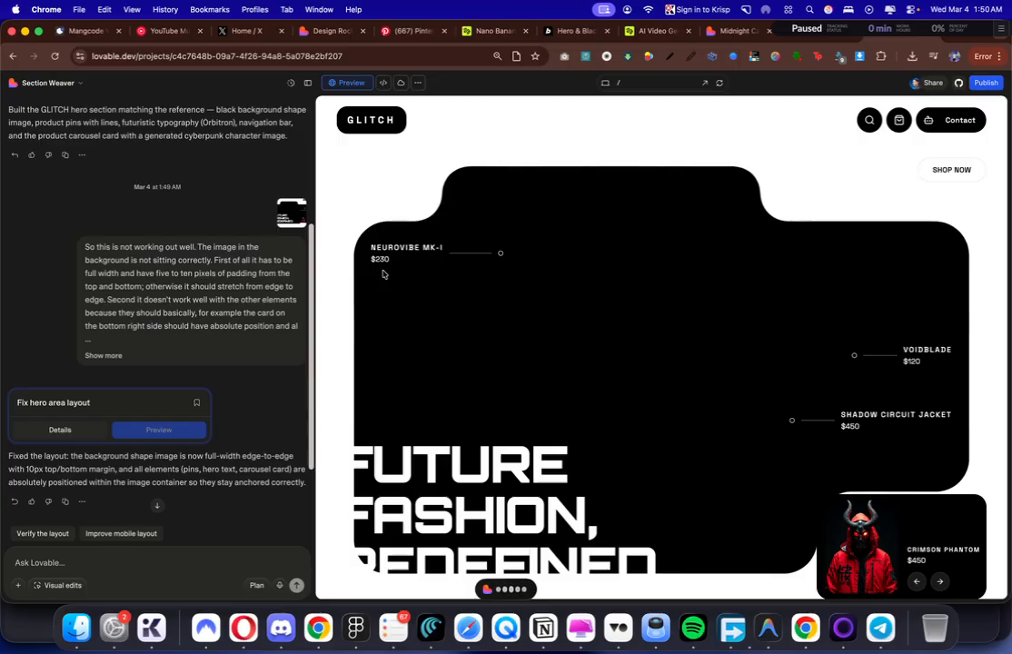
text(It's still bad. It's not filling the whole width of the screen. It has large paddings from the top and bottom and stuff like that. Shit just fix it man.)
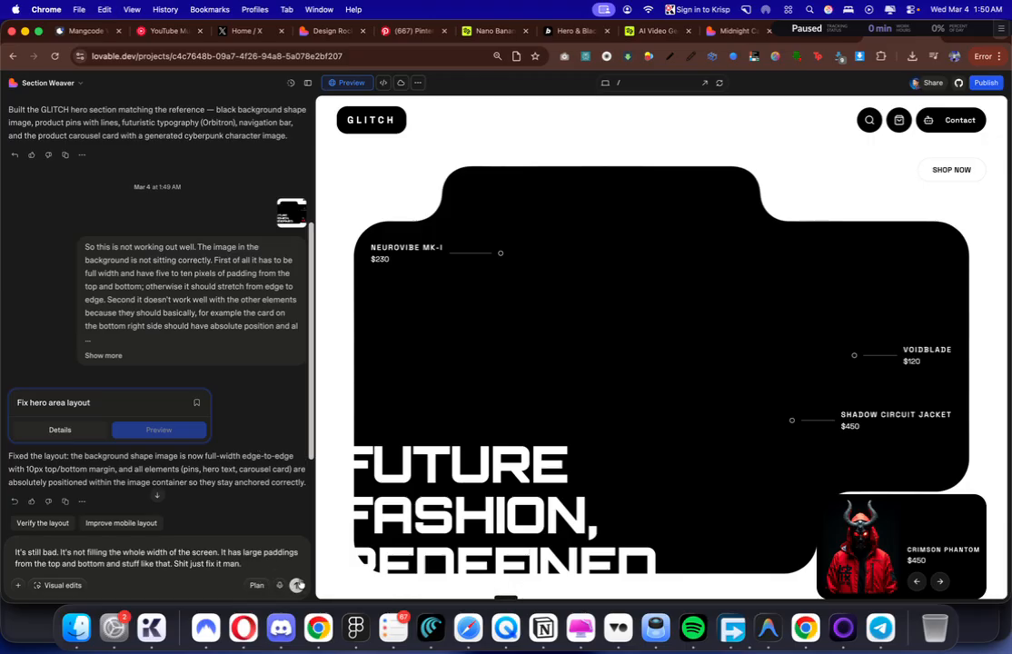
click(296, 585)
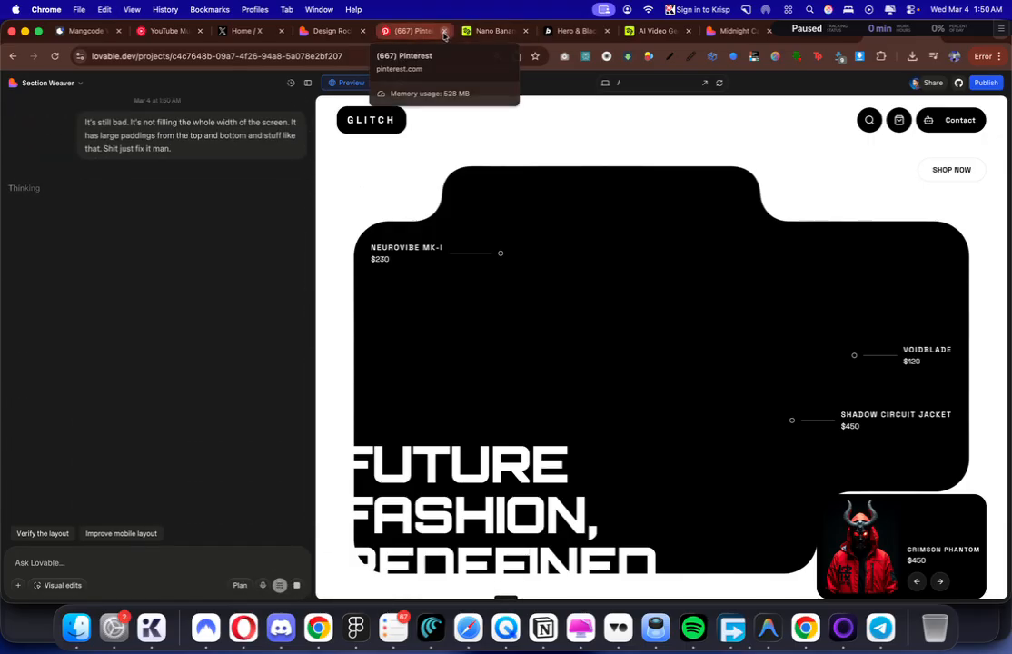
click(324, 36)
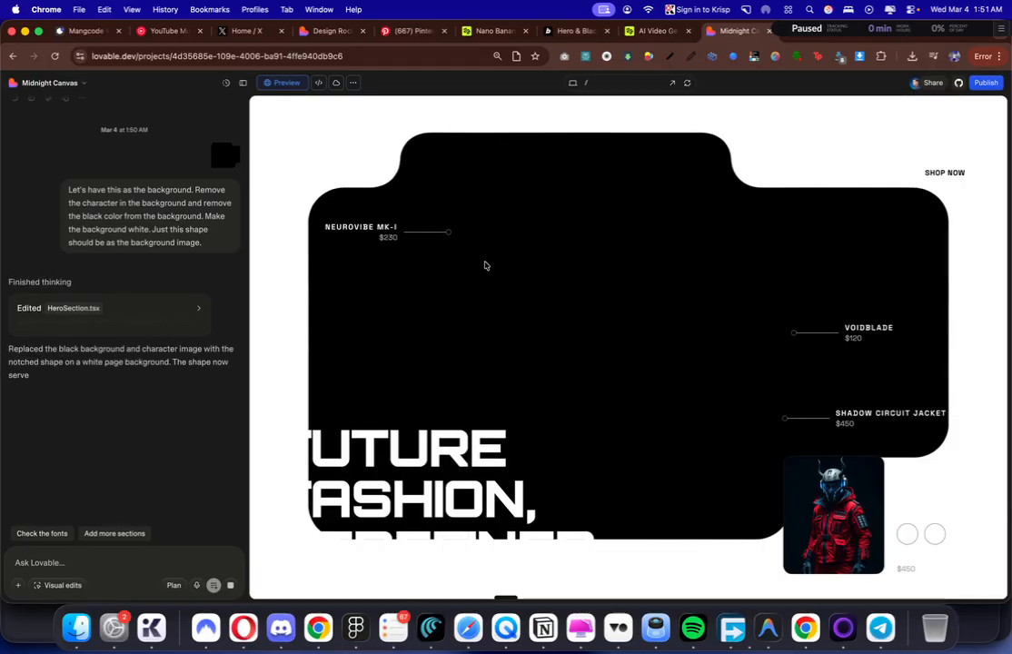
Step: Open BACGKROUND.png from Downloads to inspect the margins around its shape, and check the Section Weaver and Midnight Canvas previews
click(77, 627)
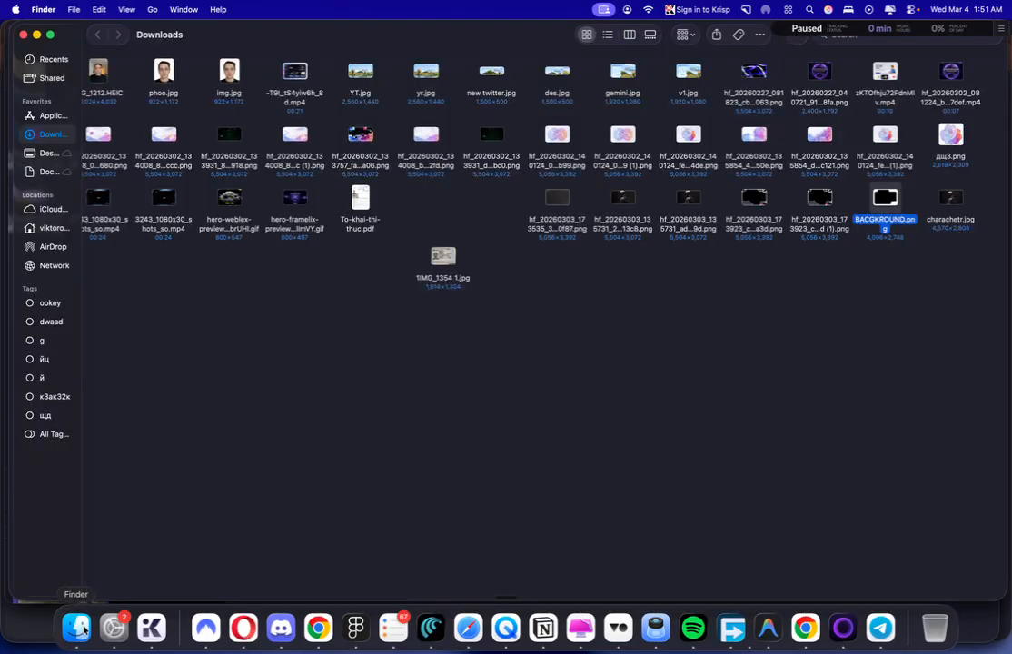
double_click(889, 198)
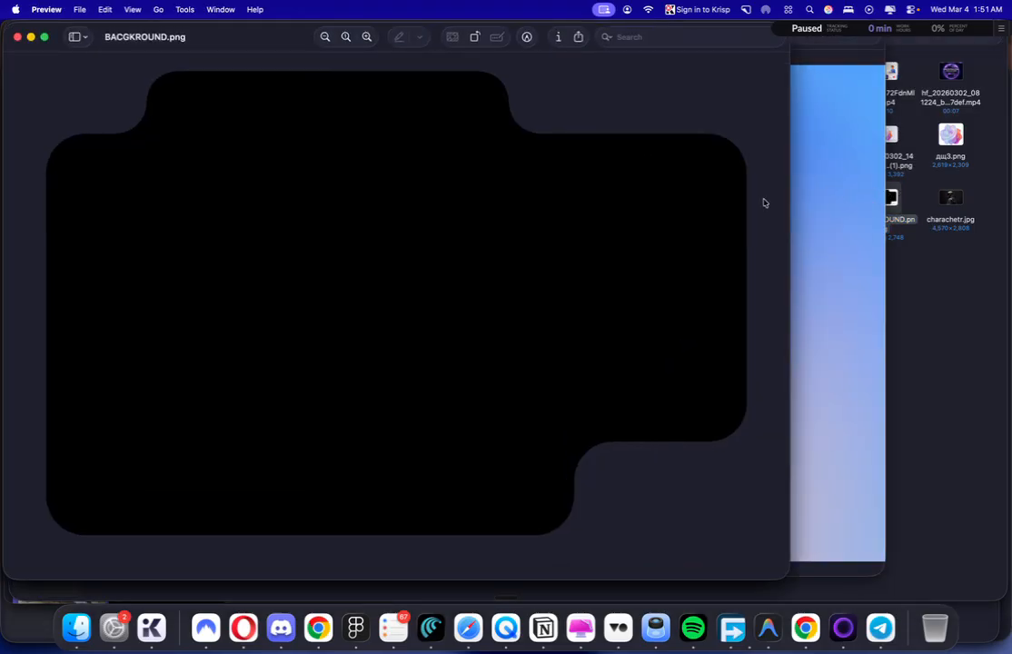
key(cmd+q)
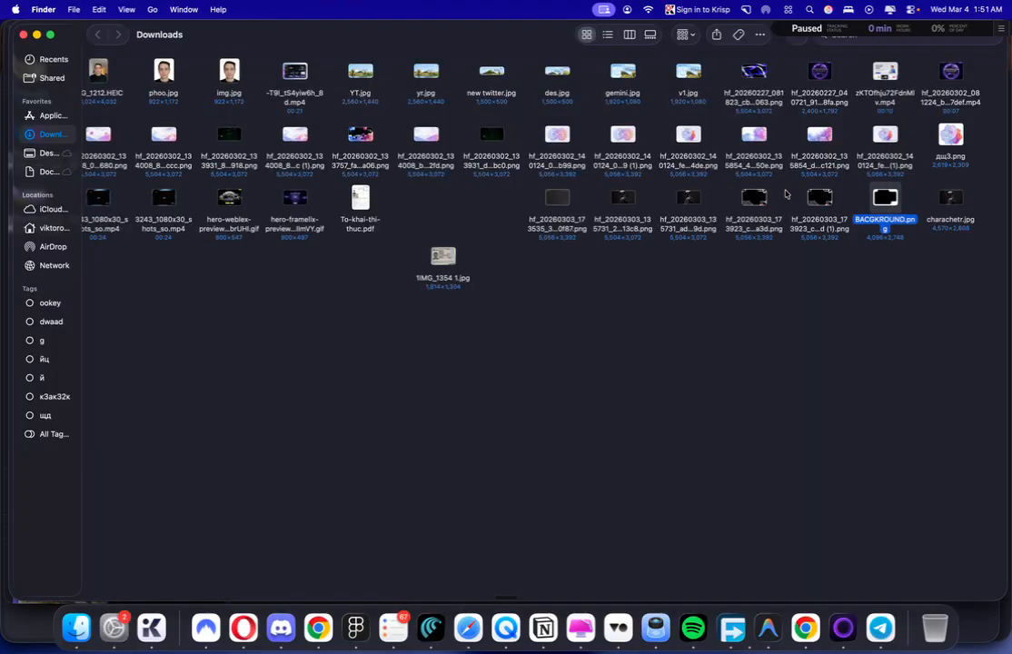
key(cmd+Tab)
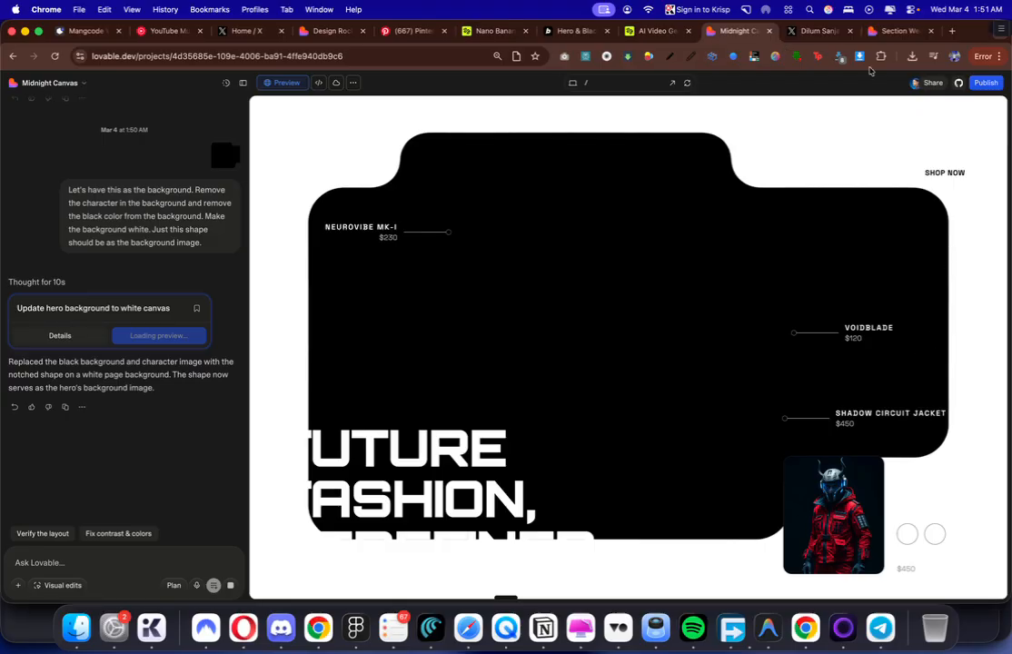
click(896, 32)
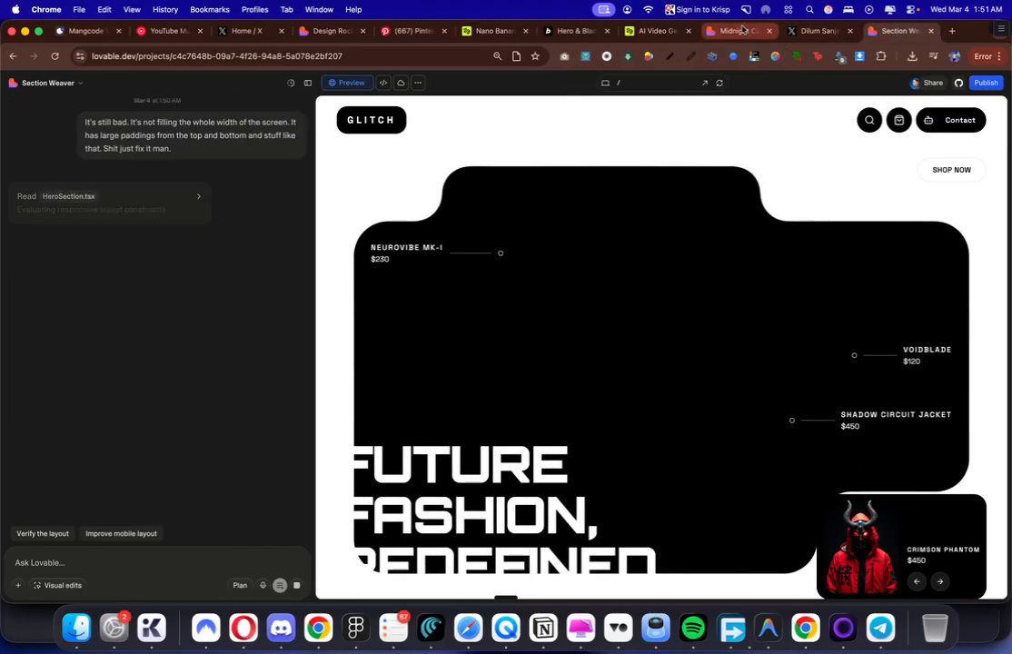
click(737, 31)
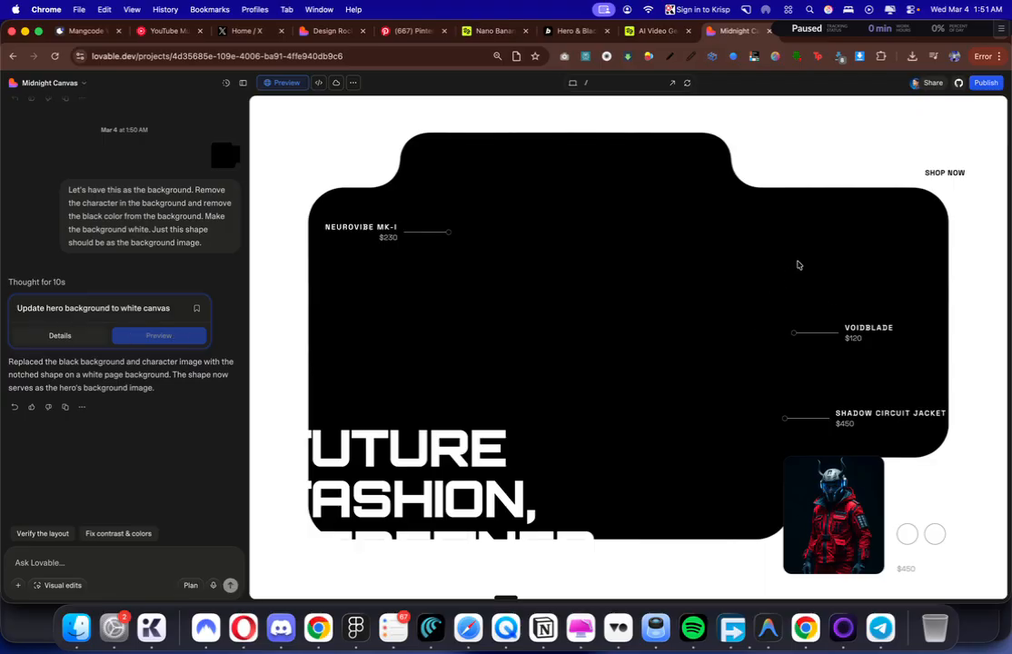
Step: Switch to Figma and tighten the black rectangle inside the mask group around the notched shape, to about 3656 × 2423
key(super+Tab)
scroll(669, 384, up, 4)
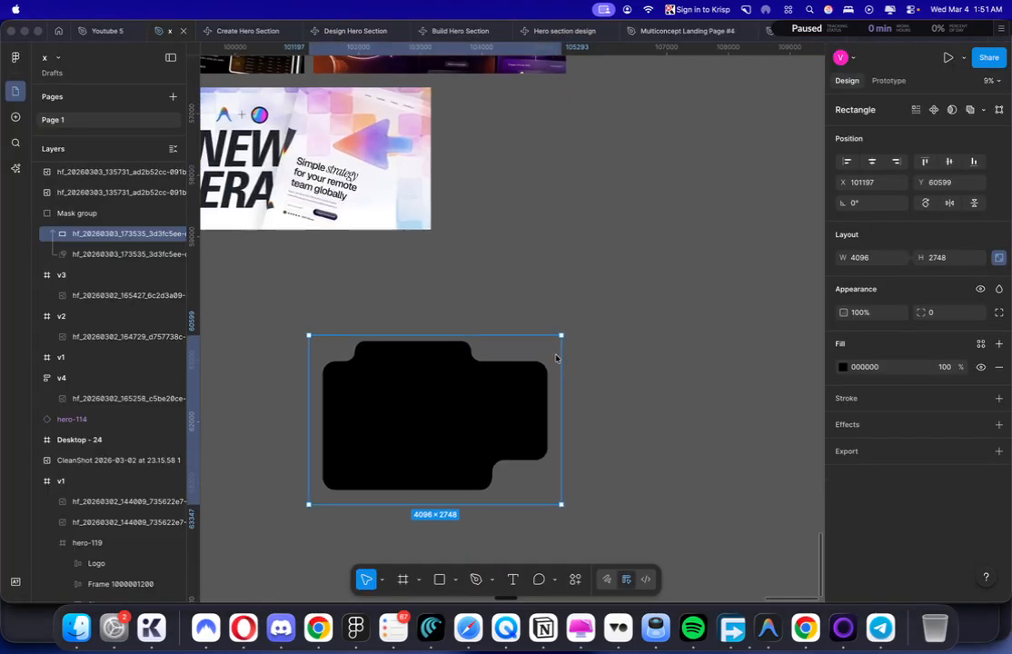
scroll(556, 358, up, 4)
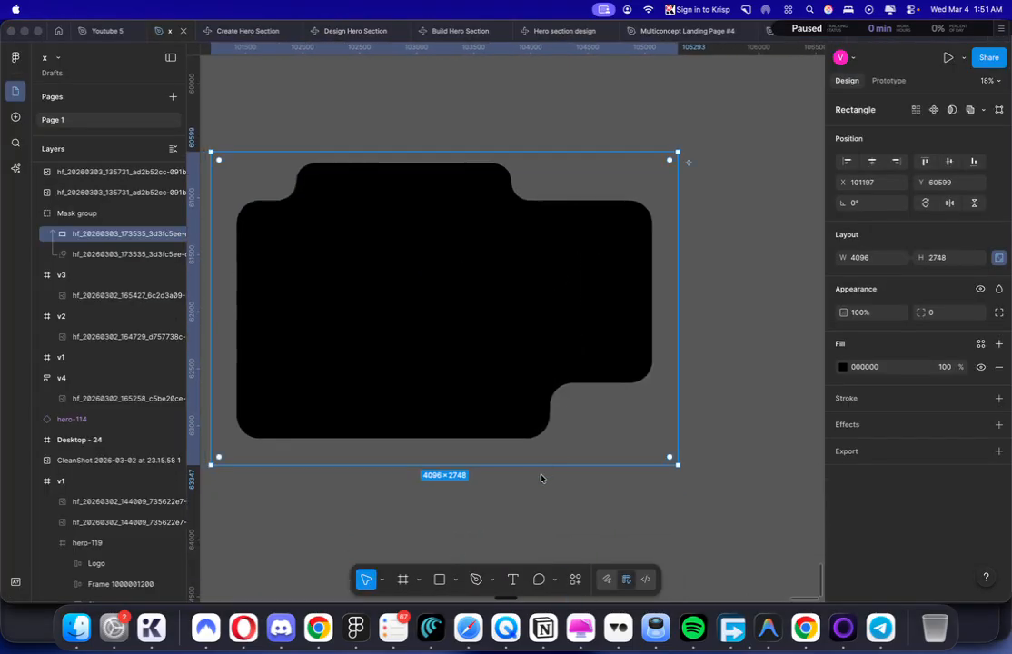
drag(540, 465, 533, 443)
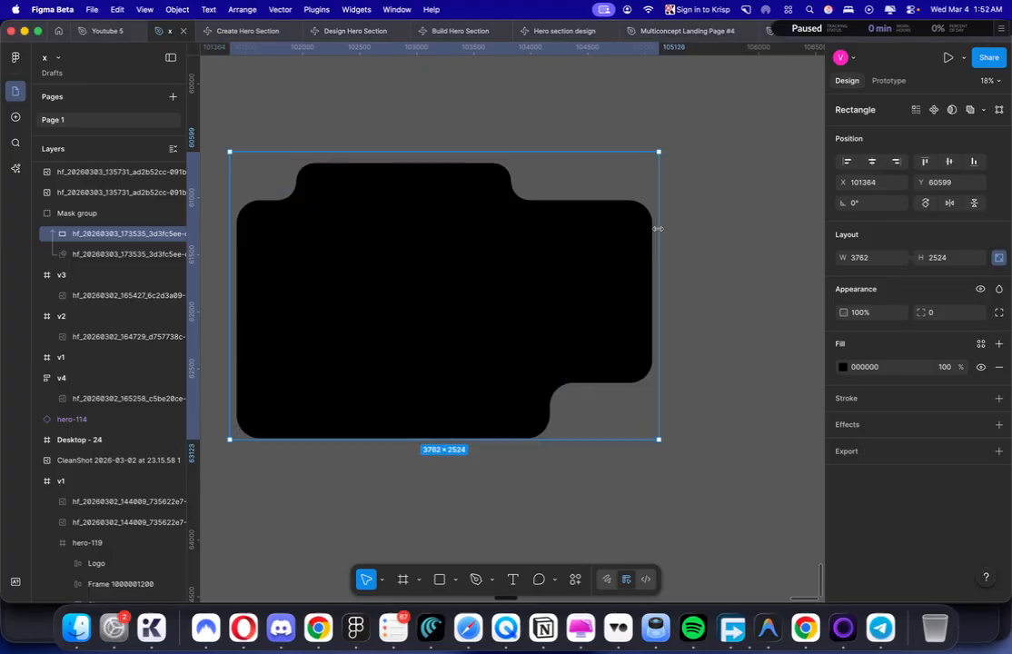
drag(660, 231, 658, 229)
click(583, 145)
click(558, 193)
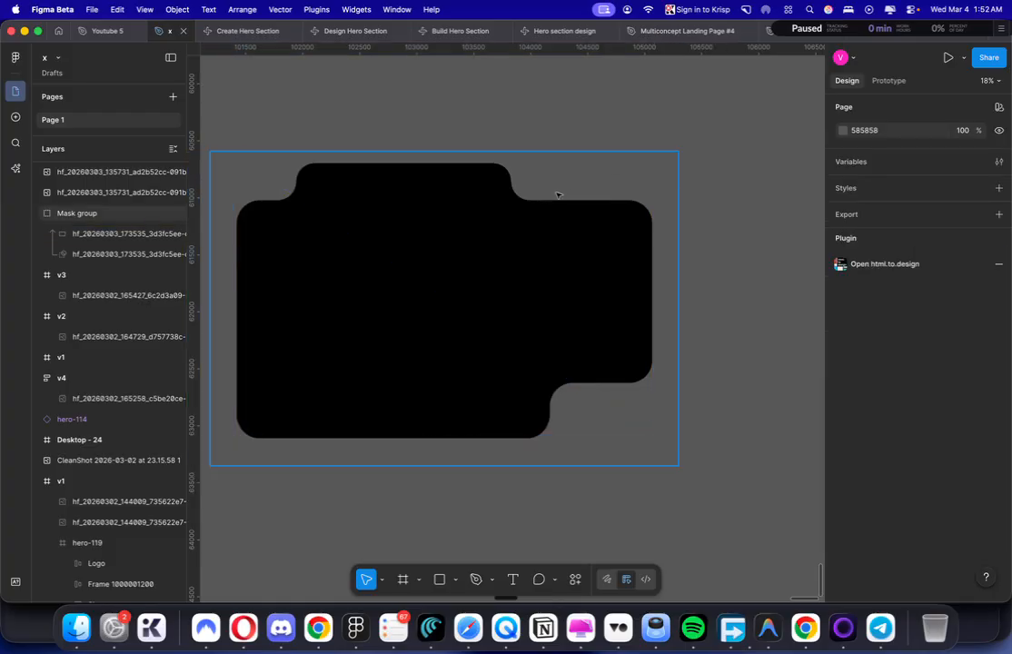
drag(525, 154, 527, 146)
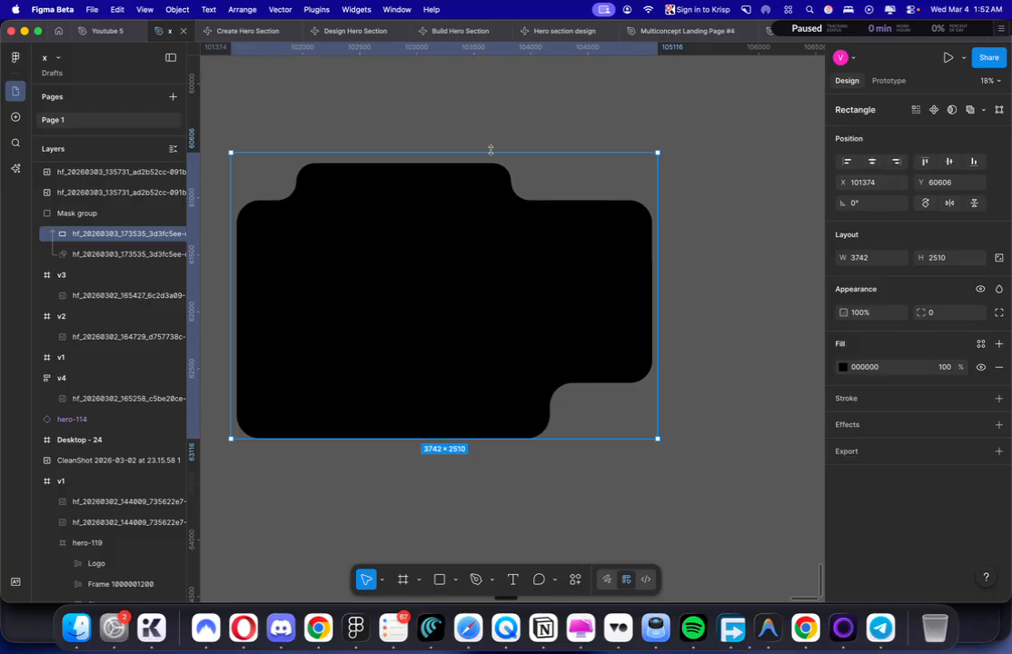
drag(491, 150, 492, 163)
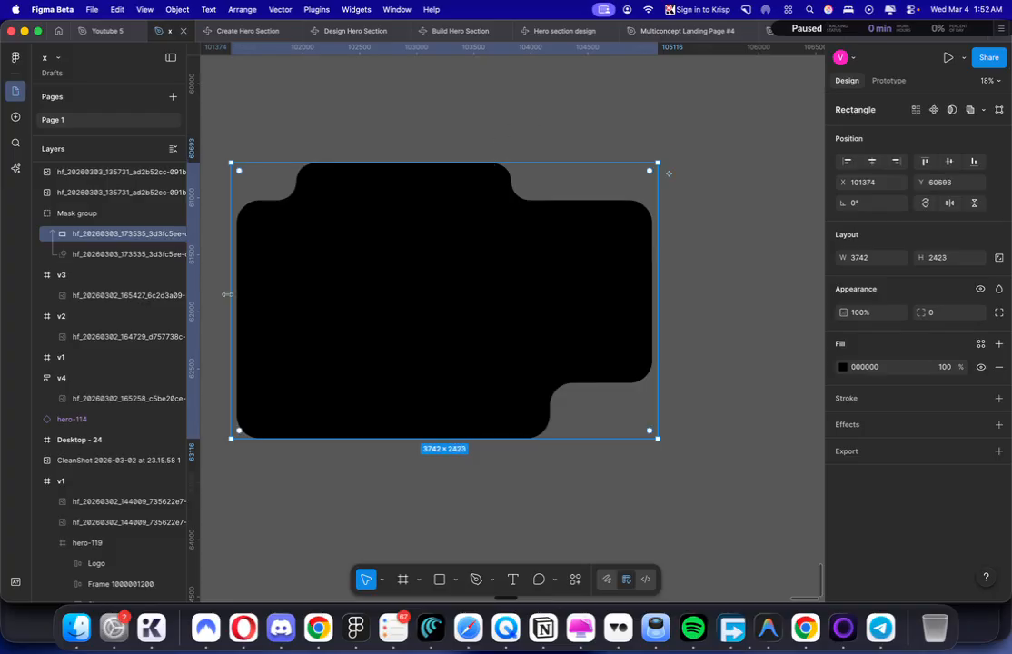
drag(231, 288, 235, 288)
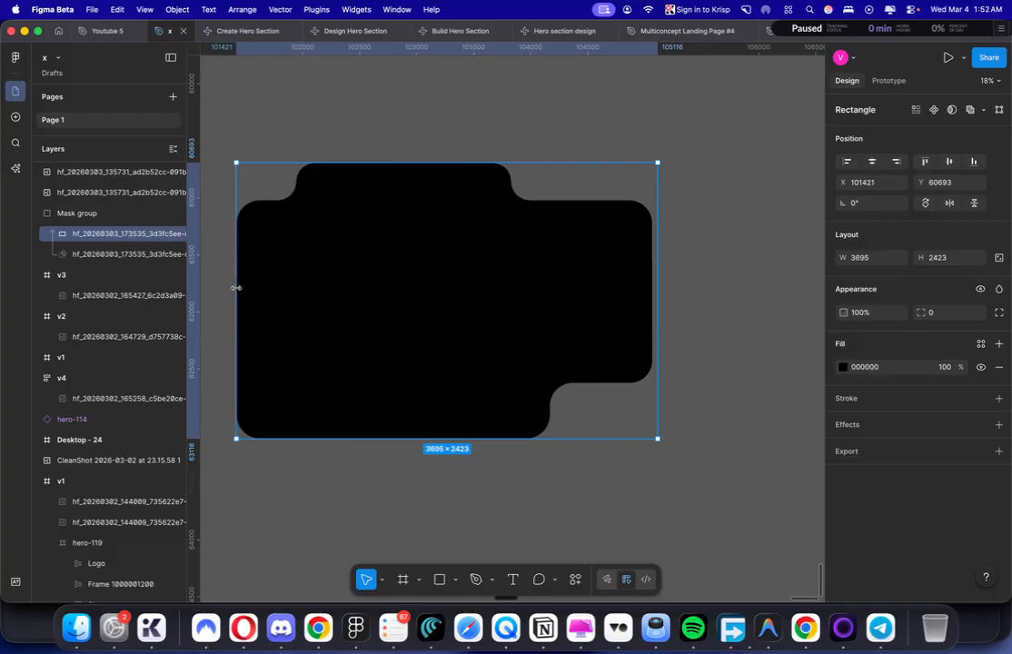
drag(658, 244, 655, 245)
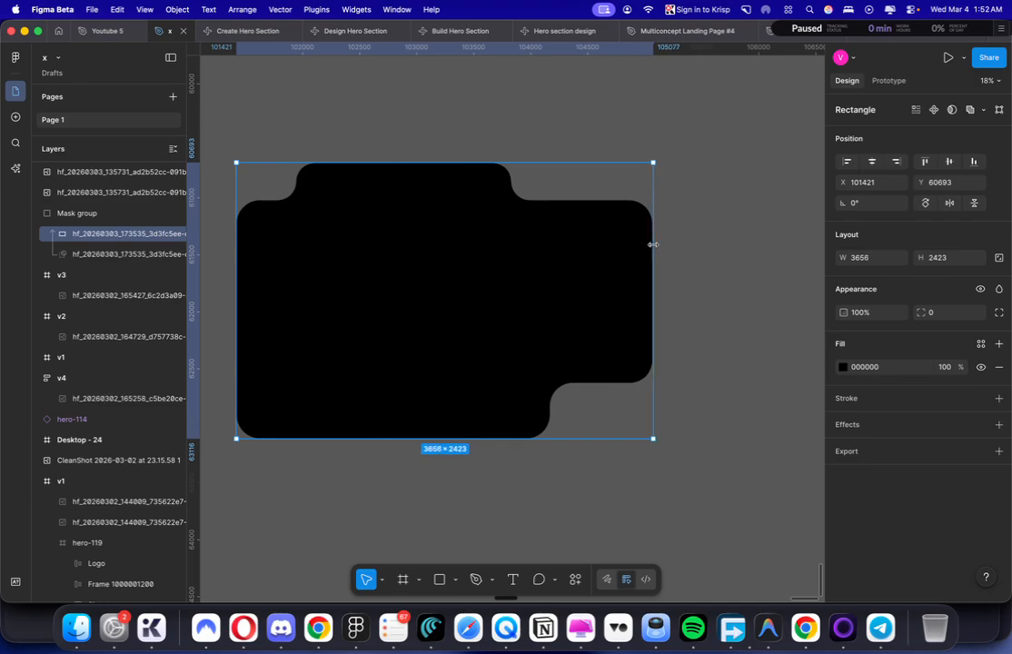
Step: Reduce the mask image inside the mask group to a height of about 2435, aligning its upper and lower edges with the shape
click(58, 214)
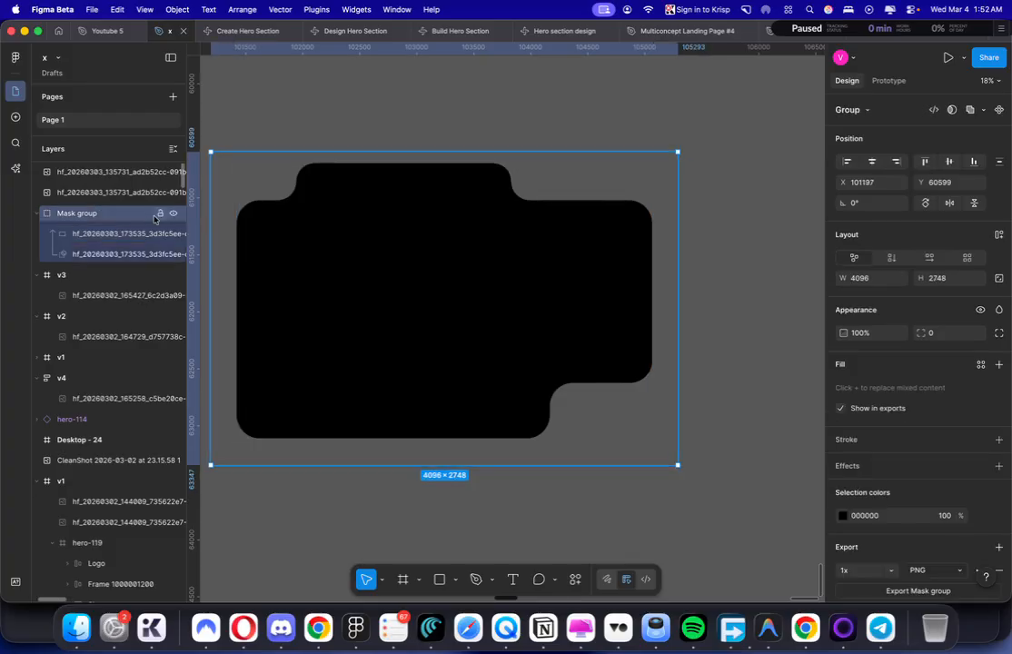
click(82, 235)
key(Tab)
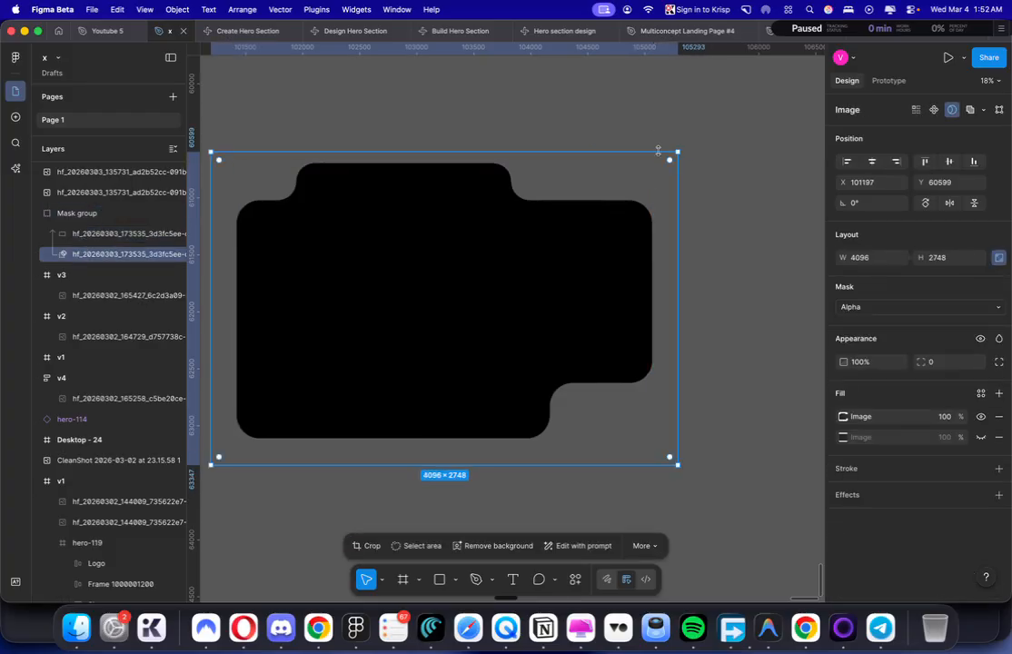
mouse_move(658, 150)
mouse_down()
mouse_move(656, 174)
mouse_move(649, 161)
mouse_up()
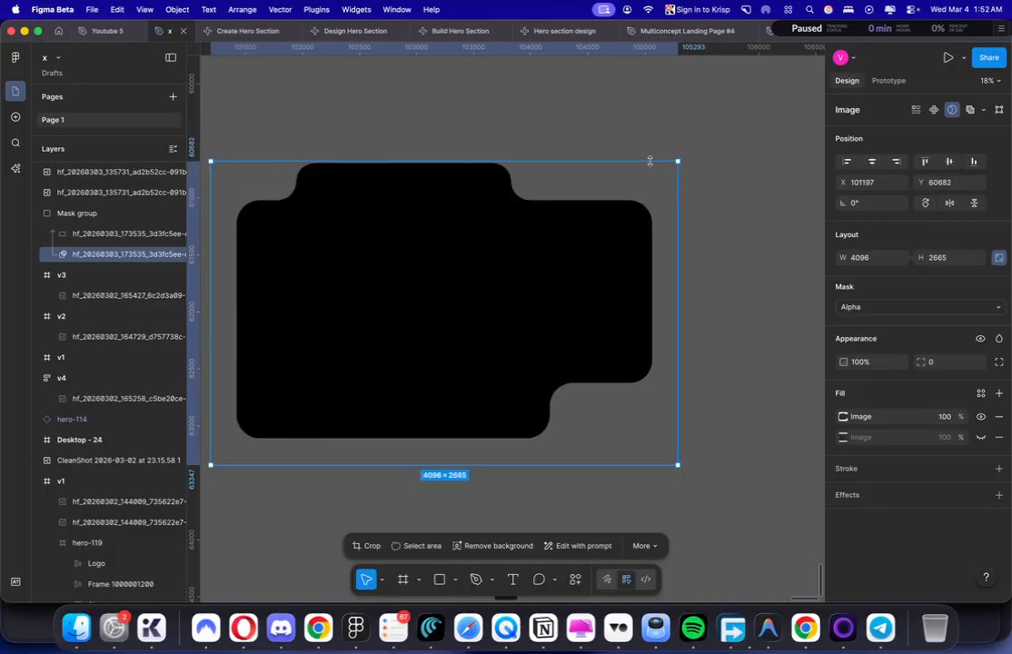
drag(548, 465, 548, 438)
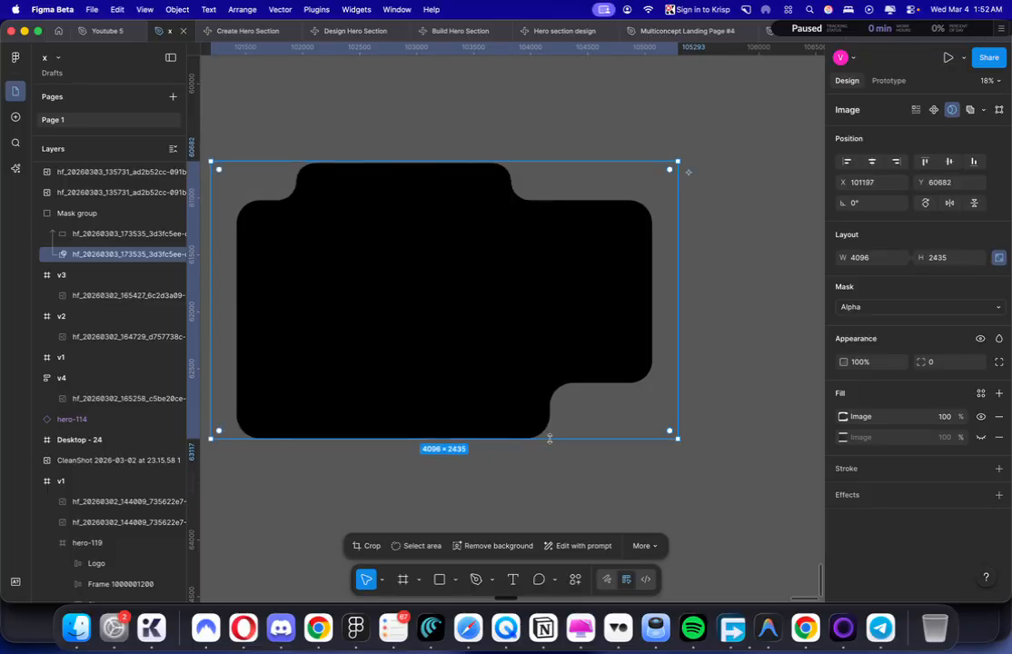
Step: Switch to Section Weaver in Chrome and submit a request to remove the top padding and add about 4 pixels of left padding
key(super+Tab)
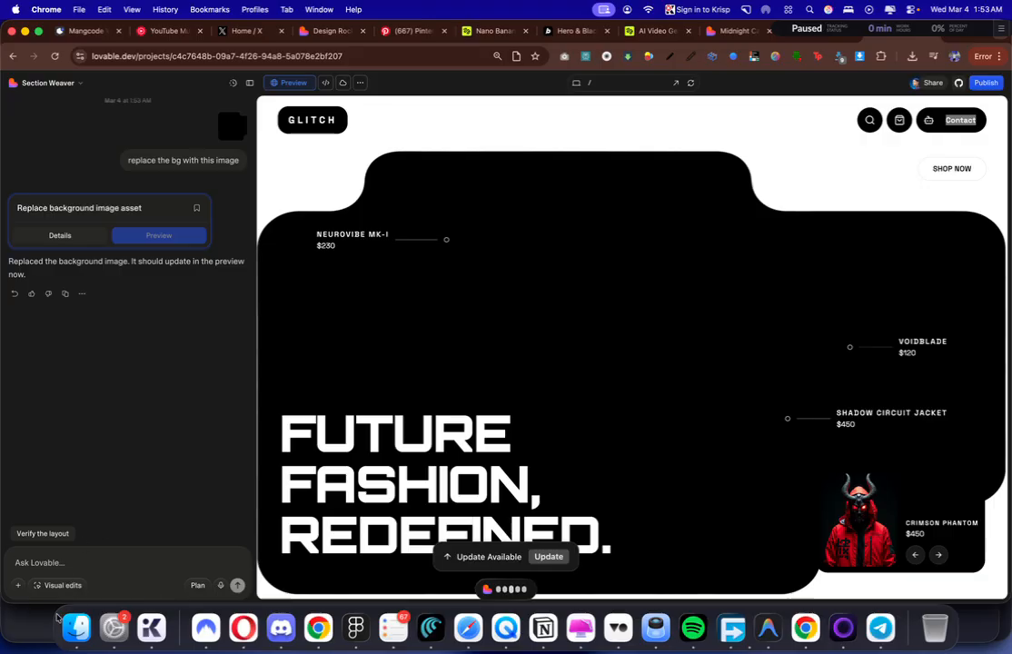
click(75, 569)
text(There is some padding on the top, get rid of that.)
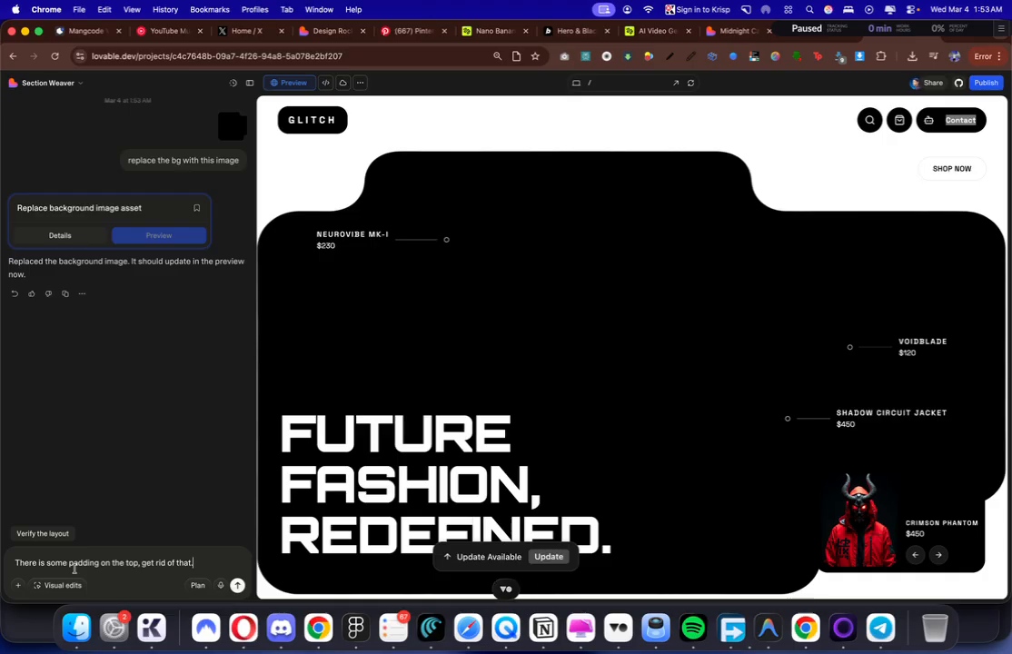
text( Also add about 4 pixels padding from the left side.)
key(Return)
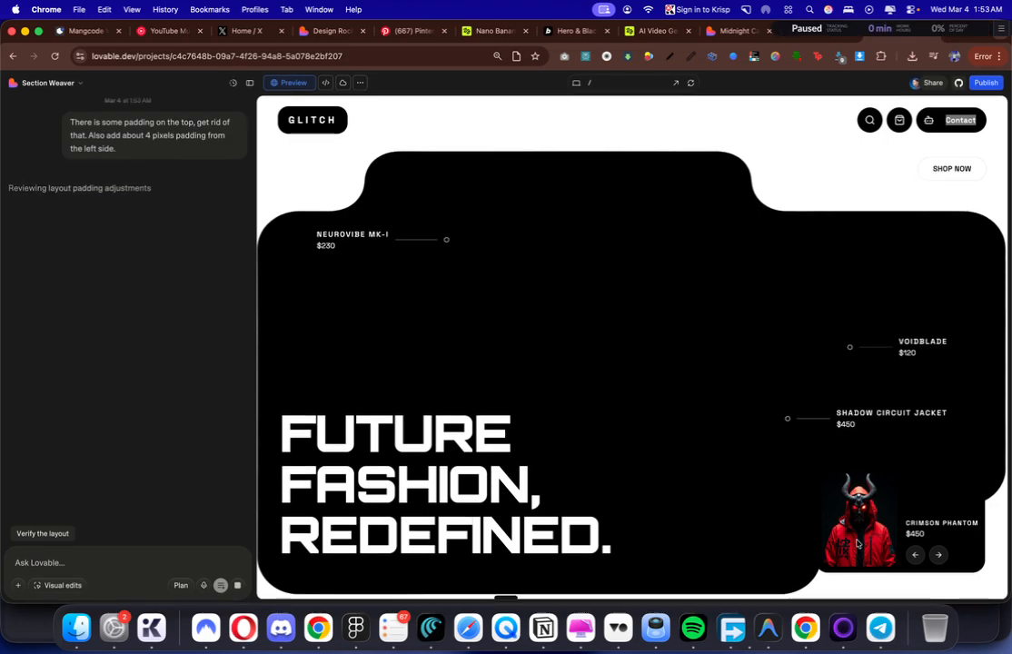
Step: Compare the Pinterest Glitch reference with the trimmed Figma shape and check the Section Weaver padding update
click(881, 628)
key(super+Tab)
click(411, 30)
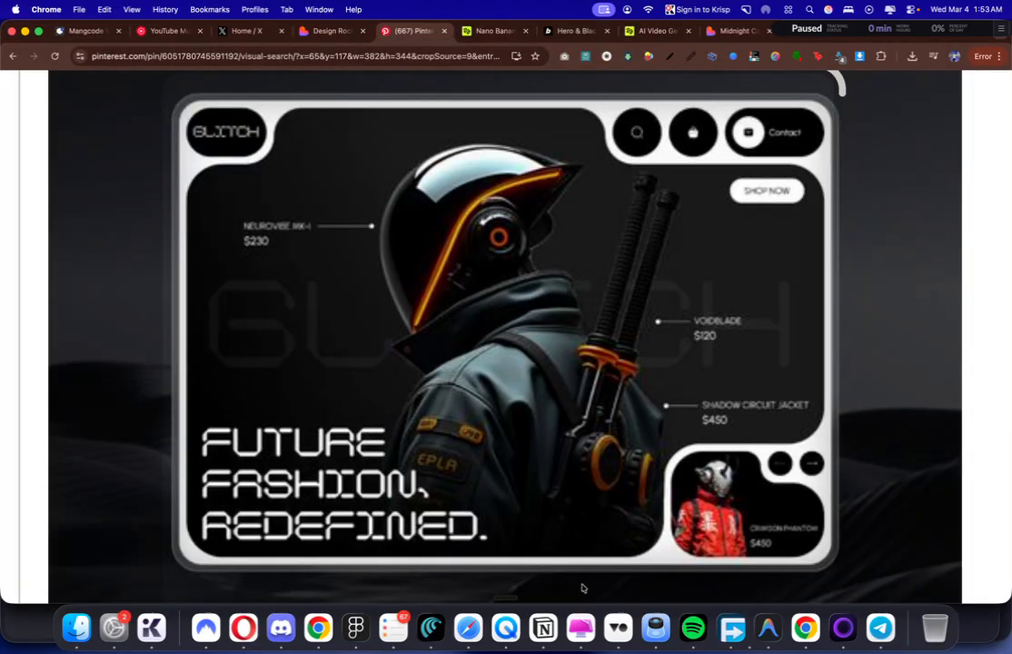
click(355, 628)
scroll(738, 410, up, 3)
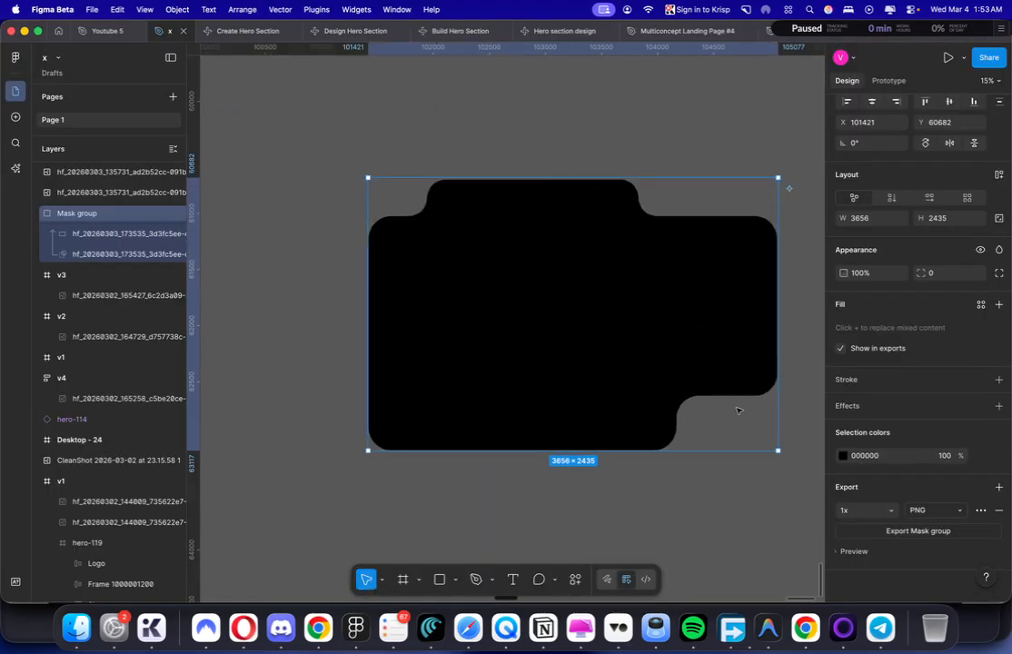
key(super+Tab)
click(898, 31)
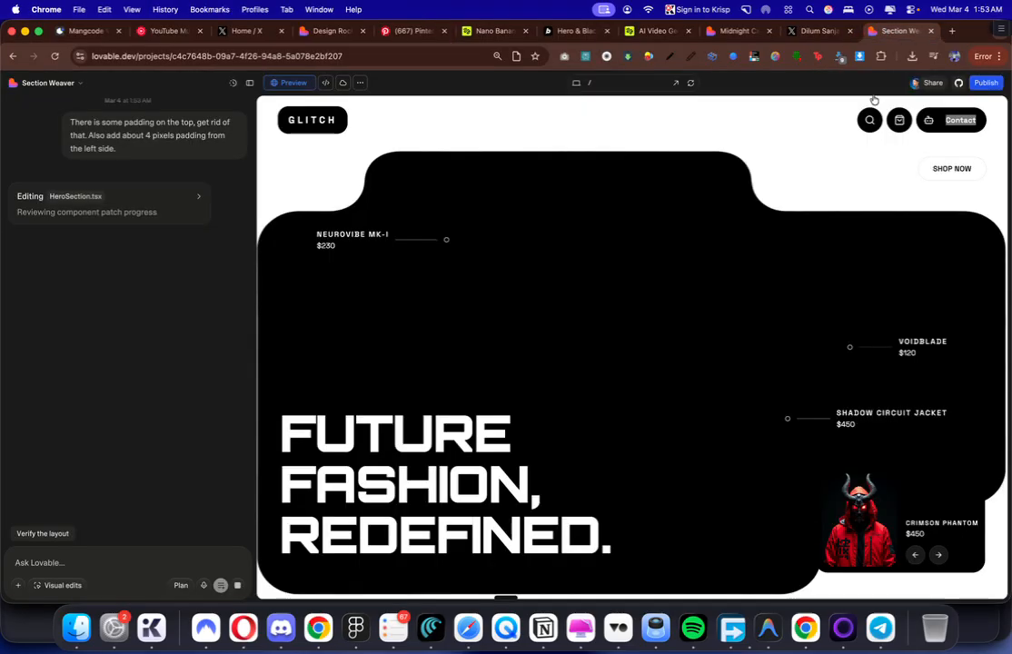
click(411, 30)
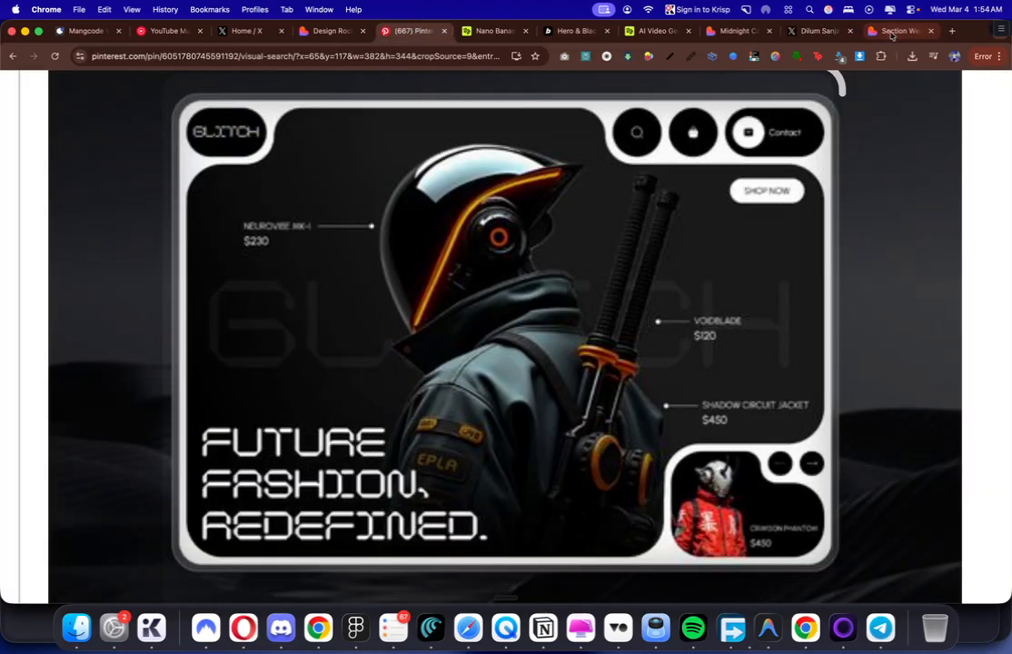
click(898, 31)
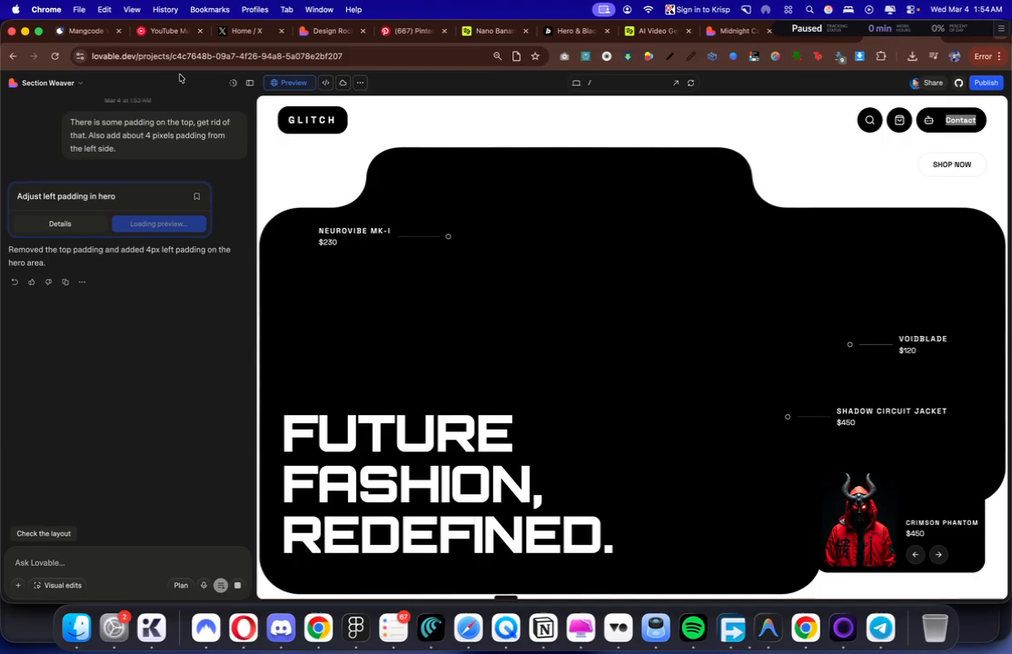
Step: Refresh the Section Weaver preview and submit a request to remove the remaining top padding by positioning the nav absolutely inside the hero
click(691, 84)
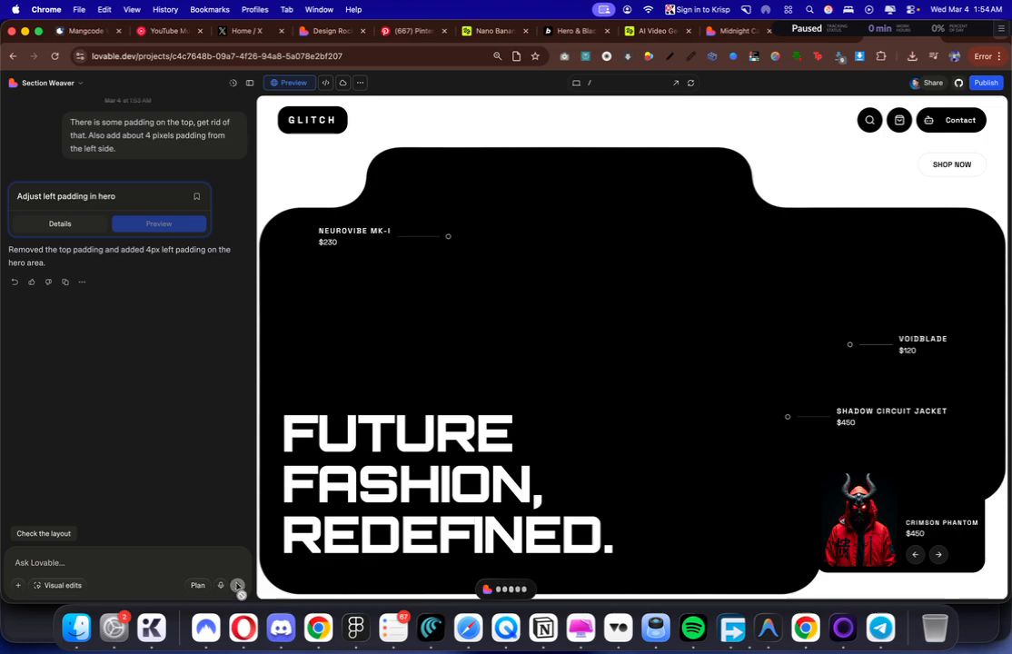
text(Still have top padding, fucking idiot. Maybe it's because of the nav. Just give the nav absolute positioning so it's inside of the hero section, you motherfucker.)
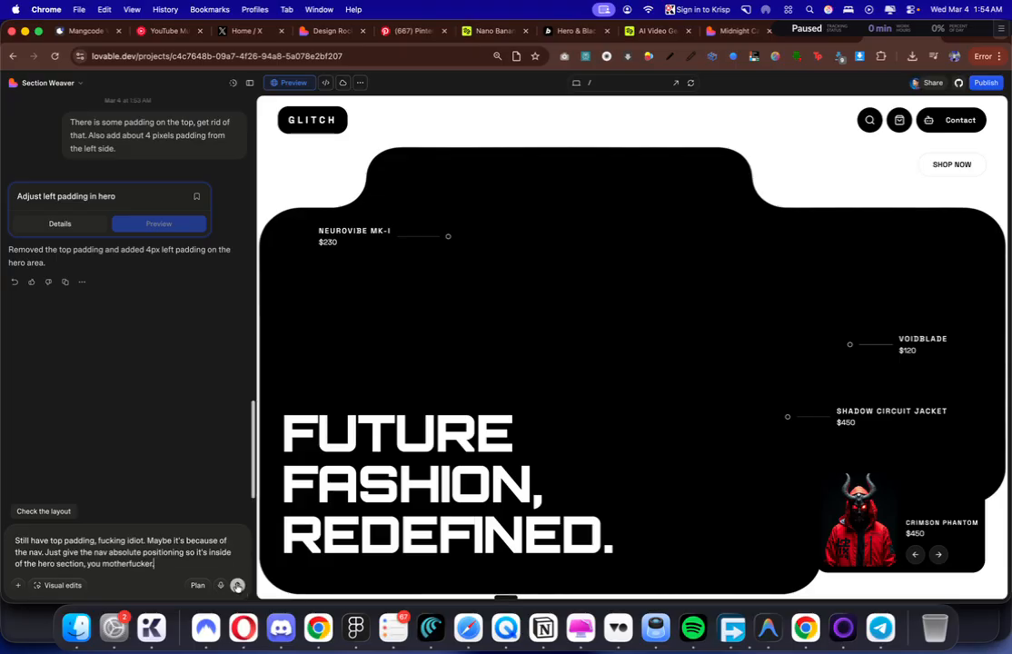
click(237, 586)
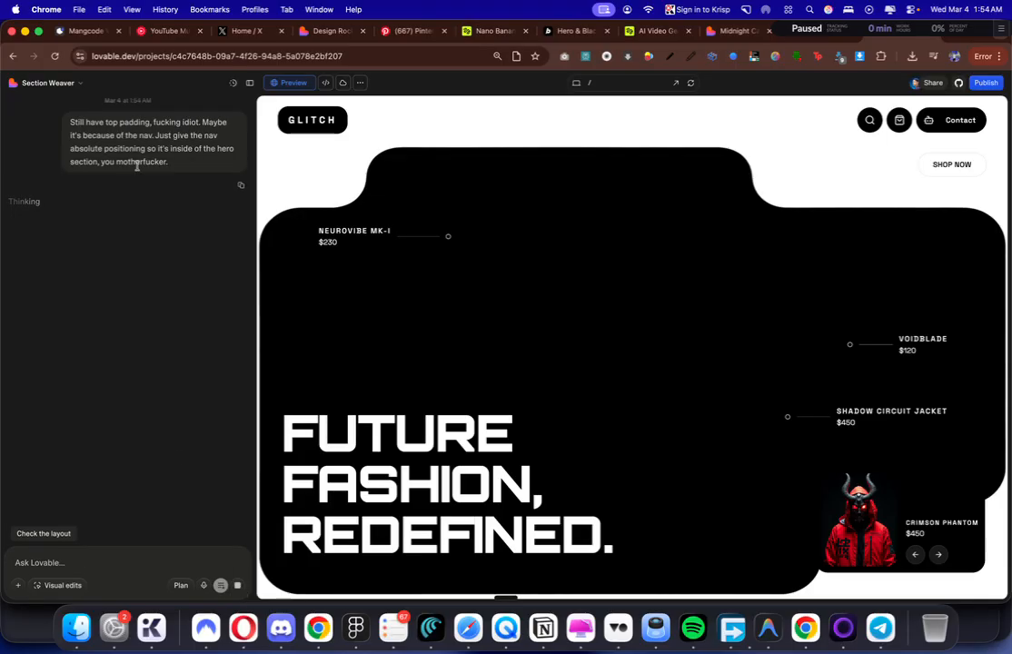
Step: Capture screenshots of the navigation bar area of the Glitch image in Higgsfield and return to Section Weaver
click(332, 31)
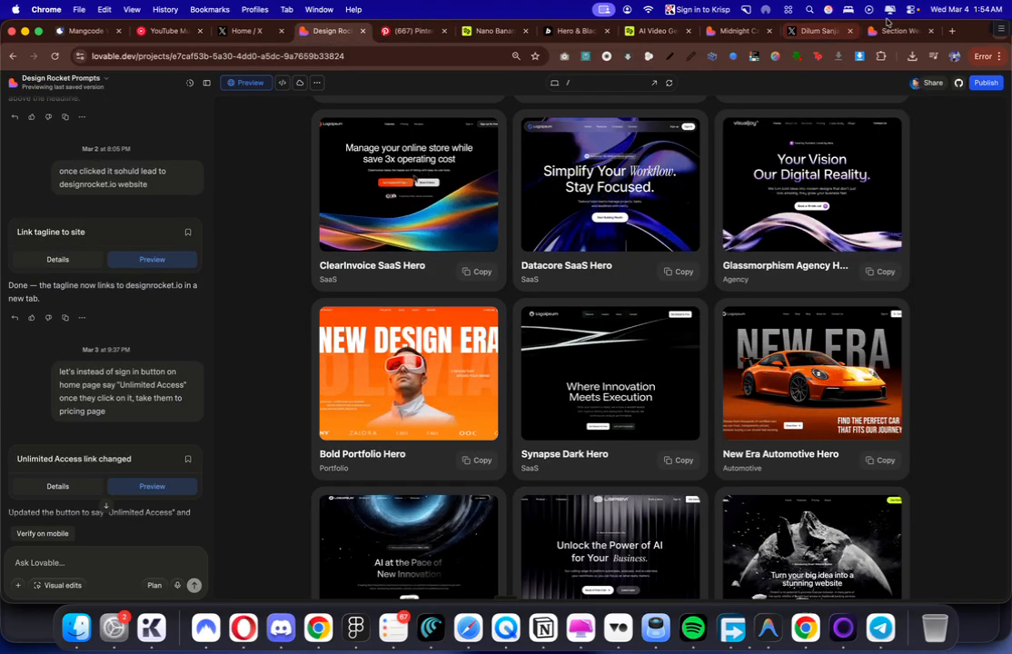
click(889, 31)
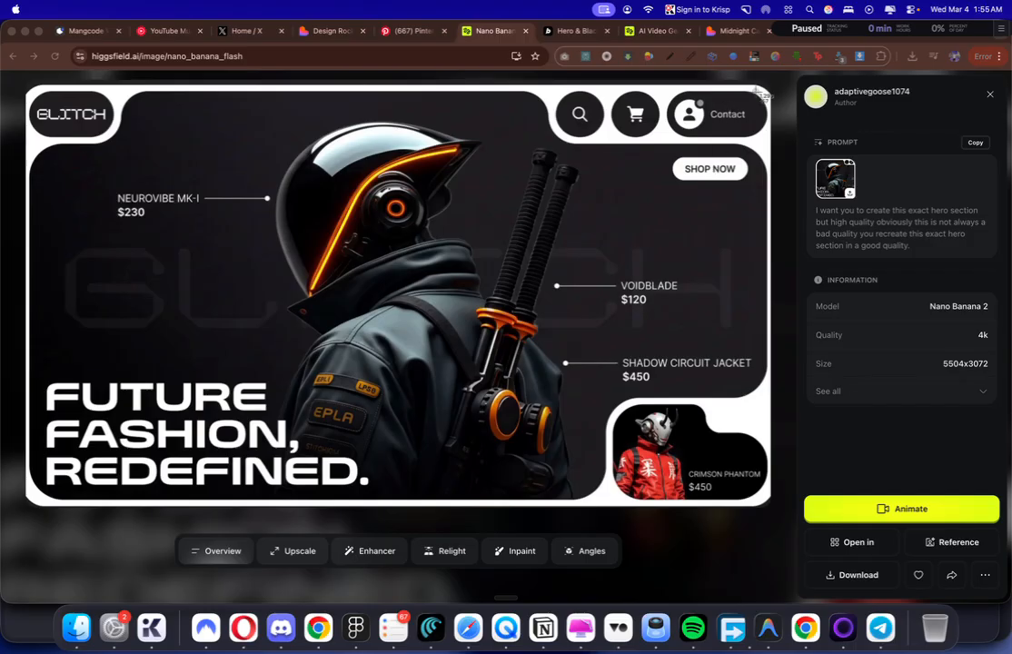
drag(775, 80, 23, 151)
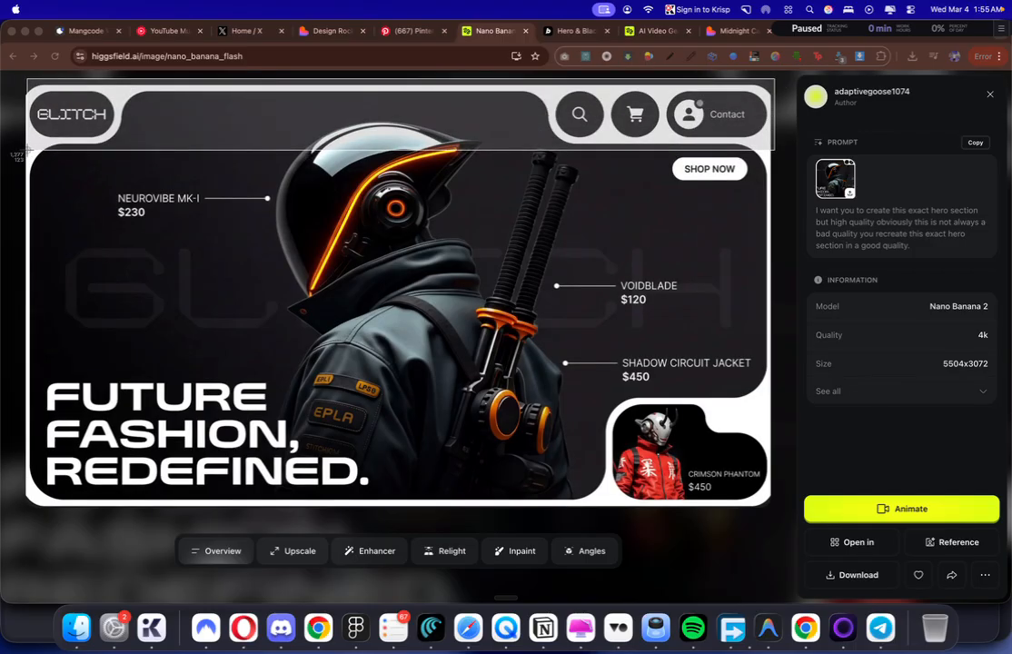
key(ctrl+super+q)
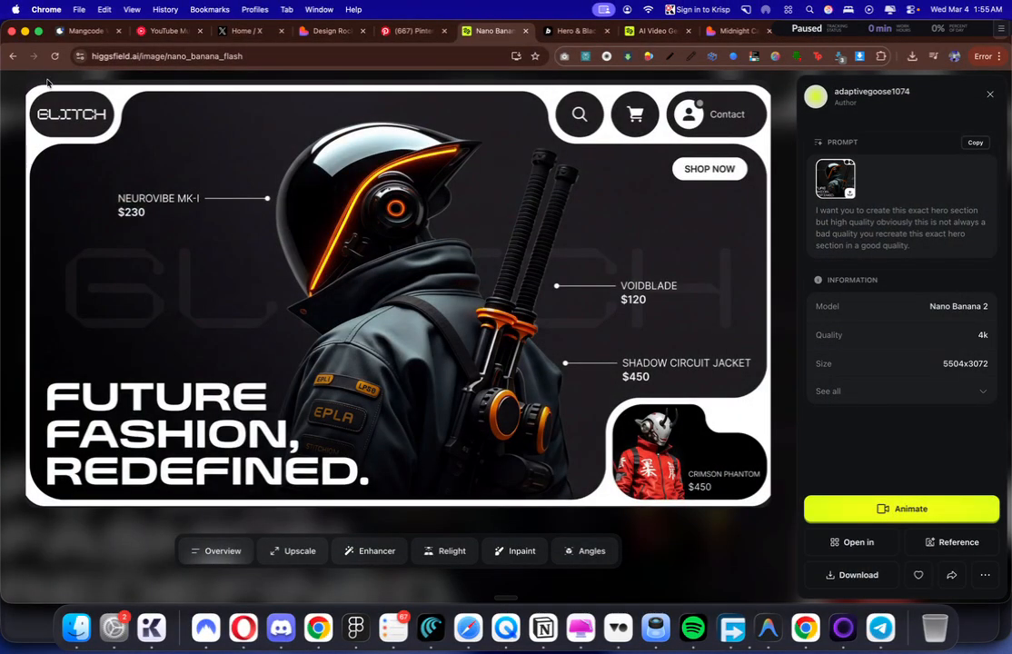
drag(25, 86, 765, 150)
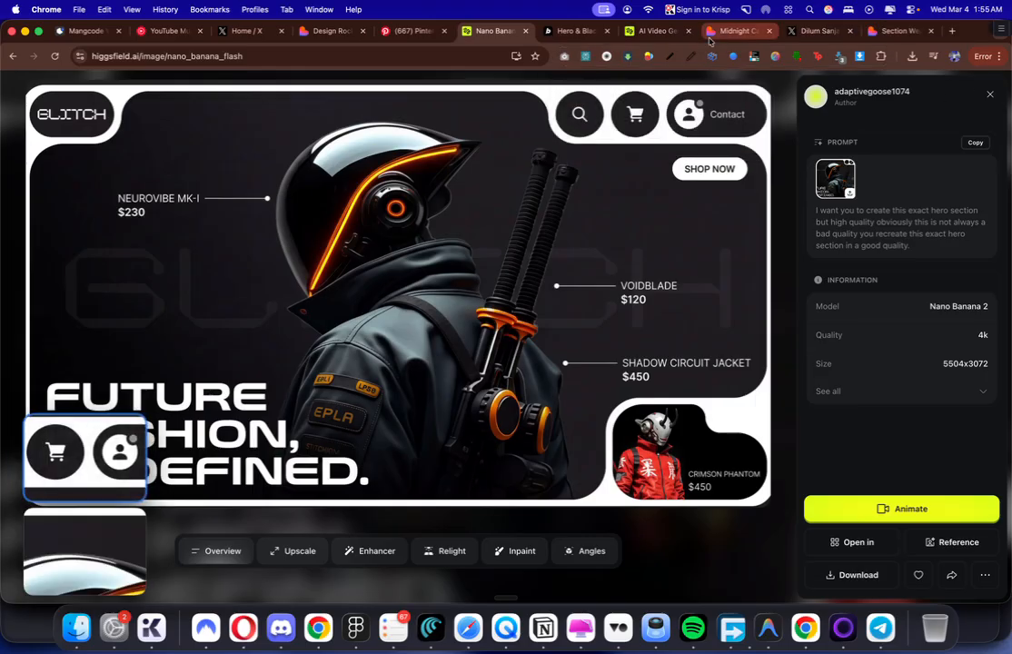
click(898, 31)
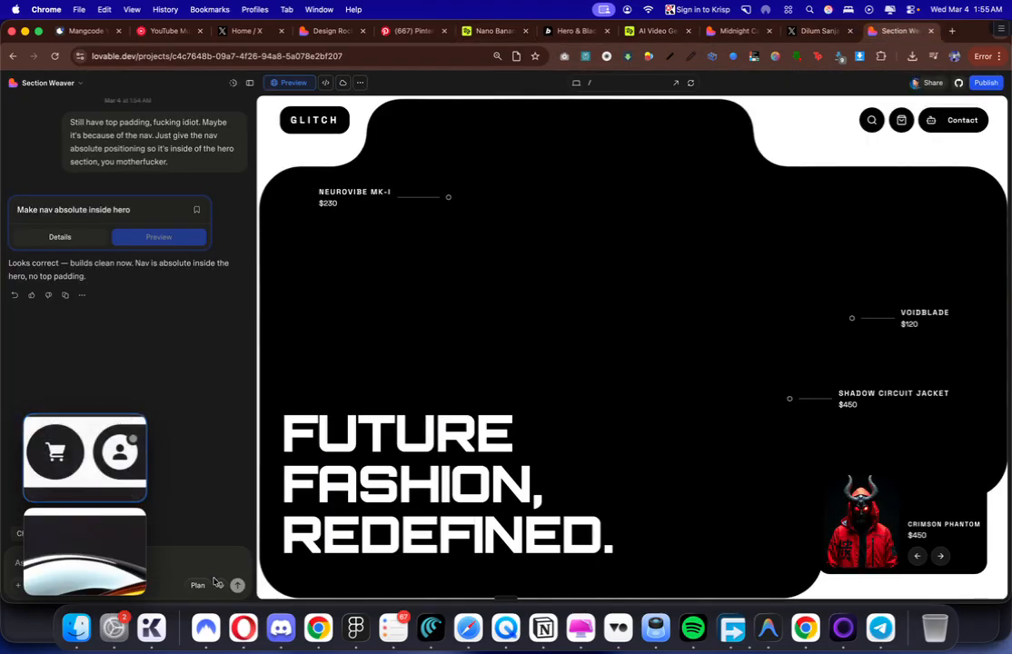
Step: Attach the reference navbar screenshot and submit a request to enlarge the right-side top navbar buttons so they take the whole available space
drag(62, 510, 80, 558)
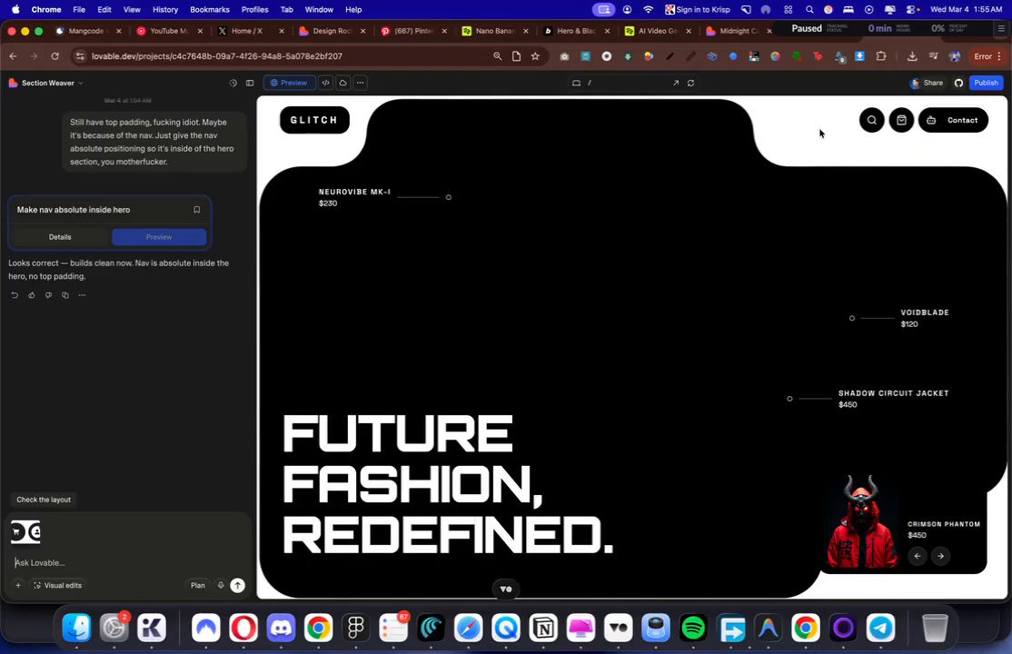
text(Here is the design for the right side top navbar. You can see the buttons are way larger. They should take the whole available space there.)
click(238, 585)
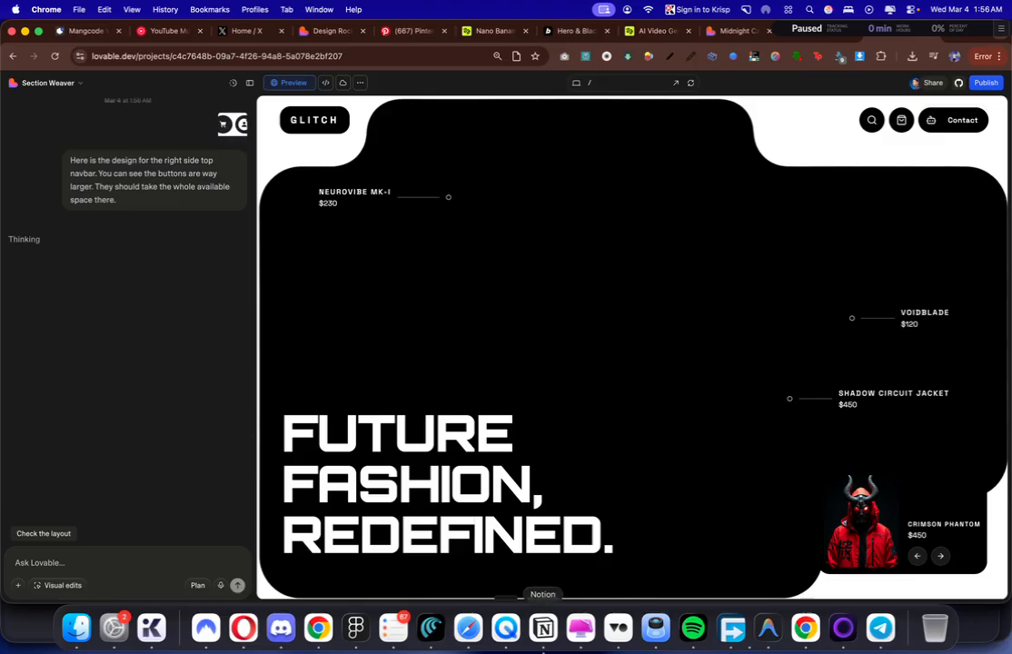
click(872, 628)
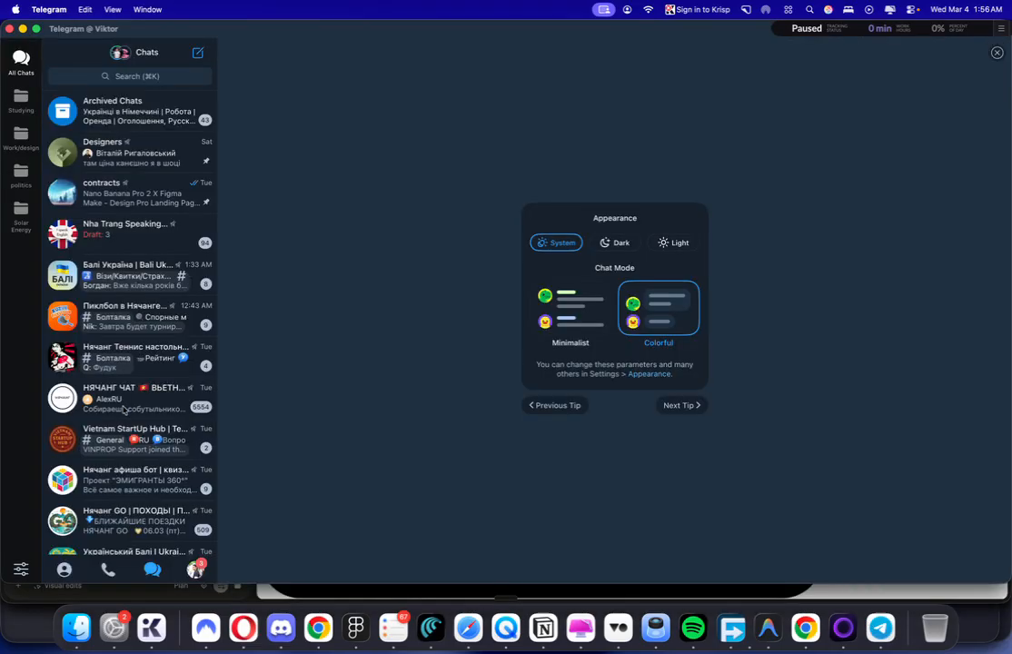
scroll(136, 273, up, 3)
click(159, 166)
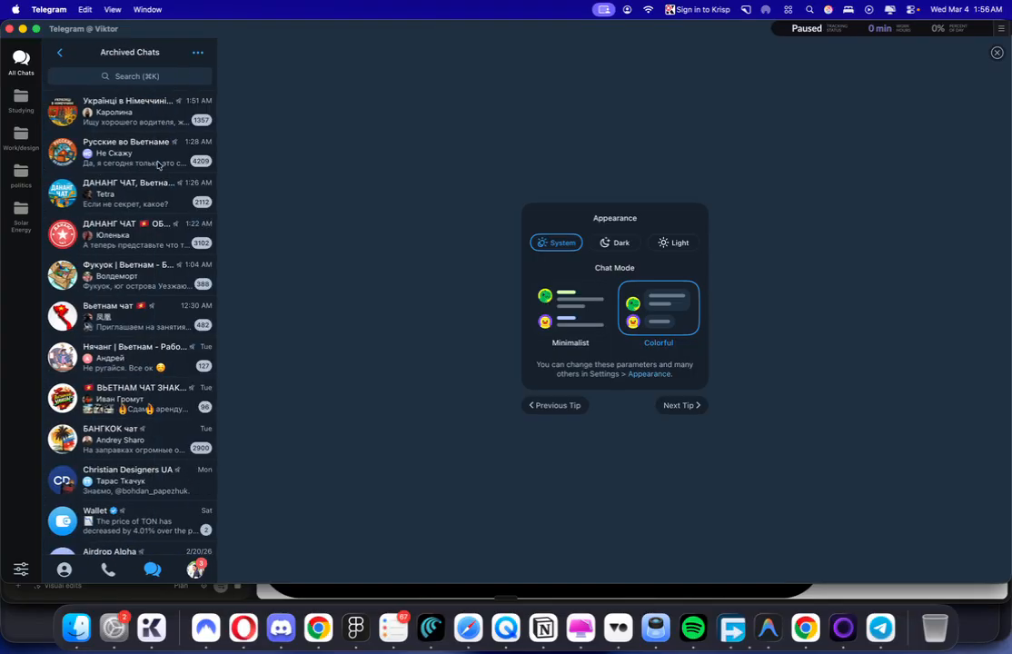
key(super+Tab)
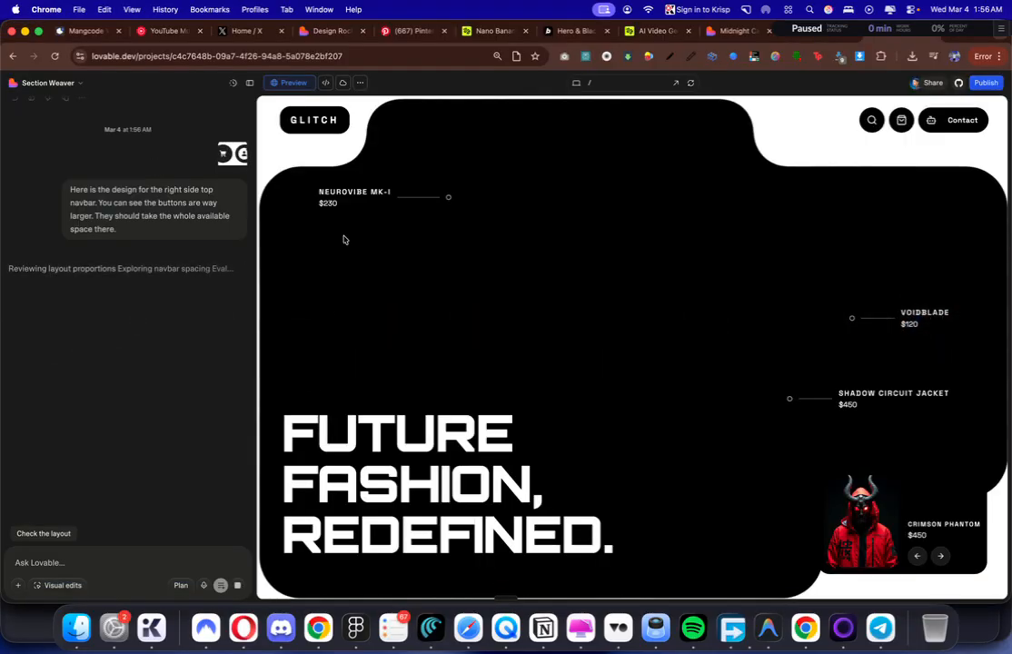
Step: Open your own X profile and look through its pinned and recent posts, including the motionsites.ai hero prompts post
click(253, 32)
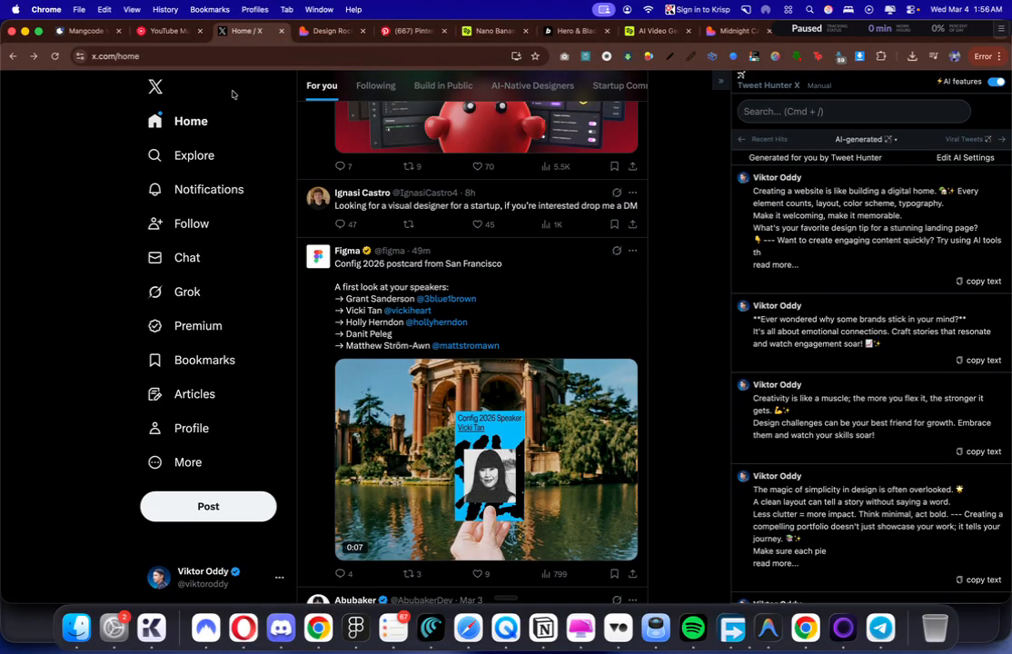
click(186, 427)
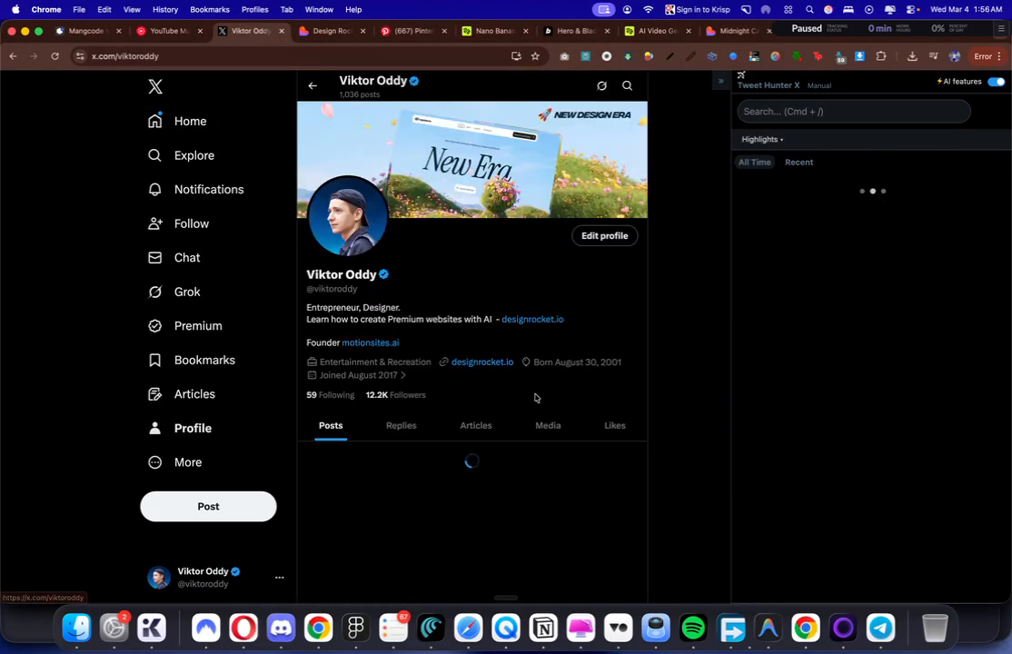
scroll(536, 400, down, 5)
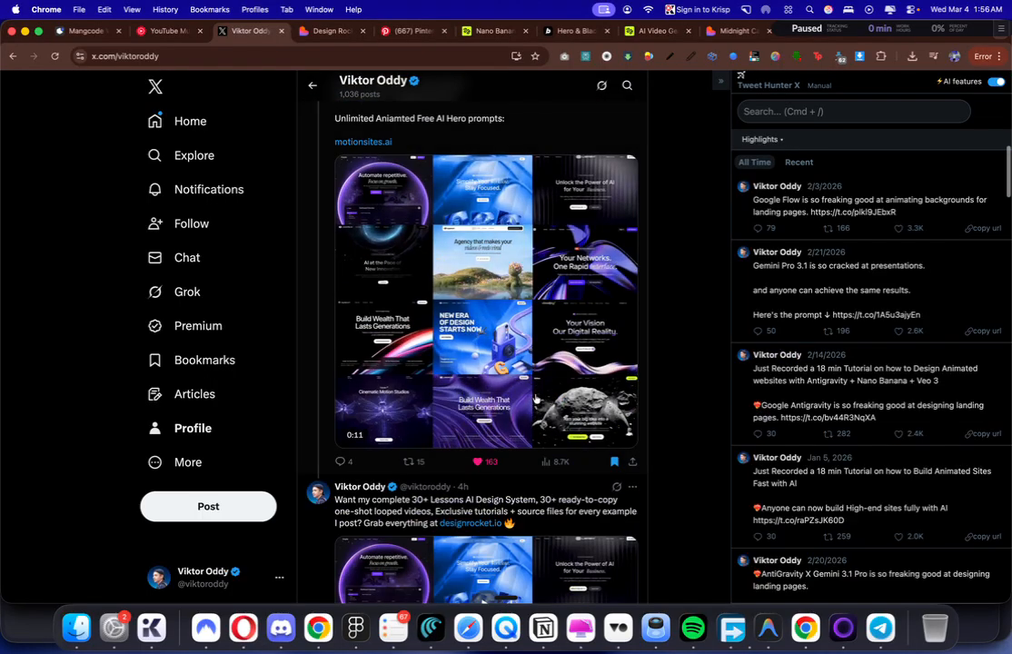
scroll(536, 400, down, 5)
scroll(536, 398, up, 10)
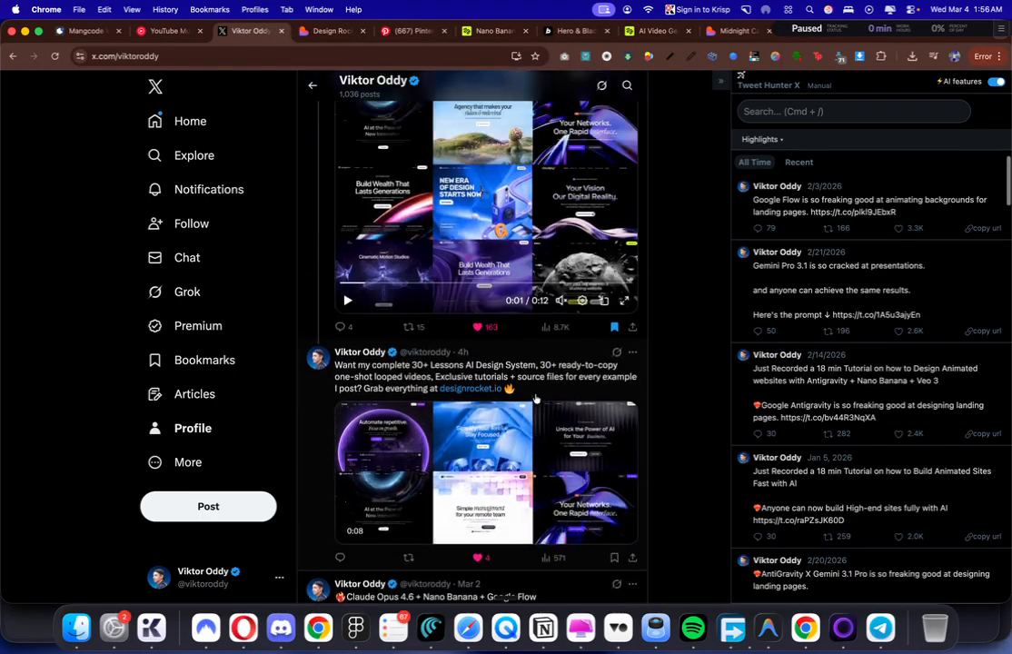
scroll(543, 311, down, 9)
scroll(541, 309, down, 4)
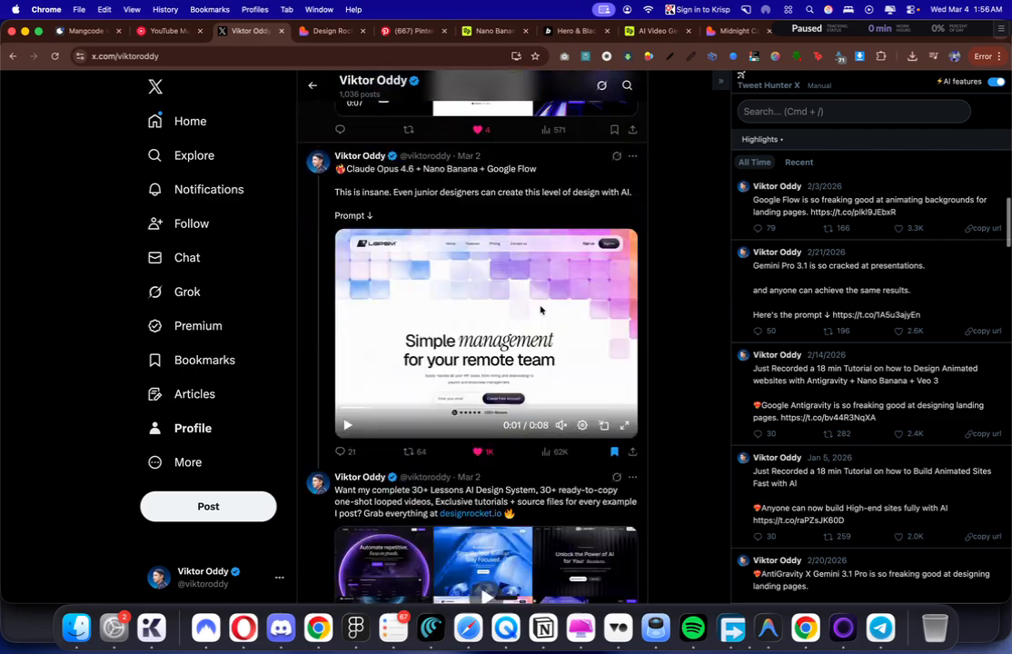
scroll(541, 310, up, 2)
scroll(541, 310, down, 4)
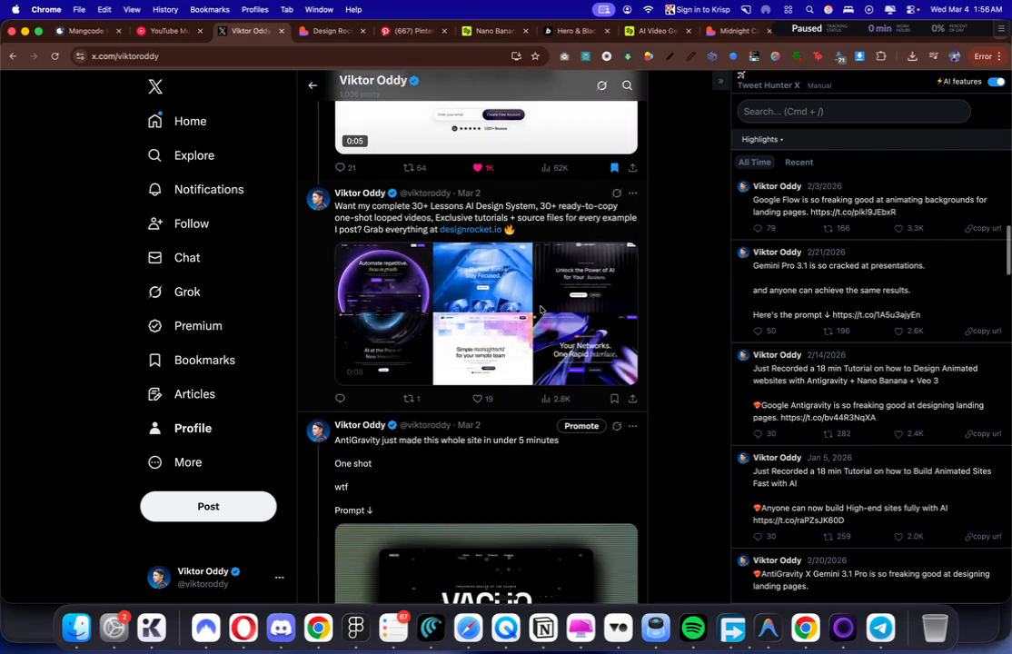
scroll(541, 310, up, 5)
scroll(541, 309, up, 10)
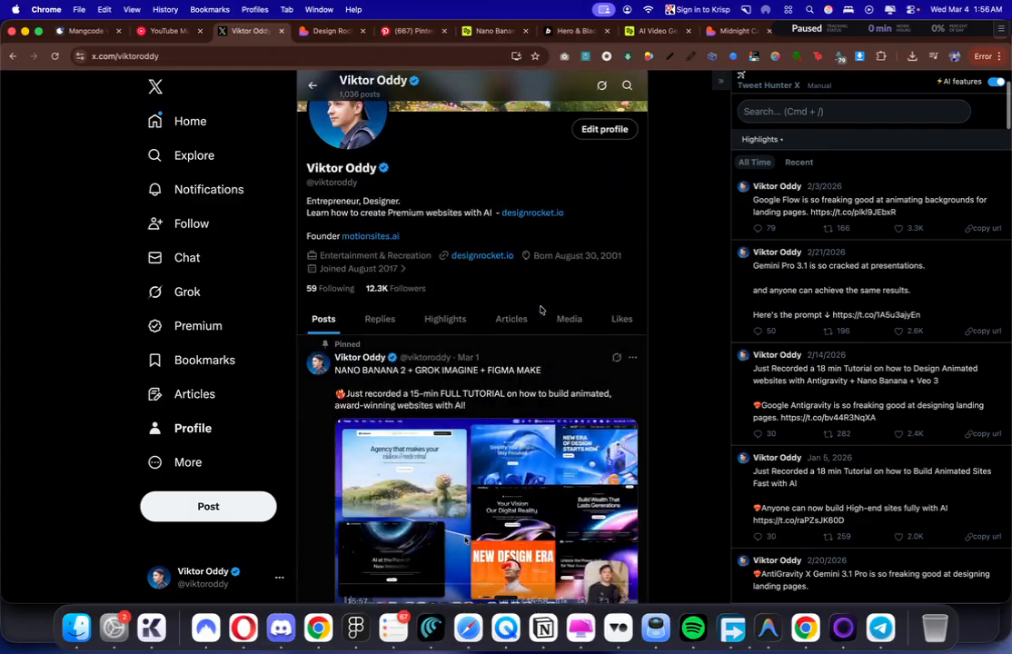
scroll(541, 310, down, 6)
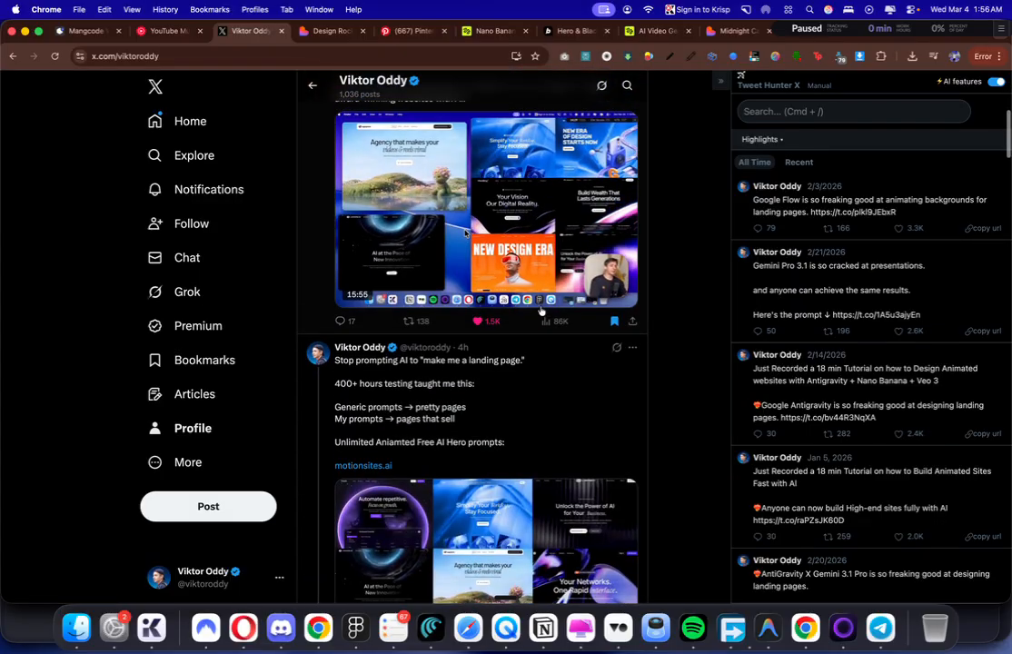
scroll(541, 310, down, 1)
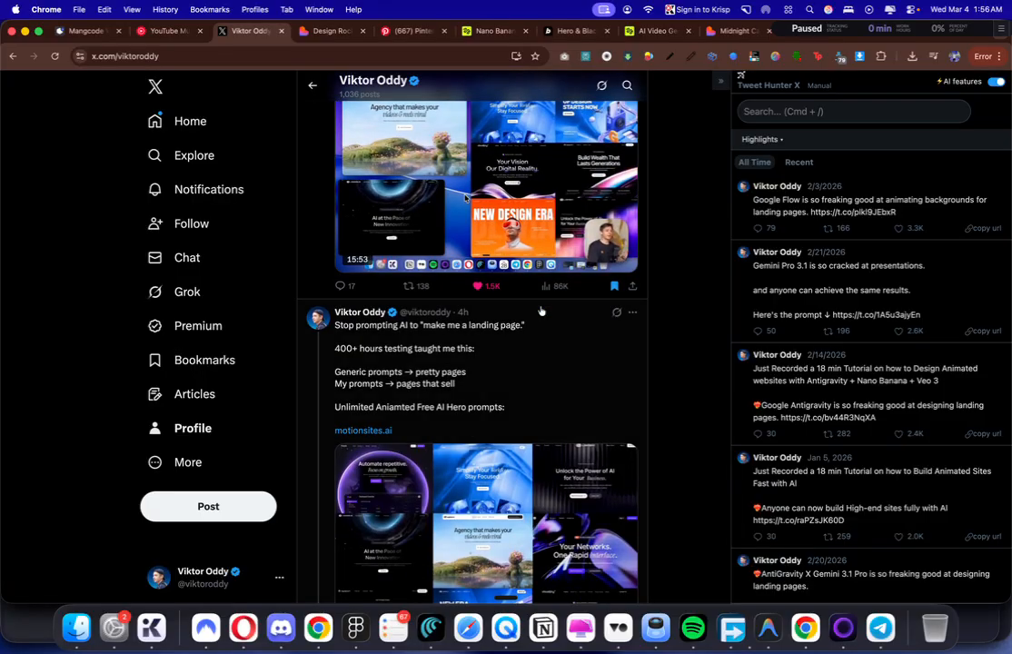
scroll(541, 310, down, 1)
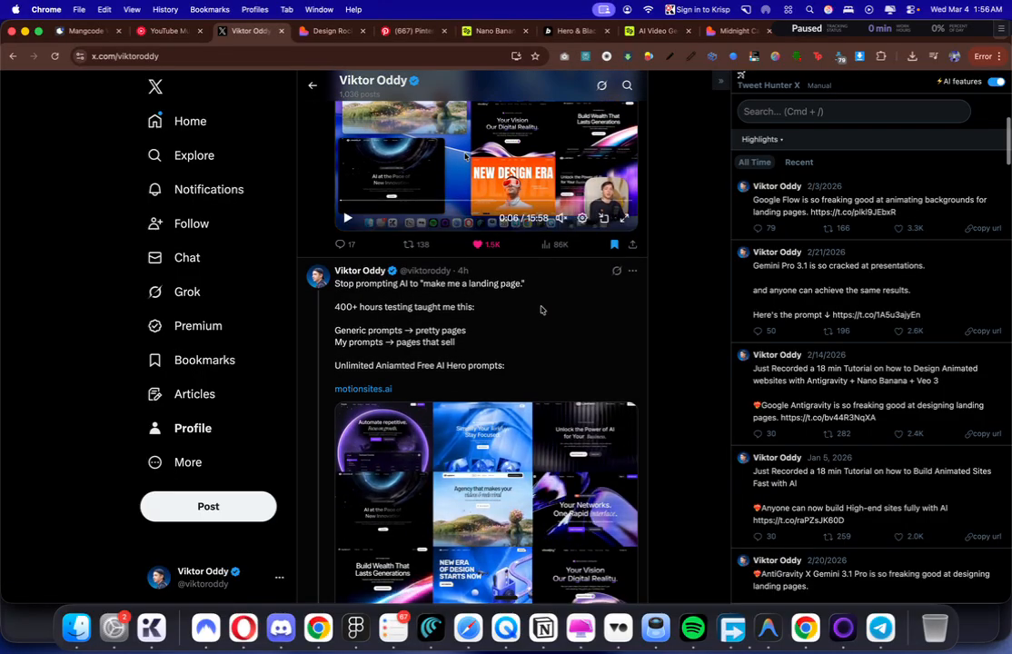
scroll(541, 310, down, 5)
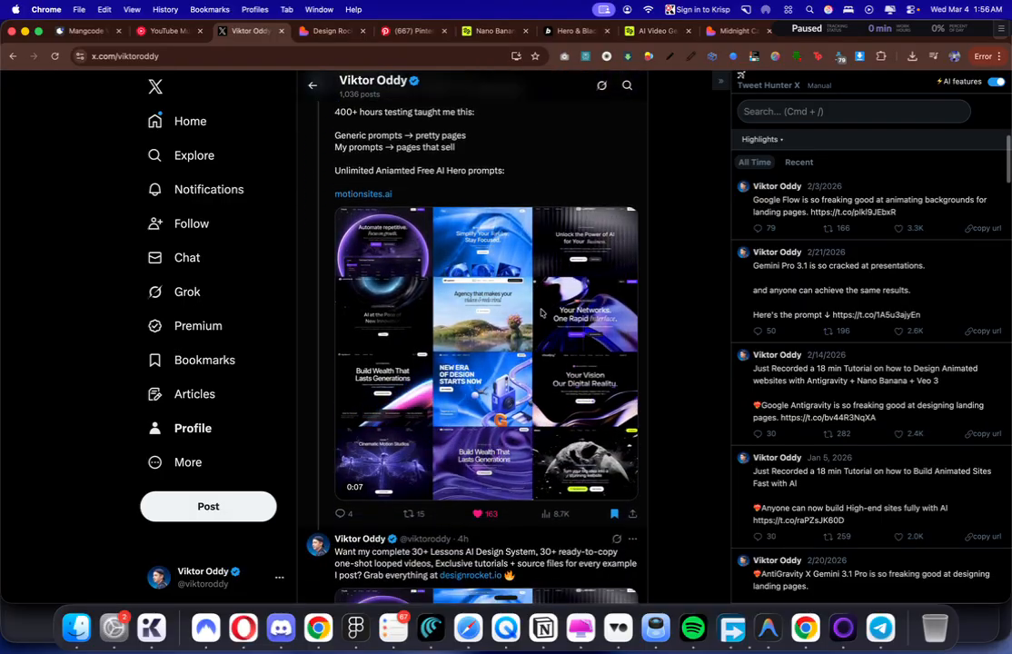
Step: Open motionsites.ai from the profile post, look through its hero prompt gallery, close it and return to Section Weaver
click(355, 195)
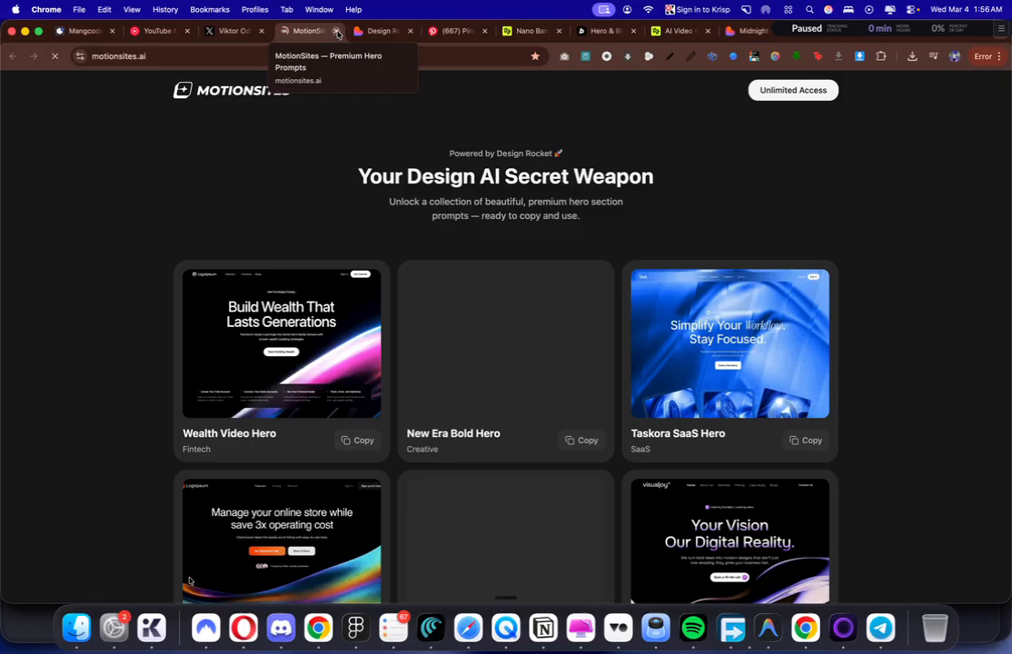
scroll(397, 170, down, 15)
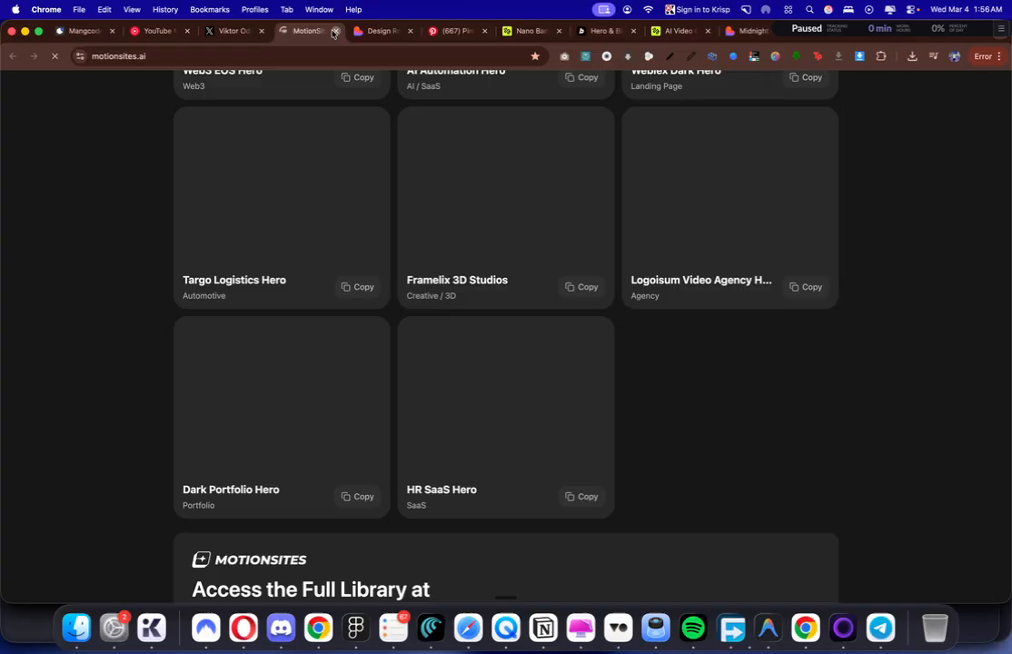
click(336, 31)
click(823, 31)
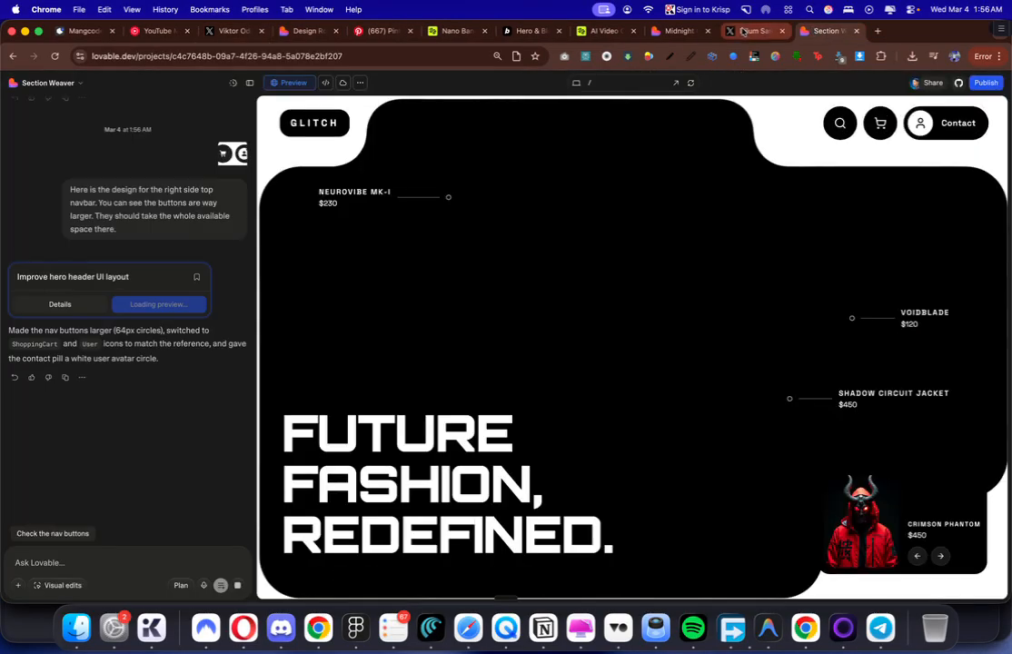
click(782, 31)
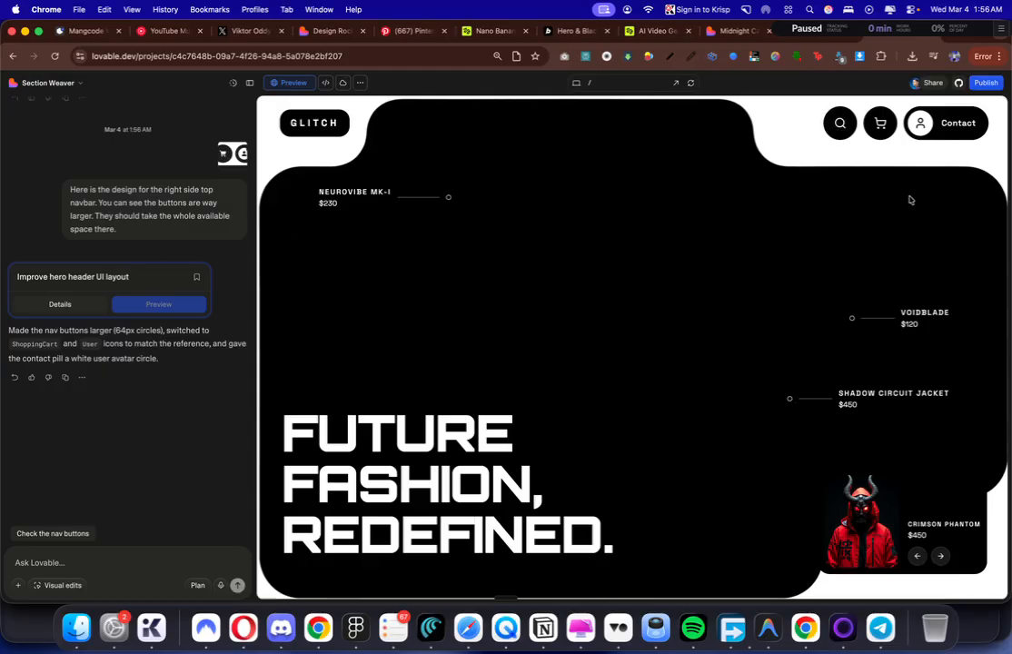
Step: Write a follow-up saying the buttons should take the whole width and height of the available space and pointing to a screenshot
click(87, 570)
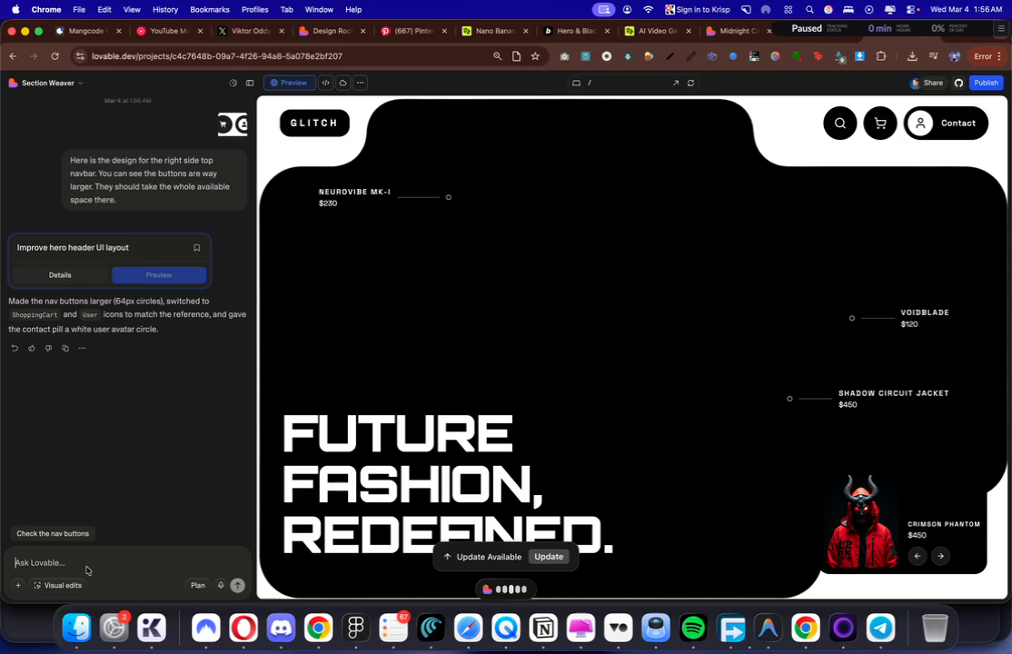
right_click(87, 570)
click(49, 563)
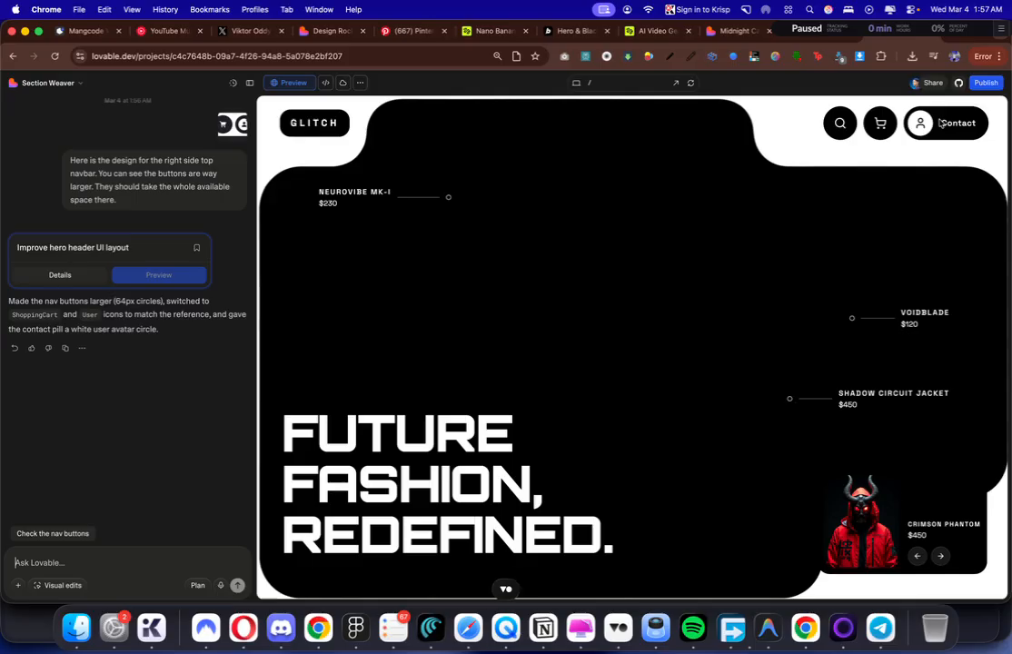
text(You did not understand the job. The buttons should take the whole width and height of the available space there. Now it looks like this. Look at the screenshot.)
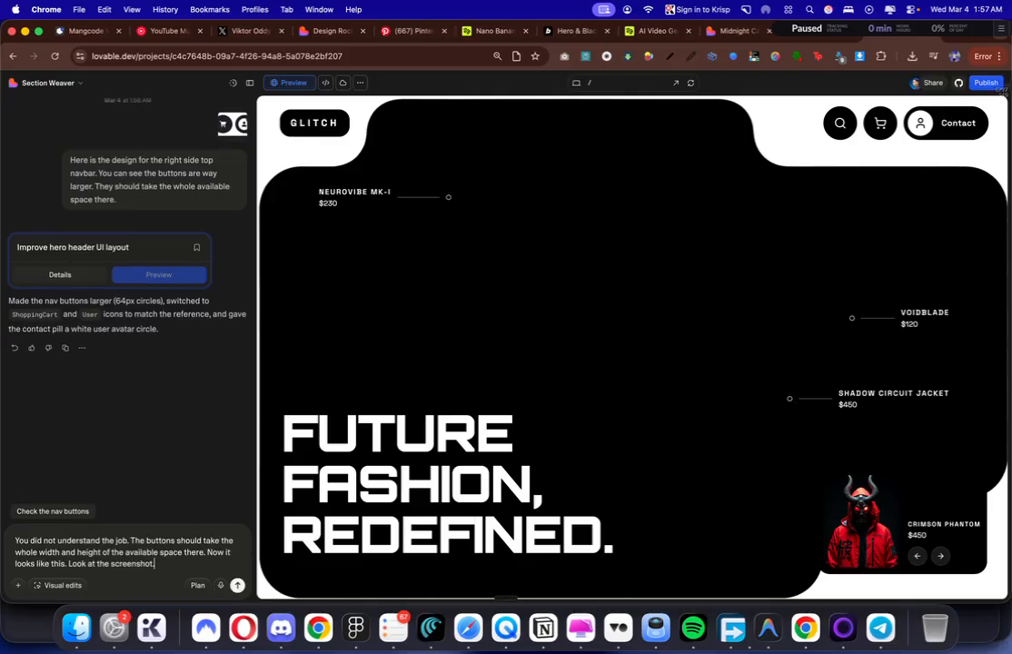
Step: Capture and attach the current right-side navbar, add "Can you see how much white space we got there?" and submit the request
drag(1009, 99, 673, 196)
click(87, 542)
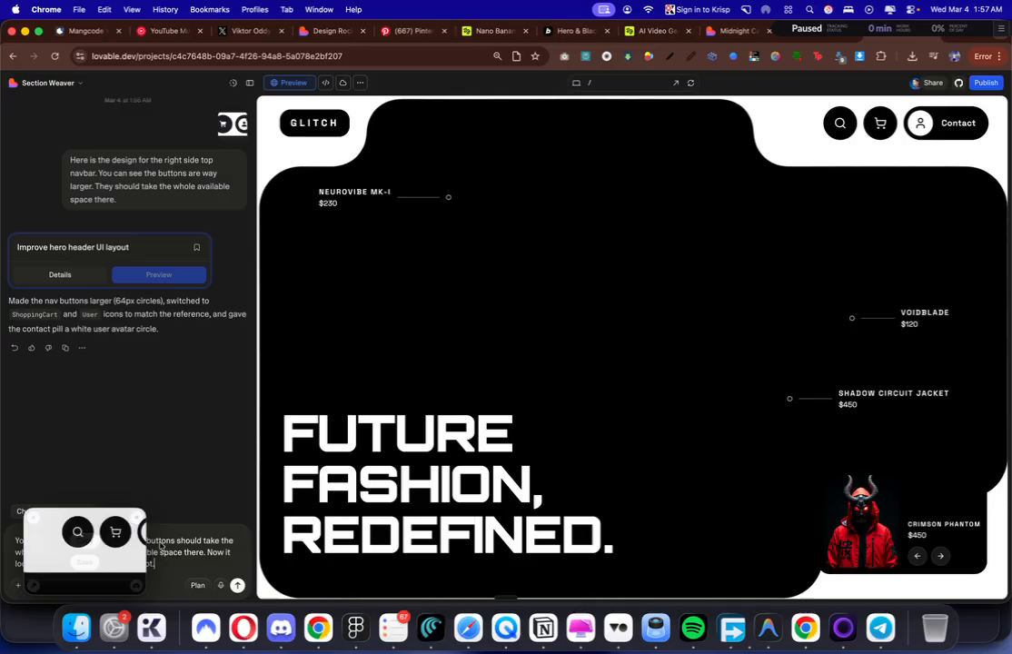
key(super+v)
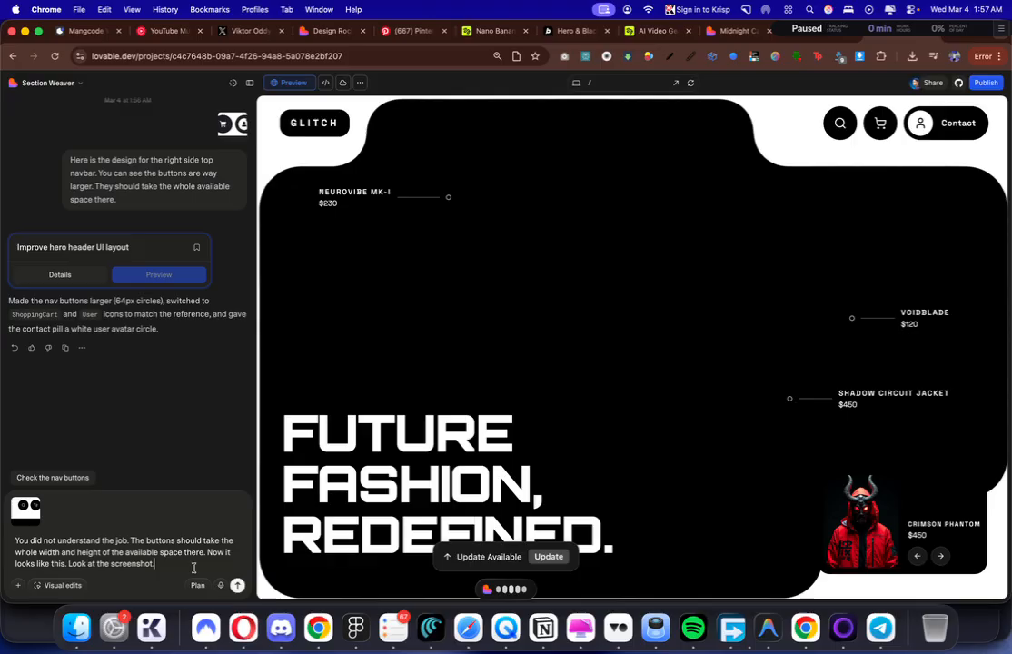
text(n Can you see how much white space we got there?)
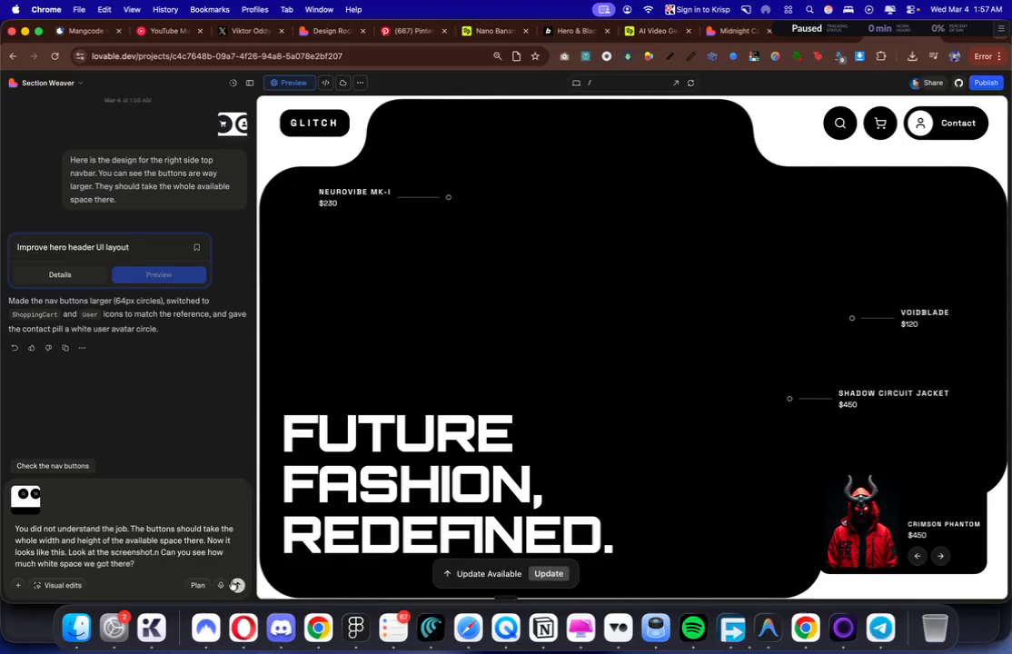
click(236, 585)
Step: Close the Midnight Canvas project tab and return to the Section Weaver project
click(737, 30)
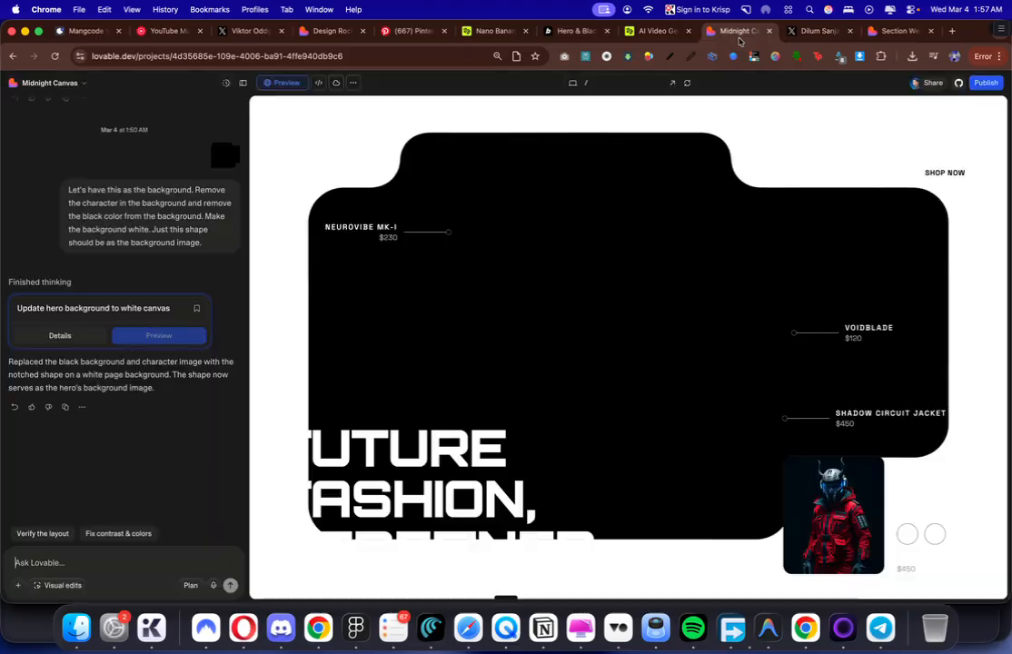
click(769, 31)
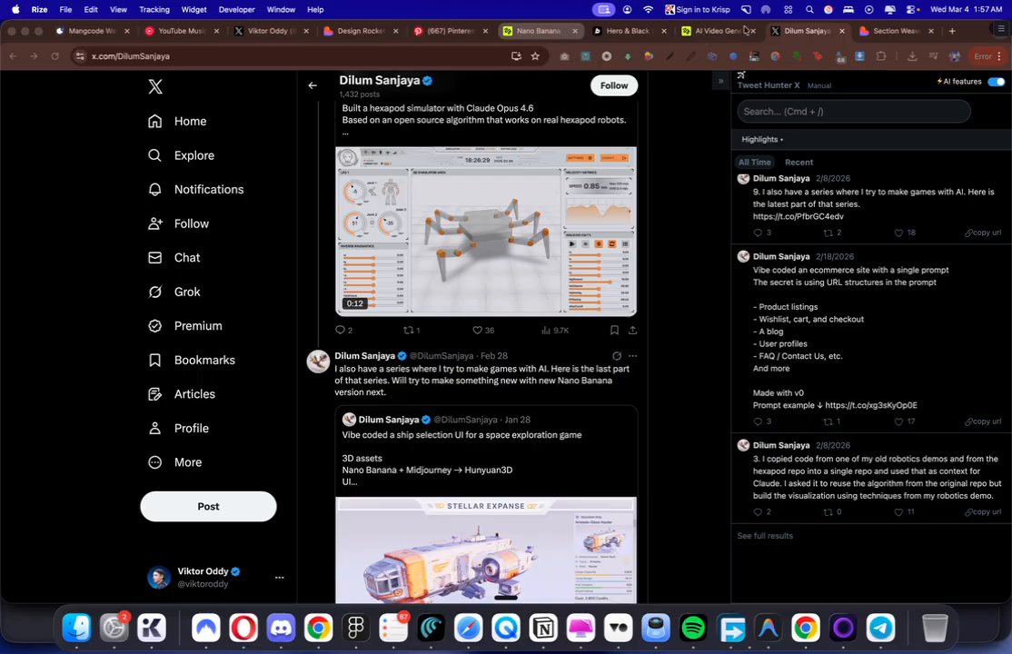
click(899, 31)
Step: Review the two reference images attached to the first Section Weaver request and look through the chat history that follows
scroll(117, 323, up, 5)
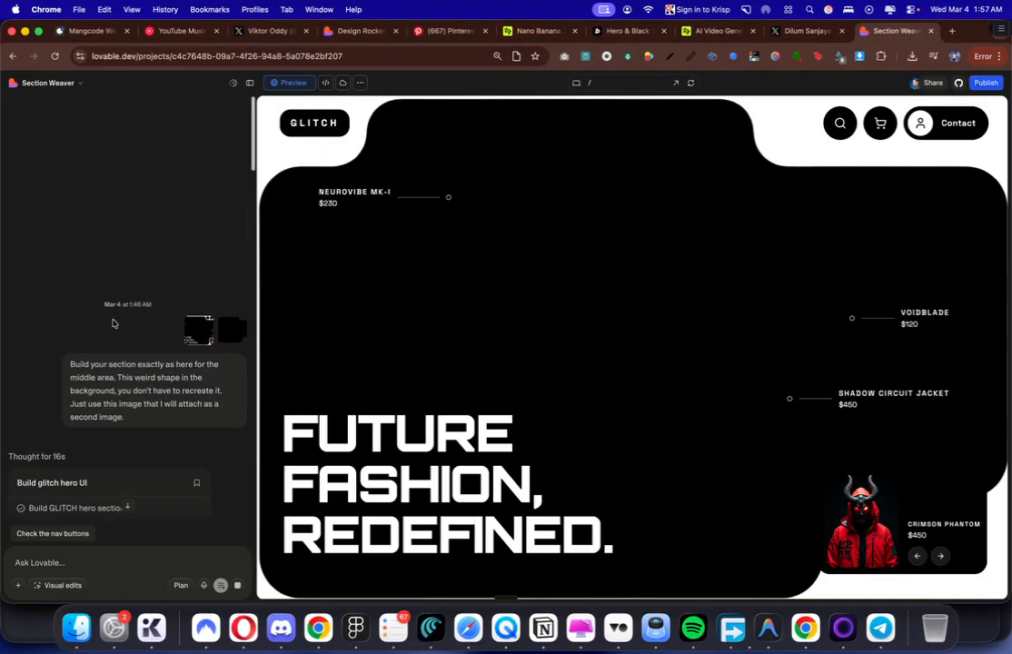
scroll(120, 275, down, 2)
click(199, 134)
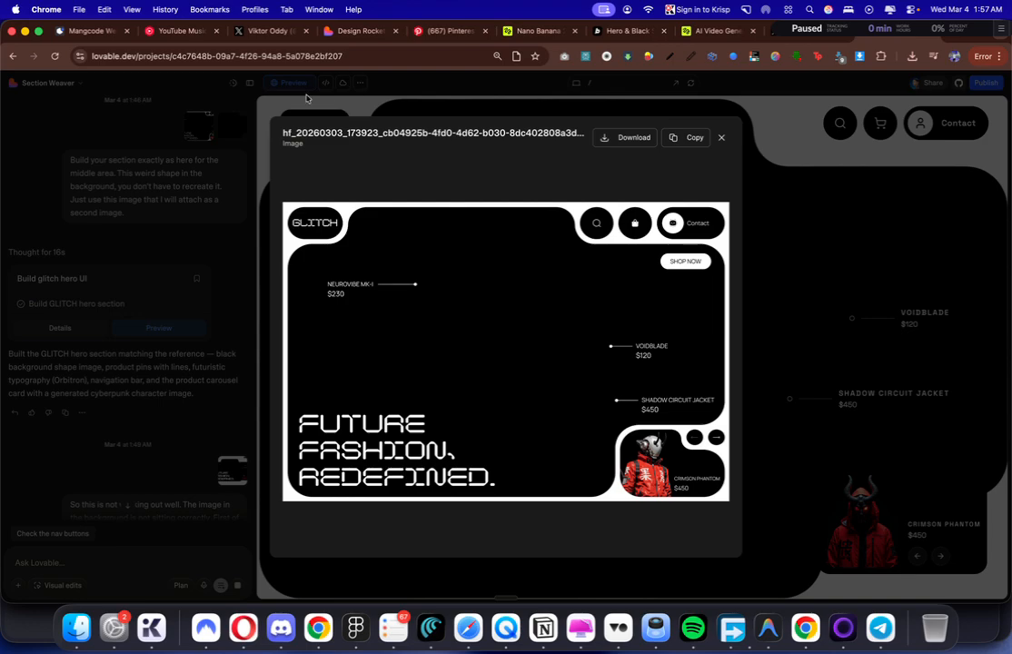
click(169, 189)
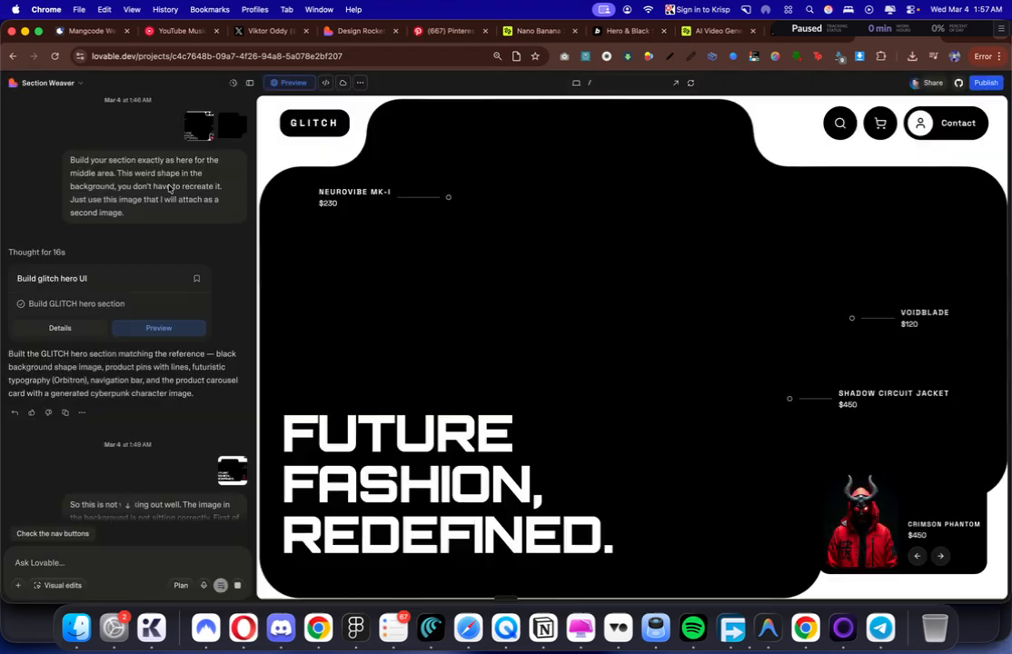
click(234, 135)
click(153, 179)
scroll(150, 373, down, 10)
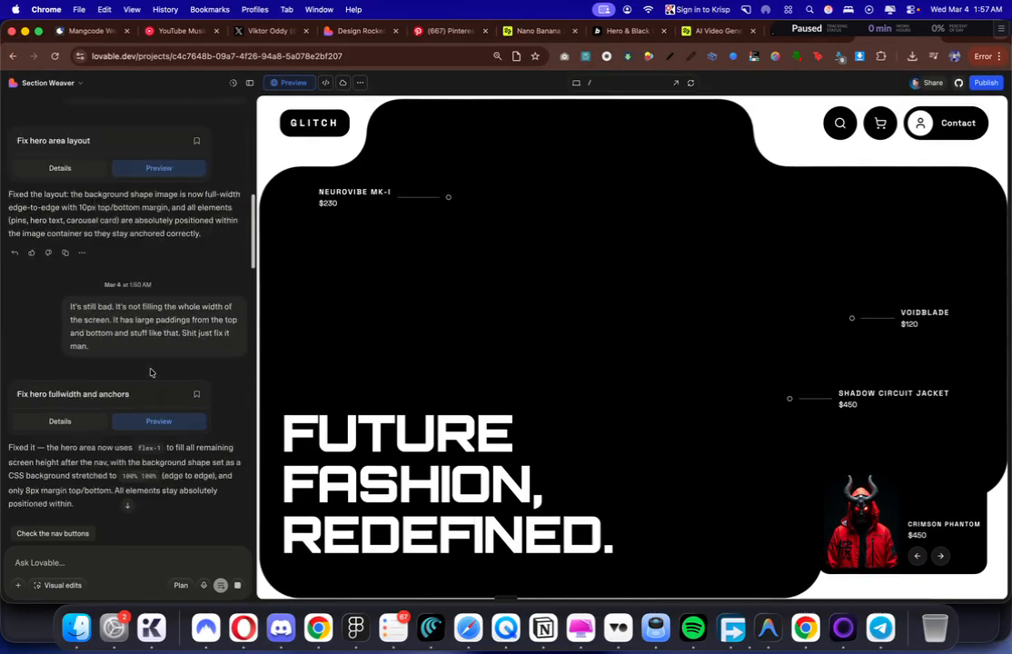
scroll(141, 398, up, 4)
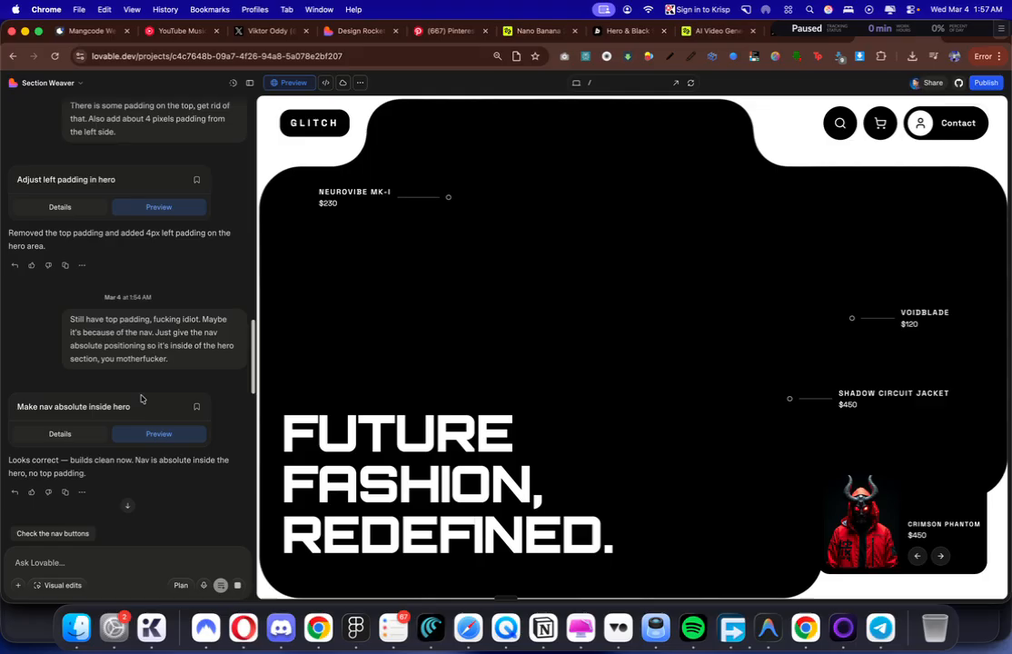
Step: Search the Section Weaver page for "font" and switch to the Hero & Black Section Design project in Bolt
key(super+f)
text(font)
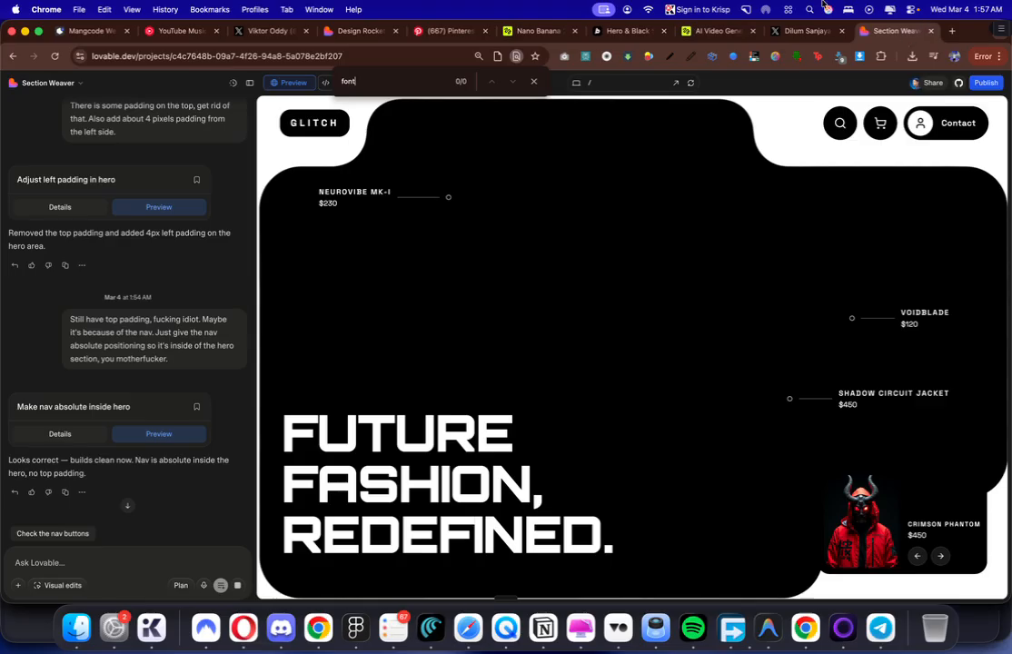
click(605, 33)
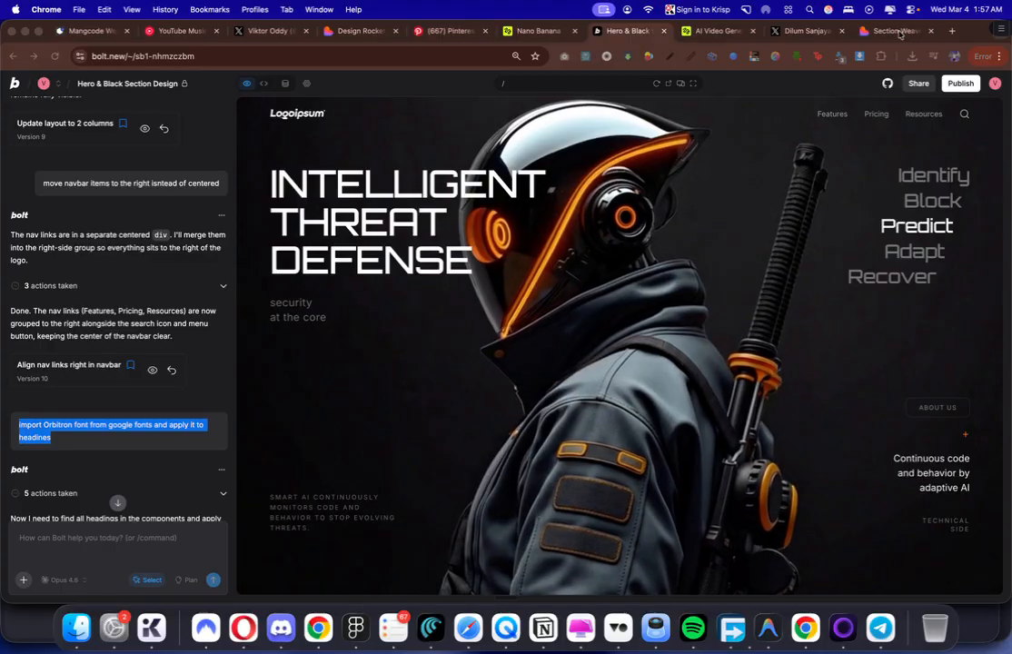
Step: Return to the Section Weaver project and queue the copied request "import Orbitron font from google fonts and apply it to headines"
click(899, 33)
scroll(192, 421, down, 10)
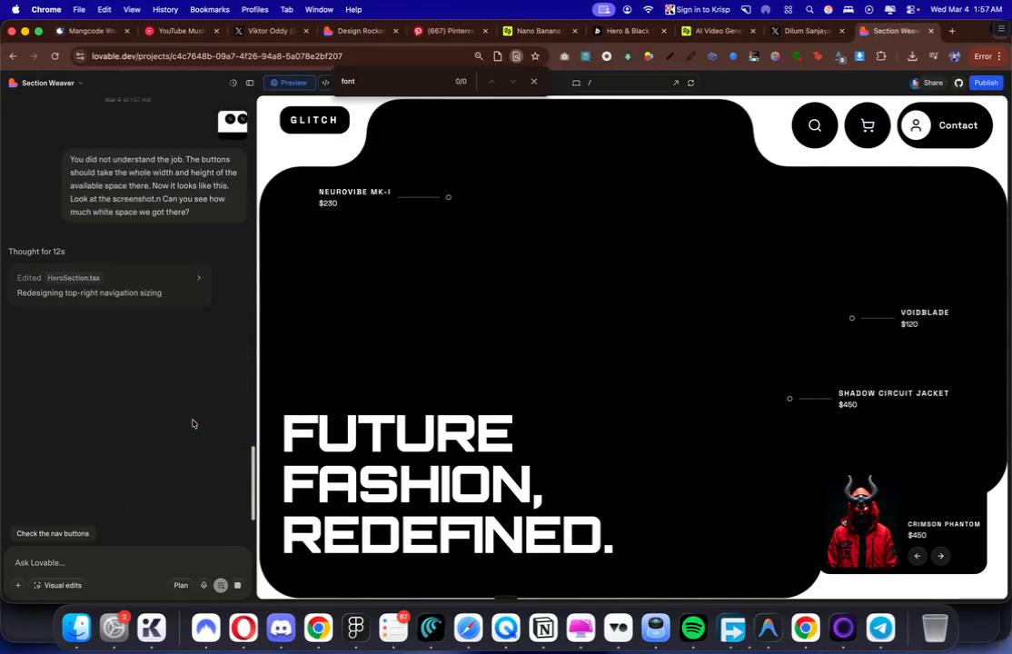
click(84, 560)
key(cmd+v)
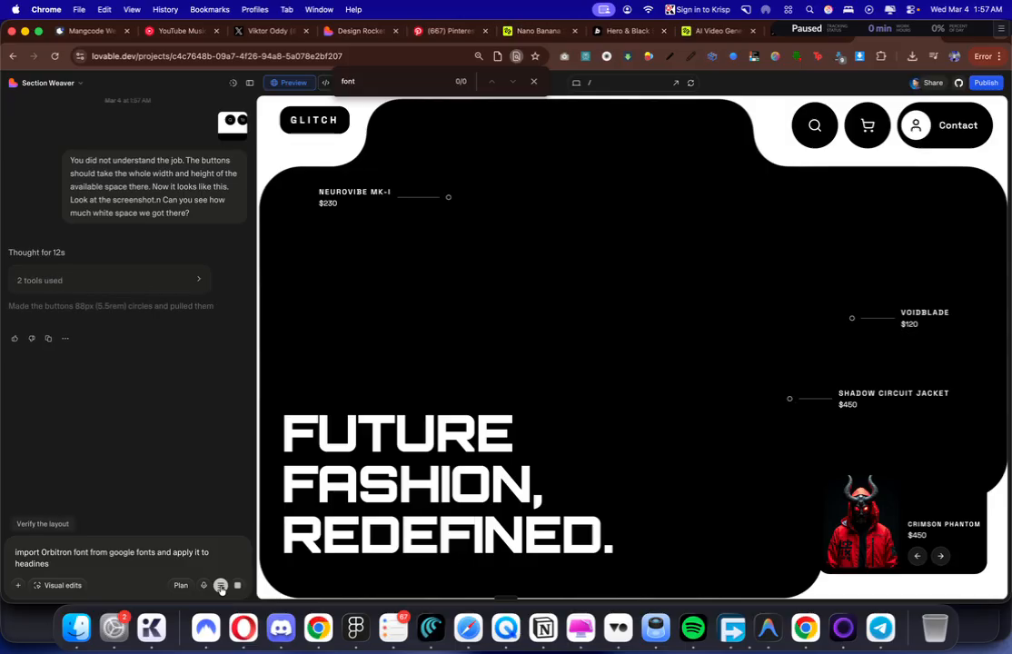
click(219, 585)
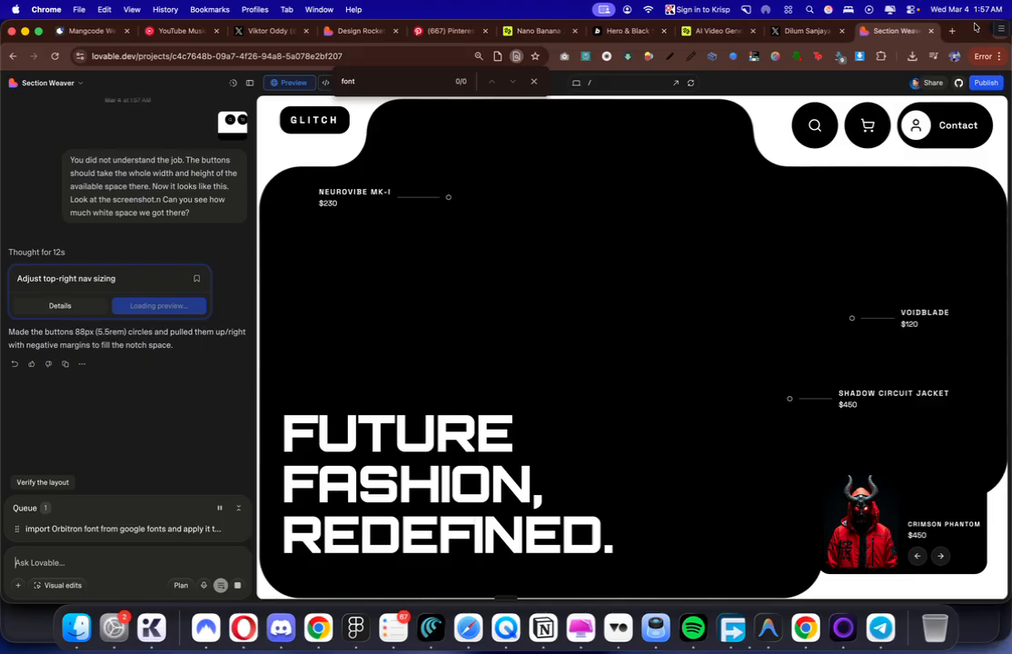
mouse_move(968, 21)
mouse_down()
mouse_move(972, 105)
mouse_move(963, 4)
mouse_up()
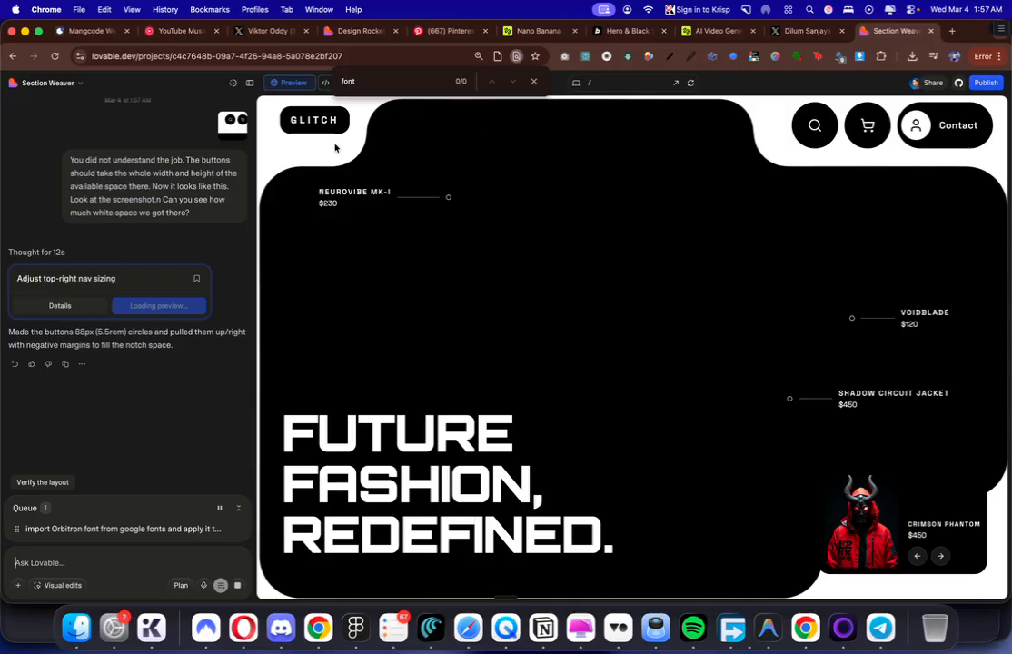
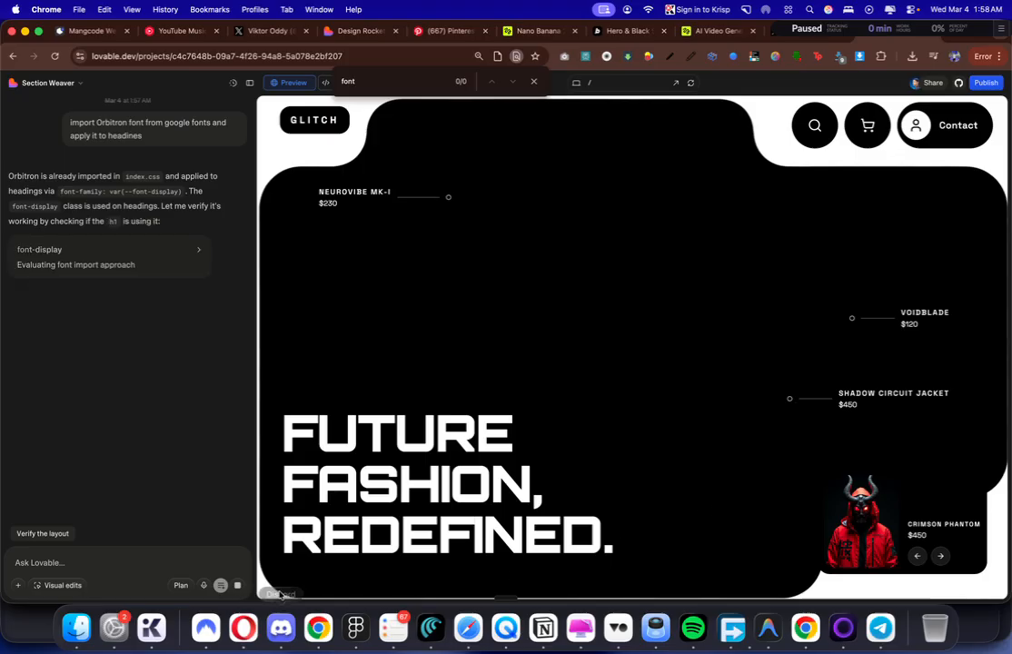
Step: Queue the follow-up request "Make the headline to be regular weight."
click(123, 566)
text(ma)
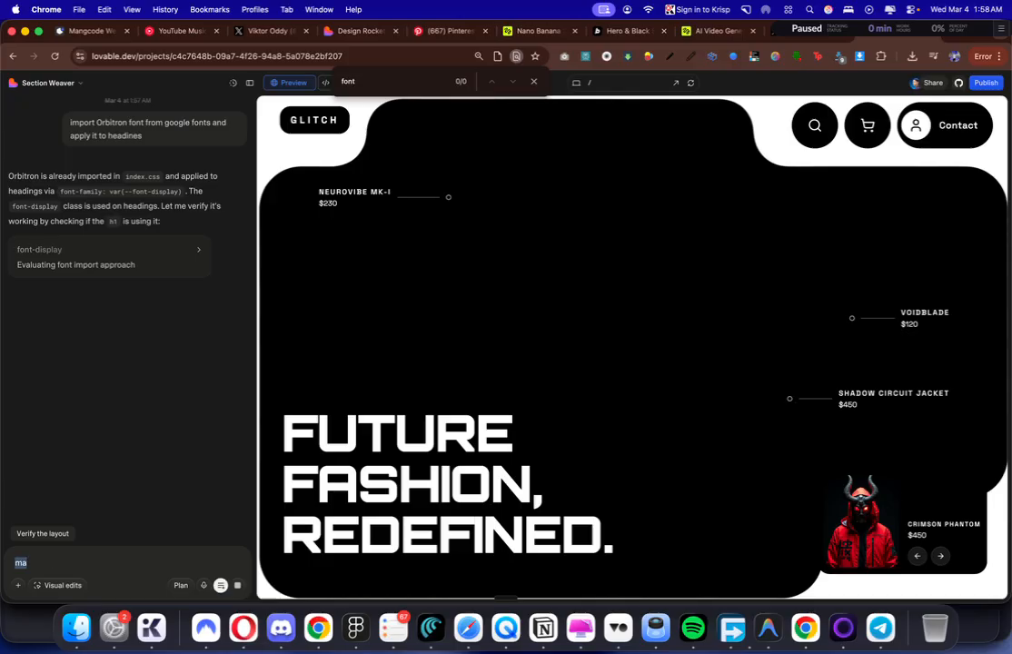
key(BackSpace)
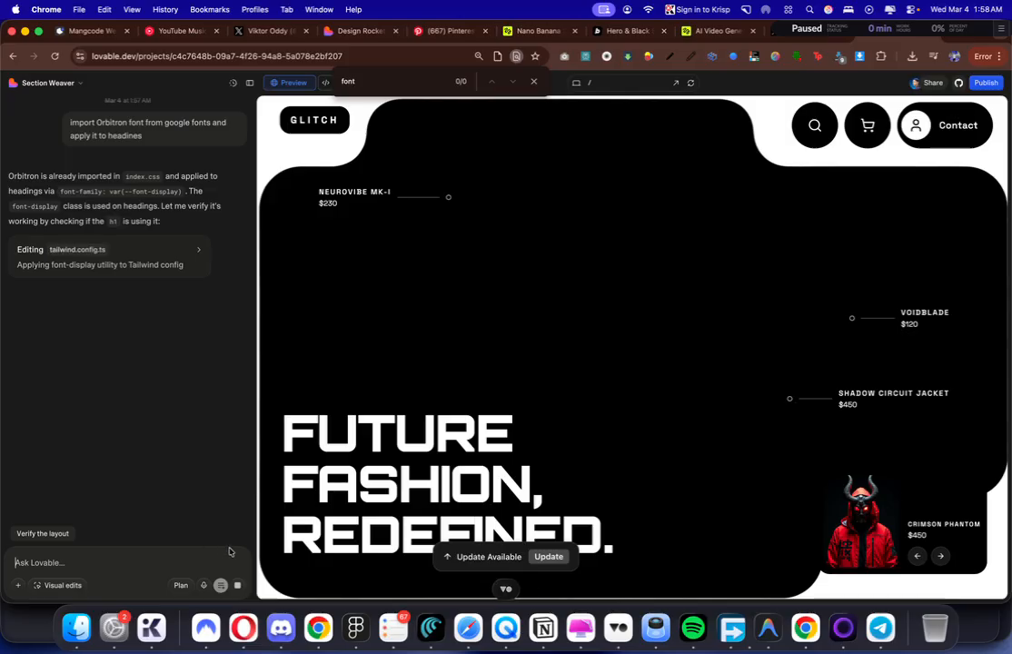
text(Make the headline to be regular weight.)
click(220, 585)
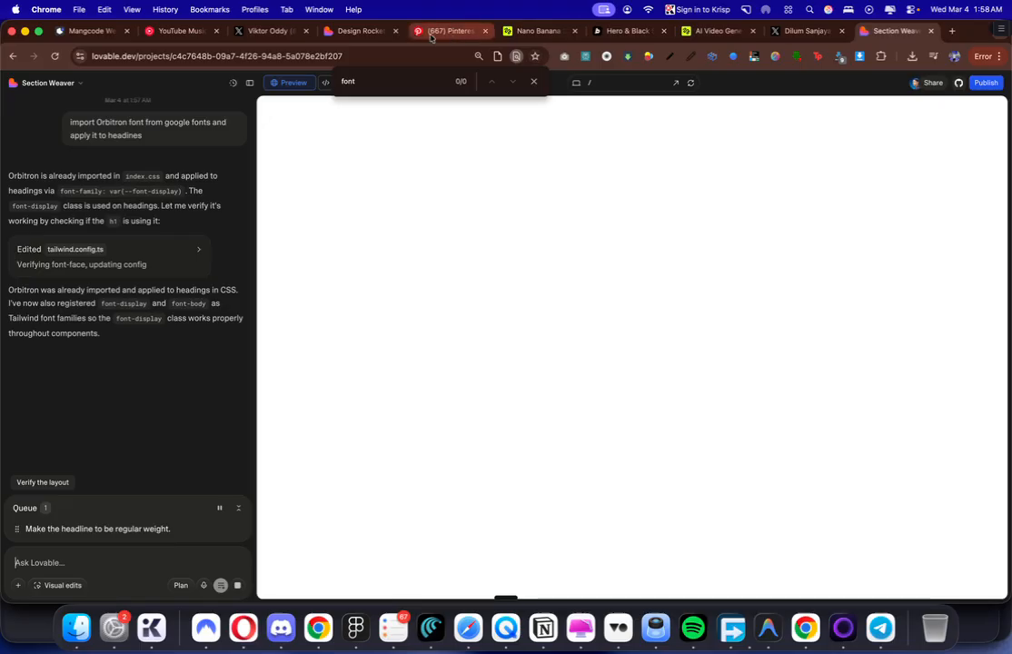
Step: Switch to the Higgsfield video page and play the generated robot animations to compare their motion
click(718, 31)
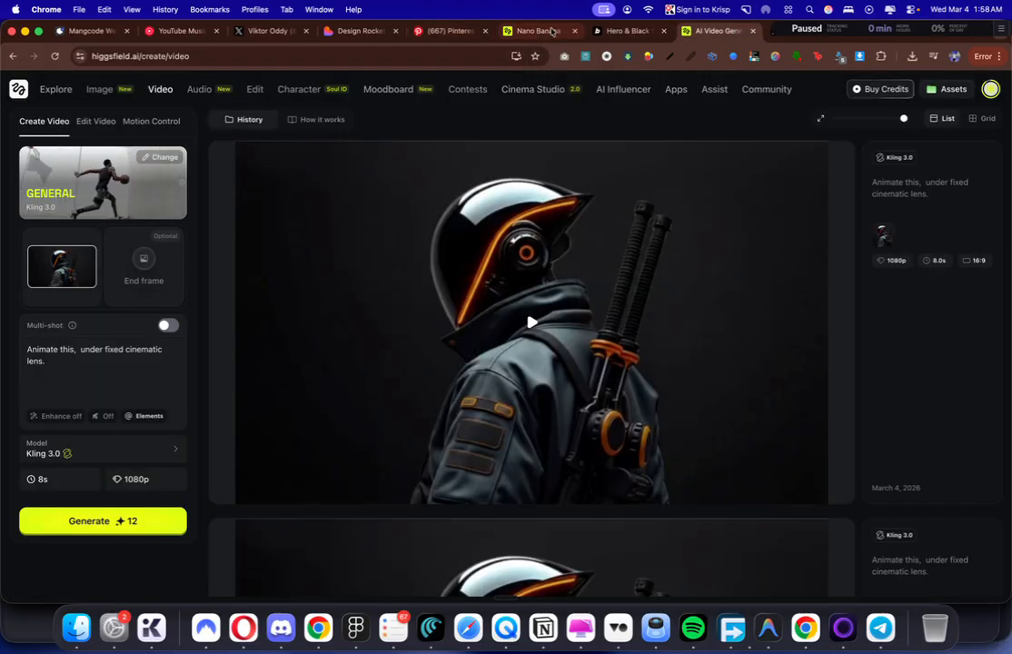
click(549, 283)
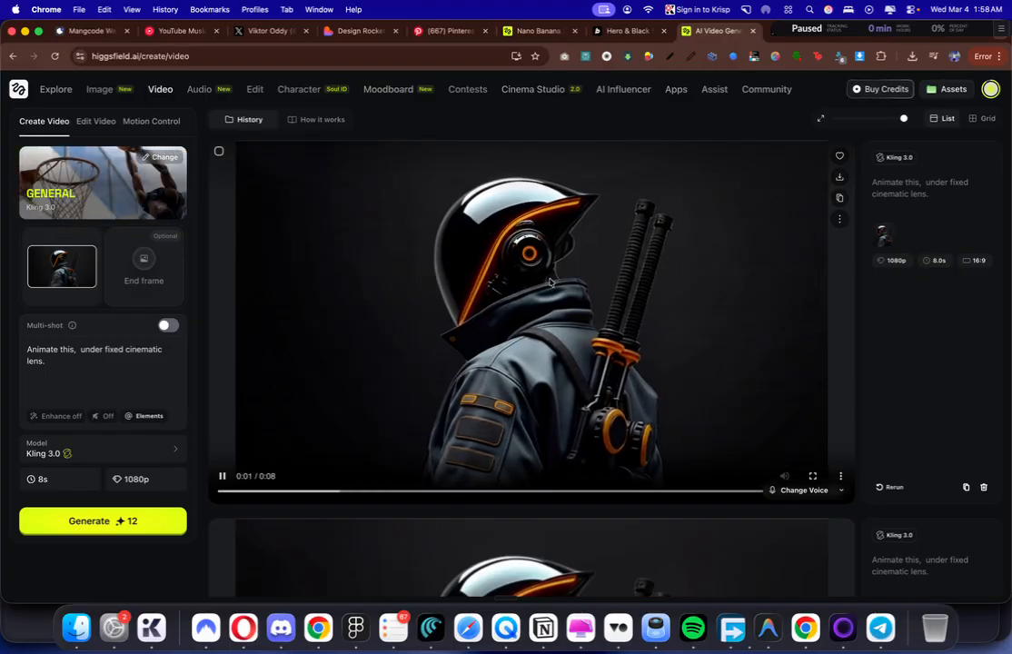
scroll(506, 410, down, 3)
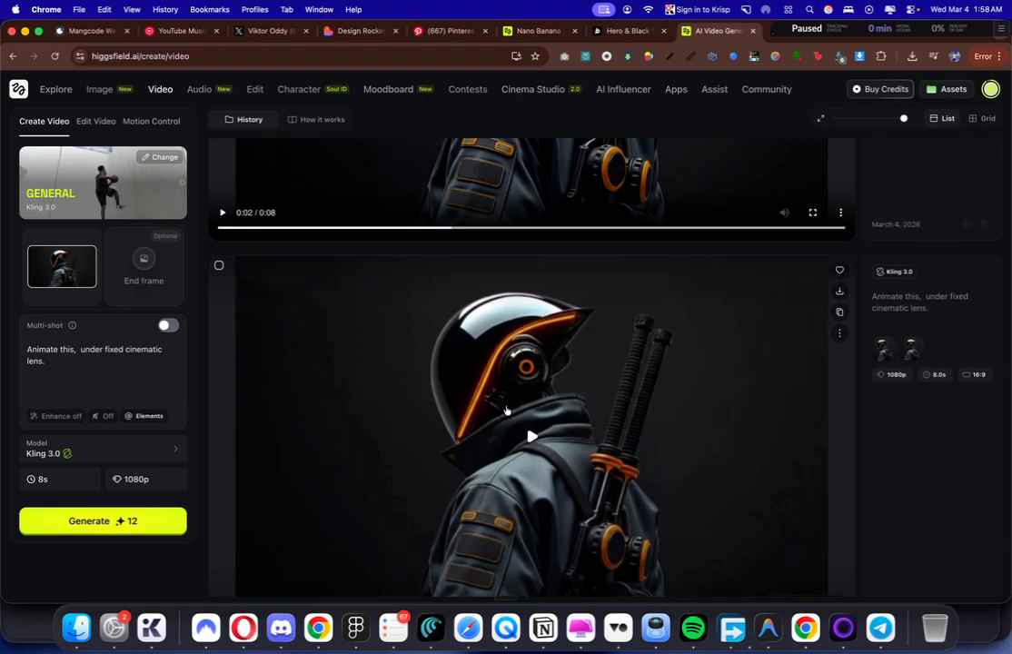
click(506, 411)
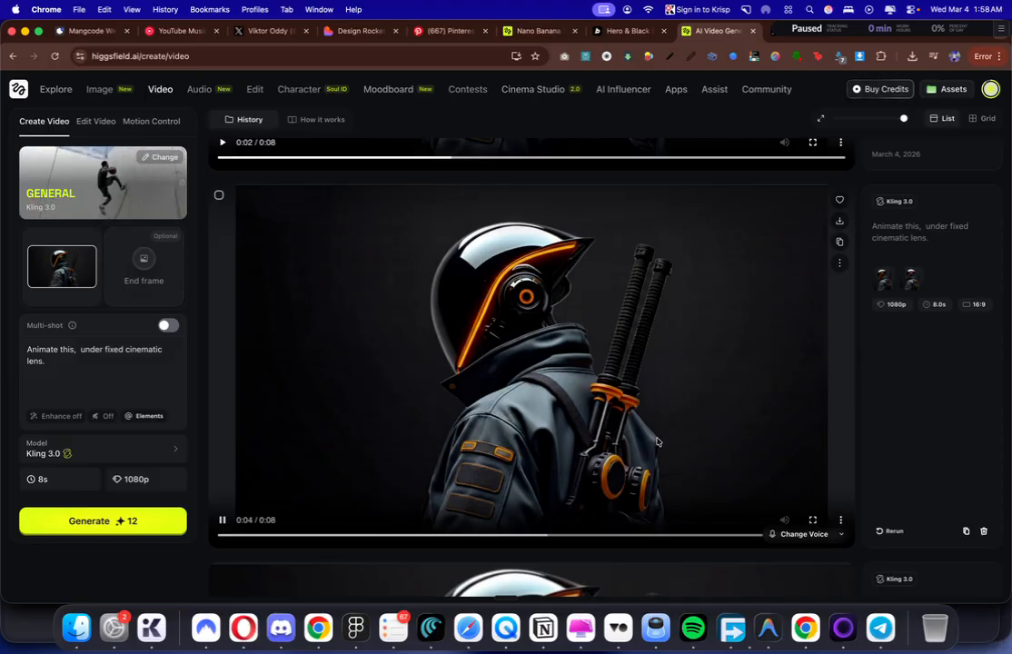
scroll(664, 380, down, 5)
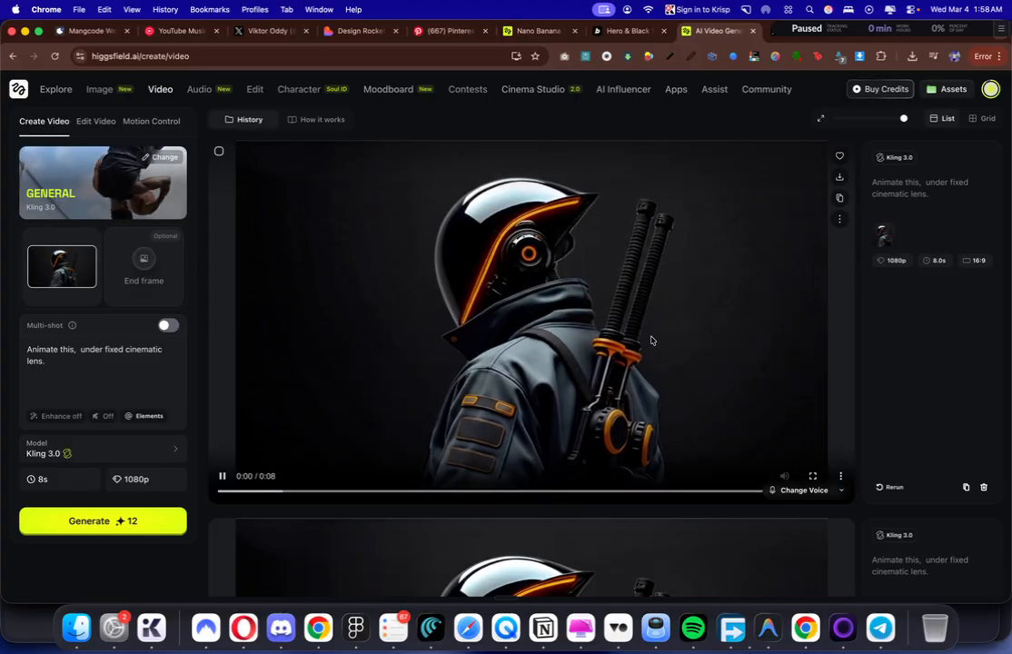
Step: Change the video prompt to "Animate this, make it noticable", set the duration to 11s and generate the clip
drag(162, 371, 82, 351)
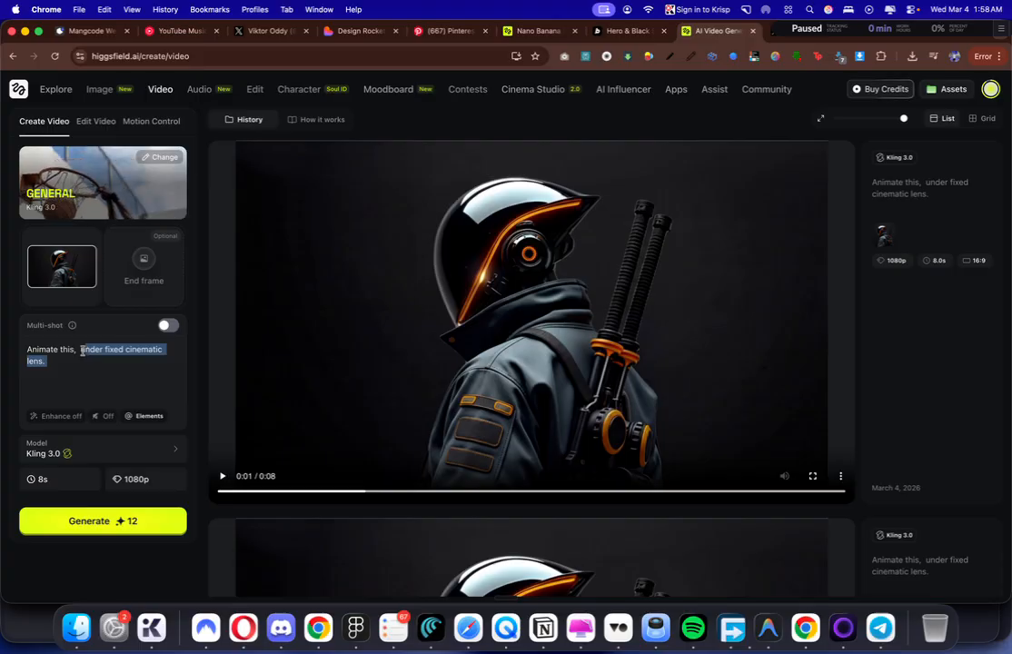
text(make it no)
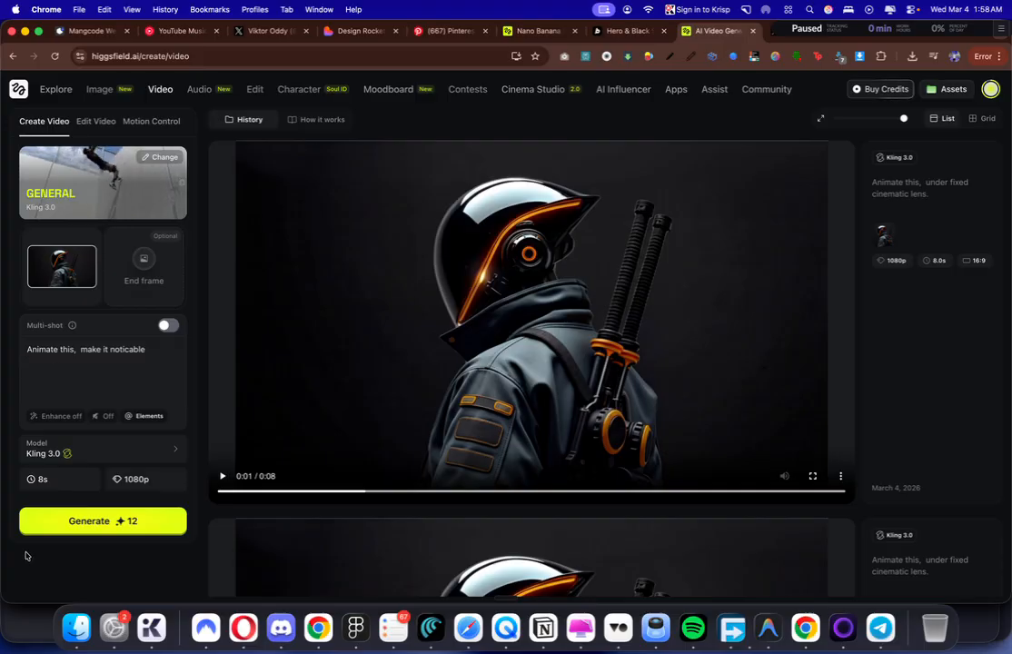
click(38, 479)
click(146, 442)
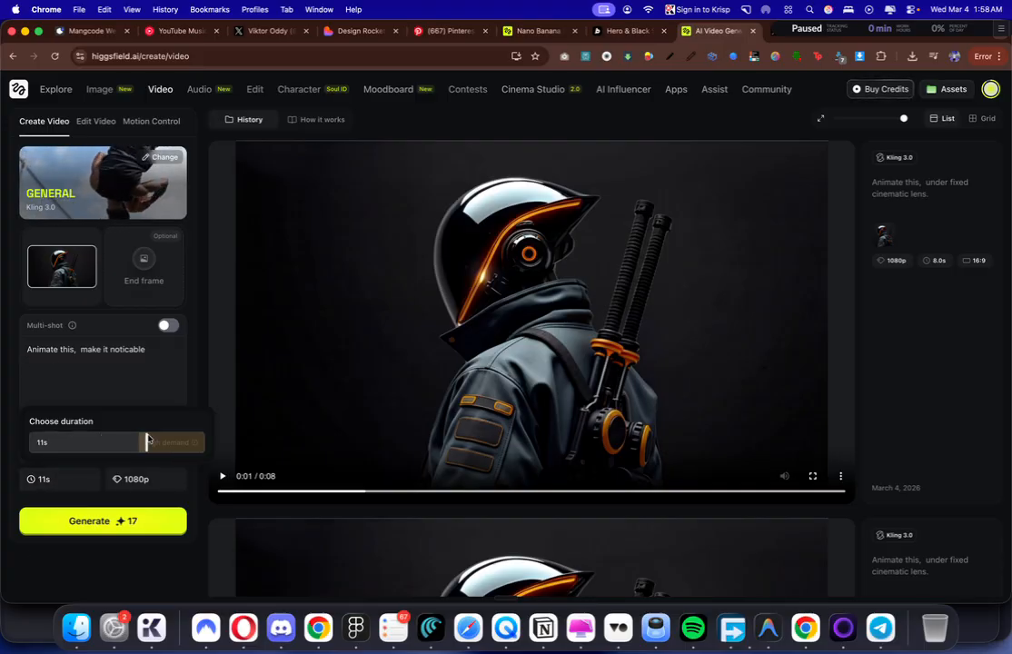
click(141, 515)
Step: Open the newest finished 8-second robot animation in detail view and load its video file in a new tab
scroll(339, 377, down, 2)
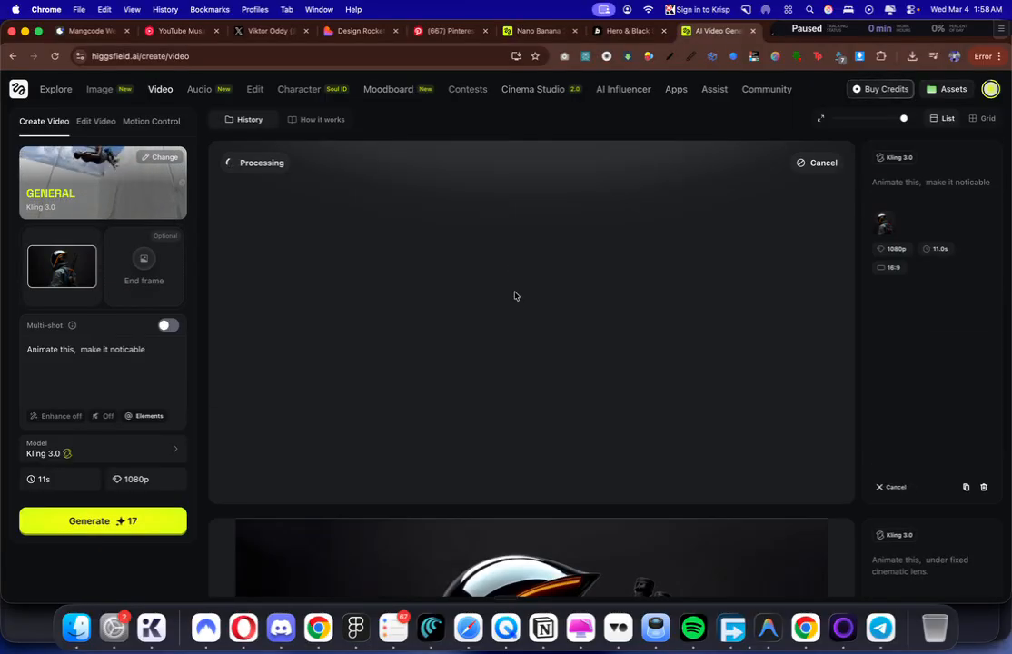
scroll(527, 364, down, 5)
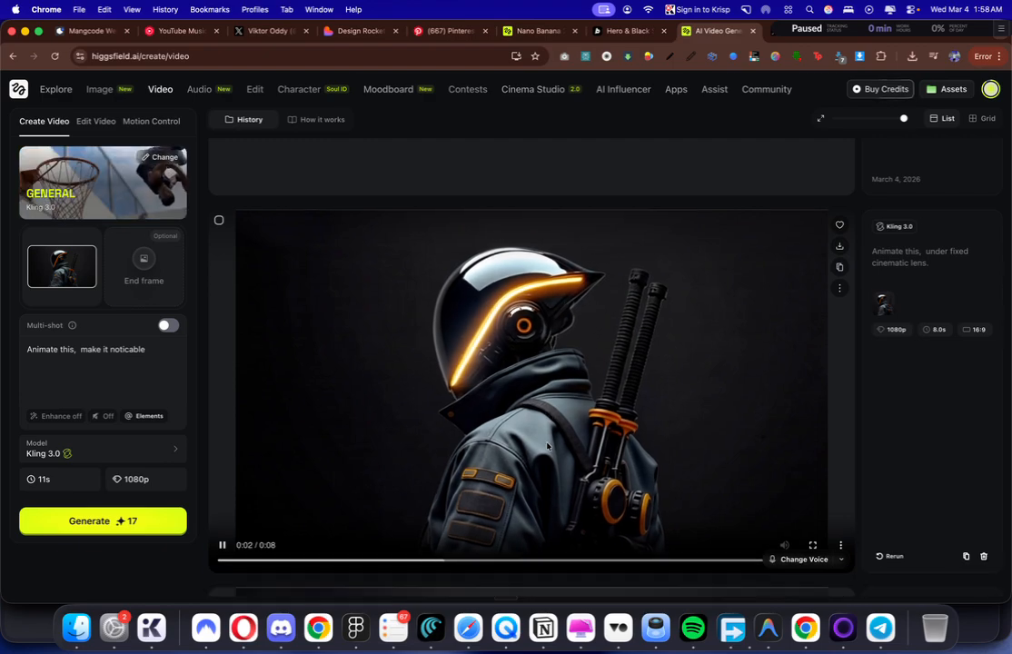
click(839, 289)
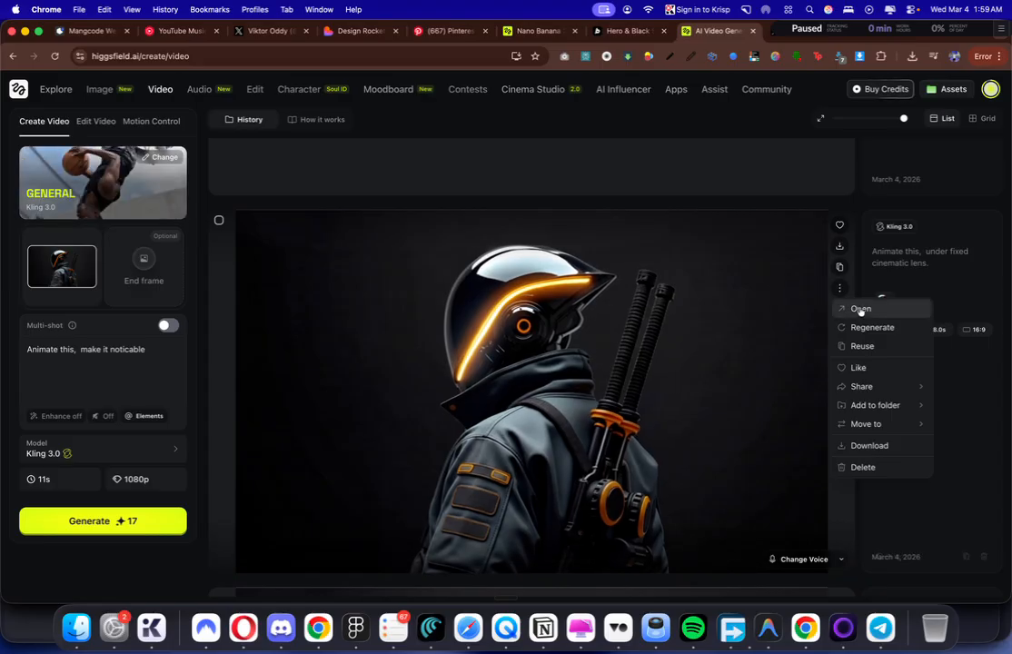
click(862, 309)
right_click(561, 199)
click(621, 240)
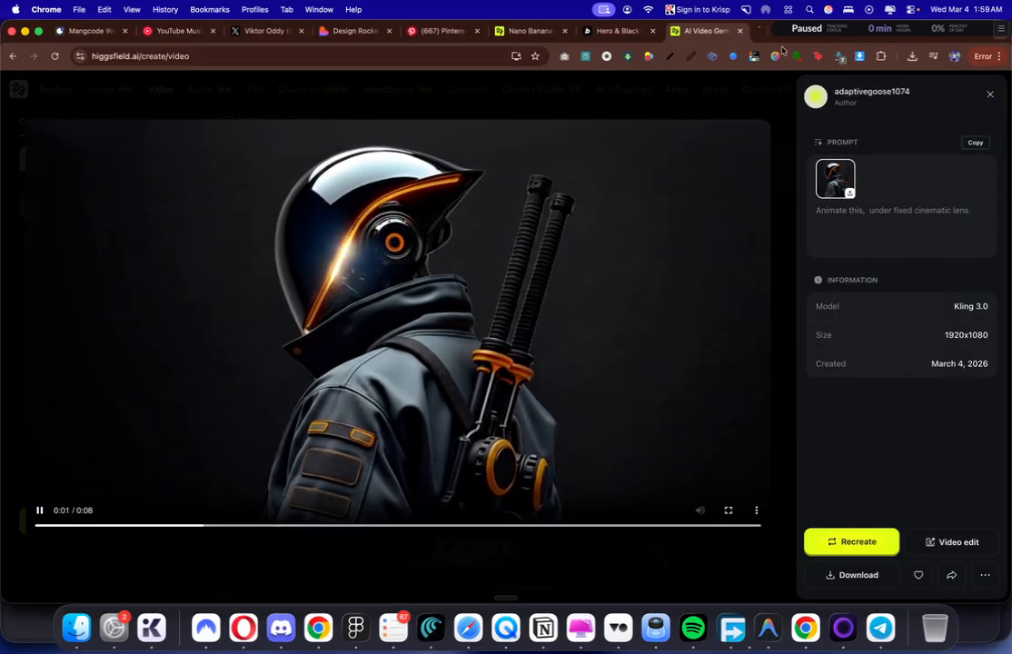
Step: Go to the tab playing the robot video file and copy its full web address
click(741, 30)
click(482, 56)
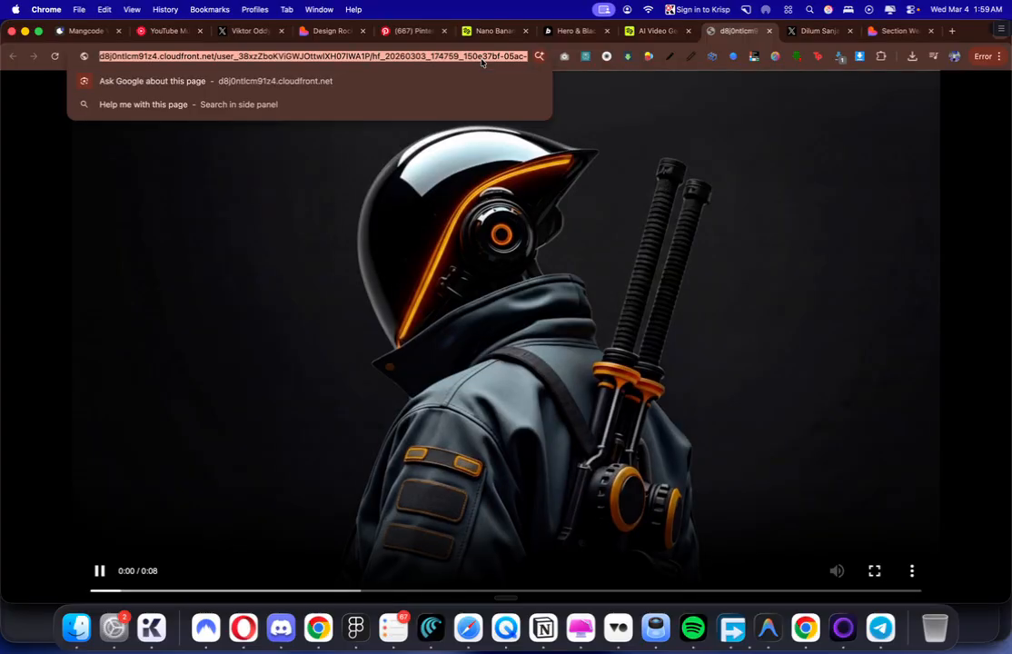
click(560, 102)
click(513, 57)
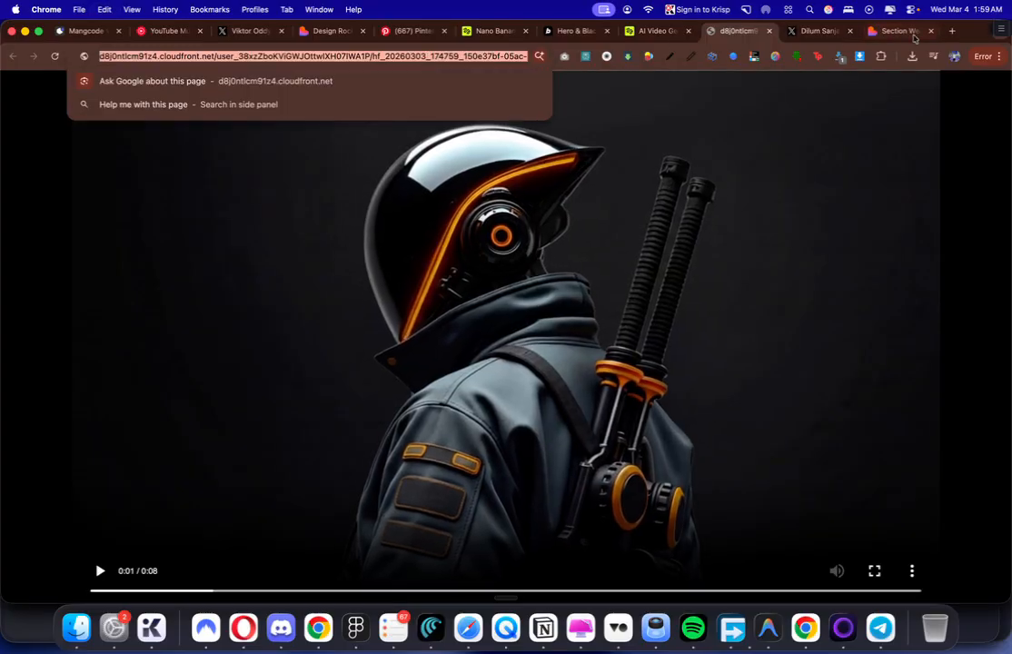
Step: Ask Section Weaver to place the video in the background, masked inside the existing shape, with "No overlay, 100% opacity to video"
click(913, 34)
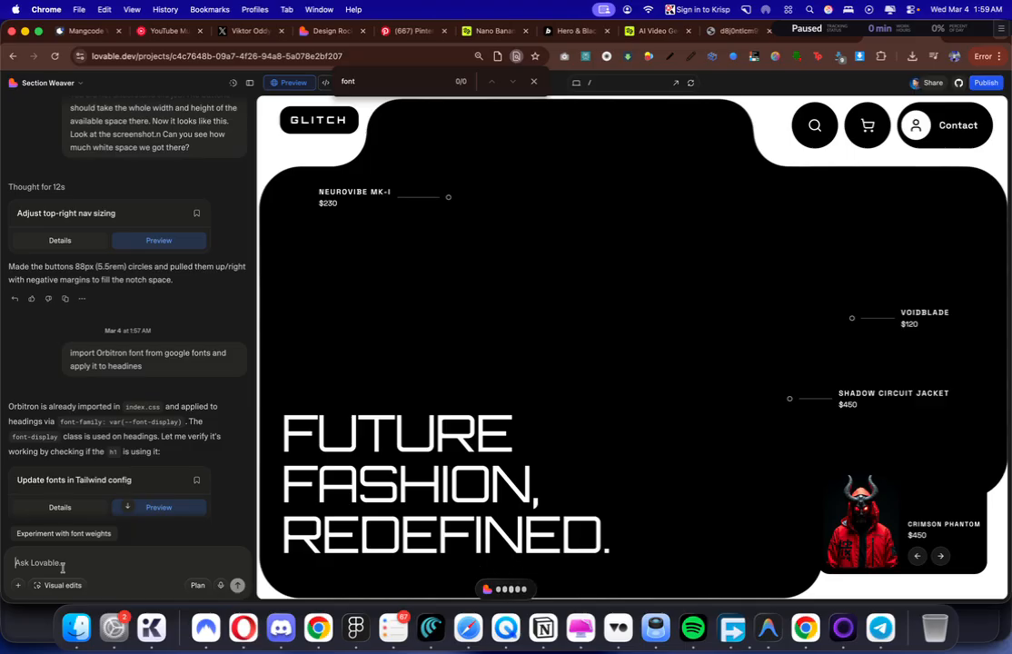
text(In our background at this video, it should be masked inside of this background that we already have.)
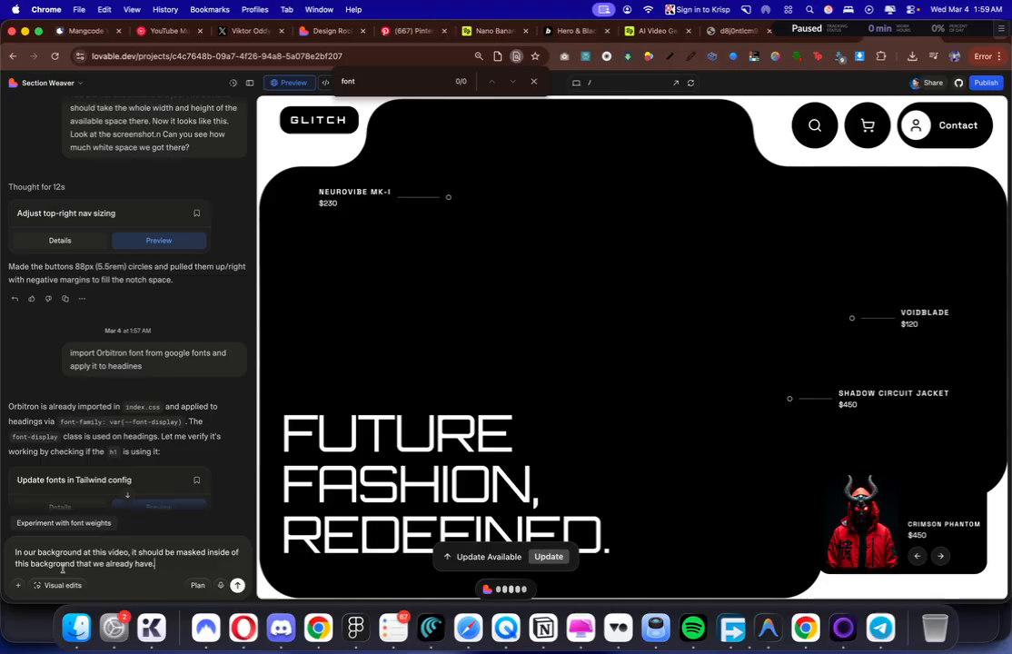
text(n No overlay, 100% opacity to video)
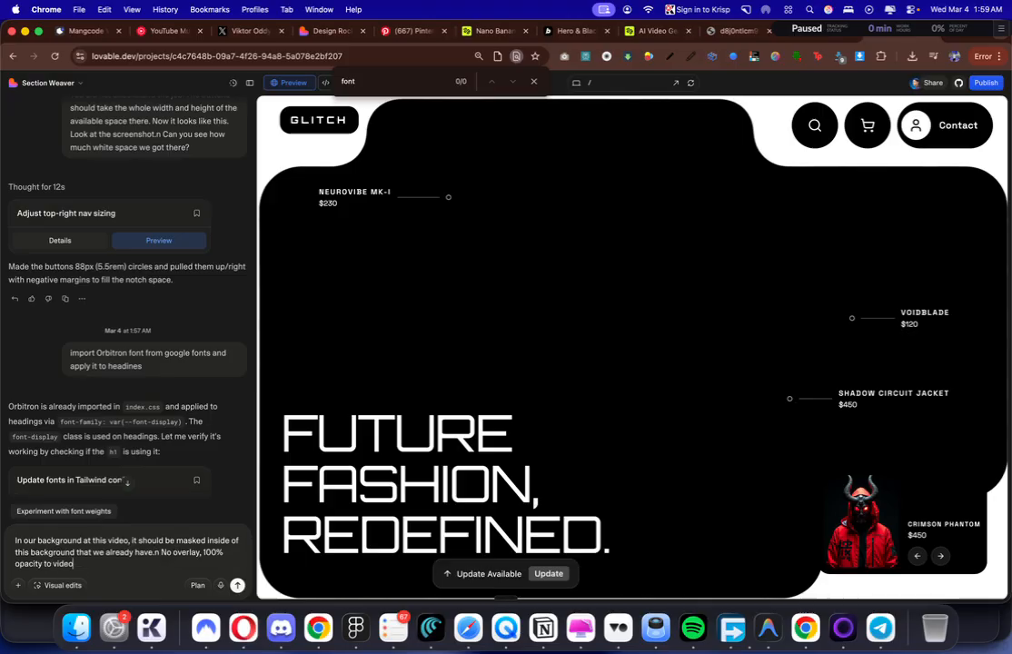
key(Return)
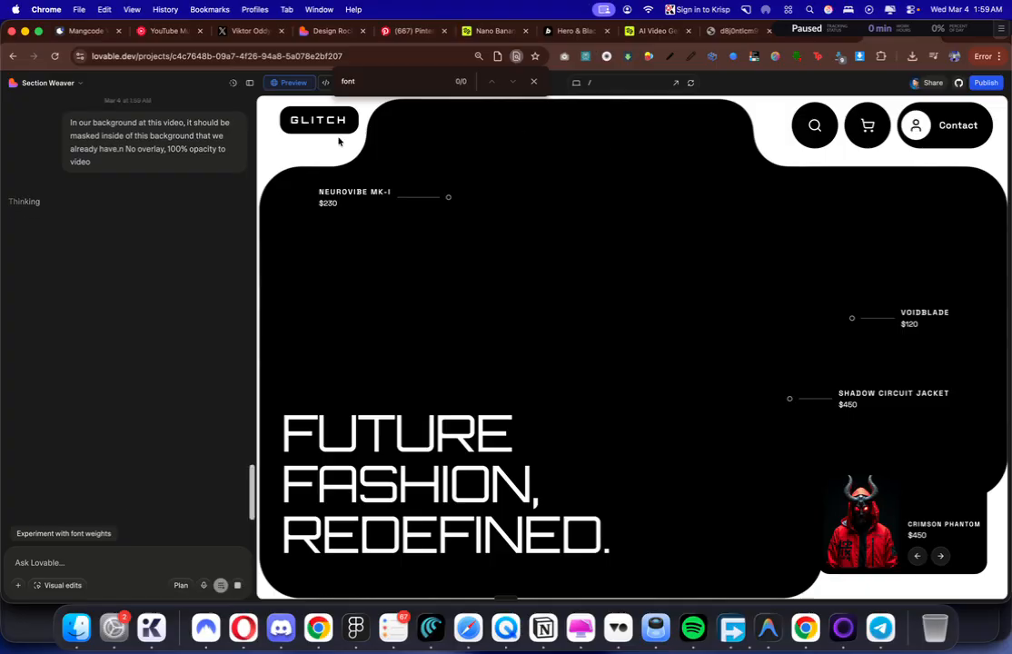
Step: Open logoipsum.com in a new tab and copy the angular black "LOGO" placeholder logo
click(950, 32)
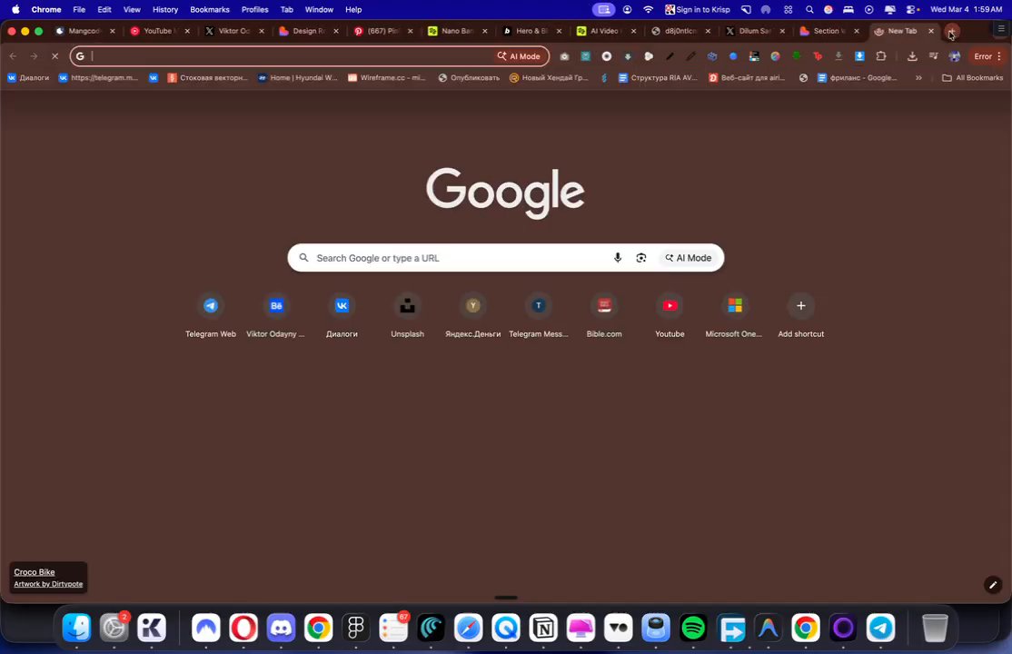
text(logo)
key(Return)
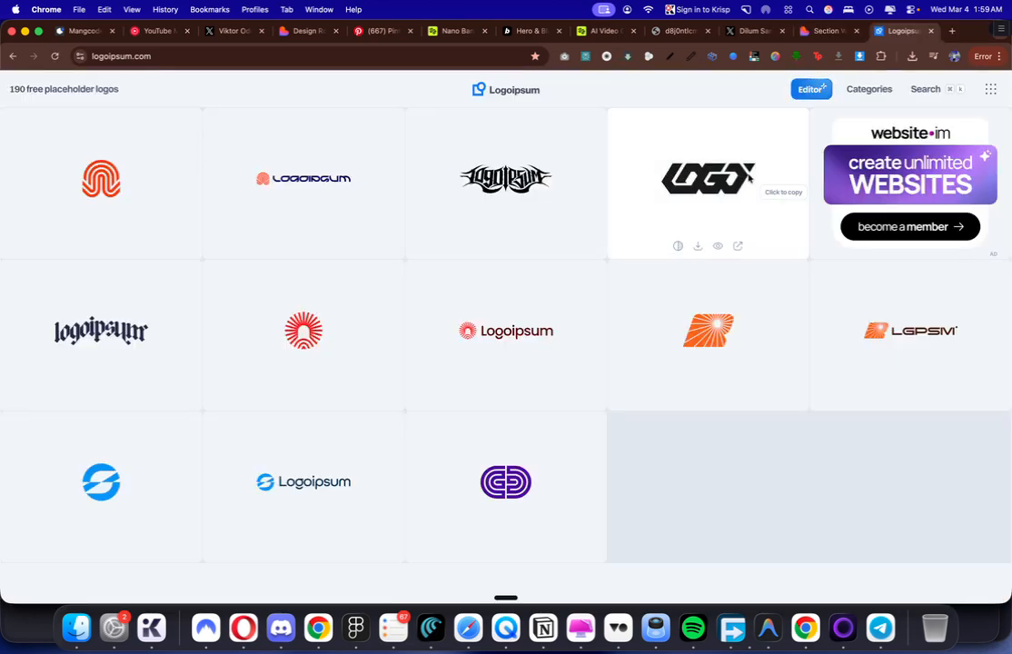
click(718, 186)
Step: Switch to Figma, paste the logo above the Glitch mockup and scale it to about 262 × 85.2
click(830, 30)
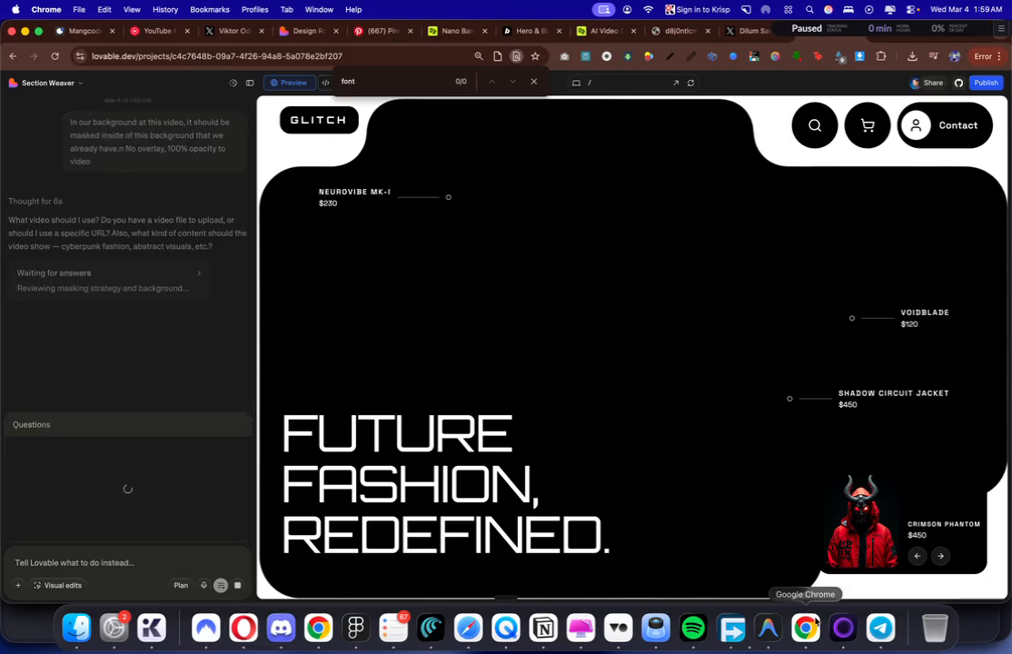
click(356, 628)
click(544, 137)
scroll(544, 137, up, 3)
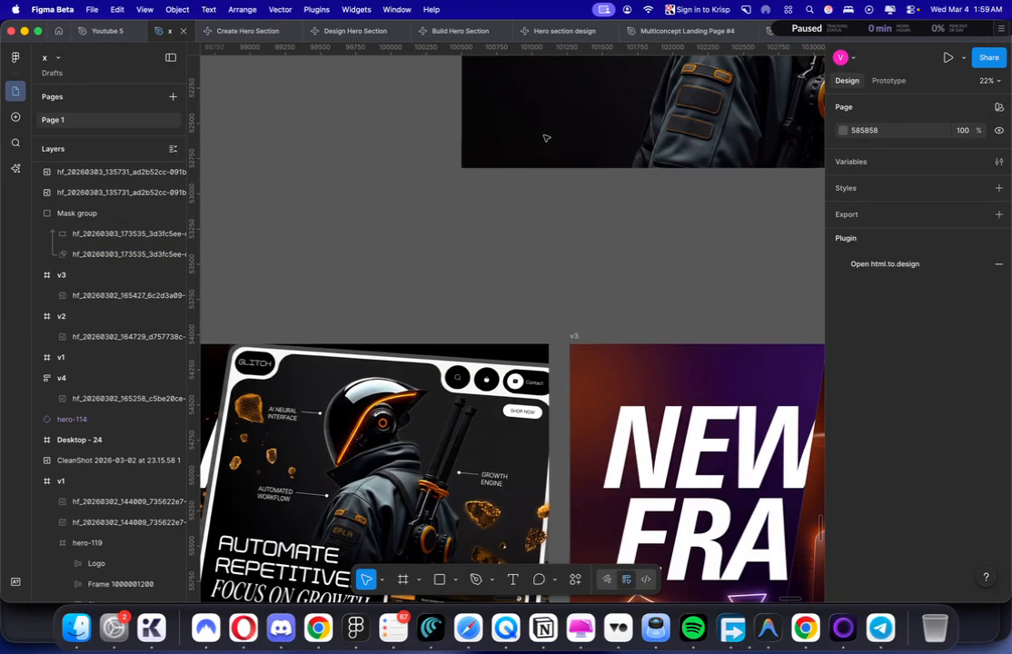
key(cmd+v)
key(k)
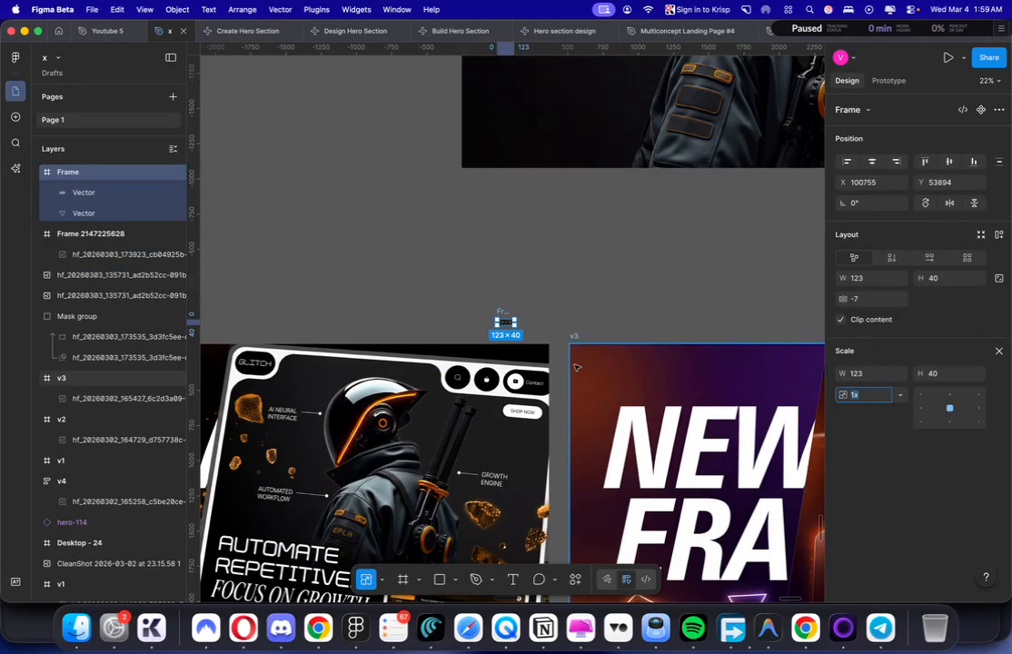
drag(517, 322, 536, 323)
key(v)
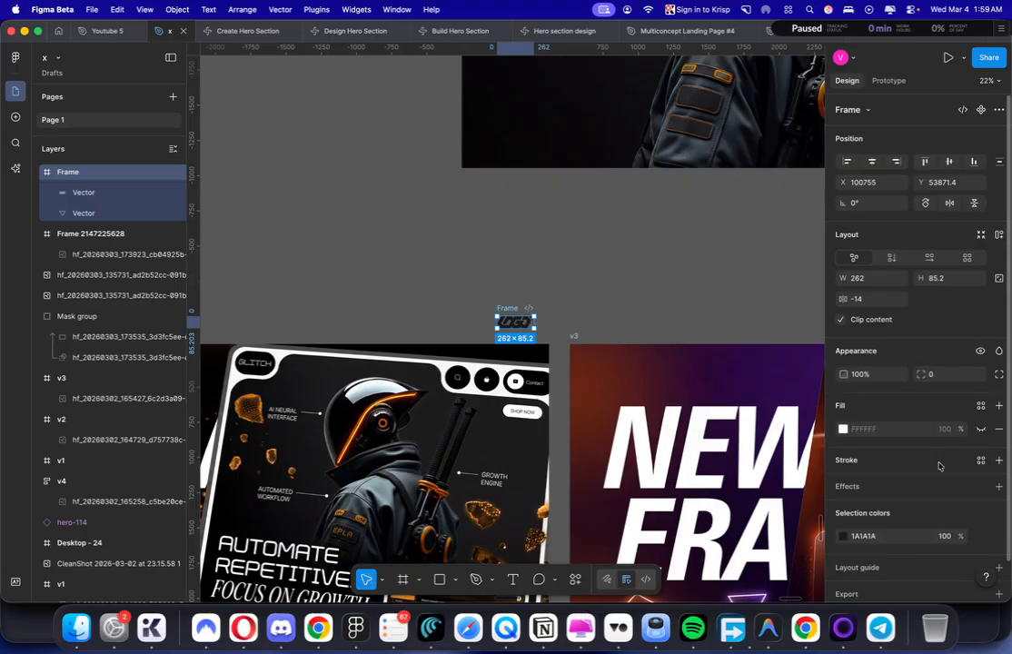
Step: Recolour the pasted logo to FFFFFF and copy its frame as a PNG
click(867, 535)
text(f)
click(613, 271)
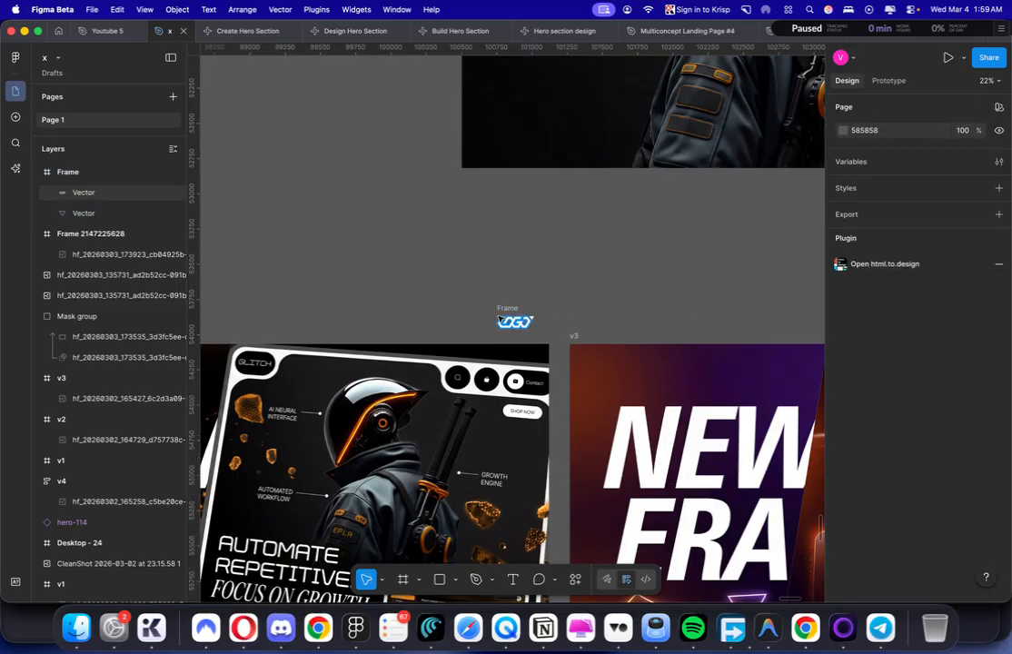
click(499, 312)
right_click(505, 310)
mouse_move(581, 163)
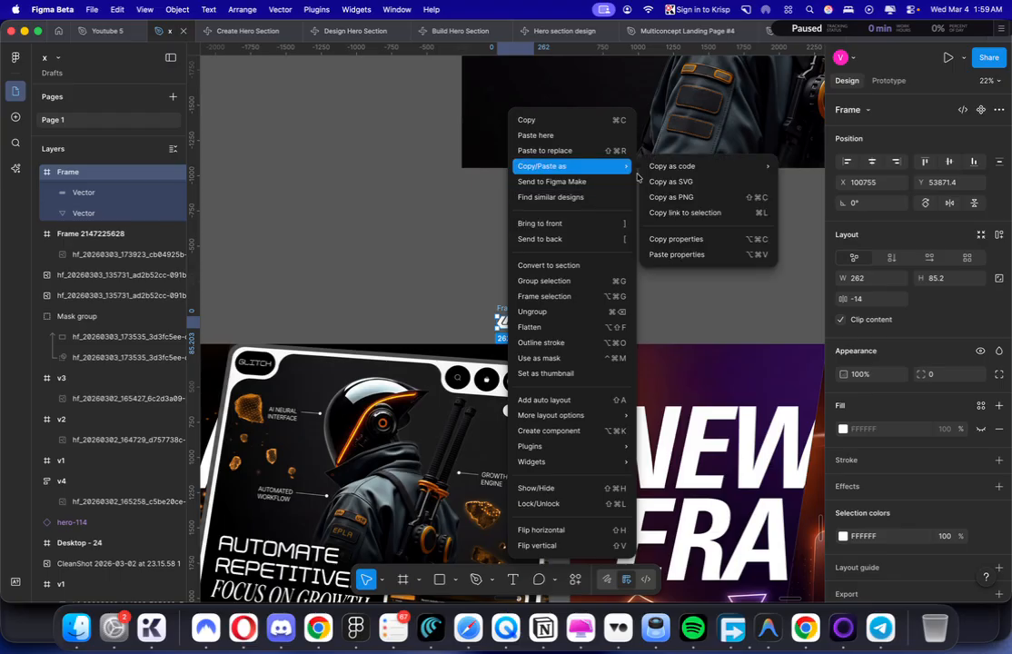
click(677, 196)
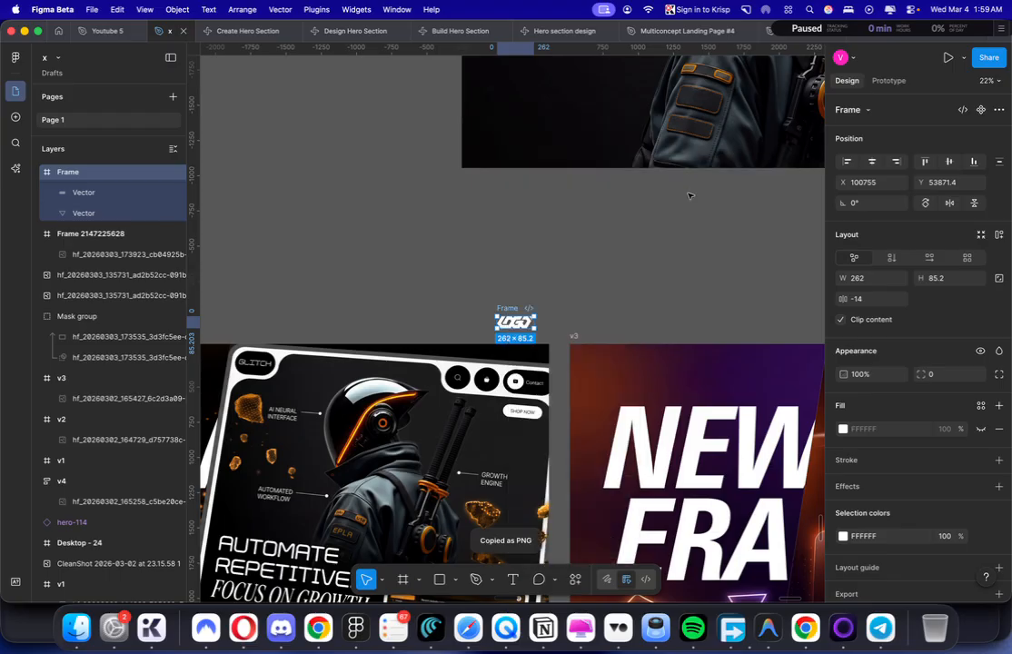
Step: Switch to Chrome, copy the CloudFront .mp4 URL of the robot video and send it to Section Weaver as the background source
key(super+Tab)
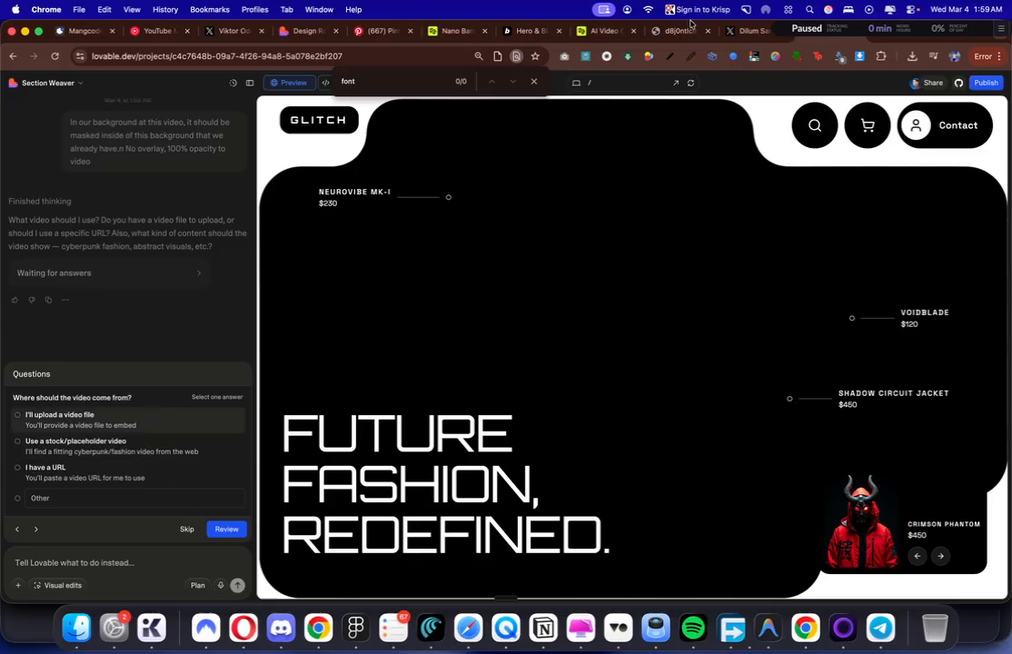
click(604, 31)
click(679, 32)
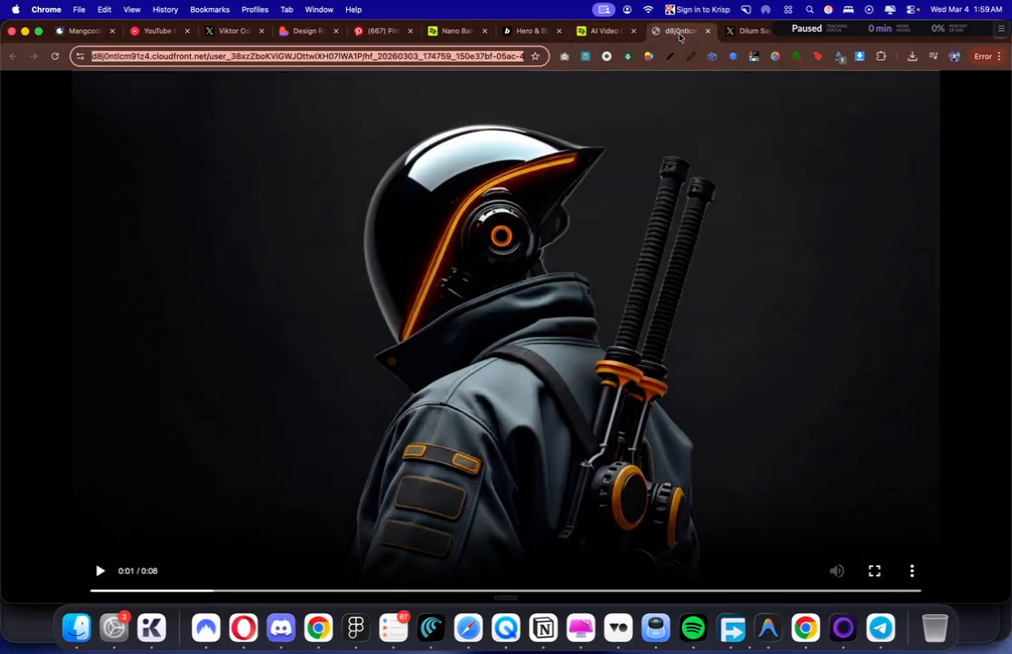
key(super+c)
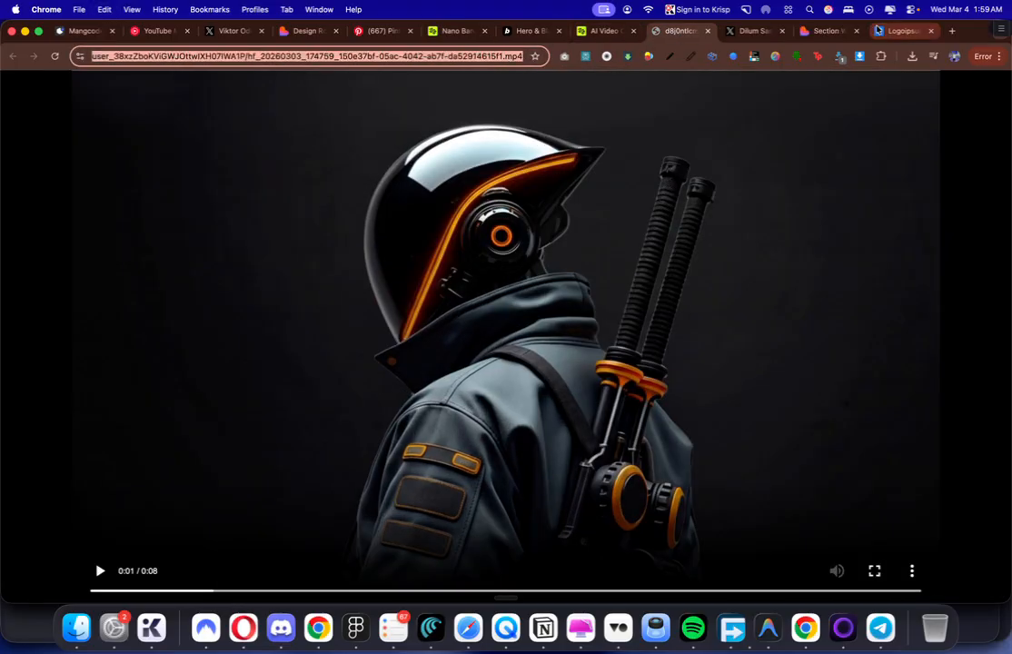
click(827, 32)
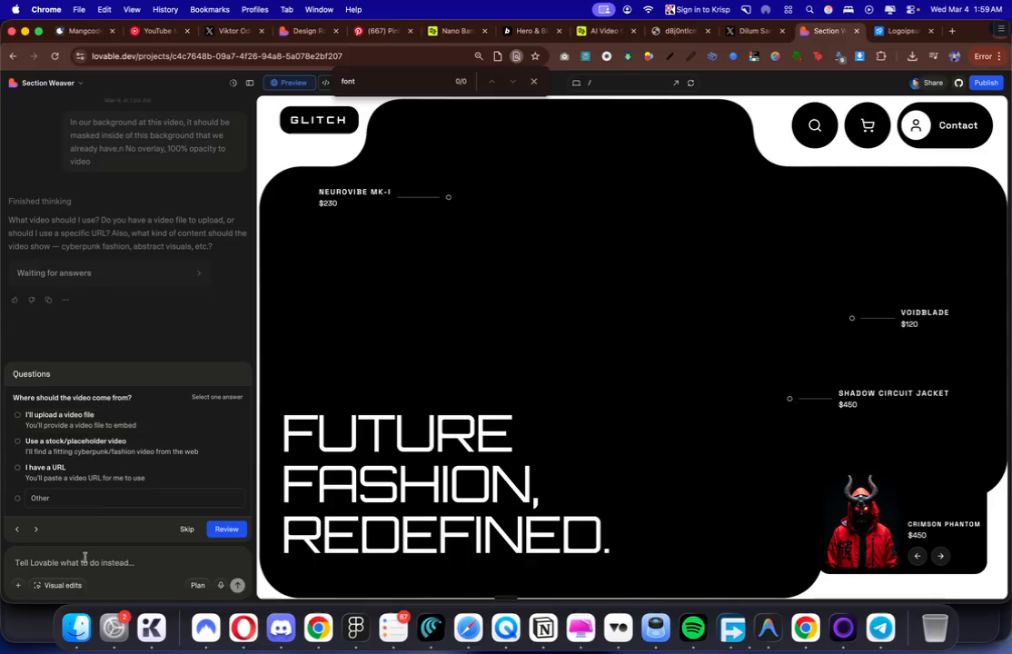
key(super+v)
key(Return)
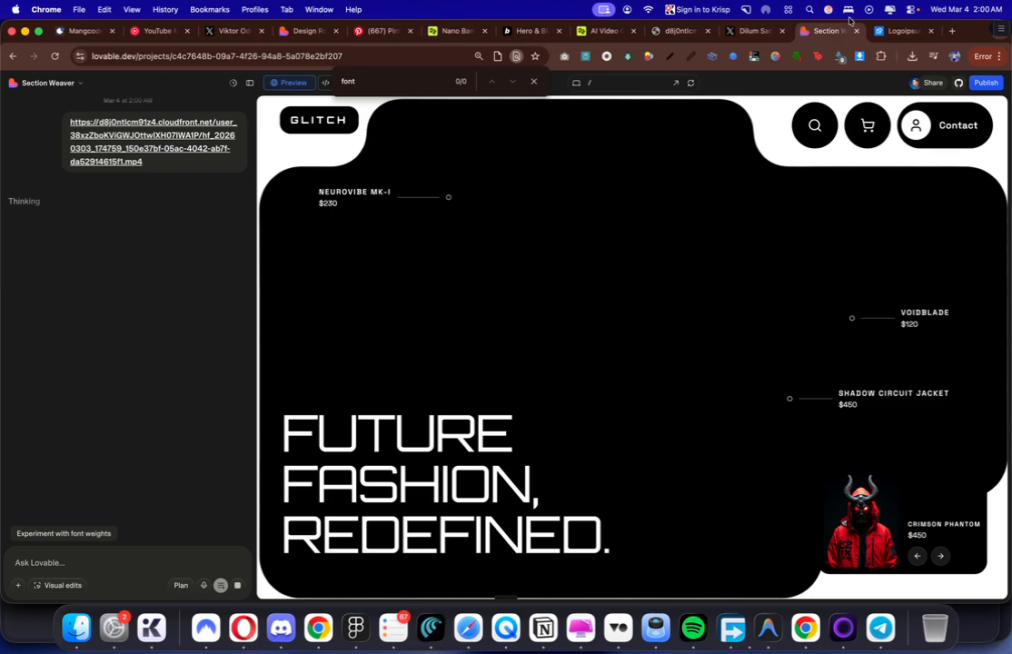
Step: Switch to Figma, copy the white logo frame as a PNG again and attach it to the Lovable prompt in Chrome
key(super+Tab)
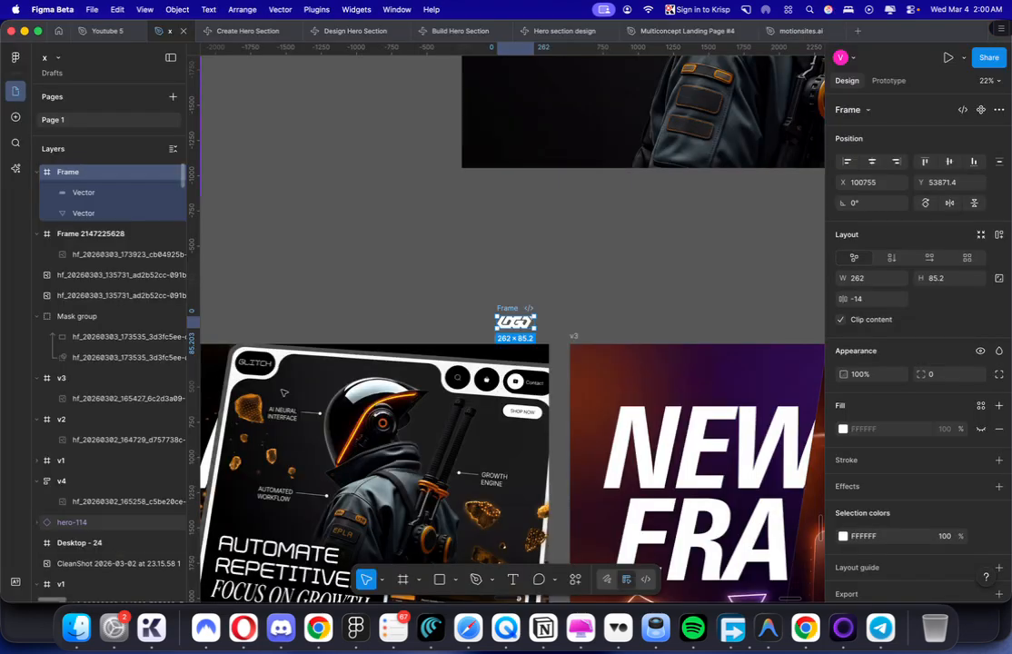
right_click(515, 322)
mouse_move(582, 166)
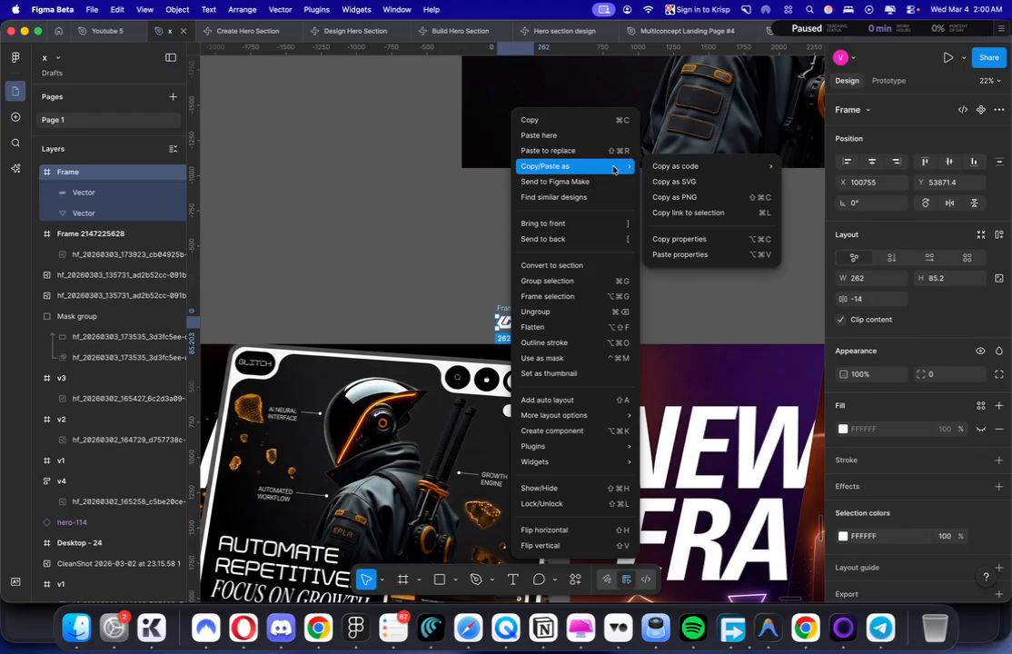
click(701, 197)
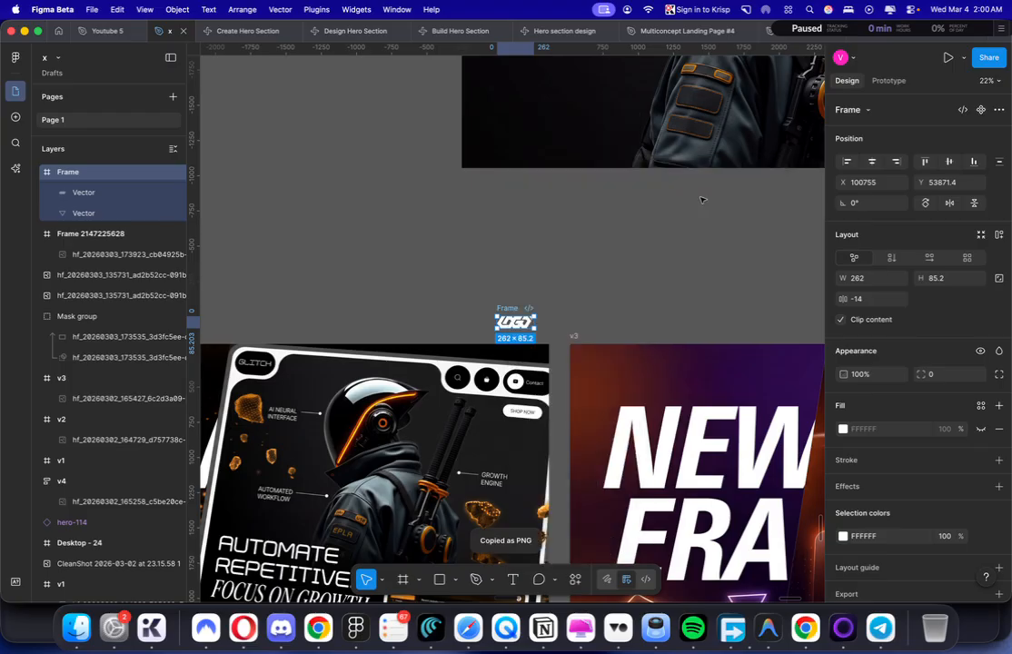
key(super+Tab)
key(super+v)
key(super+Tab)
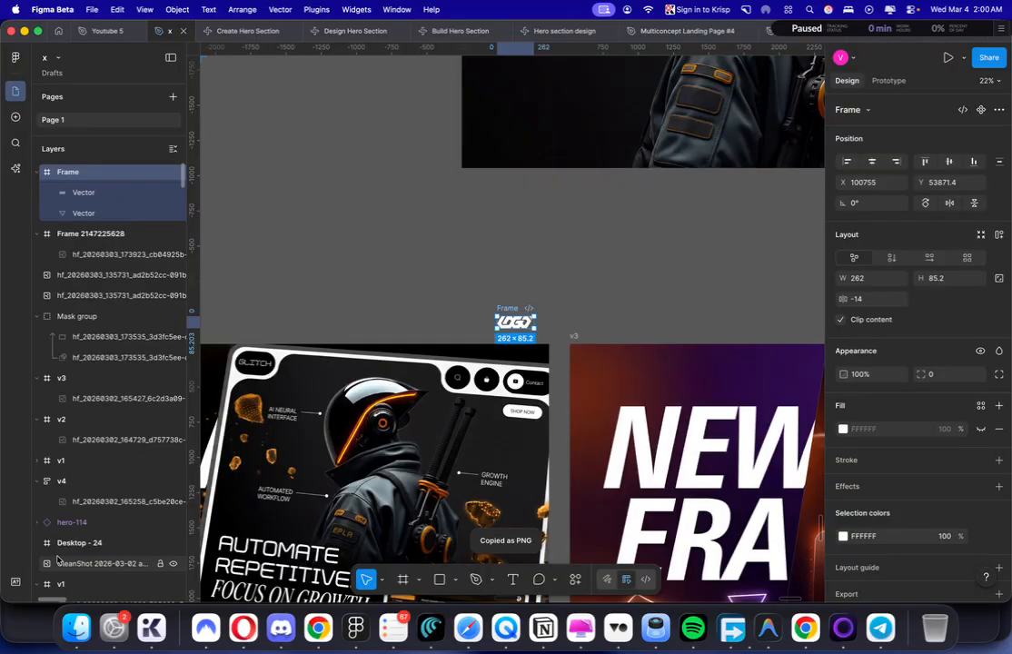
key(super+Tab)
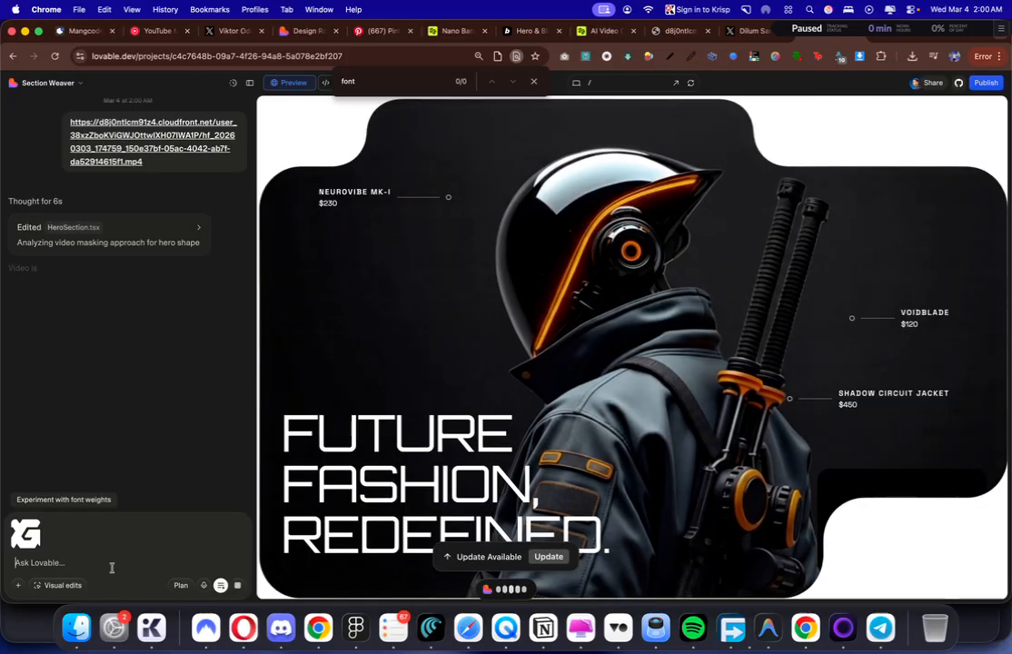
Step: Send the attached logo with the prompt "Replace this to be new logo and make it larger same as buttons."
key(super+v)
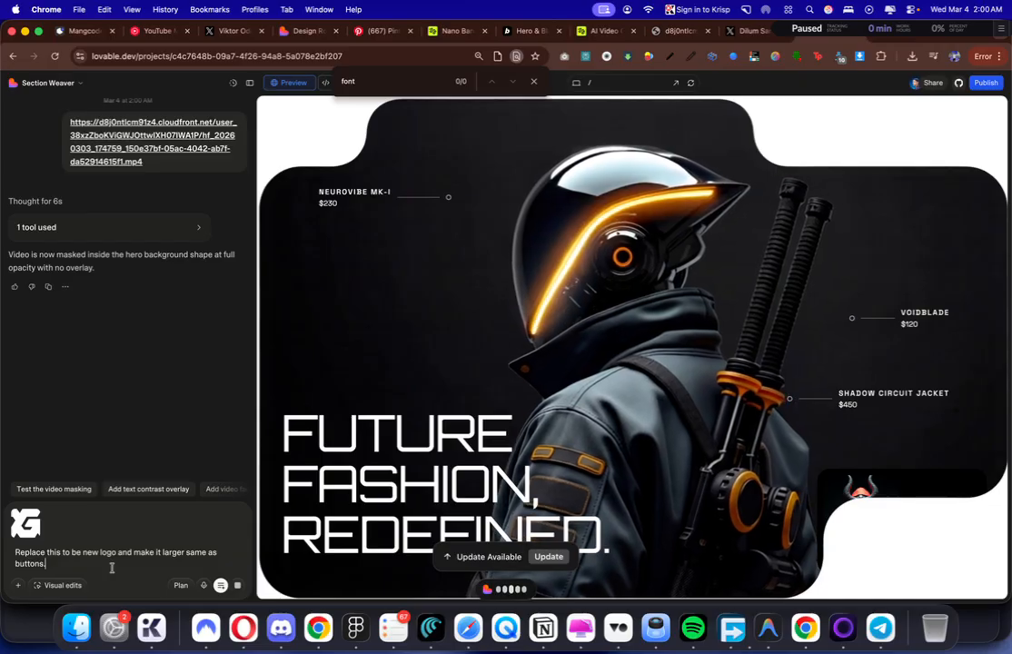
key(super+v)
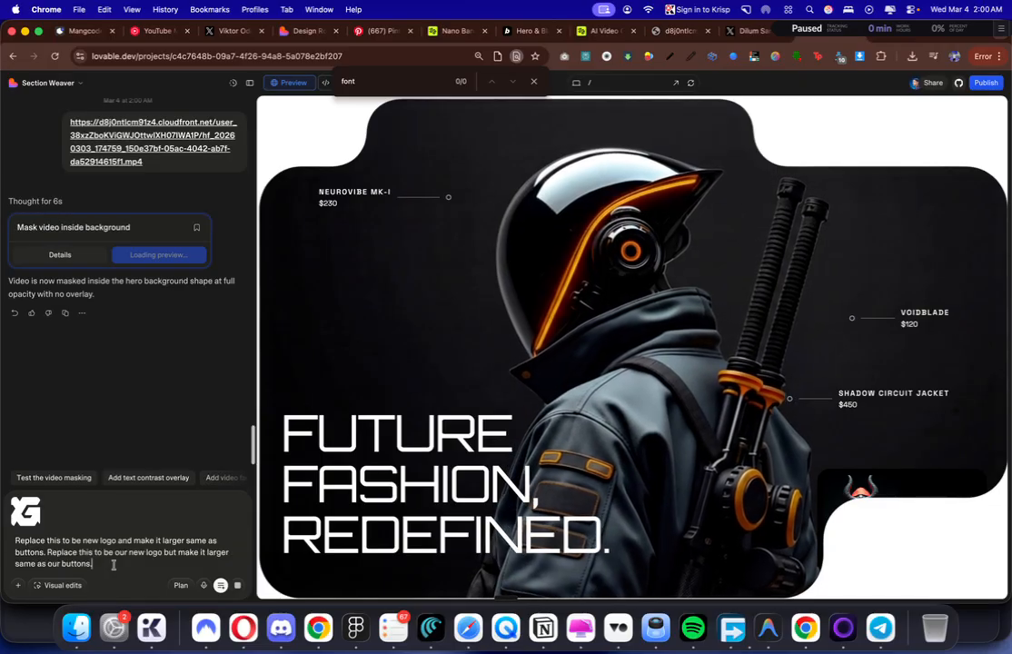
key(super+z)
key(Return)
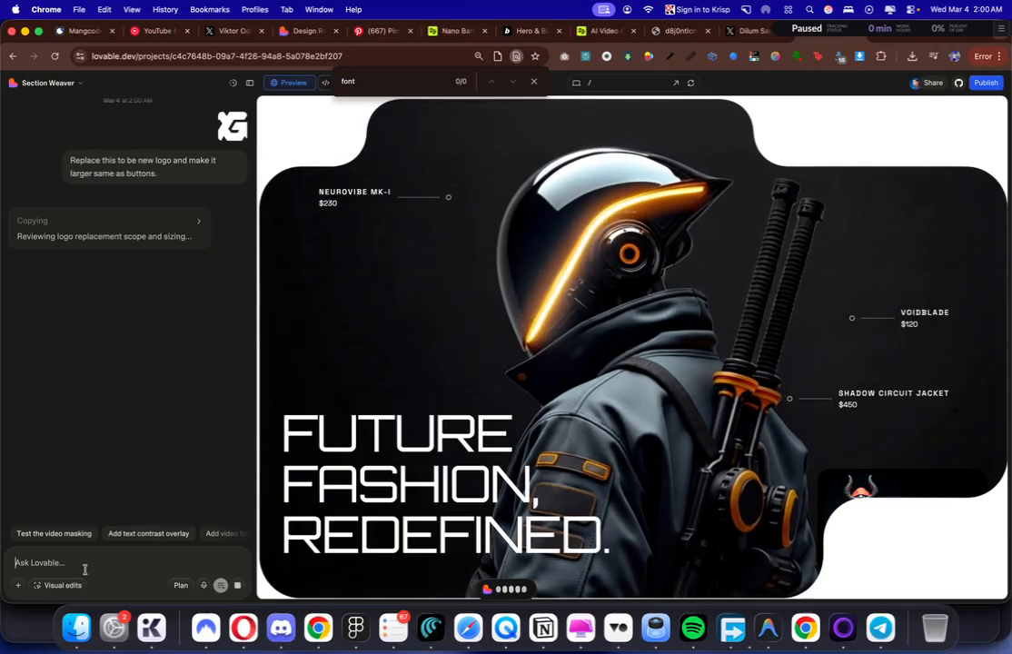
Step: Queue the message "You masked too much. You masked and our logo and button disappeared. Only the video should be masked."
key(super+v)
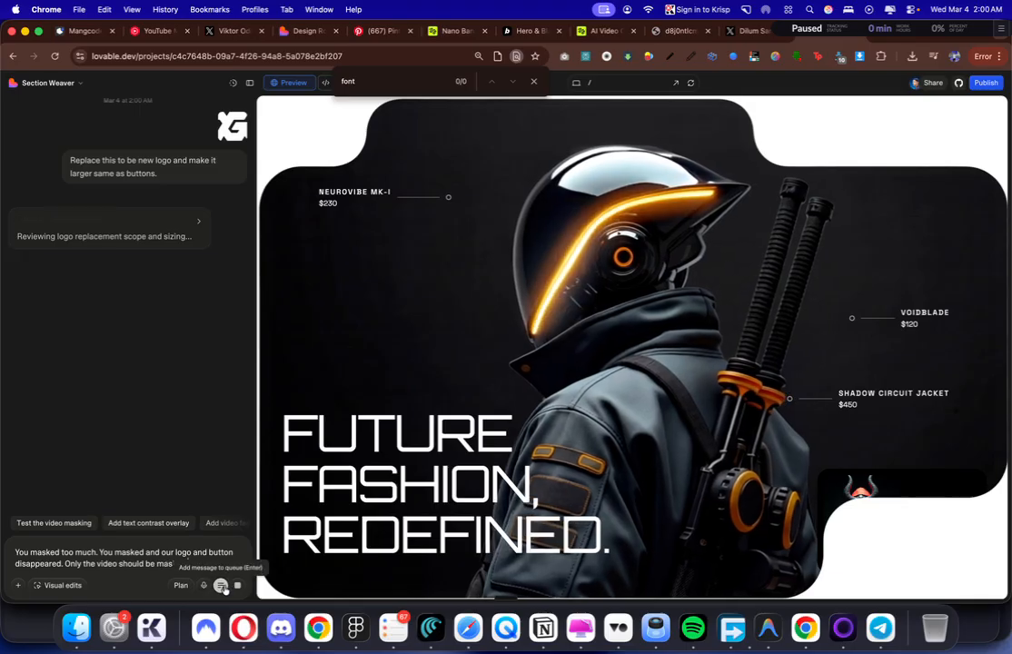
click(223, 586)
click(48, 82)
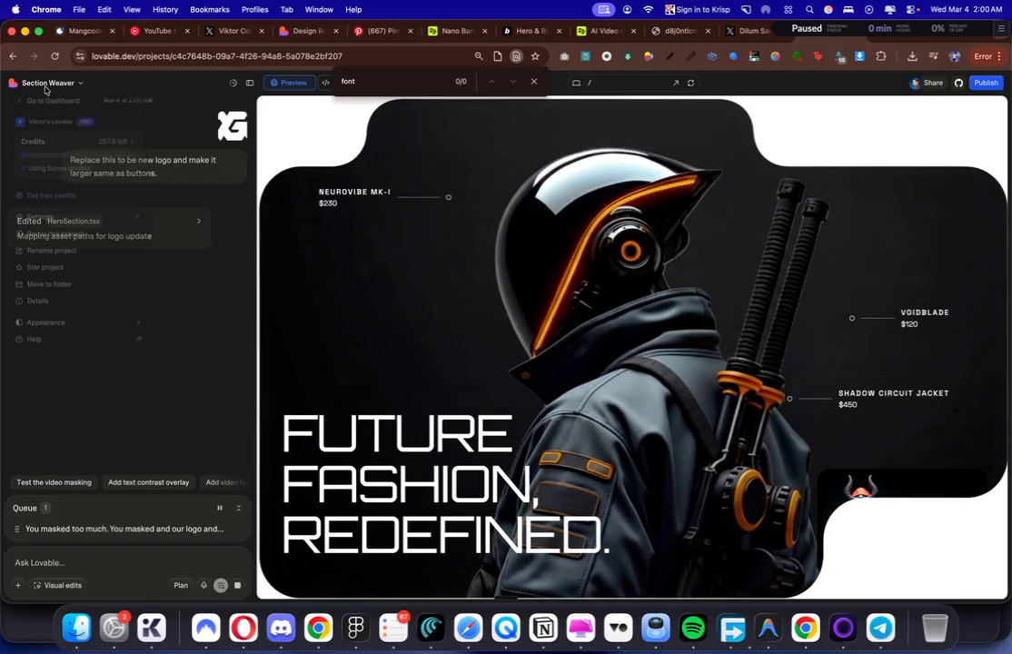
click(219, 224)
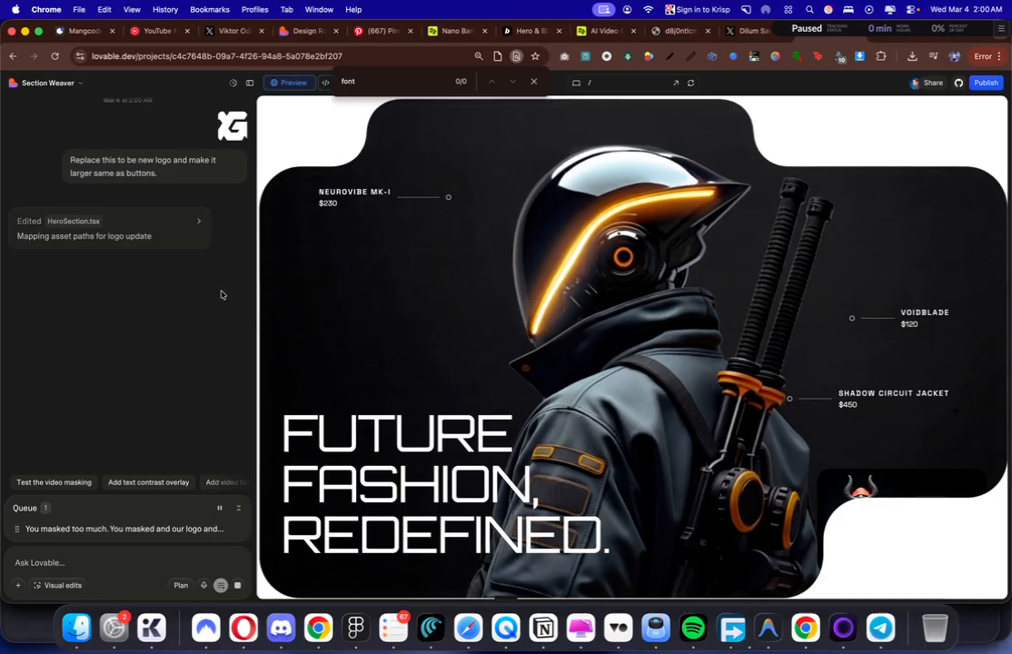
Step: Narrow the chat panel to widen the preview, and compare the hero with the Glitch reference on Pinterest
drag(256, 278, 223, 266)
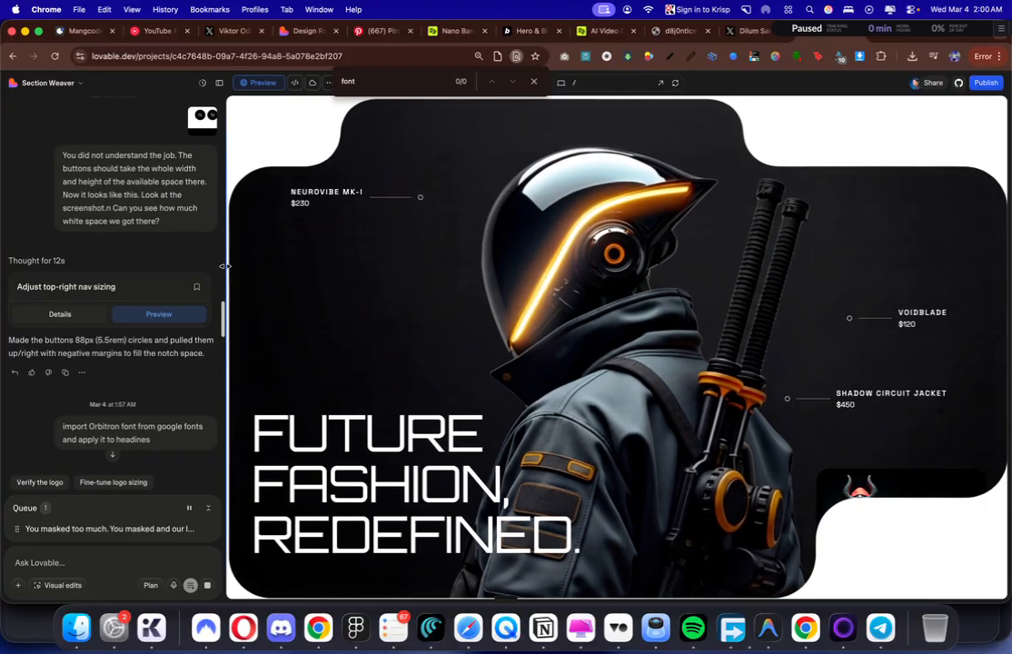
click(382, 31)
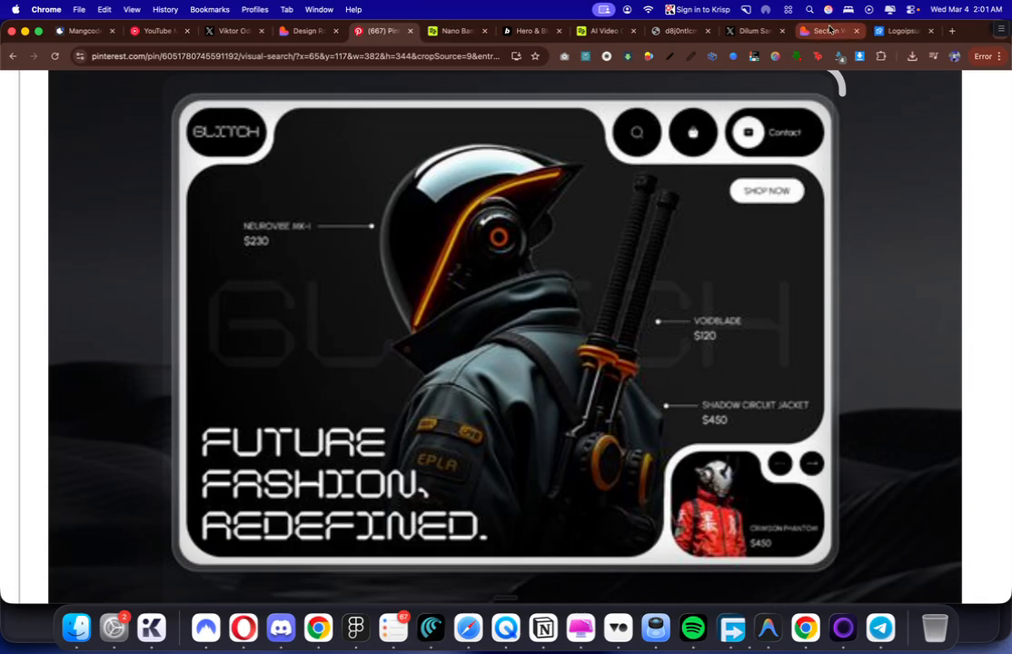
click(829, 32)
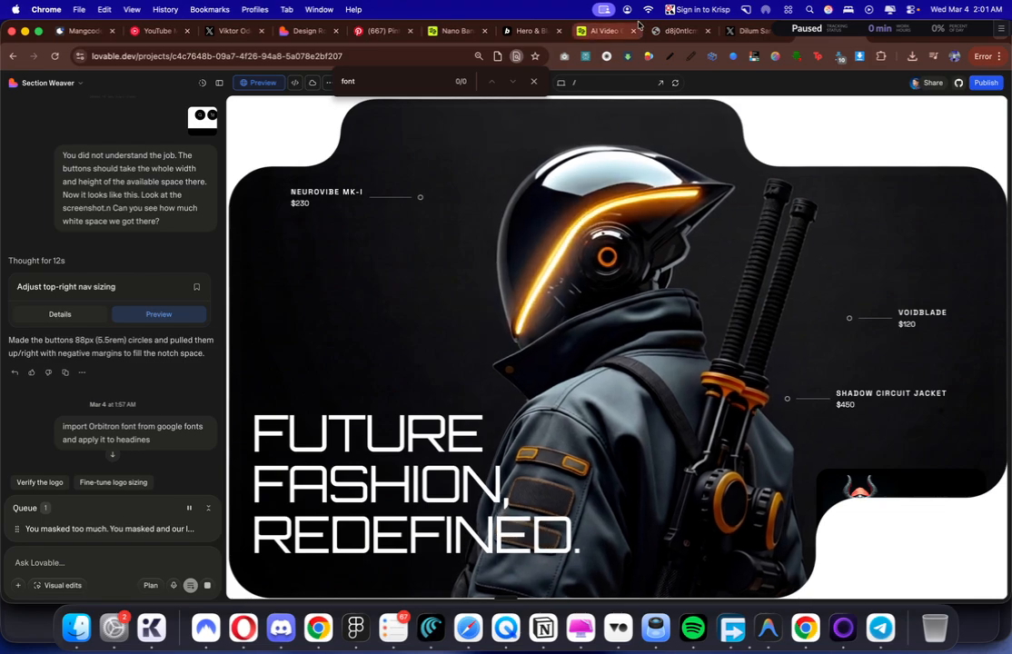
Step: Switch to Figma and try adding a 2194 × 1116 light grey rectangle over the lower part of the robot image
key(super+Tab)
click(109, 334)
scroll(495, 355, up, 5)
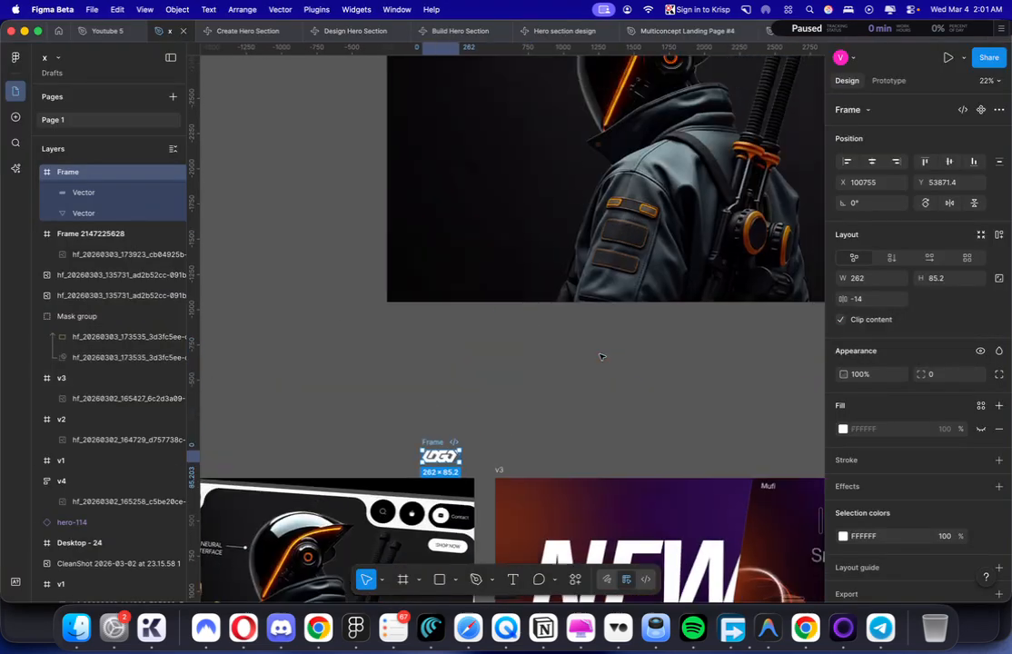
click(494, 355)
scroll(494, 355, down, 8)
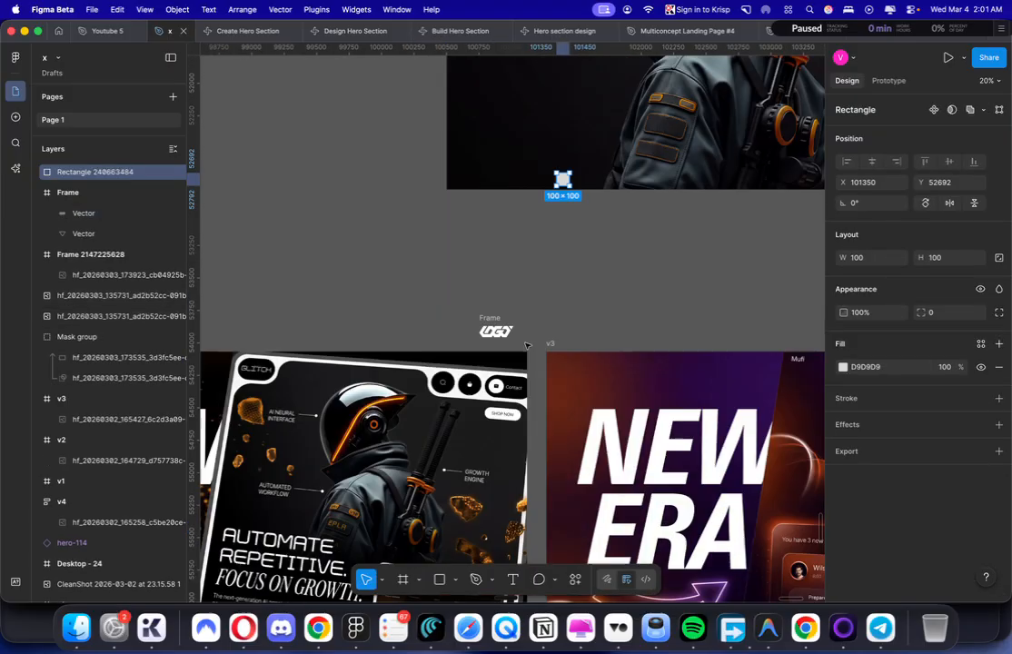
scroll(514, 448, up, 10)
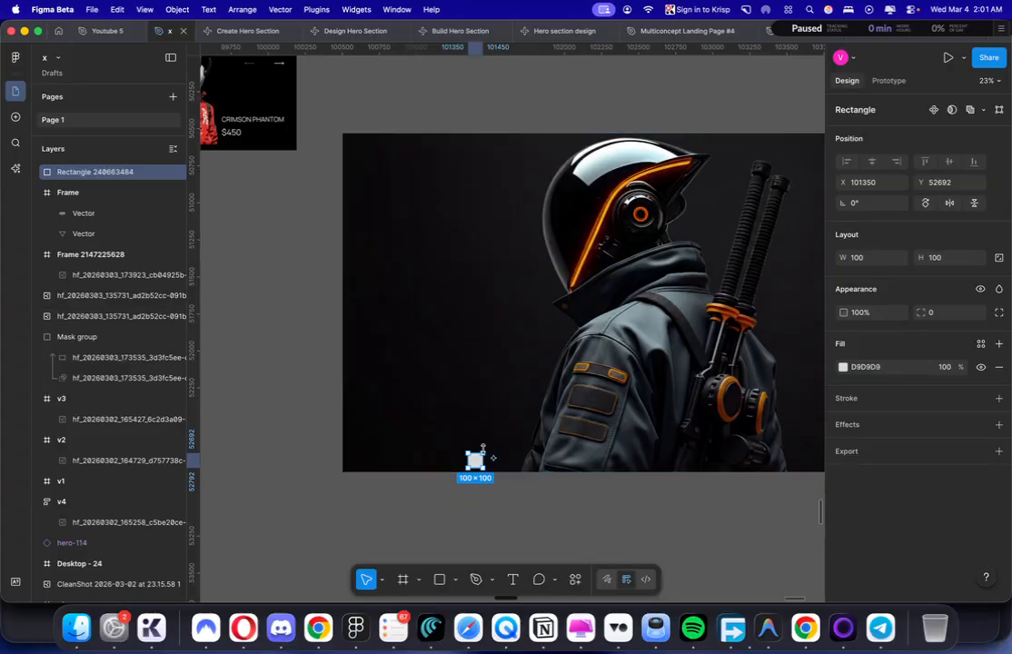
drag(483, 454, 734, 310)
key(super+z)
key(super+z)
key(super+shift+z)
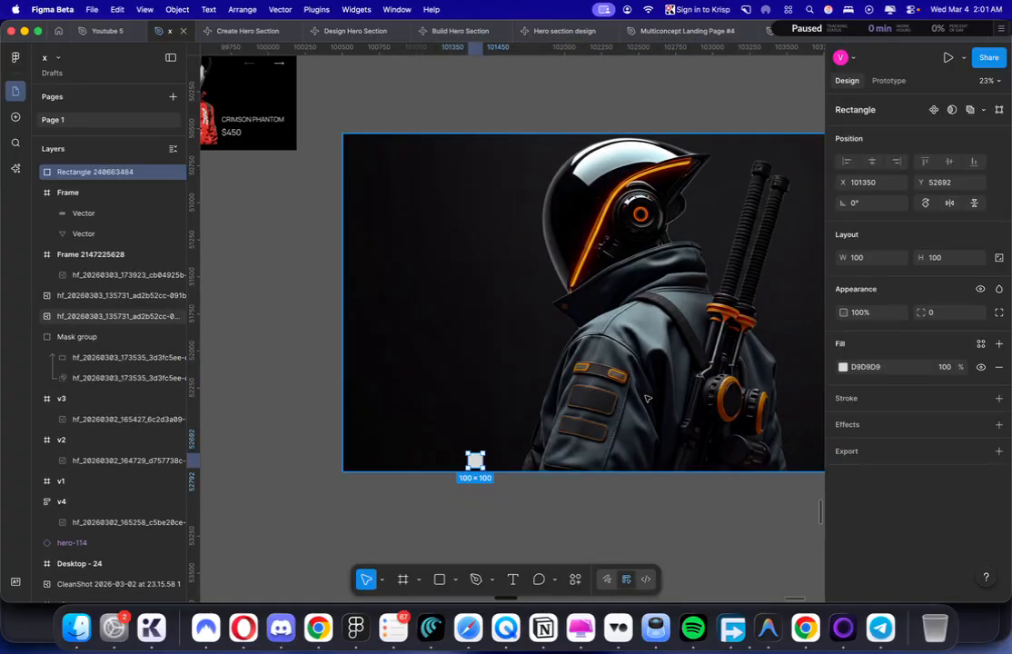
drag(484, 462, 794, 304)
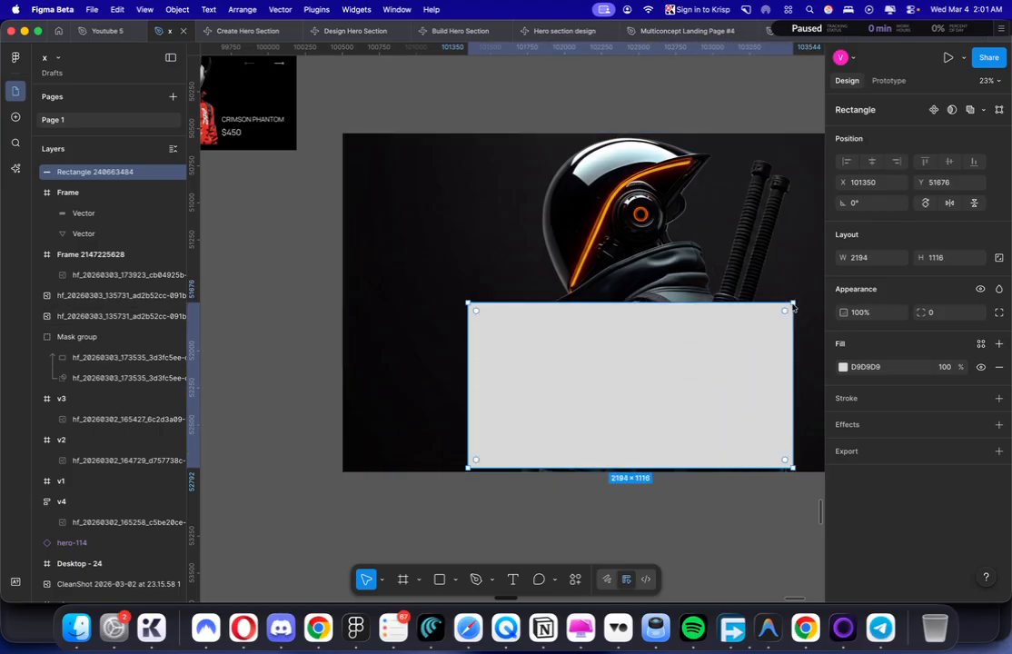
key(BackSpace)
scroll(691, 389, right, 3)
key(super+z)
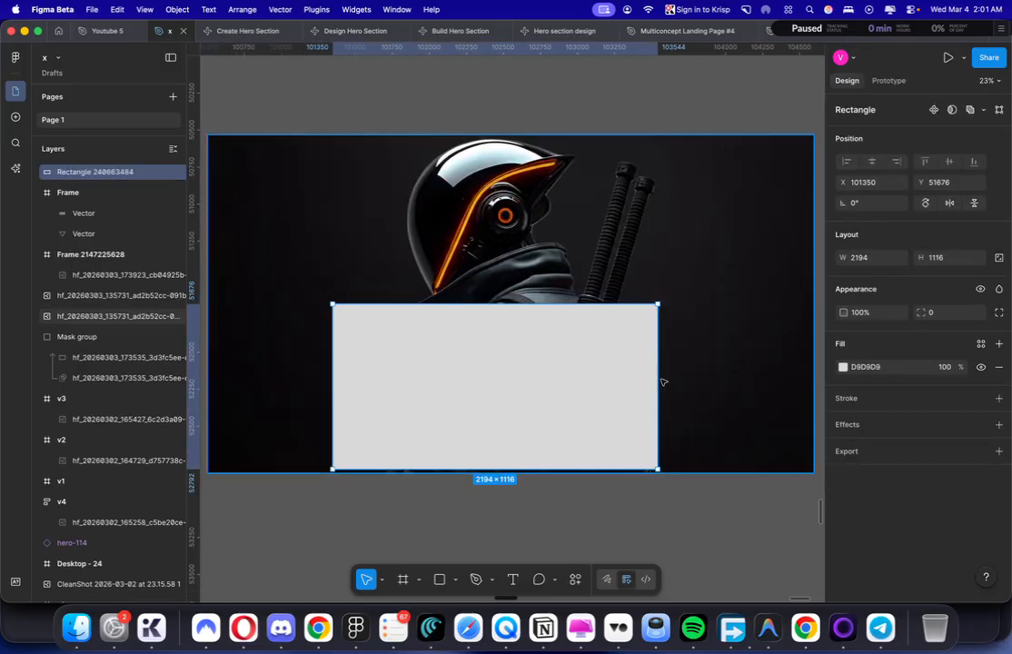
Step: Try placing the grey rectangle over the other robot image above the v1 design, aligned to that image's bottom edge
drag(615, 386, 604, 393)
scroll(604, 394, down, 5)
key(BackSpace)
scroll(605, 393, down, 4)
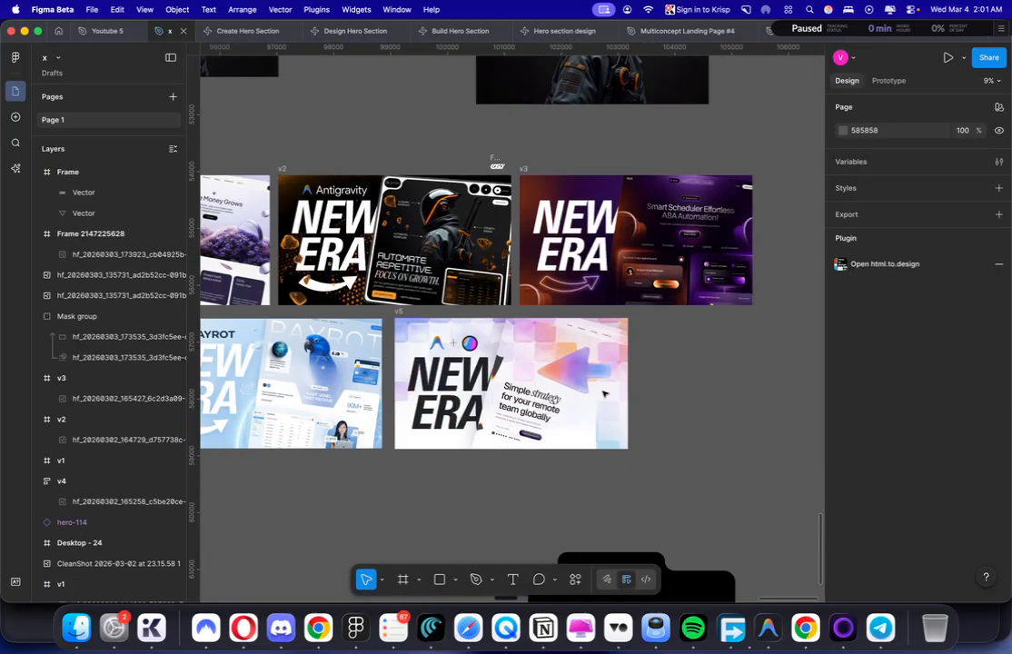
scroll(606, 394, left, 4)
scroll(604, 394, up, 3)
click(509, 234)
scroll(509, 235, up, 5)
key(super+v)
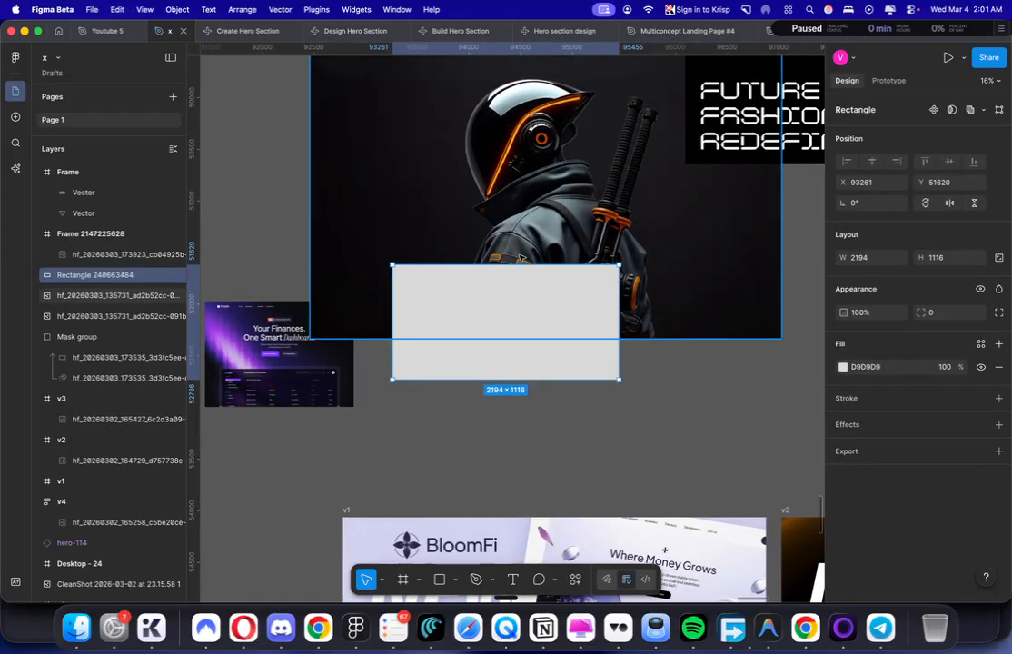
drag(523, 295, 535, 253)
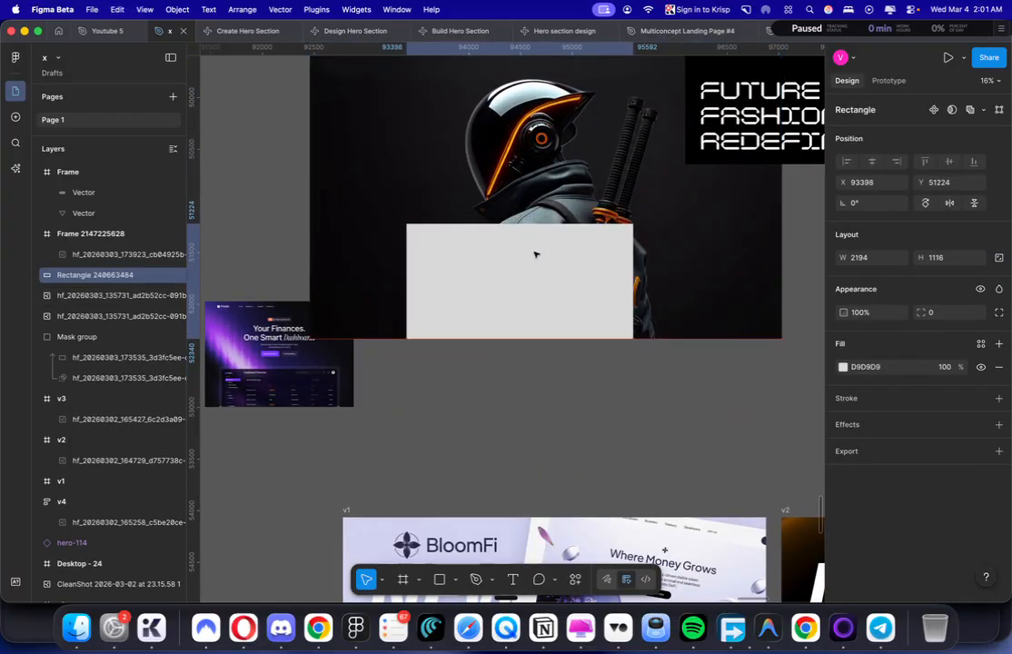
key(BackSpace)
scroll(586, 259, up, 1)
scroll(575, 278, down, 6)
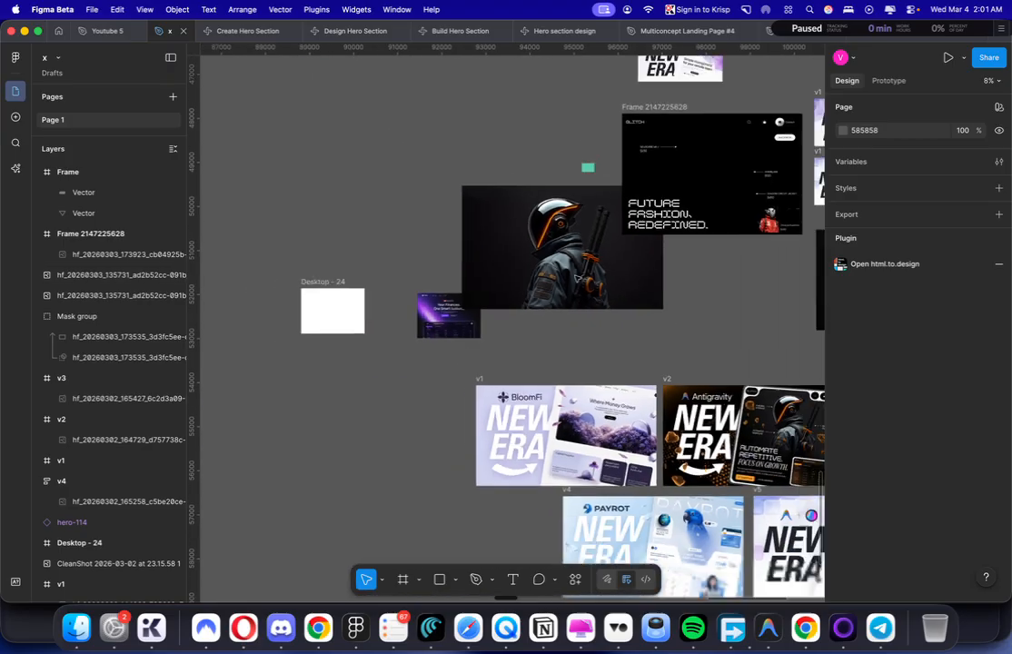
Step: Move the robot image above the v1 design down to empty canvas at about X 90260, Y 62467
drag(569, 288, 481, 512)
scroll(486, 501, down, 5)
drag(499, 227, 518, 343)
scroll(520, 346, up, 5)
key(super+Tab)
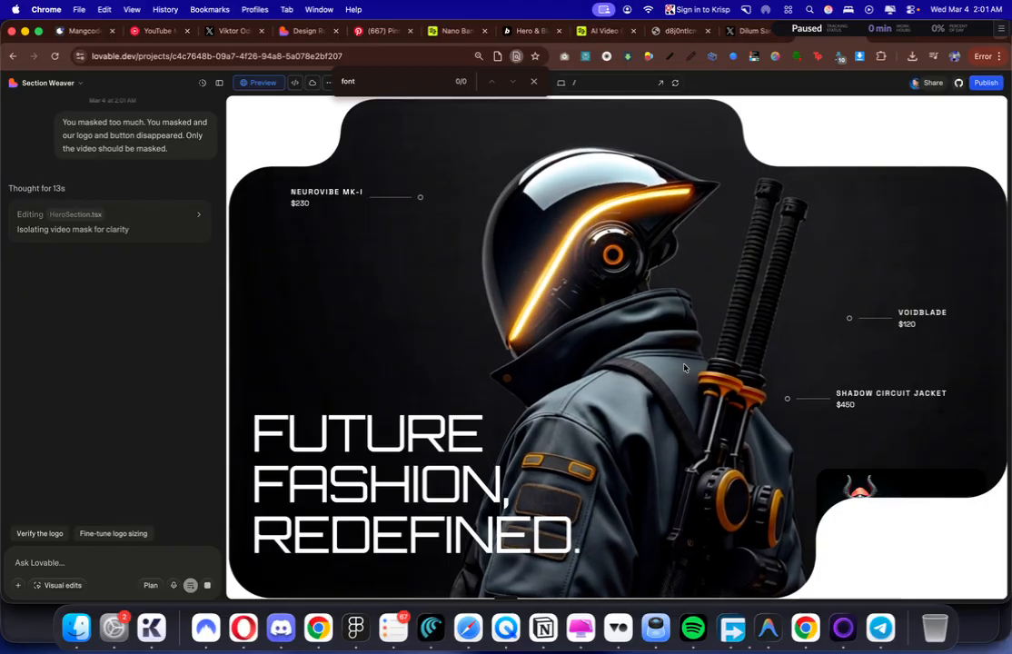
key(super+Tab)
scroll(589, 329, down, 5)
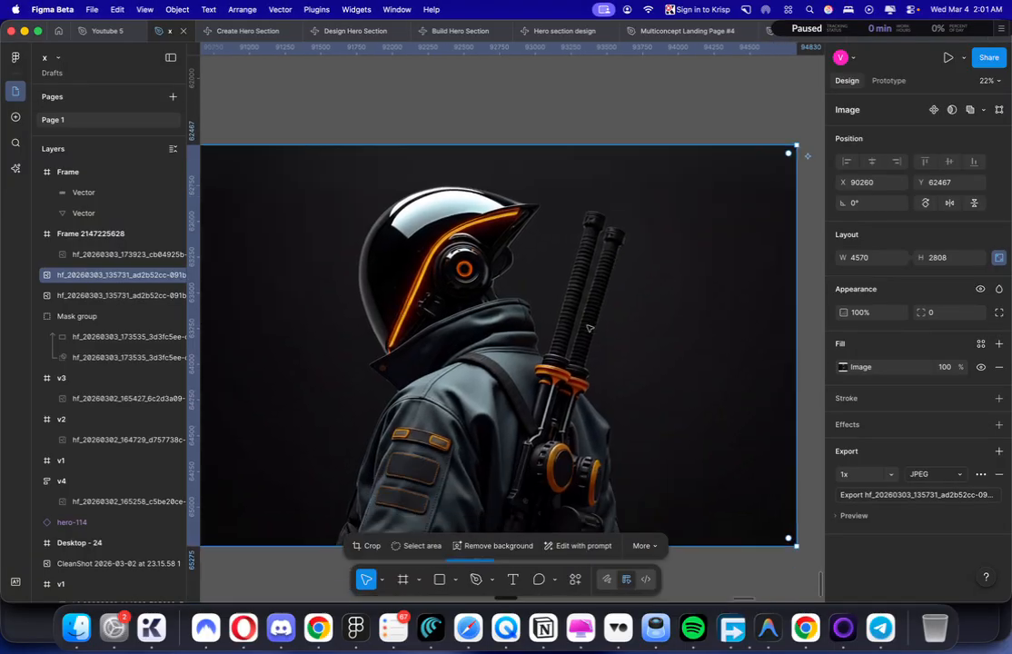
Step: Switch to Lovable in Chrome and ask for a black overlay transition on the bottom of the video so the text is more readable
key(super+Tab)
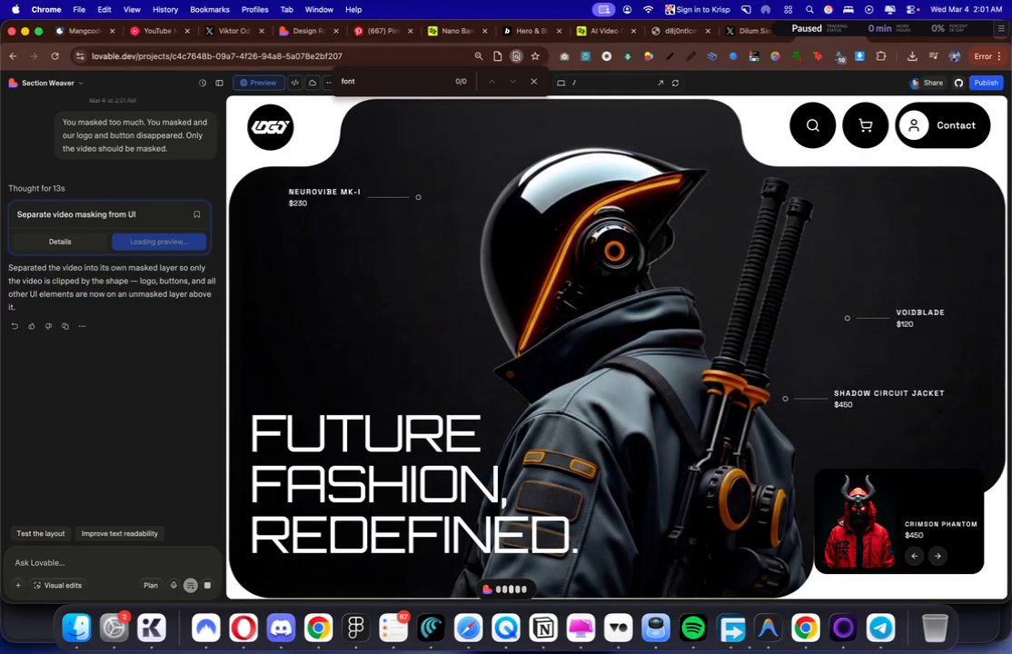
key(ctrl+super+q)
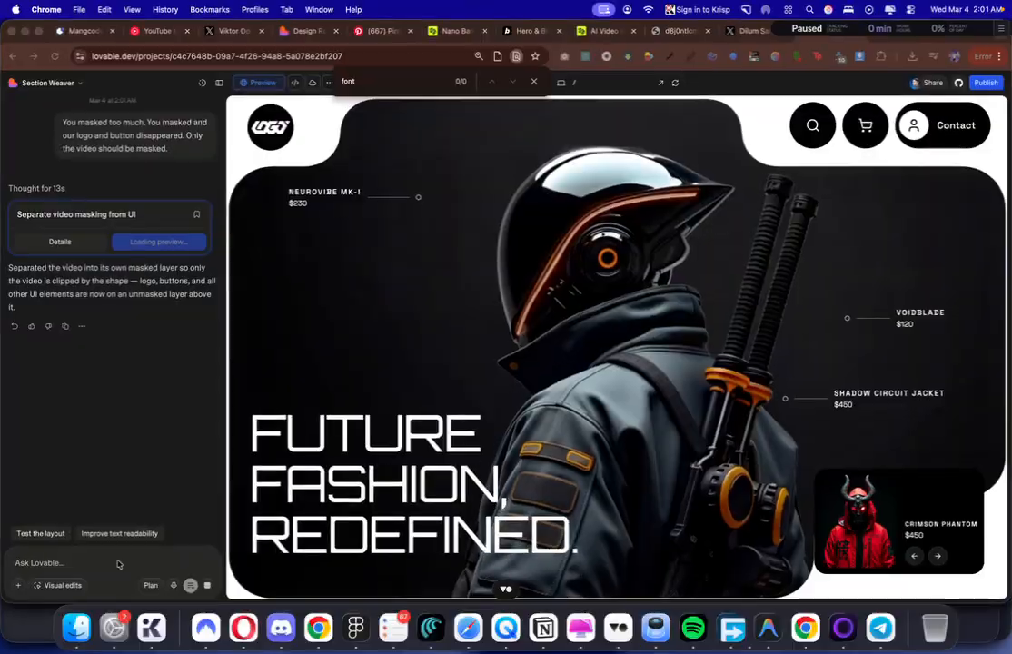
text(For the video itself add a black overlay on the bottom of it so the text is more readable so it's just a video.)
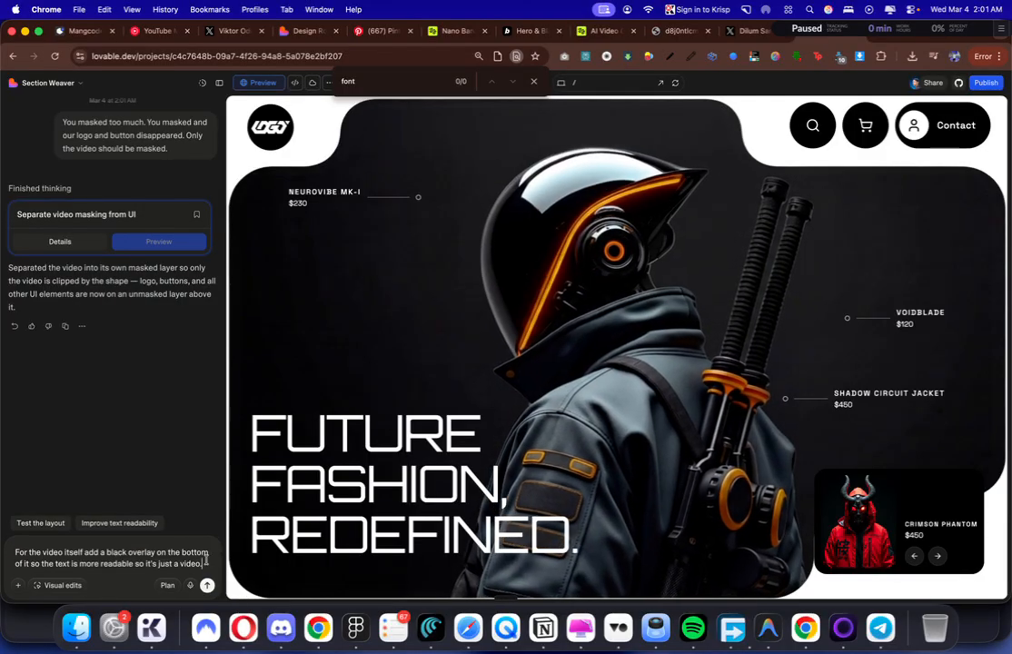
key(BackSpace)
key(BackSpace)
key(BackSpace)
key(BackSpace)
key(BackSpace)
key(BackSpace)
key(BackSpace)
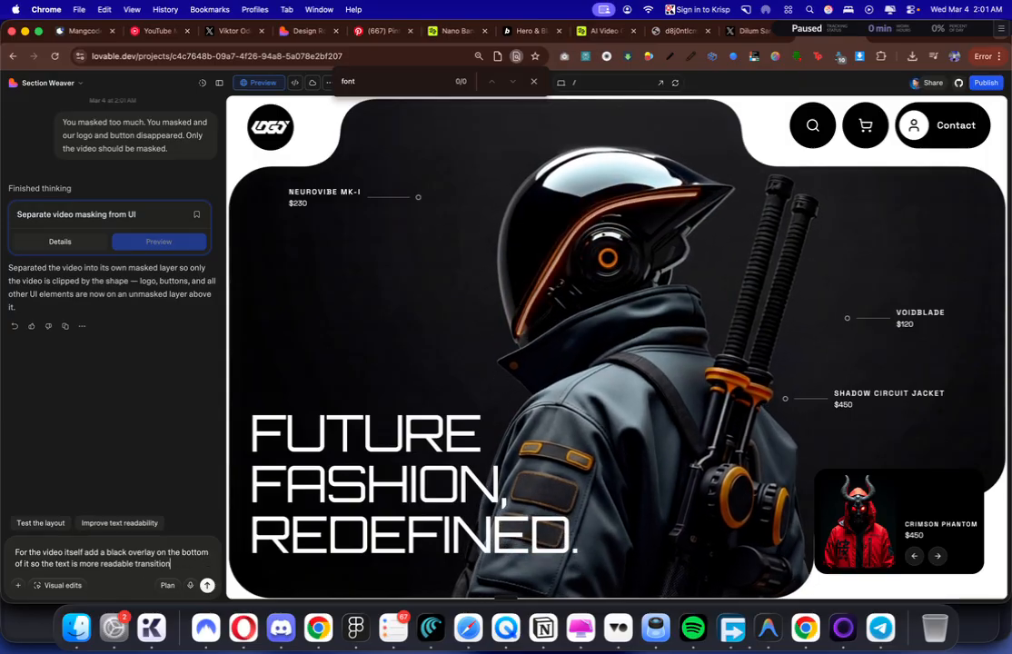
key(Return)
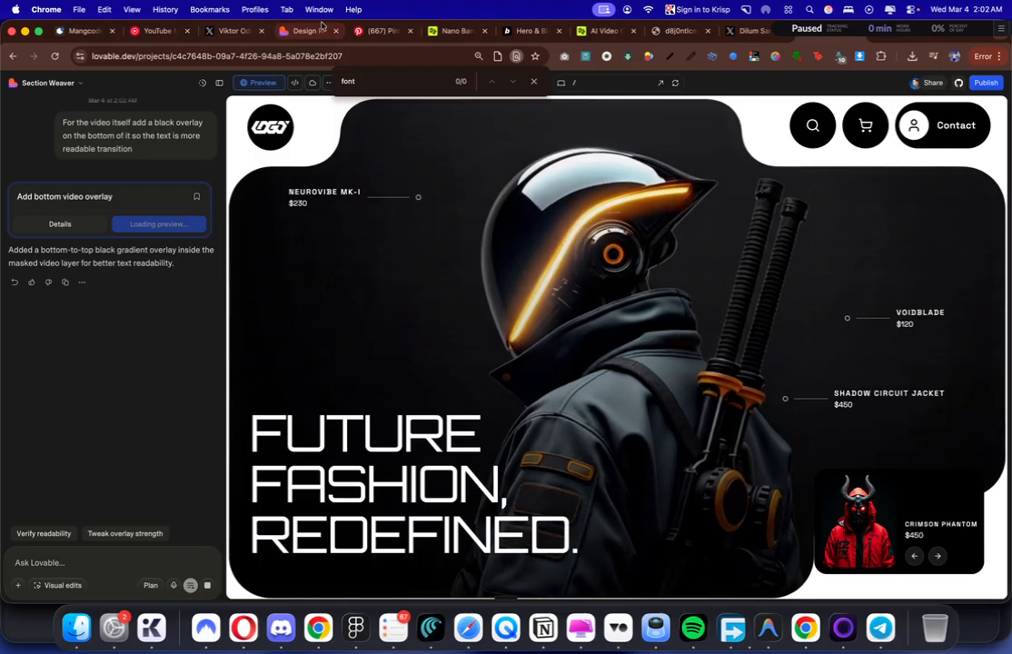
Step: Check the Glitch reference on Pinterest, and ask Lovable to attach the product card to the bottom right side with absolute positioning
click(372, 31)
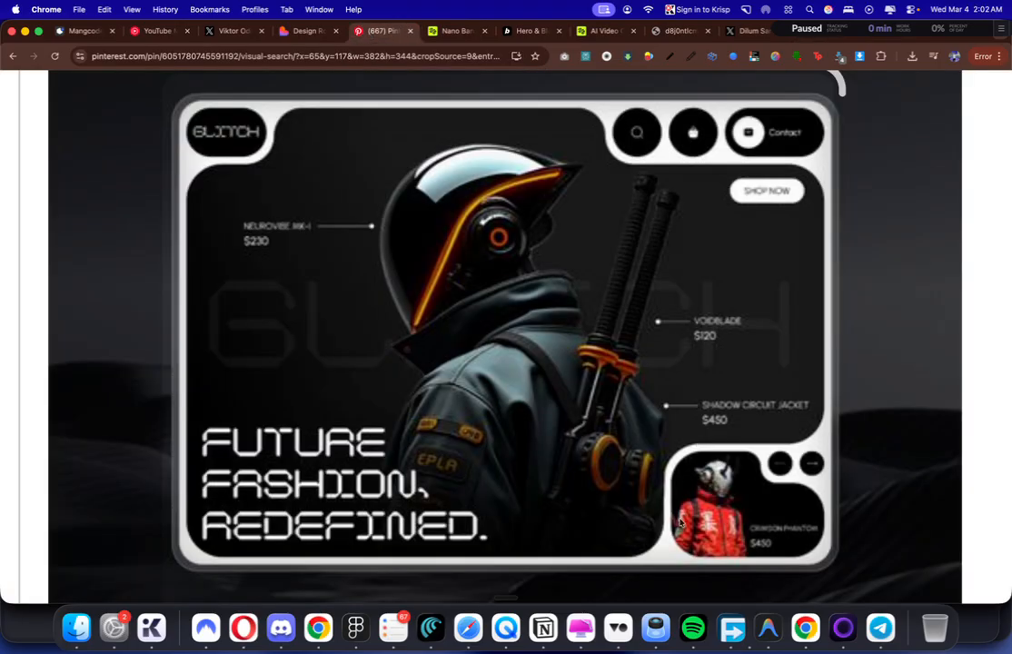
click(302, 30)
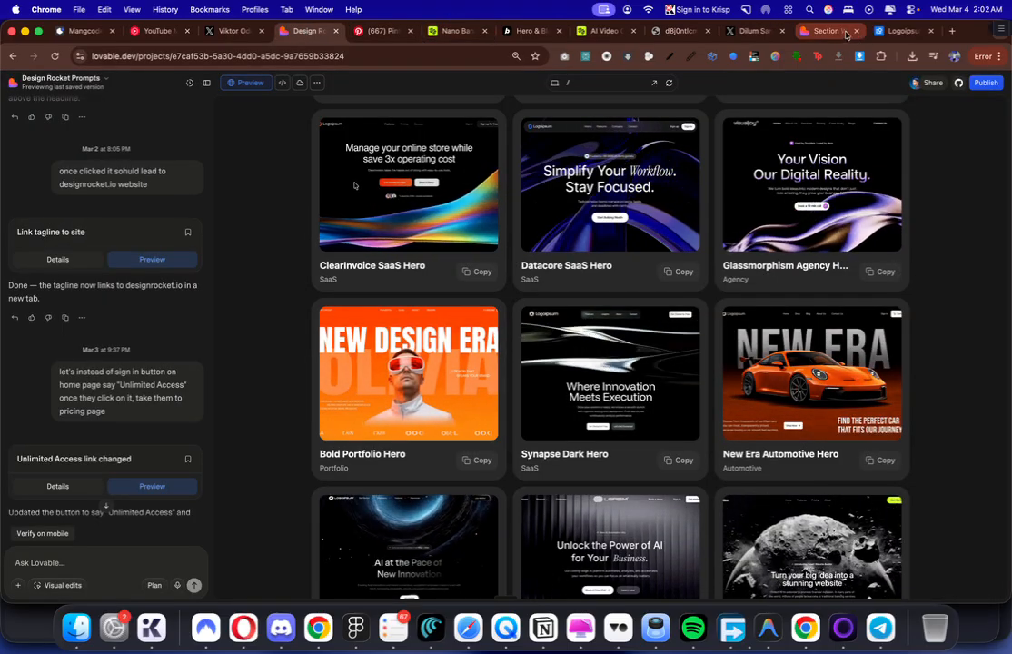
click(825, 30)
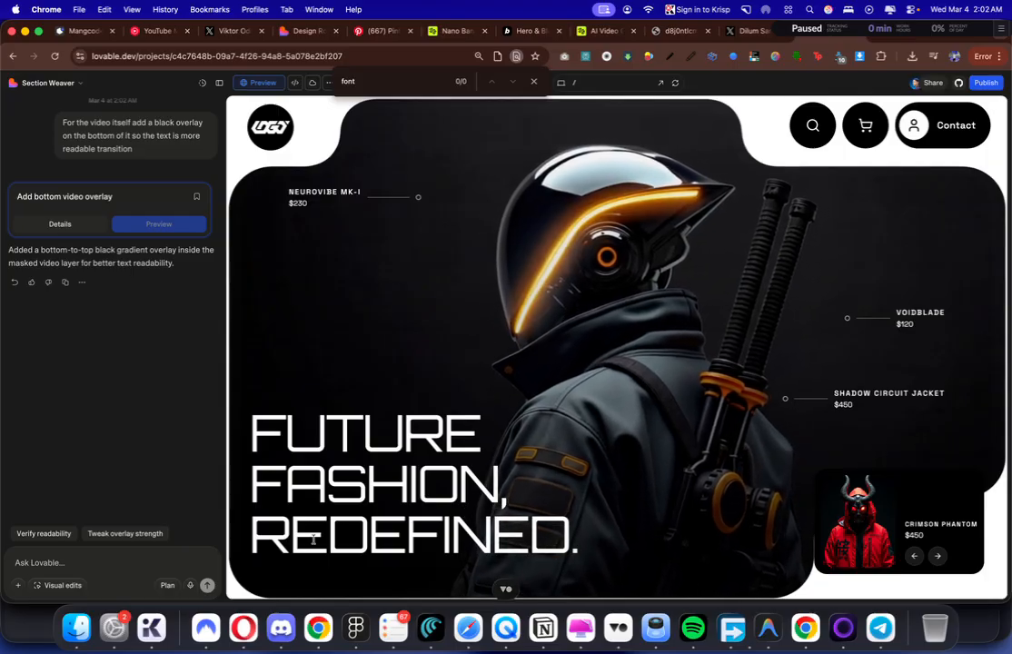
text(On the bottom this card should be attached to the bottom right side absolute positioning.)
click(207, 586)
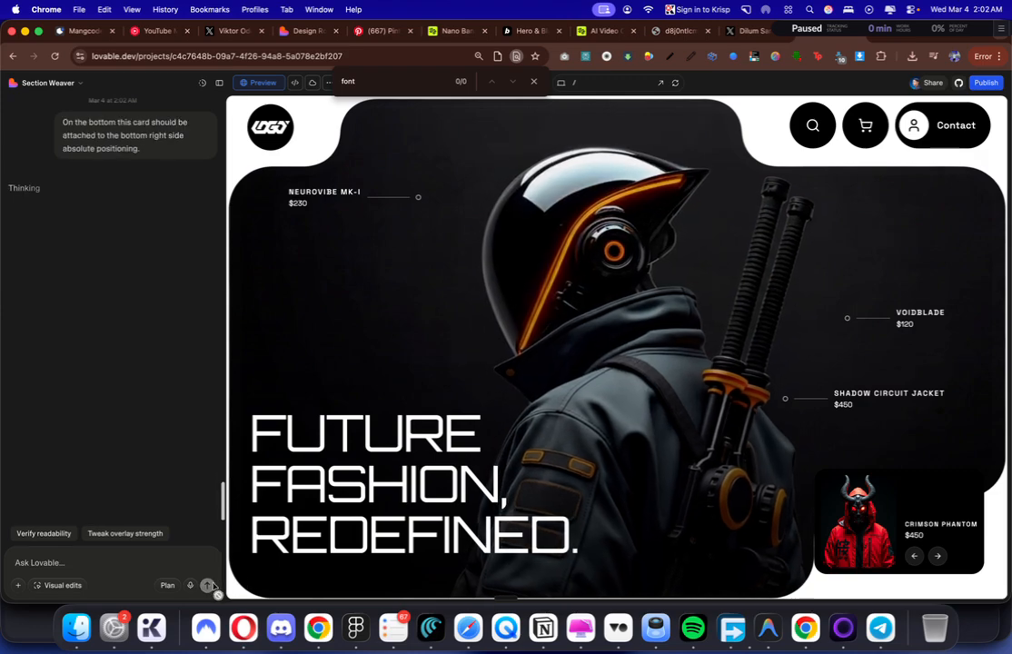
Step: Review the reference again, and ask Lovable to remove the product card completely and put a large button in its place
click(373, 35)
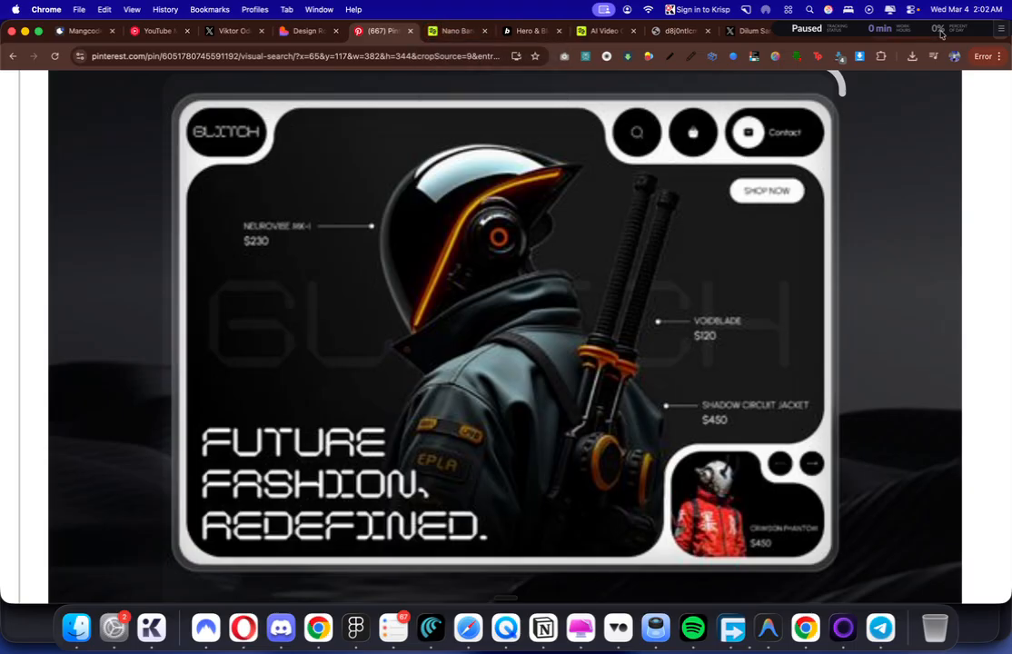
click(903, 33)
click(827, 30)
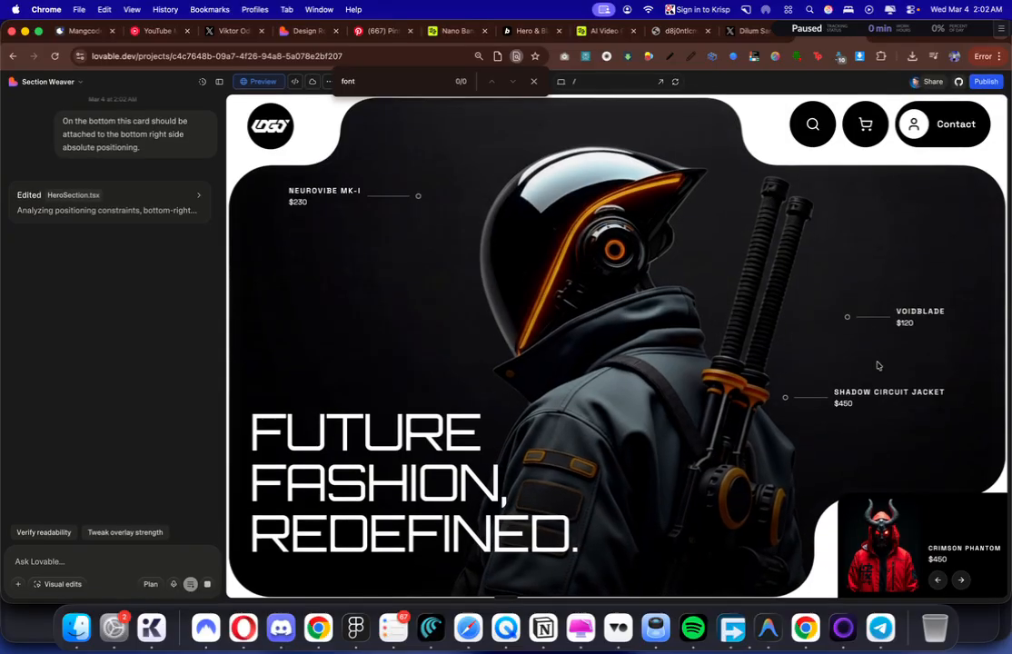
right_click(107, 568)
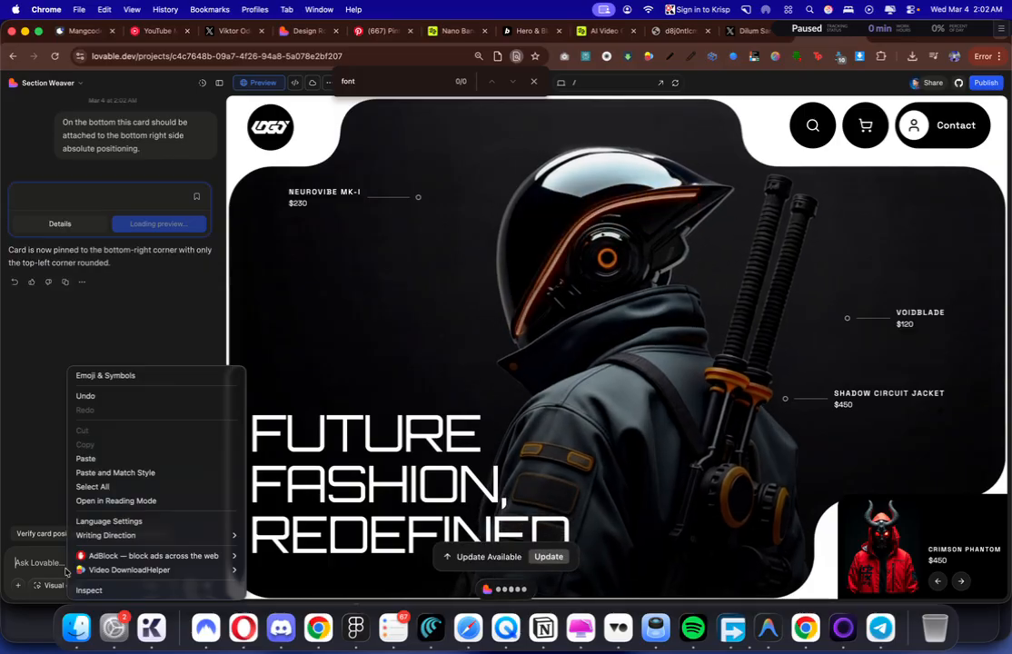
click(31, 566)
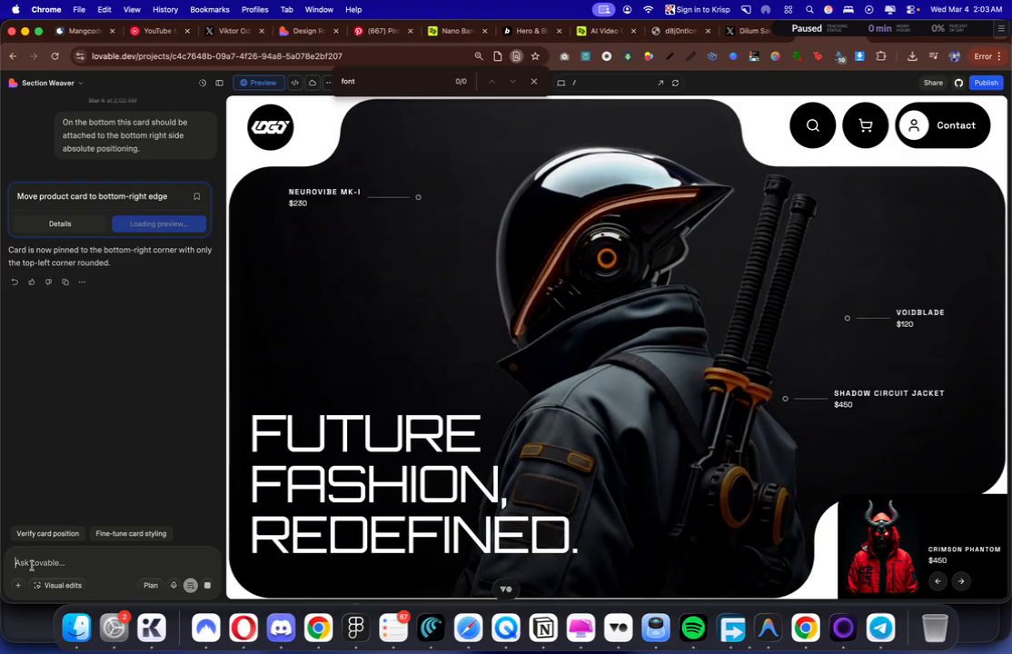
text(Get rid of that card, remove it completely and let's have a large button there instead of that place.)
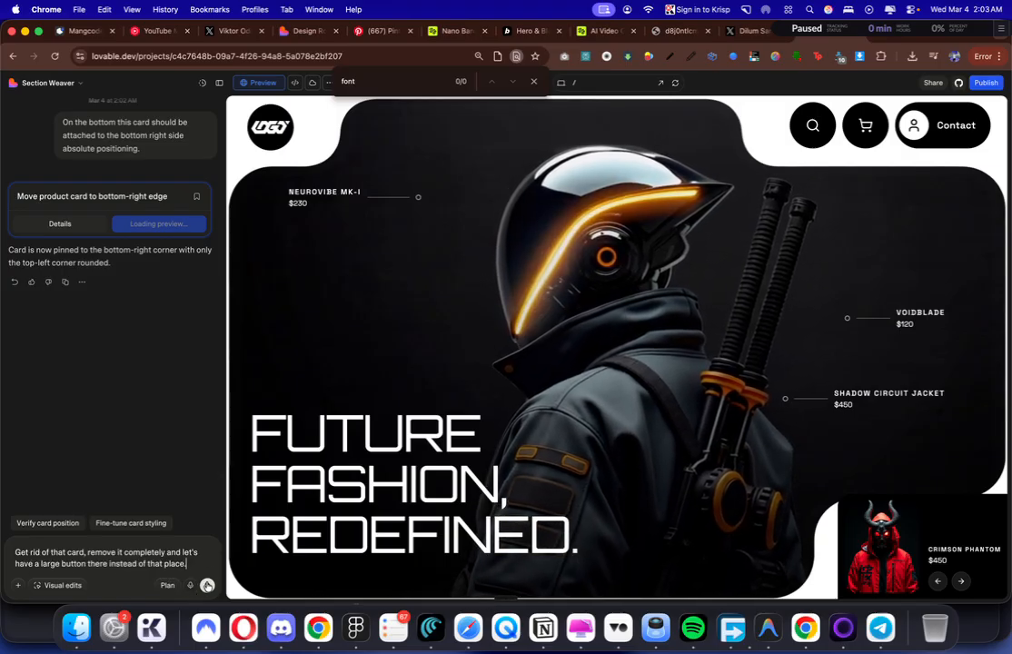
click(207, 587)
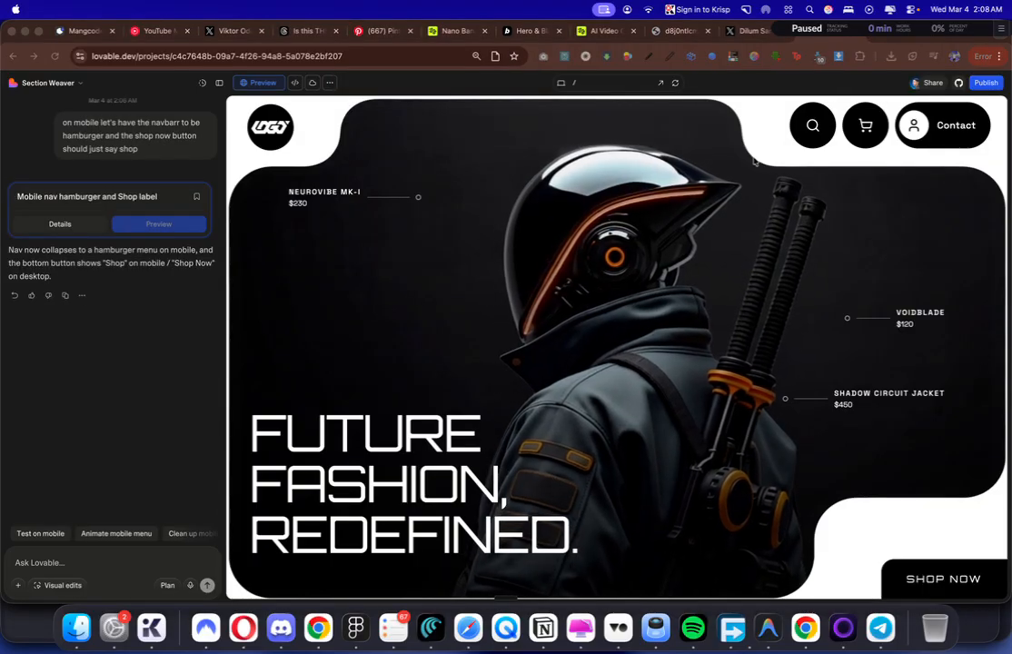
Step: Preview the hero section at mobile size, and return to the desktop preview
click(754, 162)
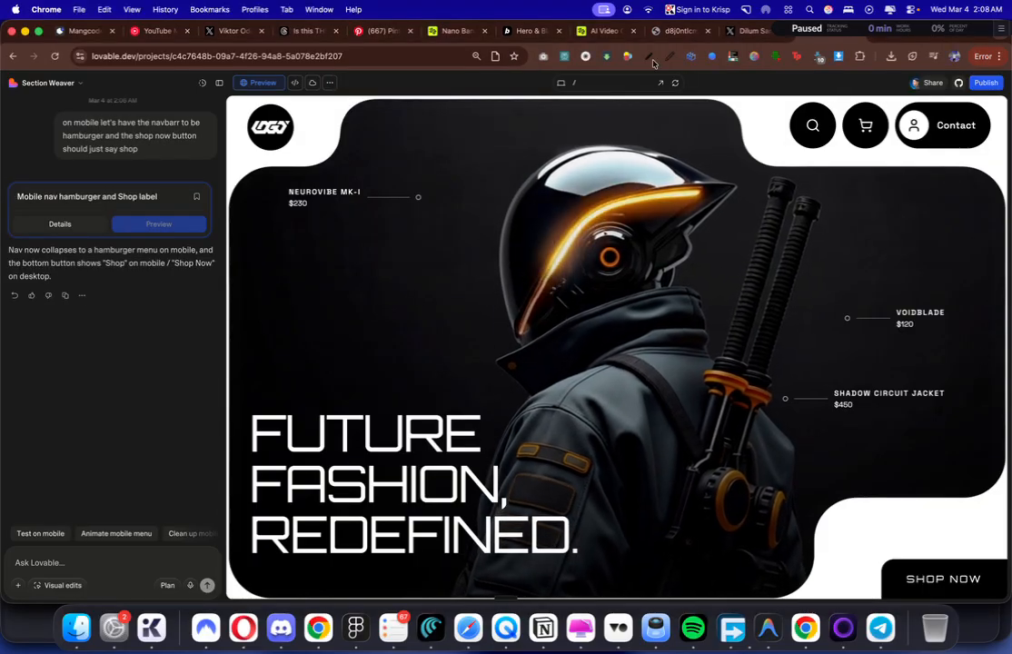
click(562, 83)
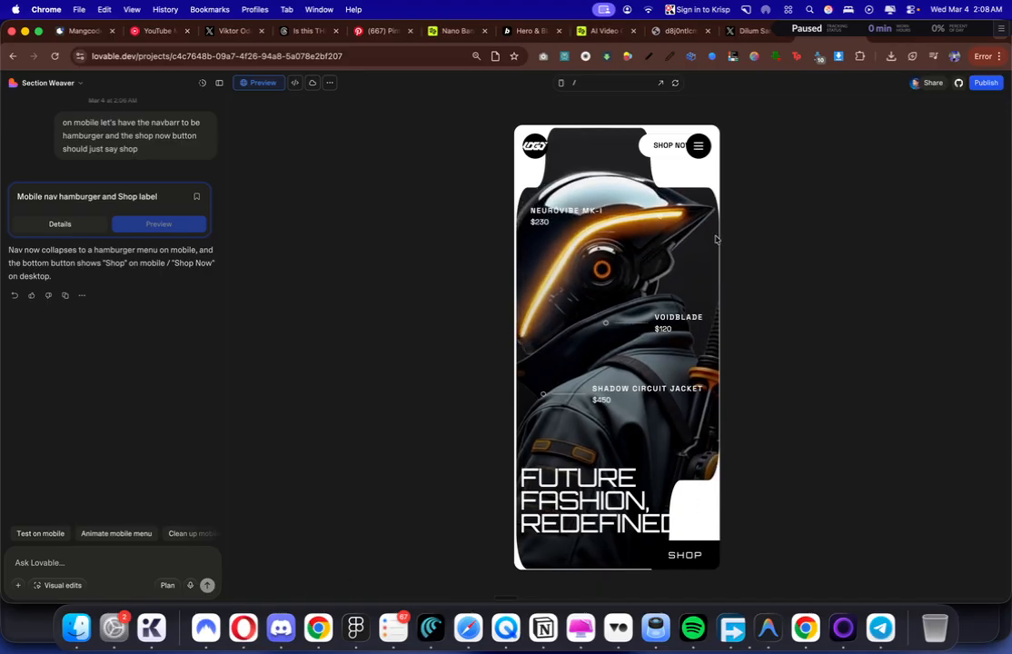
click(561, 83)
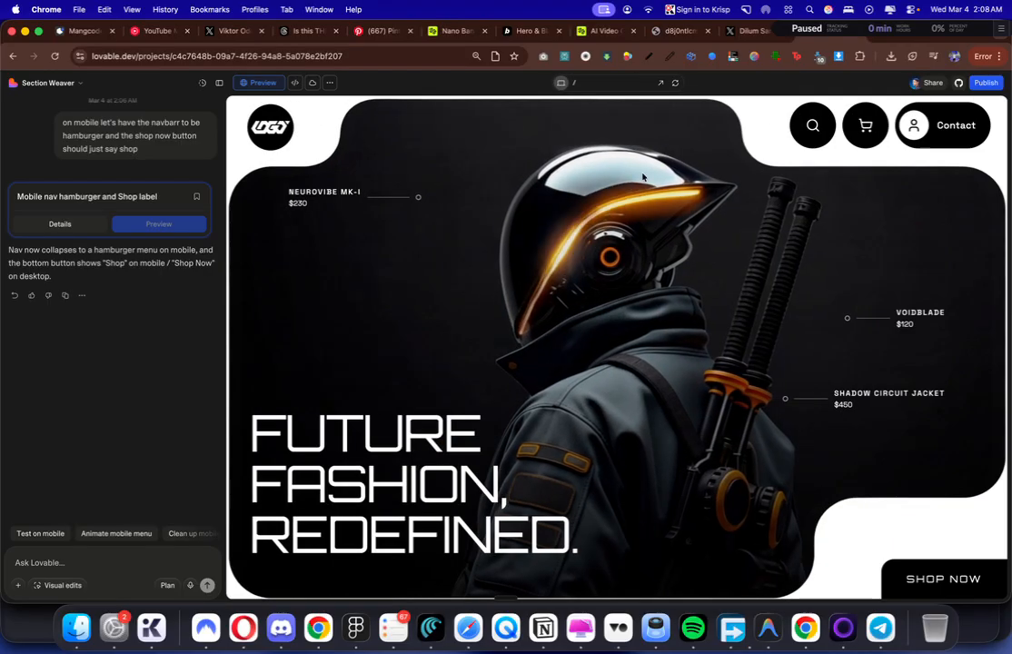